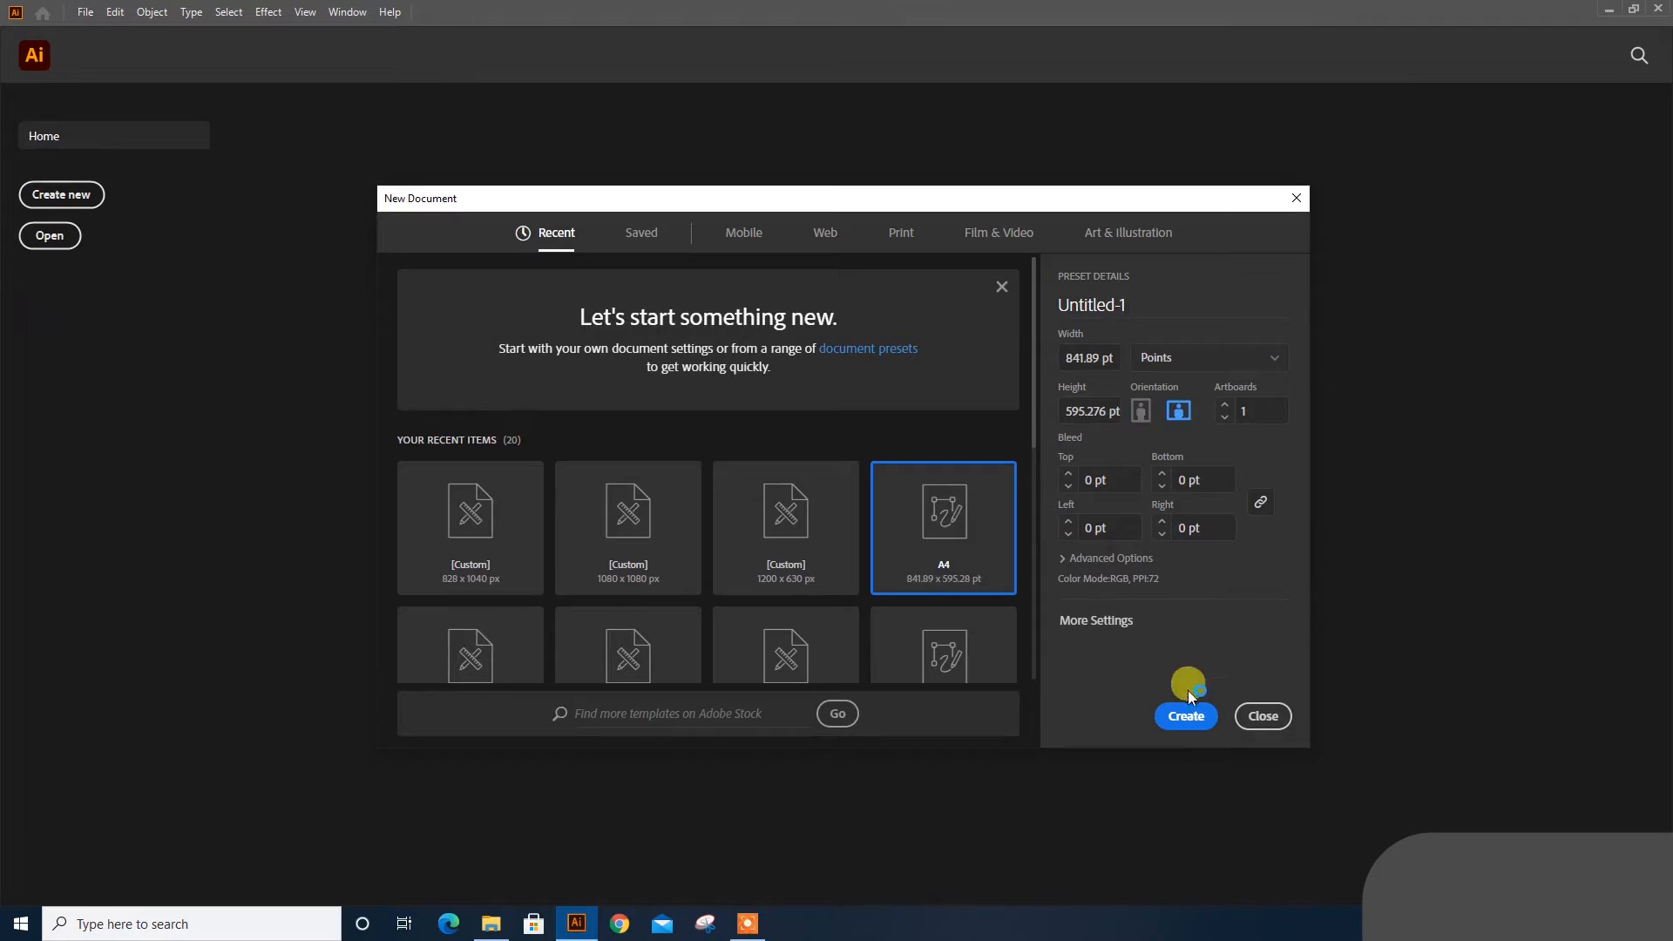
# Step: Create a landscape A4 document and draw a rectangle about 520 pt wide spanning the full artboard height
pyautogui.click(1186, 715)
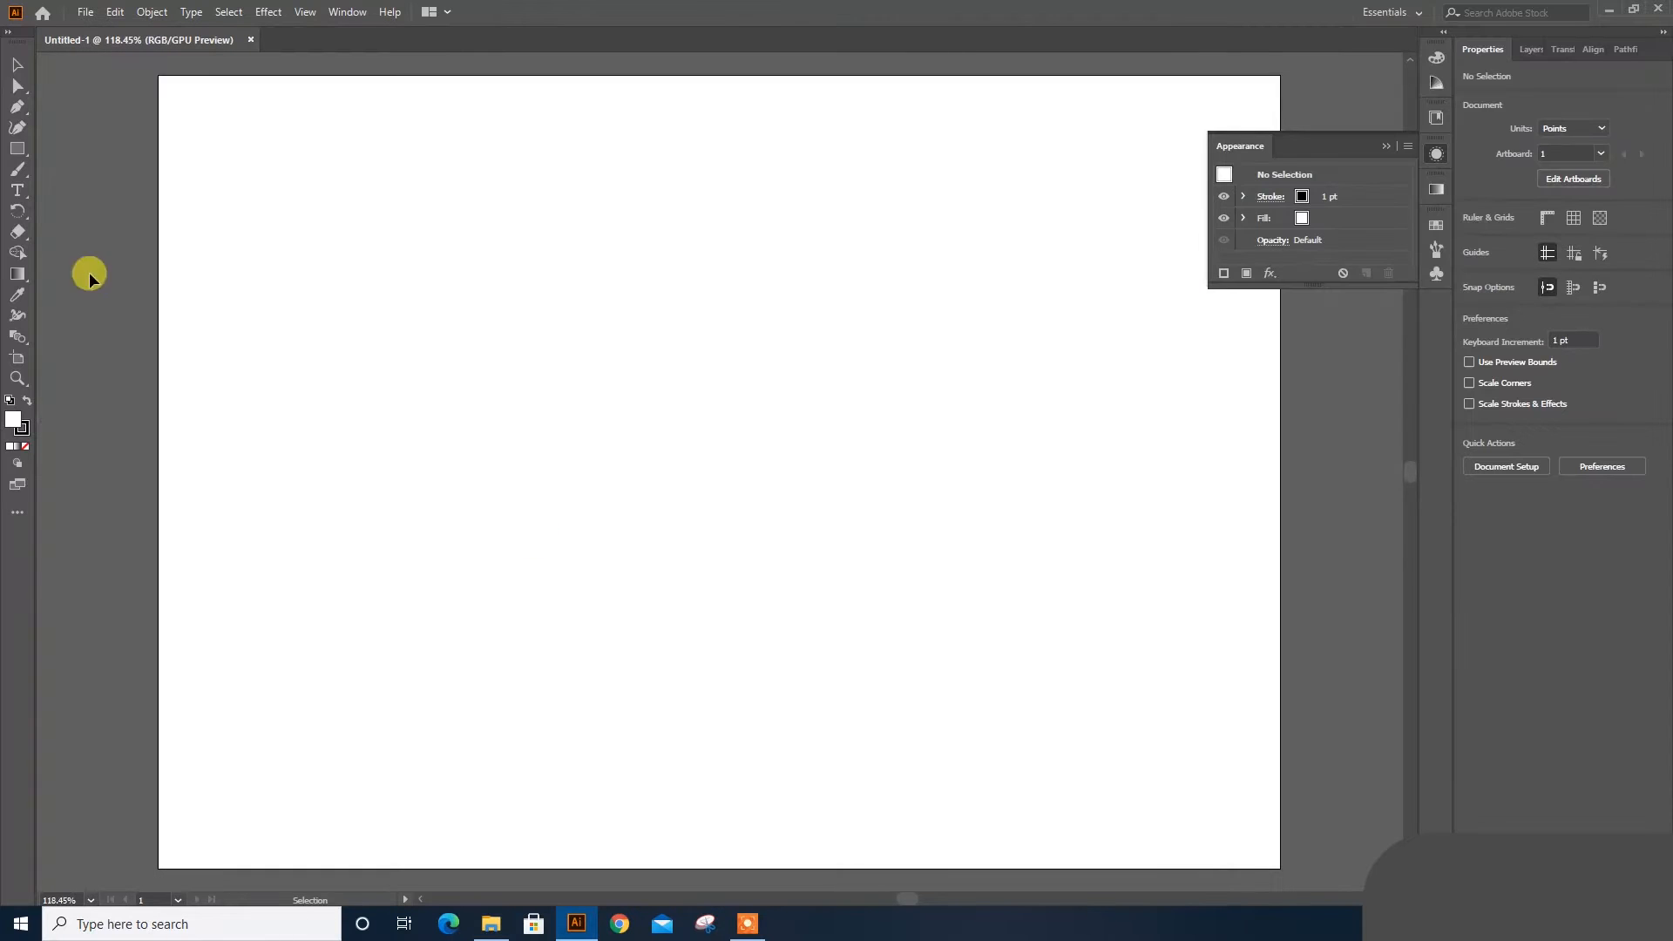
pyautogui.click(16, 151)
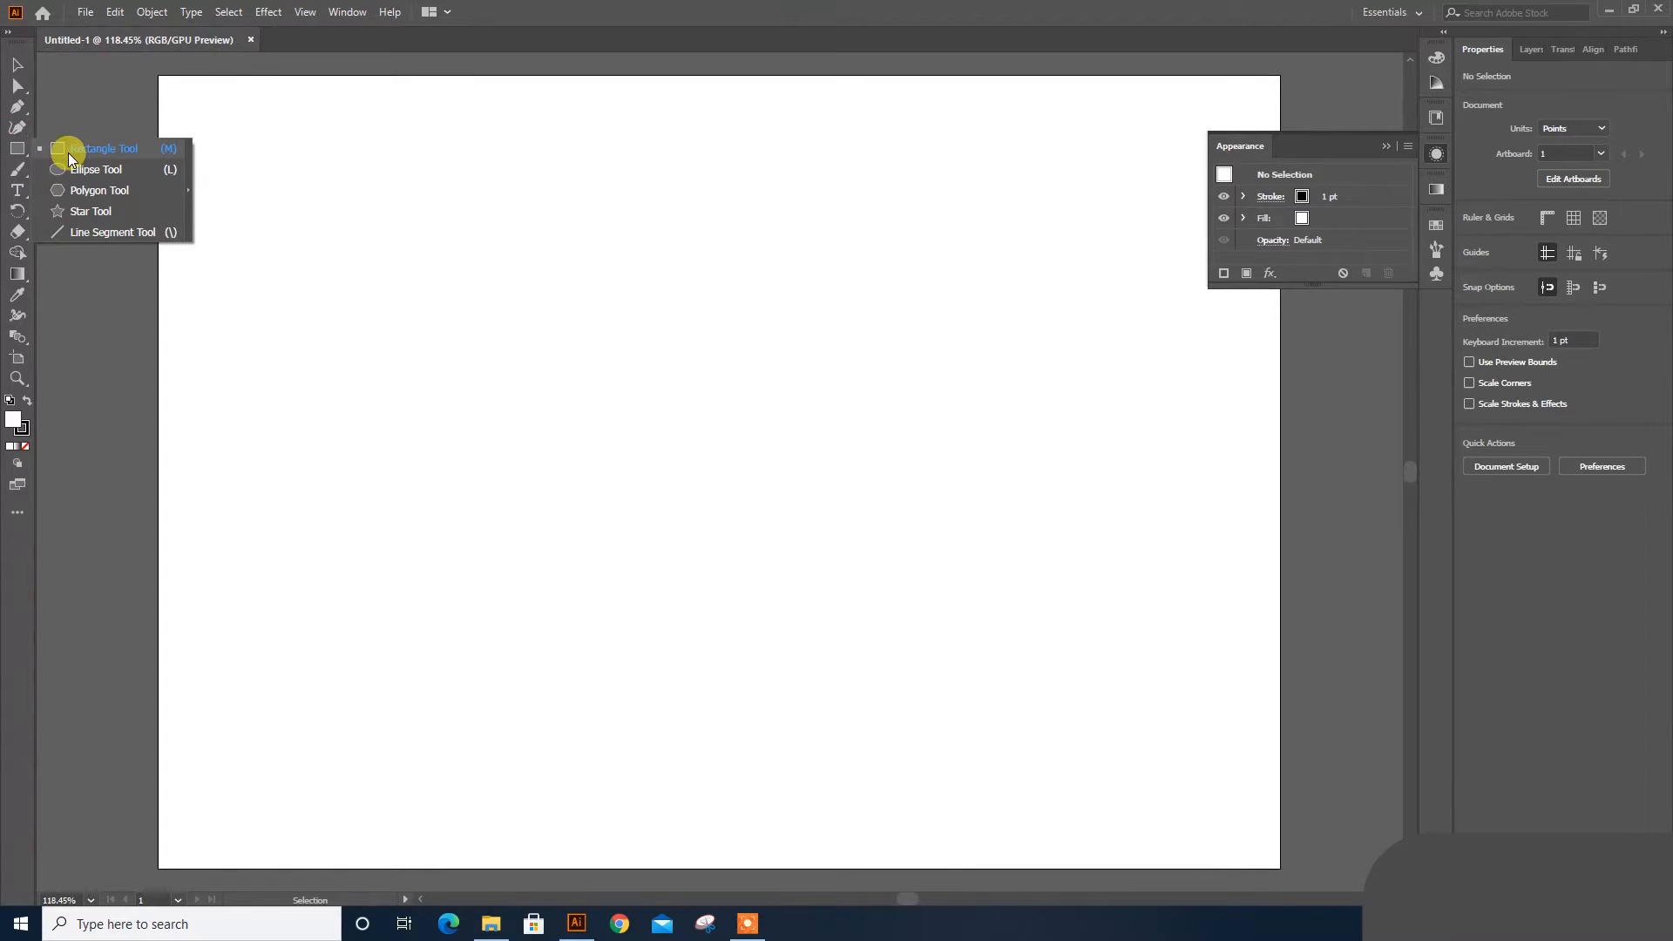
pyautogui.click(68, 153)
pyautogui.moveTo(494, 138); pyautogui.dragTo(982, 868)
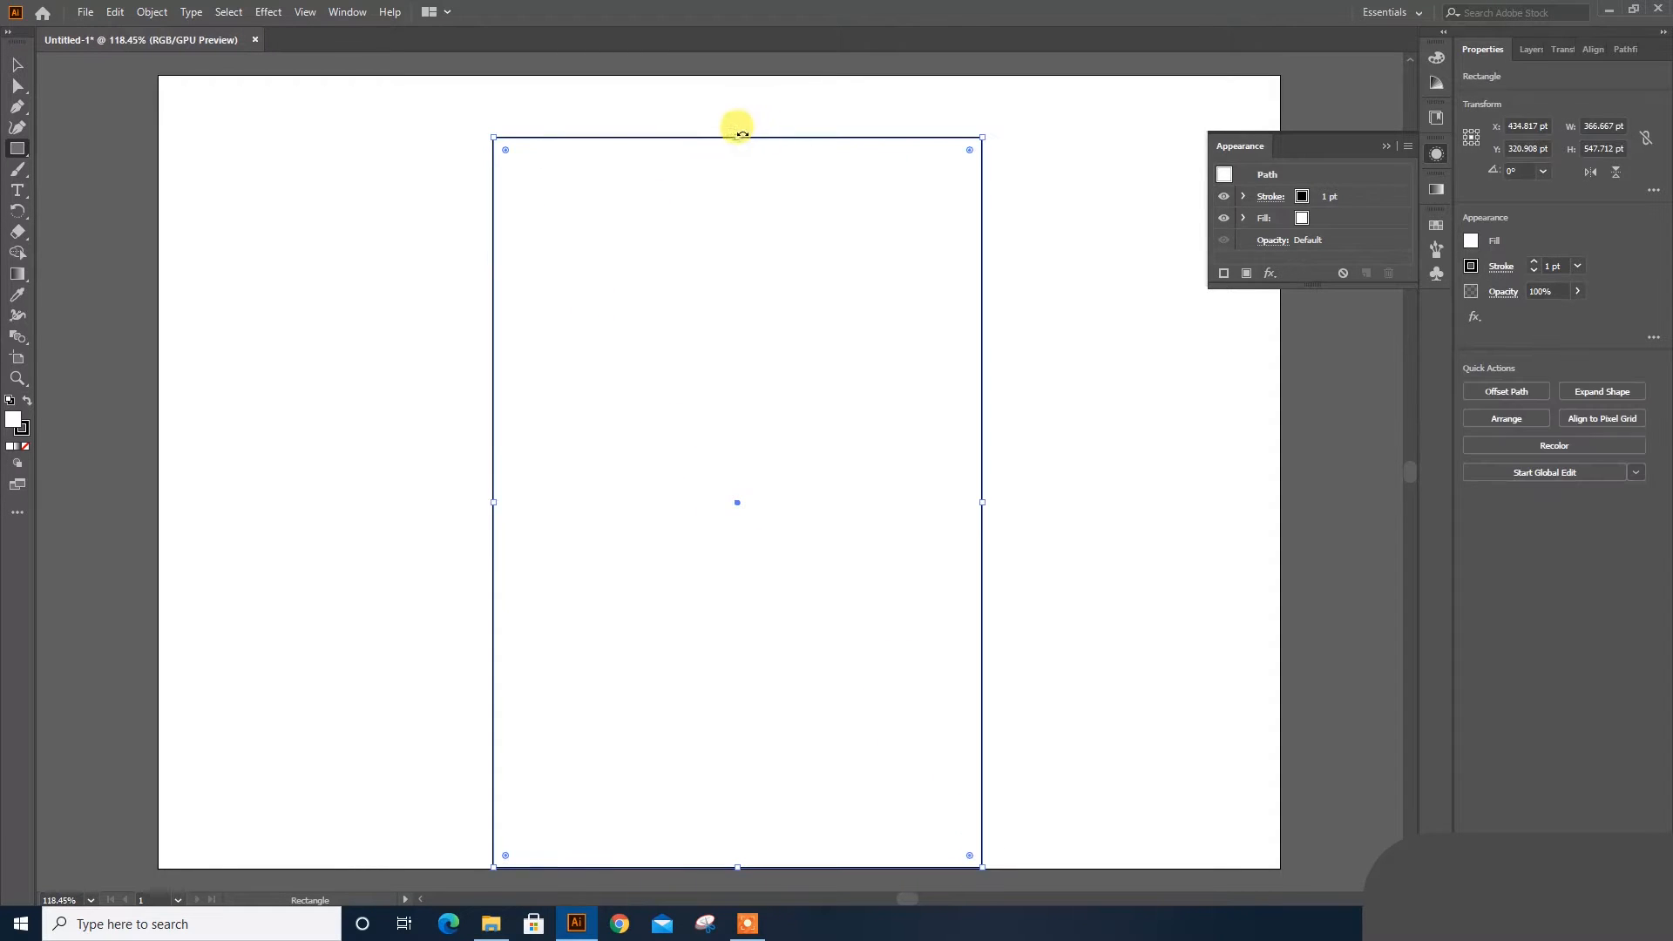
pyautogui.moveTo(742, 135); pyautogui.dragTo(747, 75)
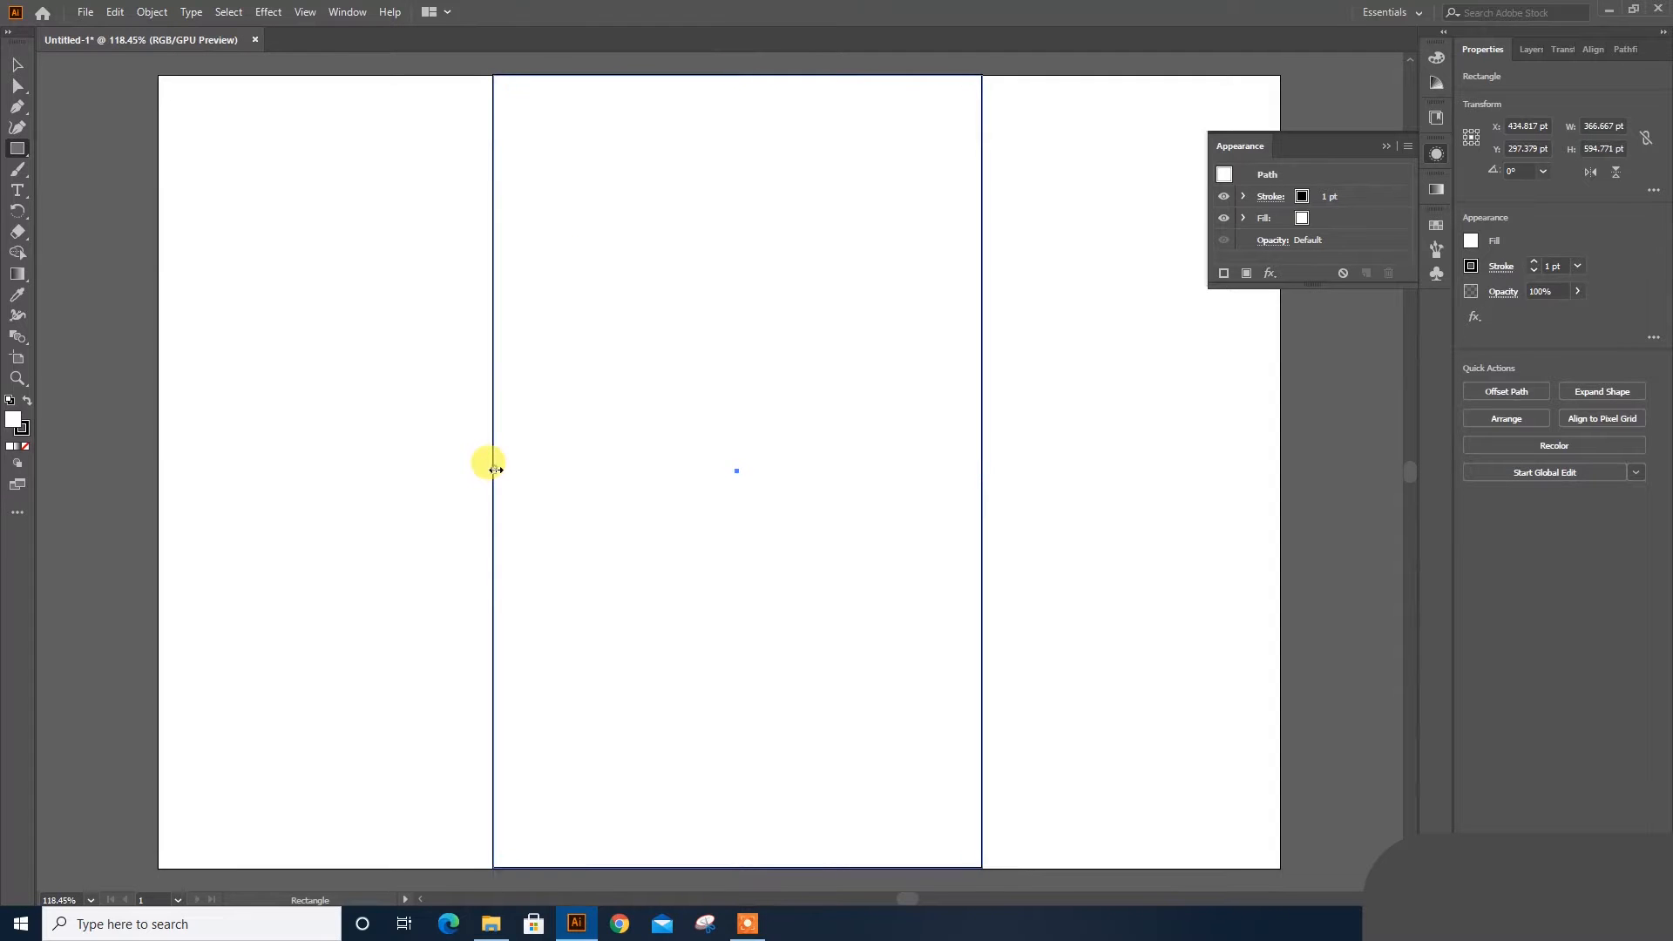
pyautogui.moveTo(495, 470); pyautogui.dragTo(392, 470)
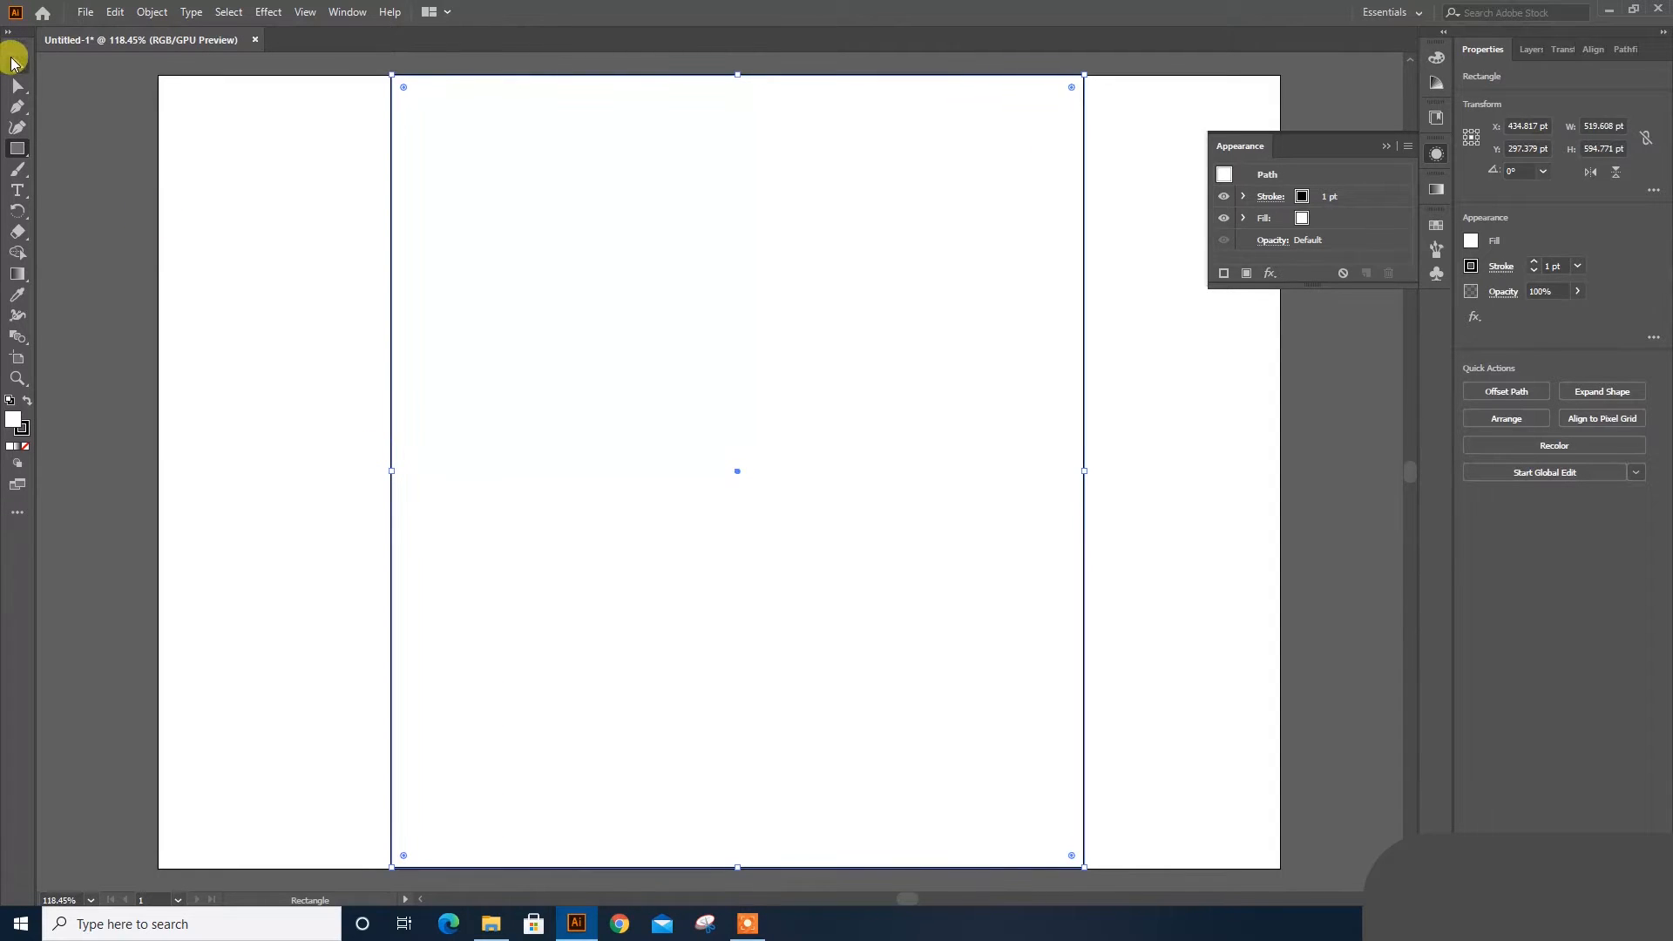
# Step: Nudge the rectangle 15 pt to the left to centre it on the artboard
pyautogui.click(15, 64)
pyautogui.press('Left')
pyautogui.press('Left')
pyautogui.press('Left')
pyautogui.press('Left')
pyautogui.press('Left')
pyautogui.press('Left')
pyautogui.press('Left')
pyautogui.press('Left')
pyautogui.press('Left')
pyautogui.press('Left')
pyautogui.press('Left')
pyautogui.press('Left')
pyautogui.press('Left')
pyautogui.press('Left')
pyautogui.press('Left')
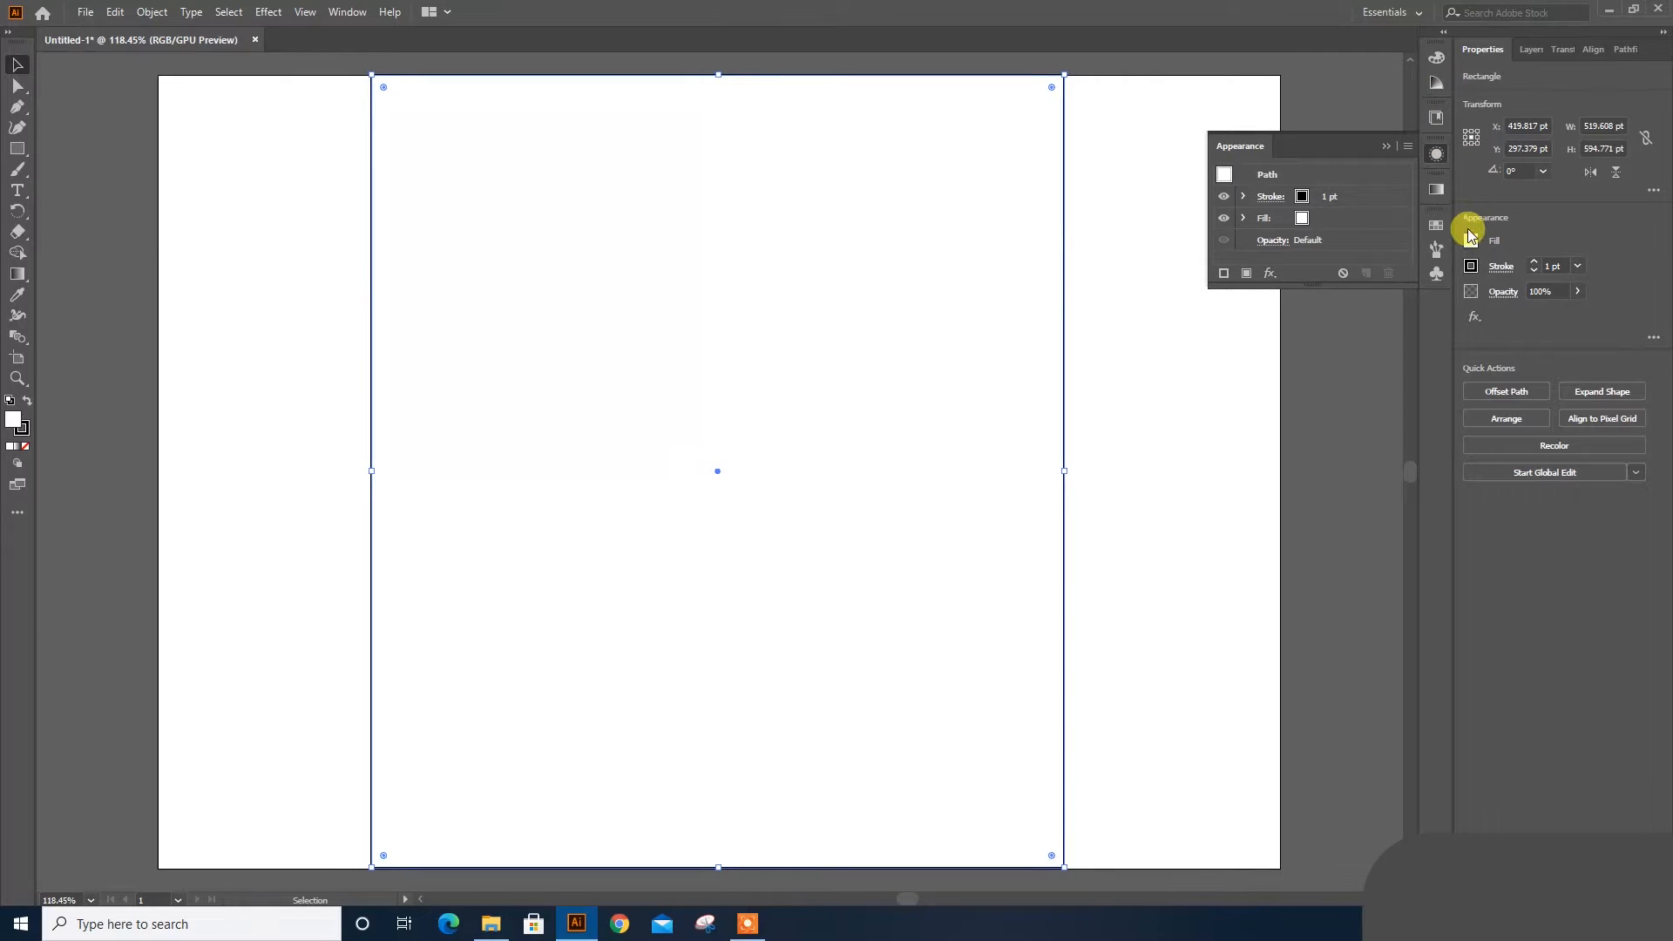
# Step: Fill the rectangle with light grey D3D3D3 and remove its stroke
pyautogui.doubleClick(9, 420)
pyautogui.moveTo(1147, 344); pyautogui.dragTo(1111, 331)
pyautogui.click(1536, 305)
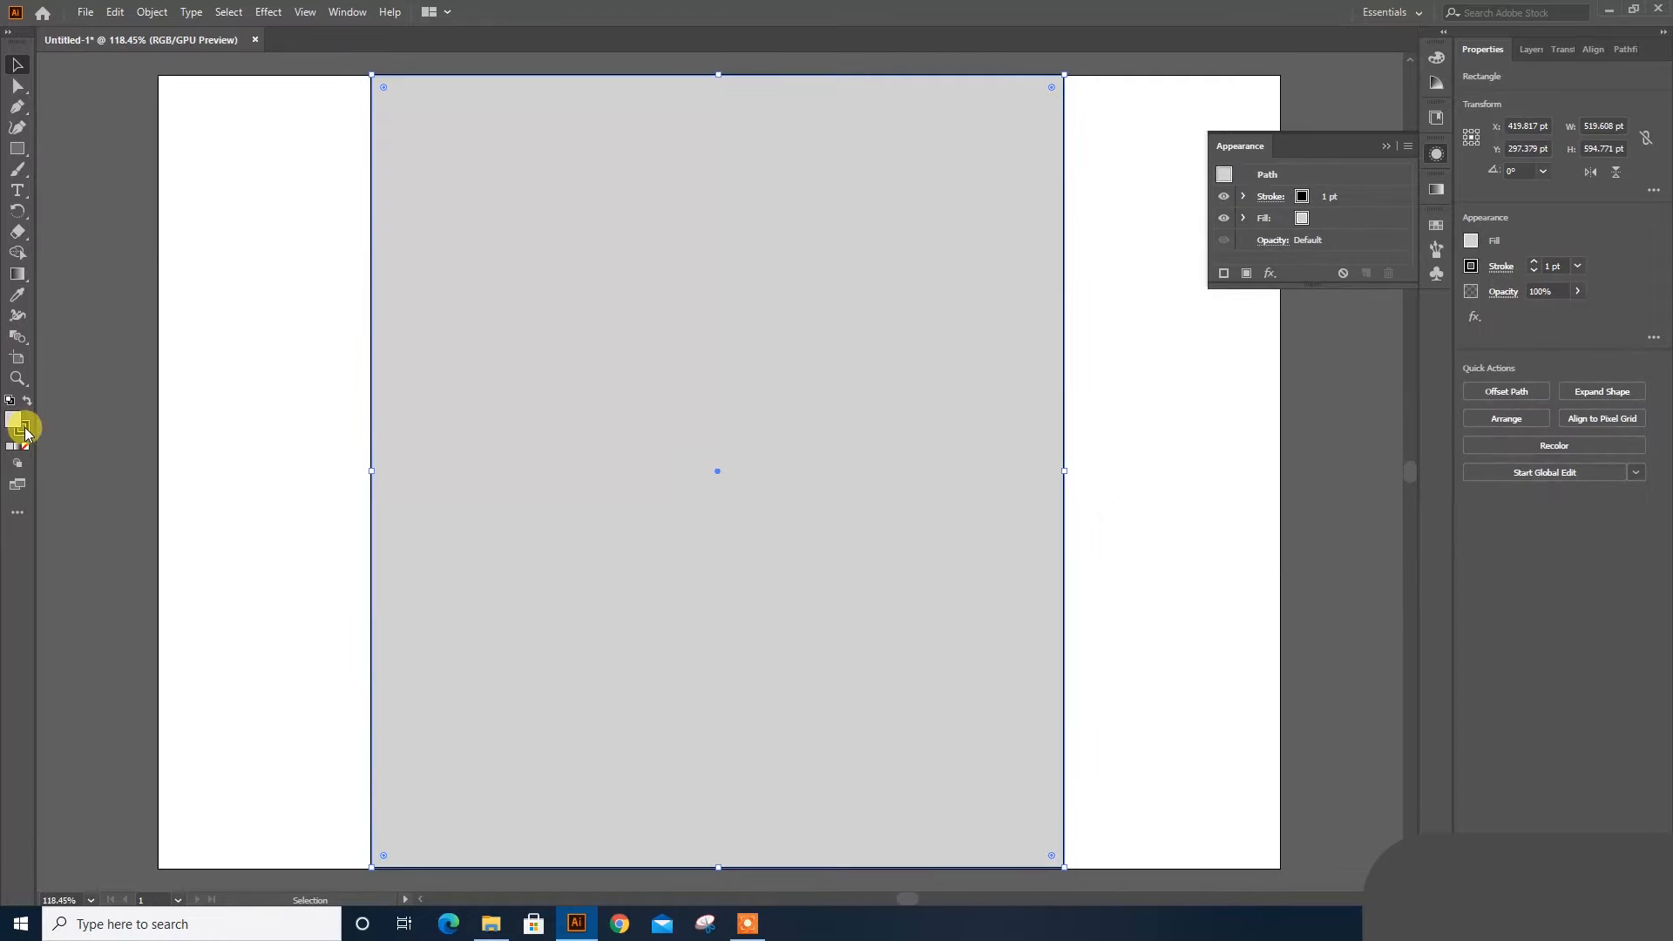
pyautogui.click(27, 430)
pyautogui.click(25, 445)
pyautogui.click(114, 177)
pyautogui.hotkey('ctrl', 'a')
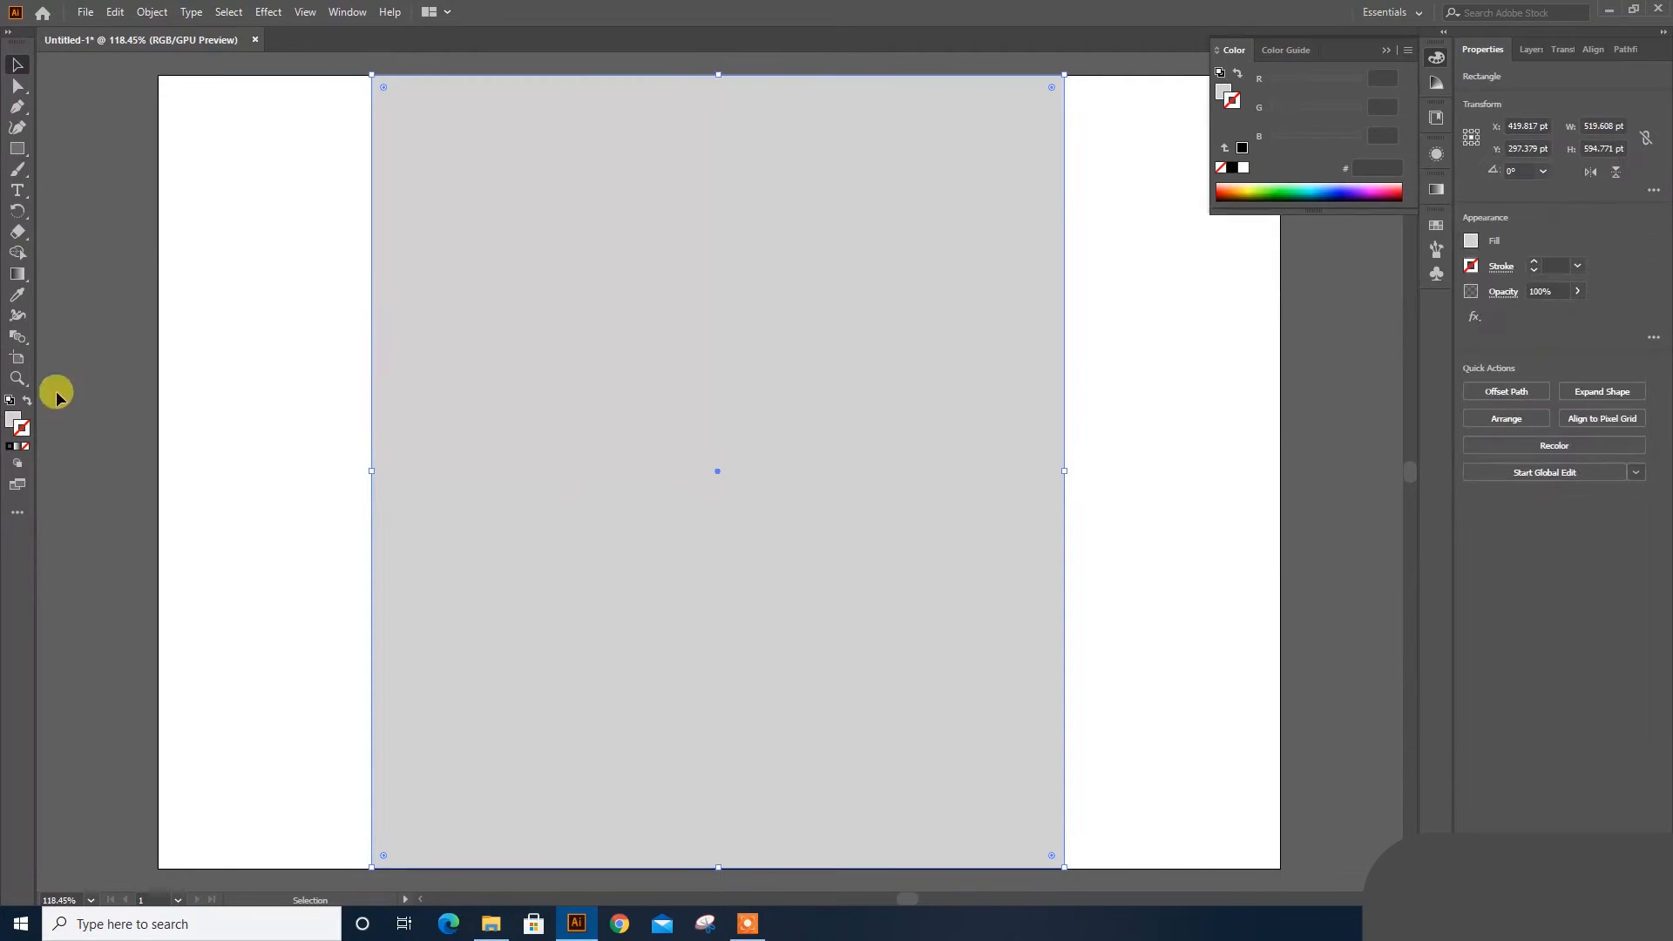
pyautogui.click(13, 425)
pyautogui.click(97, 329)
# Step: Round the rectangle's two top corners to their maximum radius to form an arch
pyautogui.click(799, 324)
pyautogui.press('a')
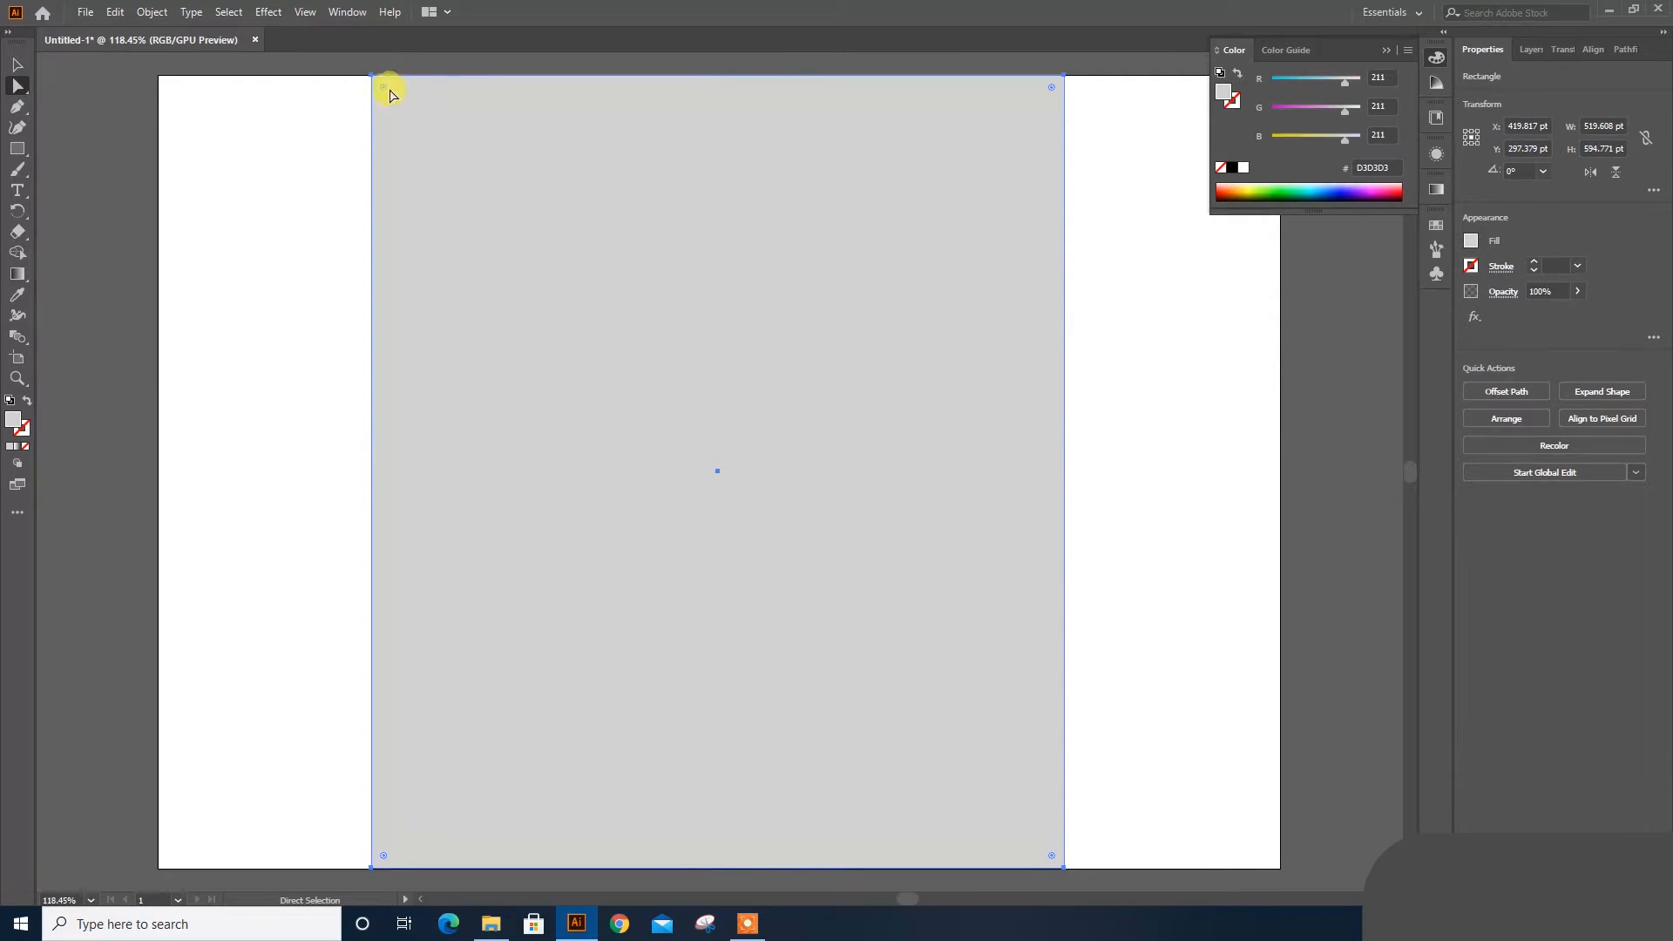
pyautogui.moveTo(1052, 89); pyautogui.dragTo(400, 418)
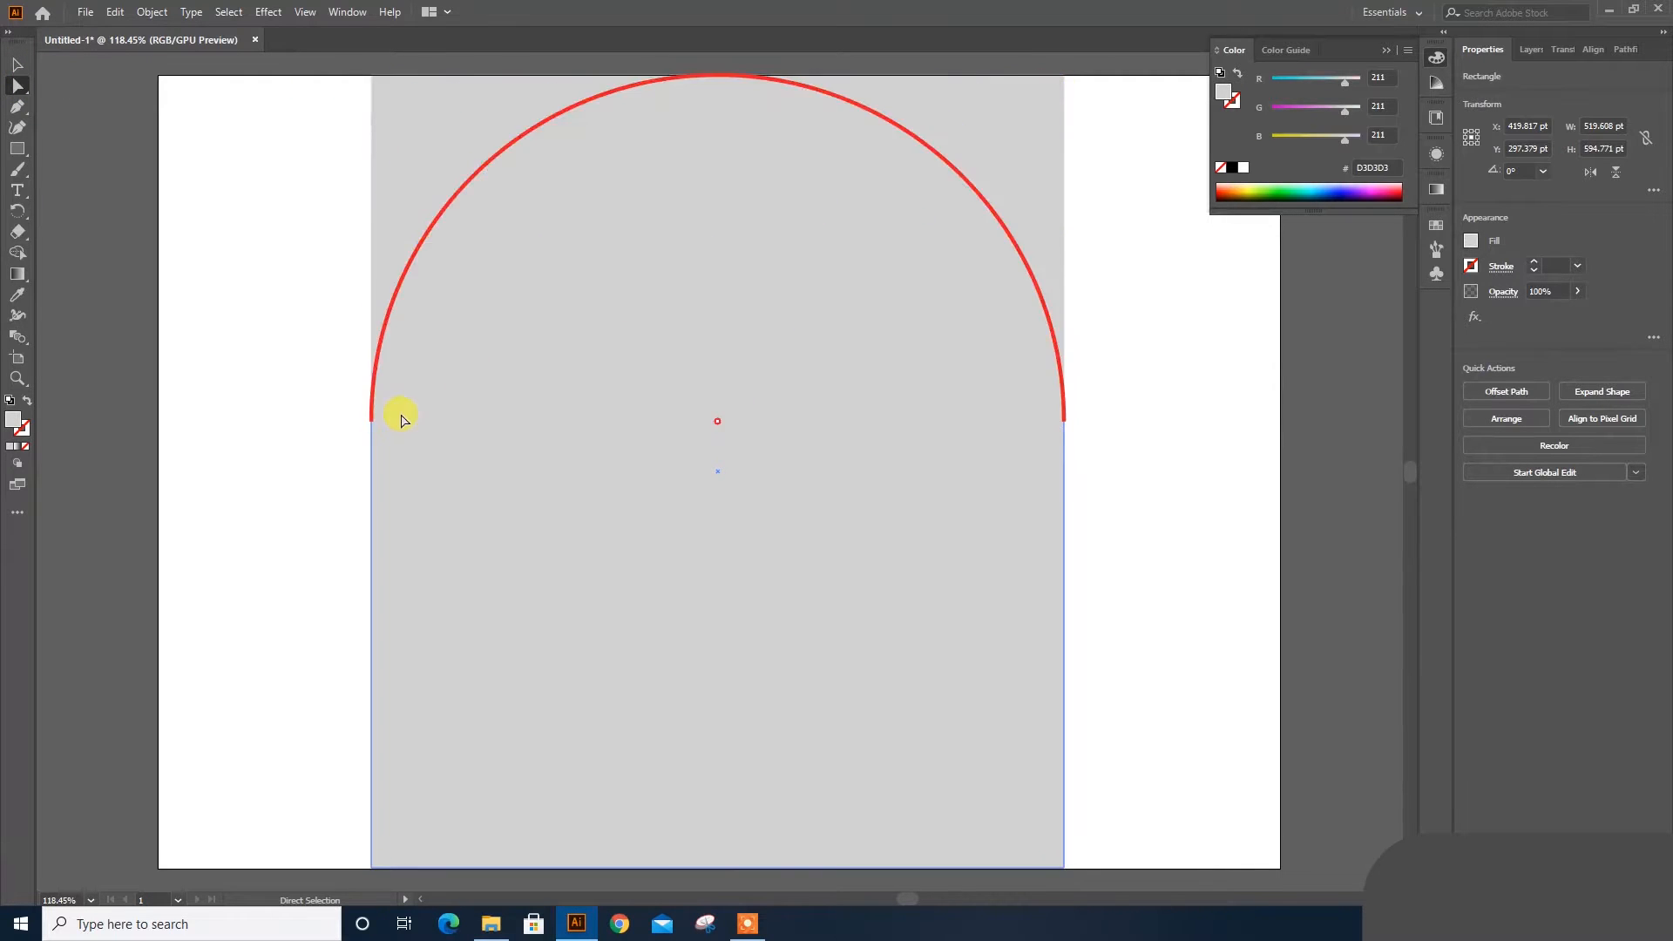
pyautogui.click(17, 65)
# Step: Duplicate the grey arch in place and expand Layer 1 to list its objects
pyautogui.click(82, 204)
pyautogui.click(764, 310)
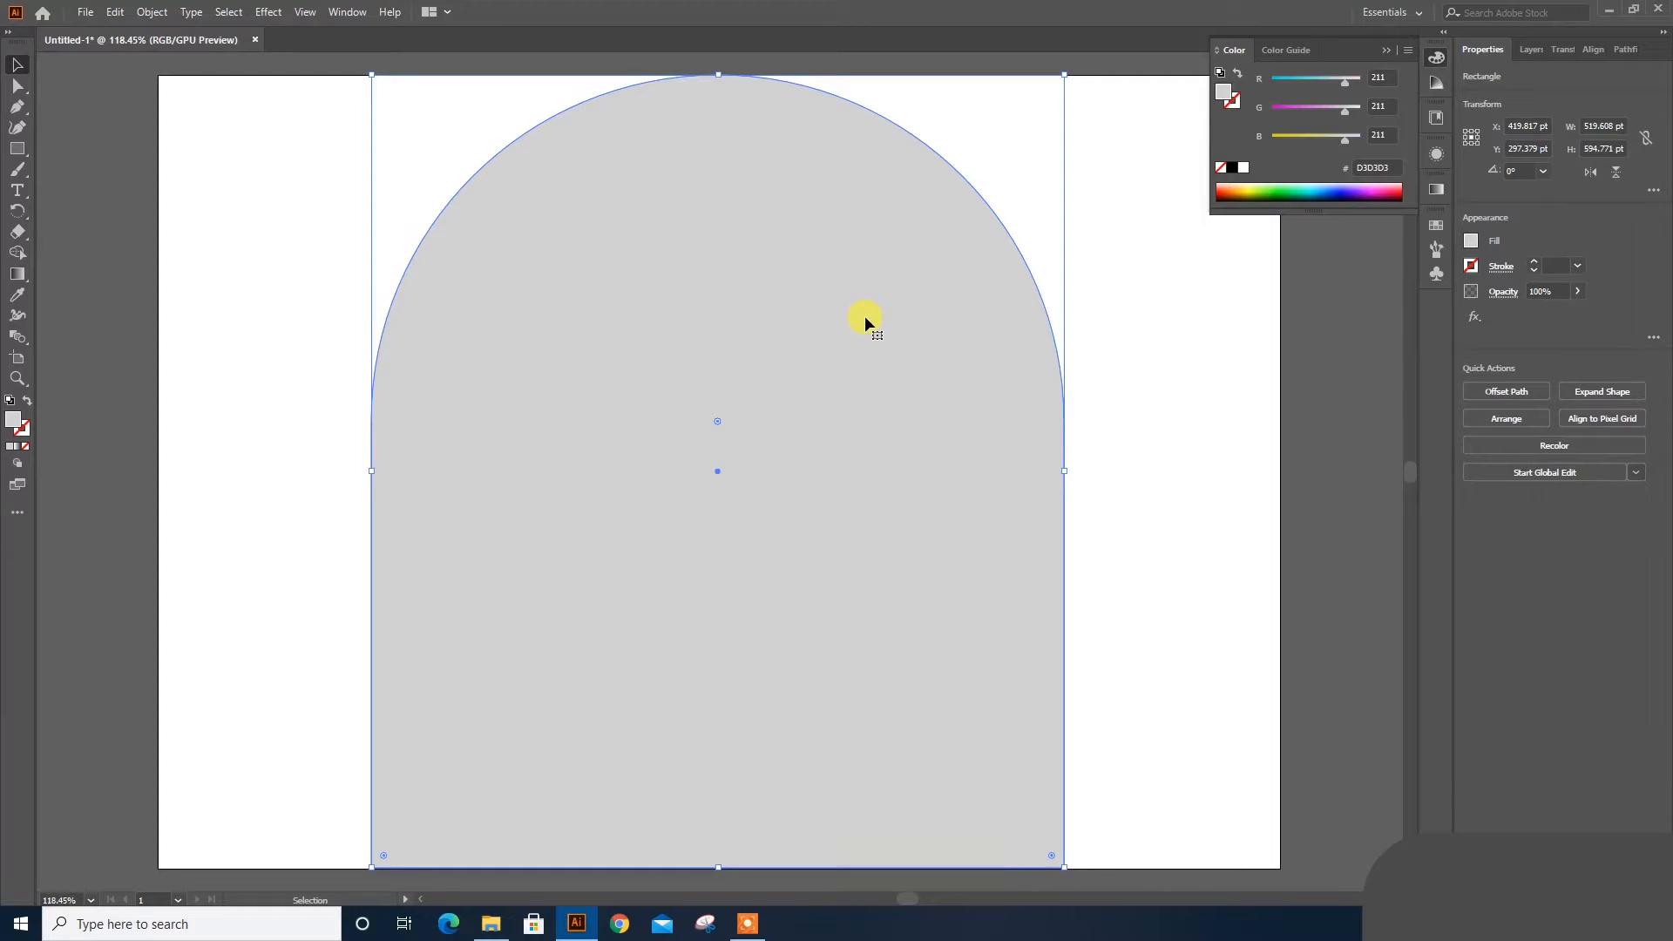
pyautogui.click(1528, 49)
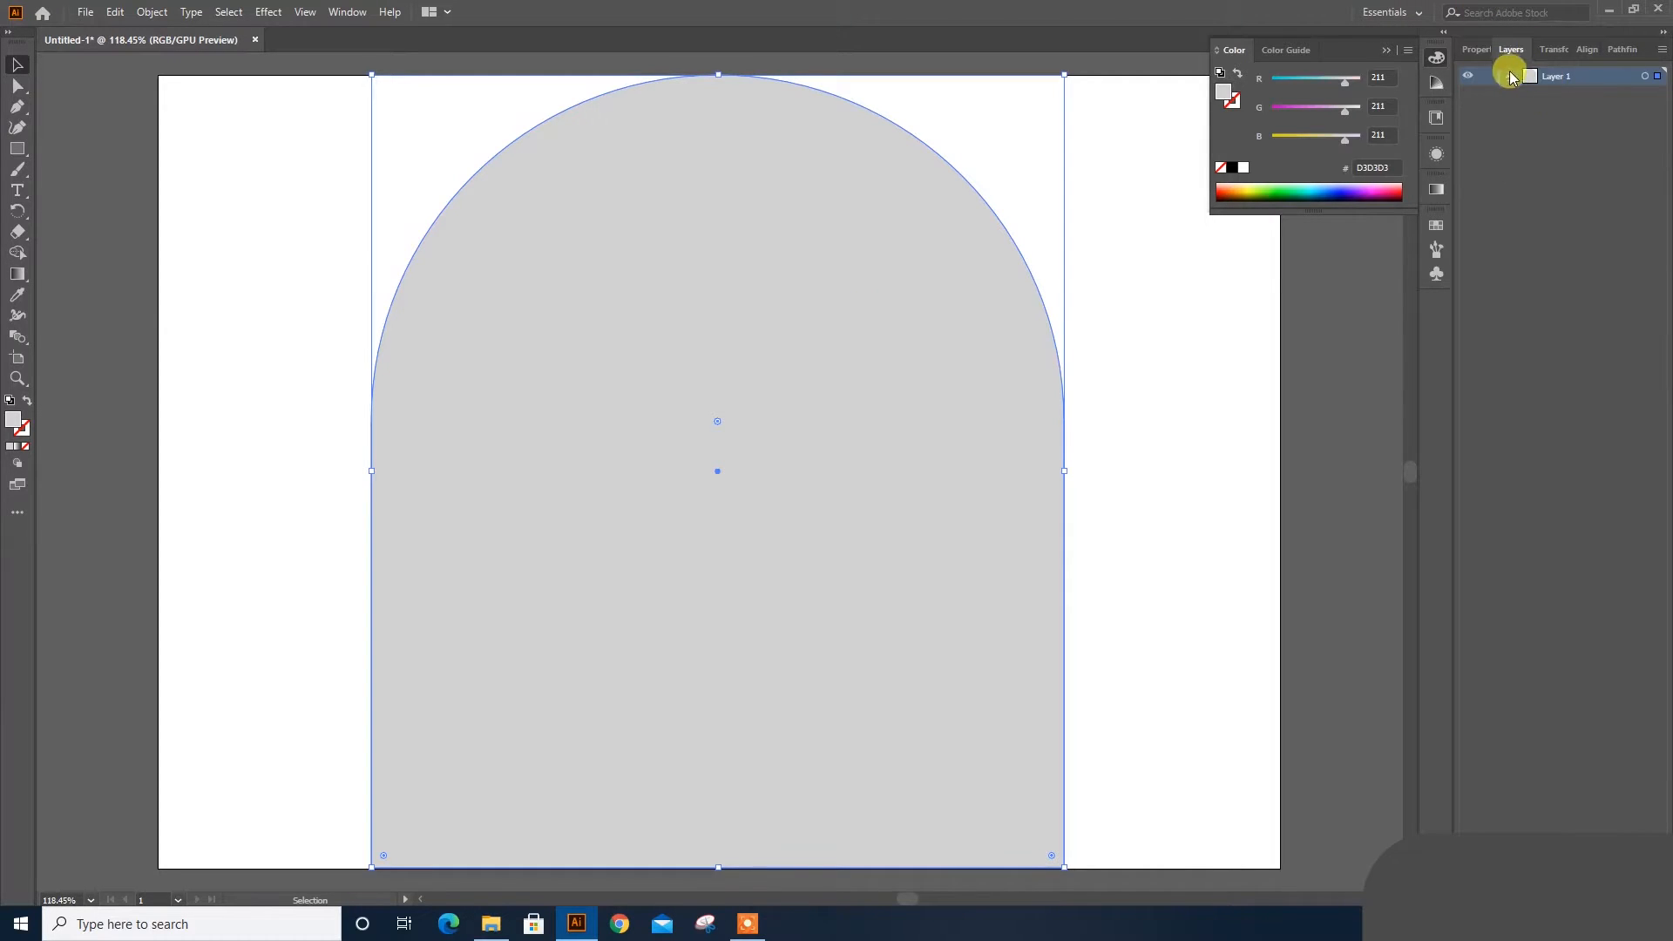
pyautogui.click(1510, 76)
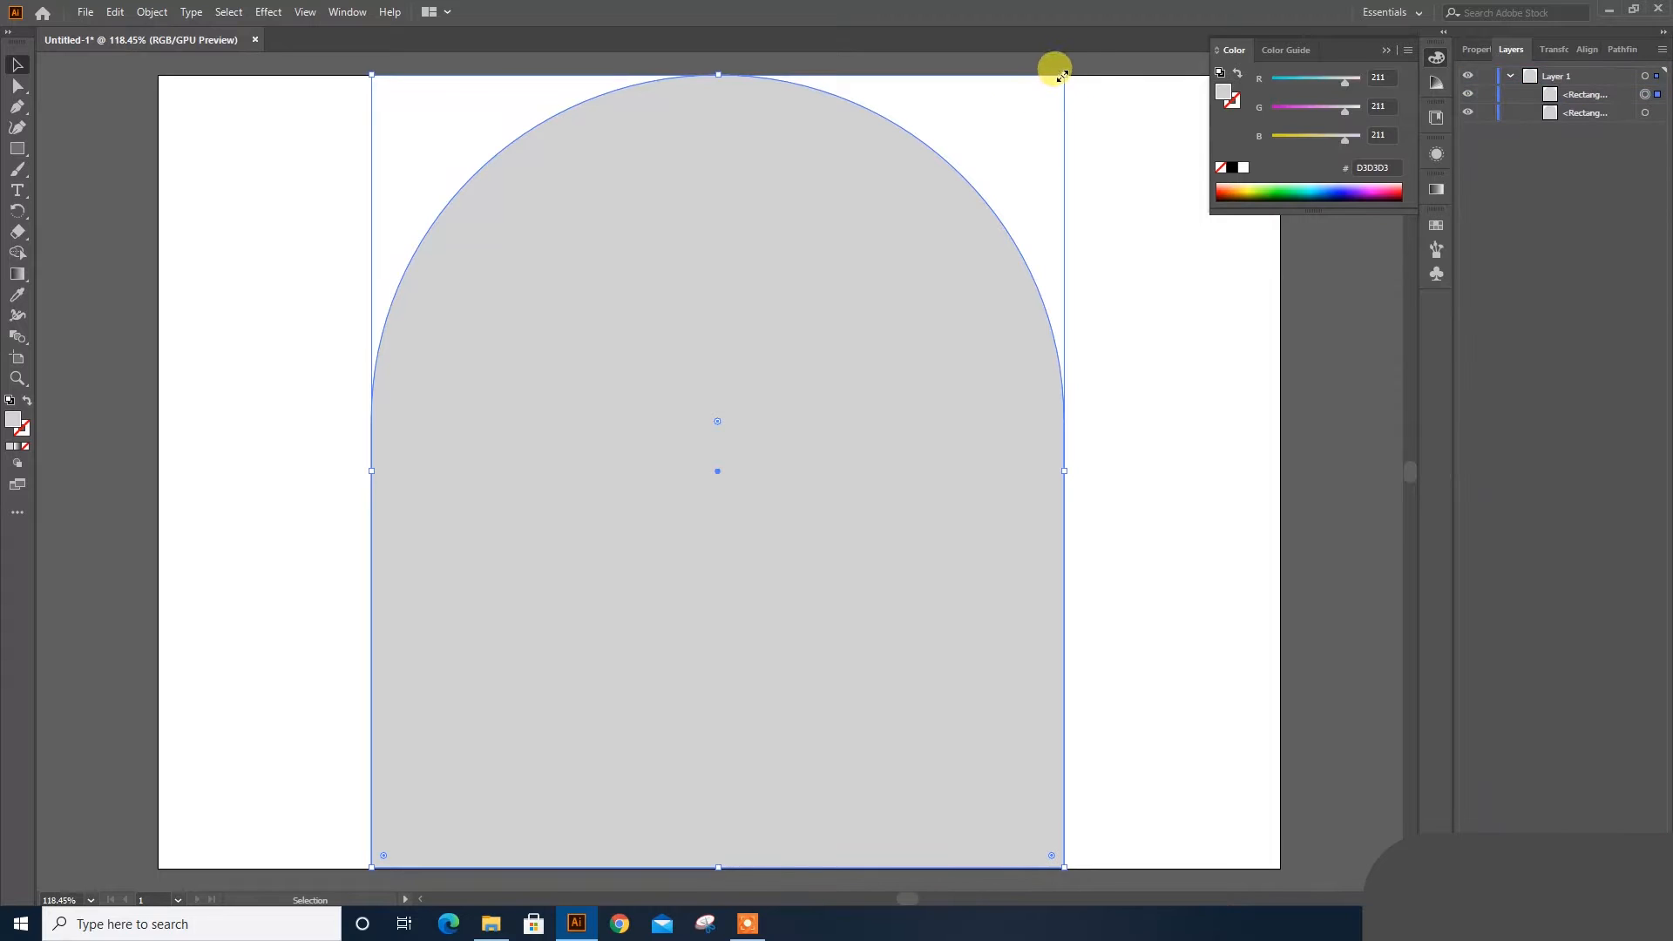
pyautogui.hotkey('alt', 'shift')
pyautogui.moveTo(1063, 75); pyautogui.dragTo(960, 170)
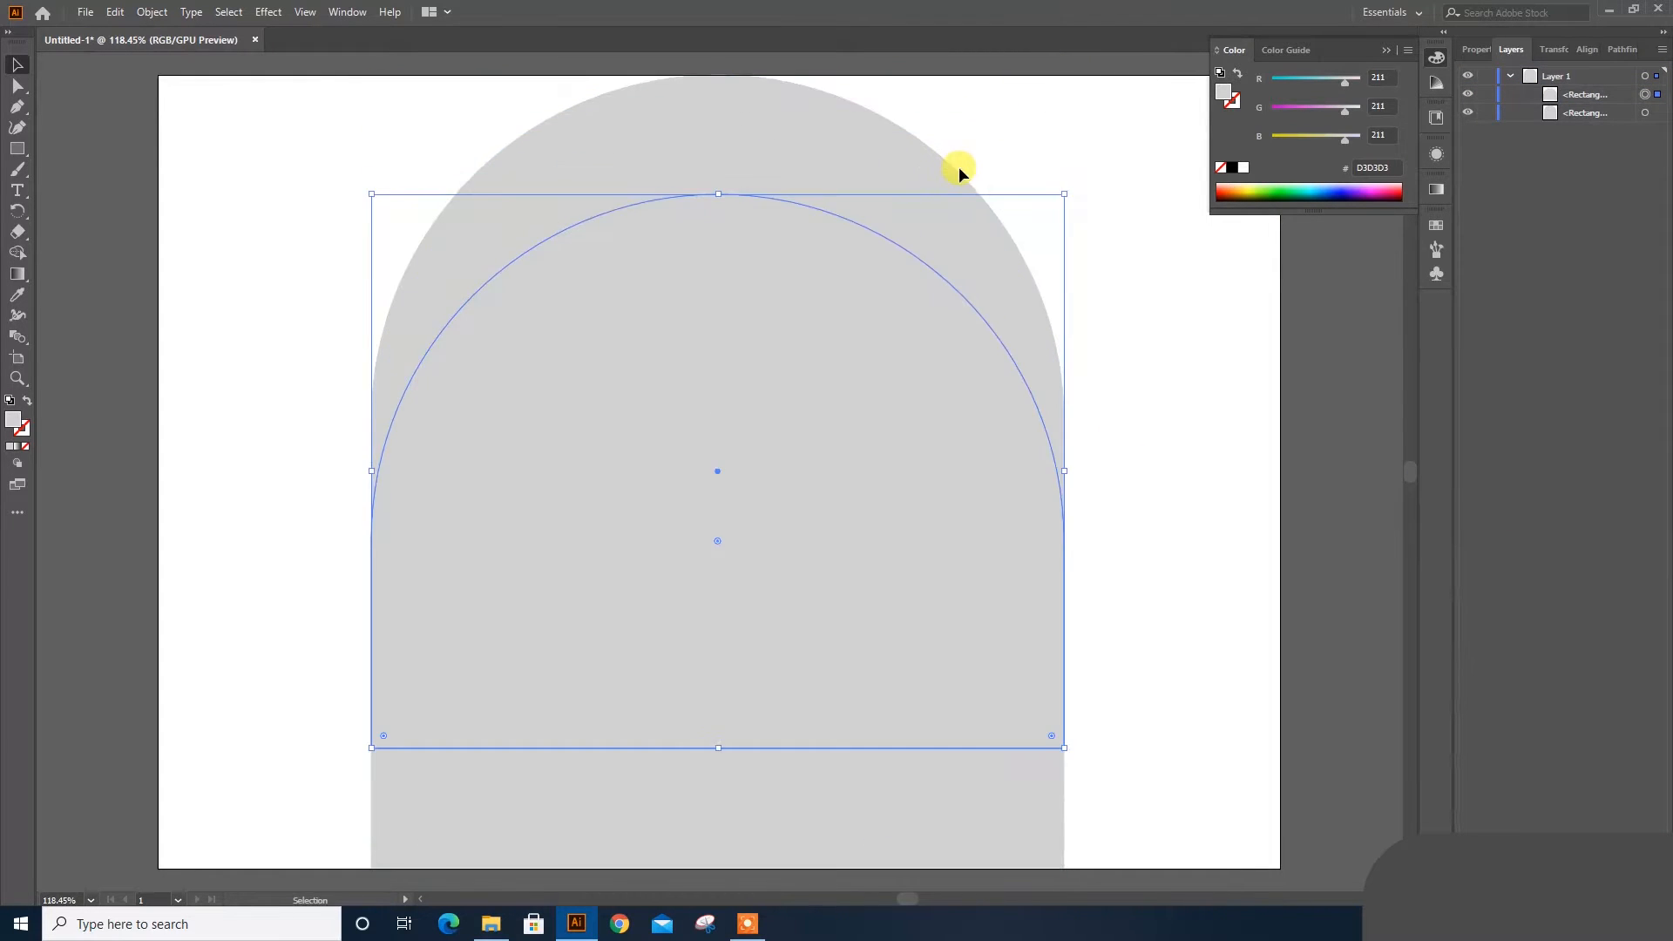
pyautogui.hotkey('ctrl', 'z')
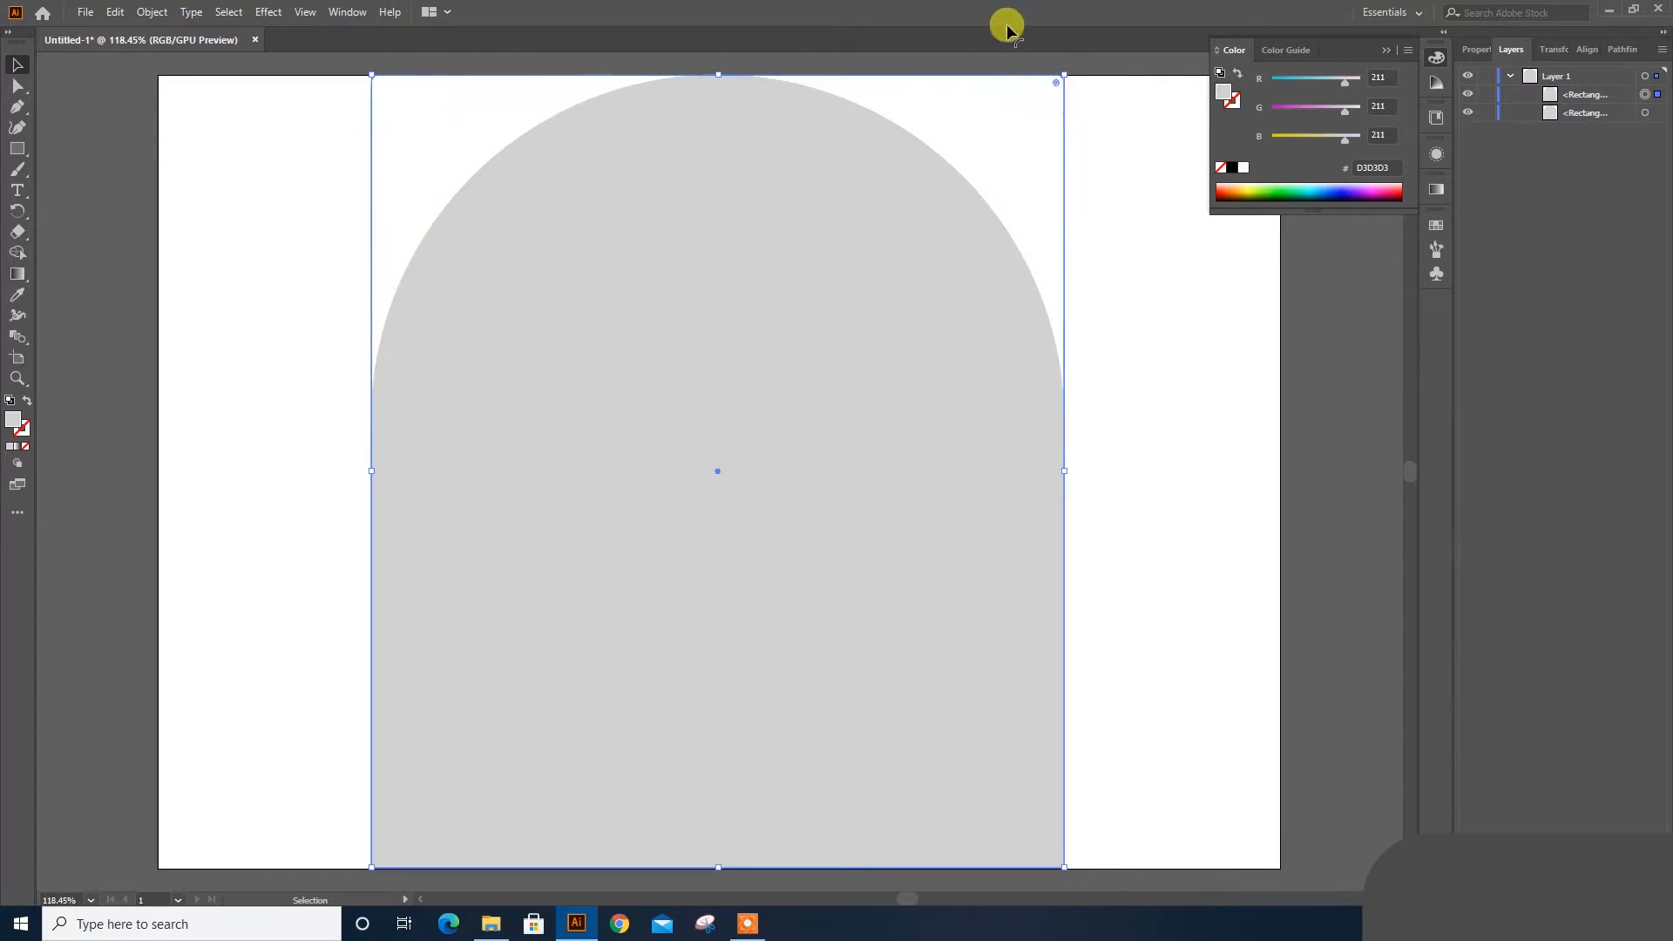
pyautogui.hotkey('ctrl', 'z')
# Step: Scale the front copy down proportionally about its centre and fully round its two top corners
pyautogui.moveTo(1065, 75); pyautogui.dragTo(947, 207)
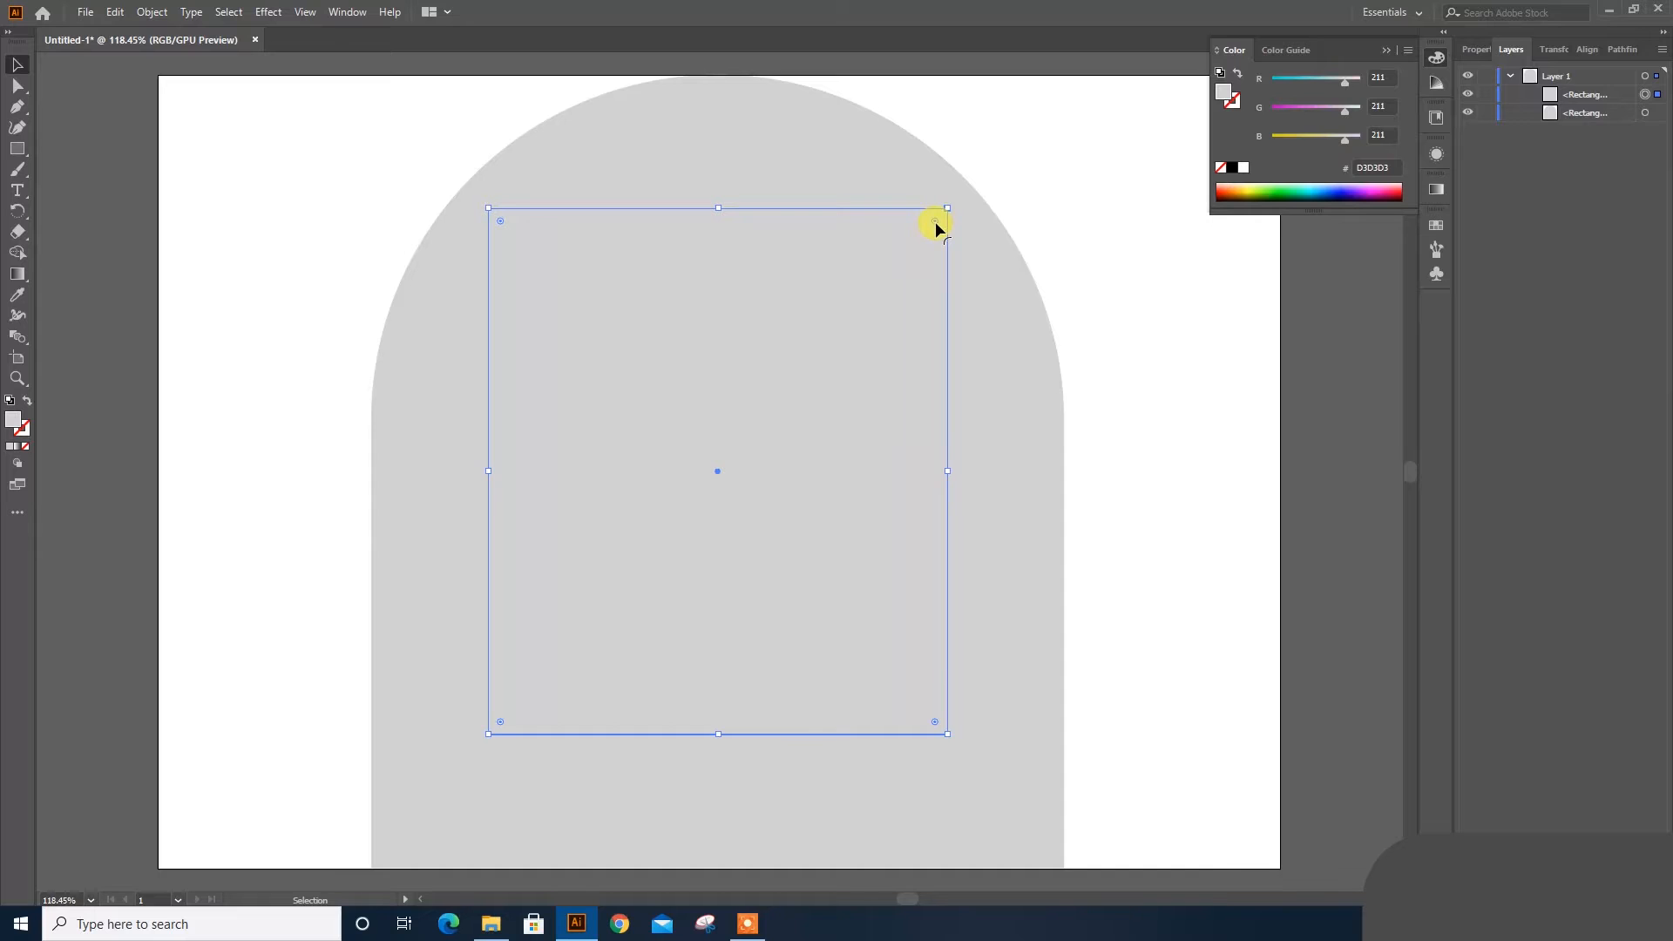
pyautogui.moveTo(501, 224); pyautogui.dragTo(771, 601)
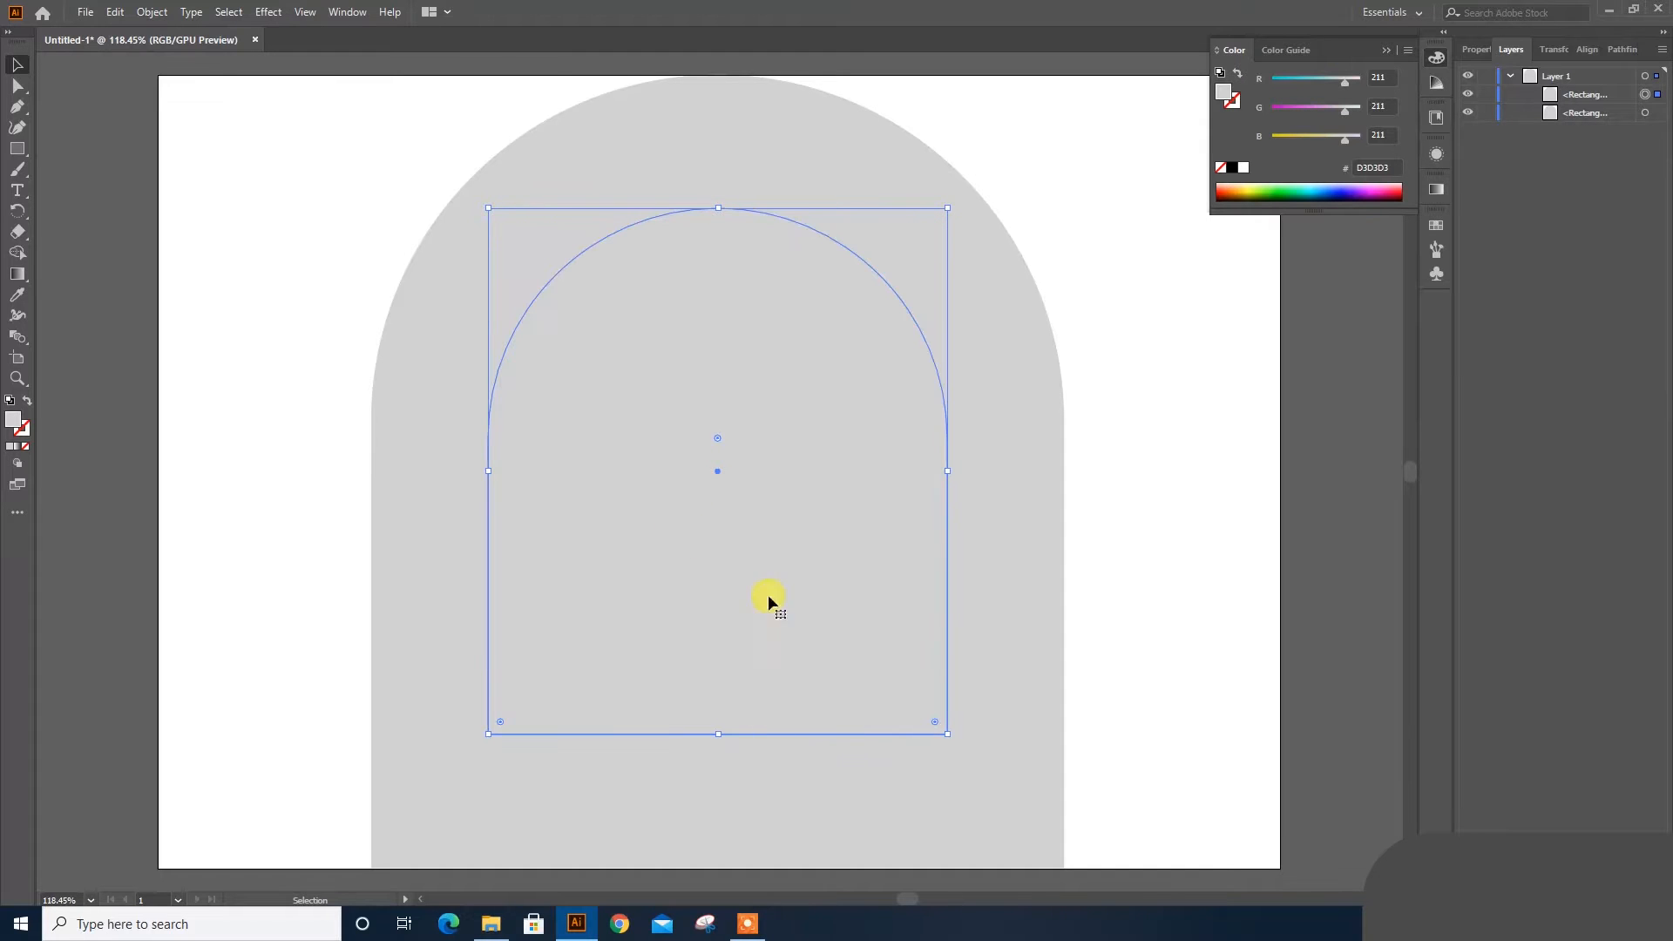
# Step: Fill the smaller inner arch with light pink FAC5FC
pyautogui.doubleClick(12, 425)
pyautogui.click(1378, 335)
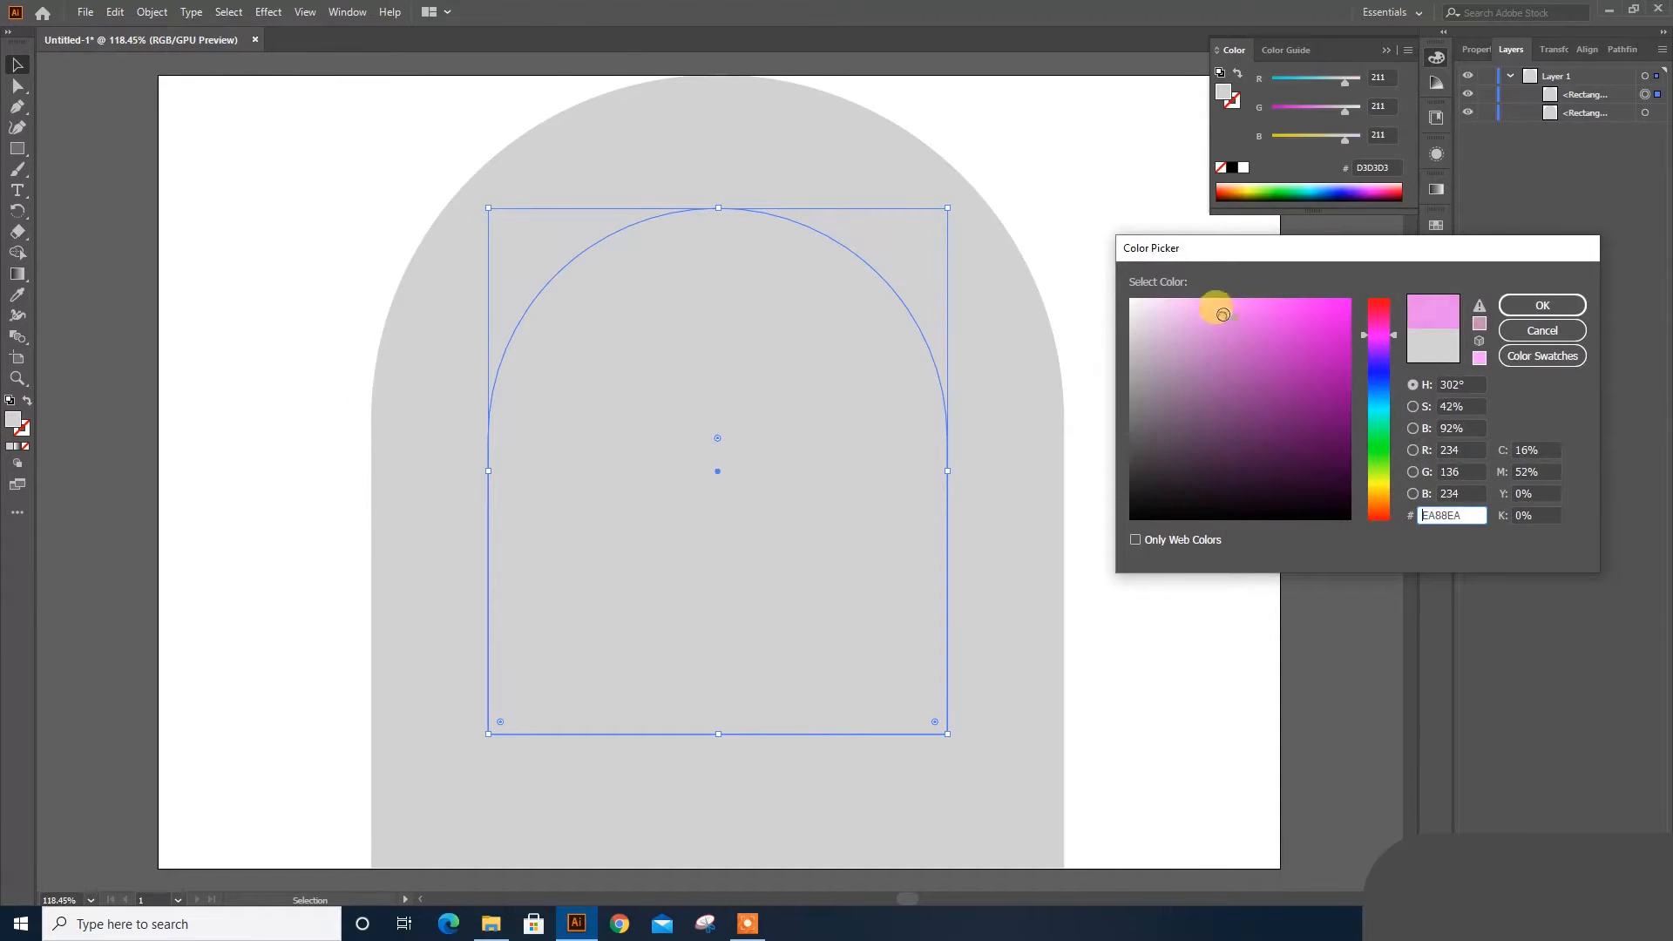
pyautogui.click(1184, 293)
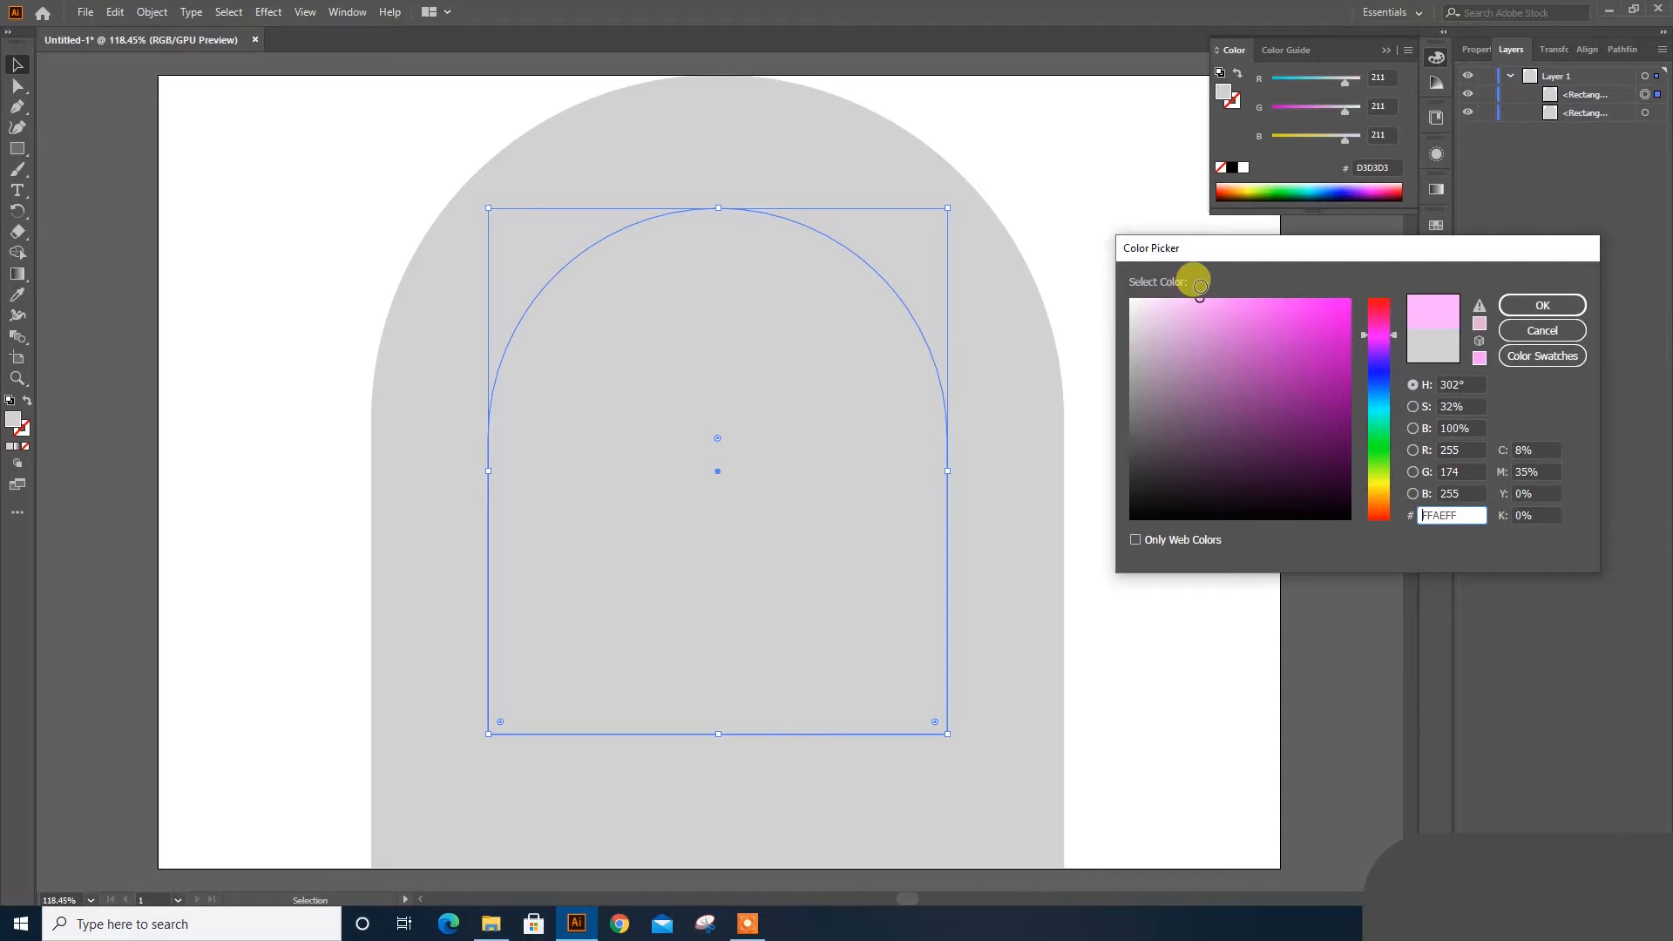
pyautogui.click(1564, 302)
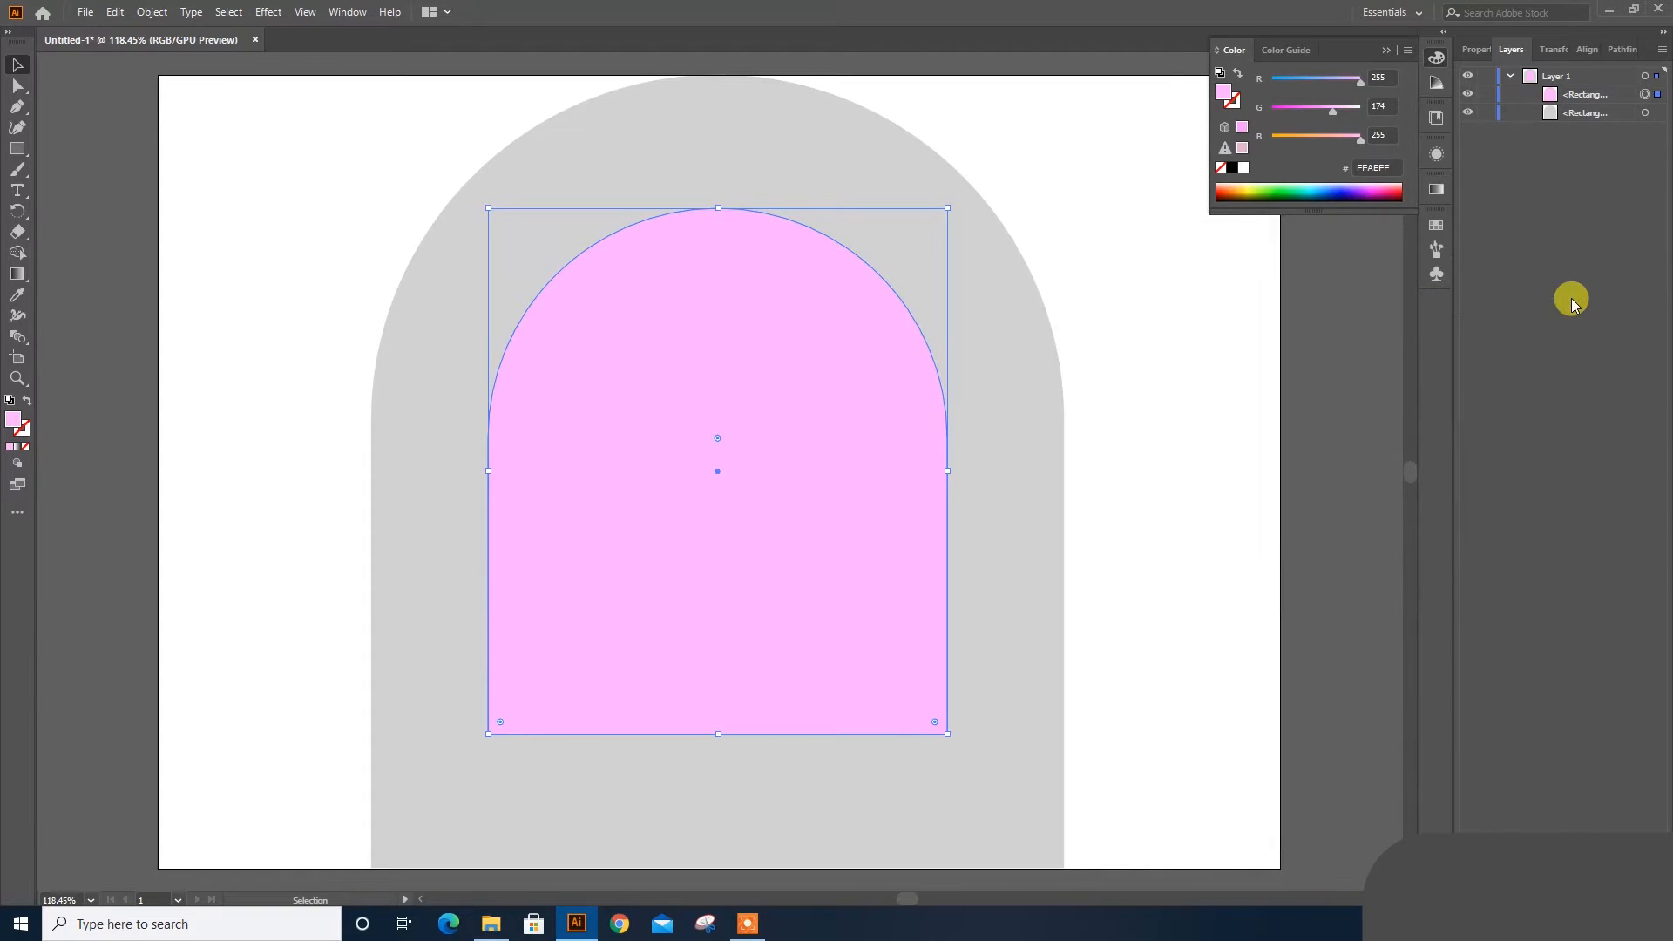
pyautogui.doubleClick(12, 424)
pyautogui.click(1169, 288)
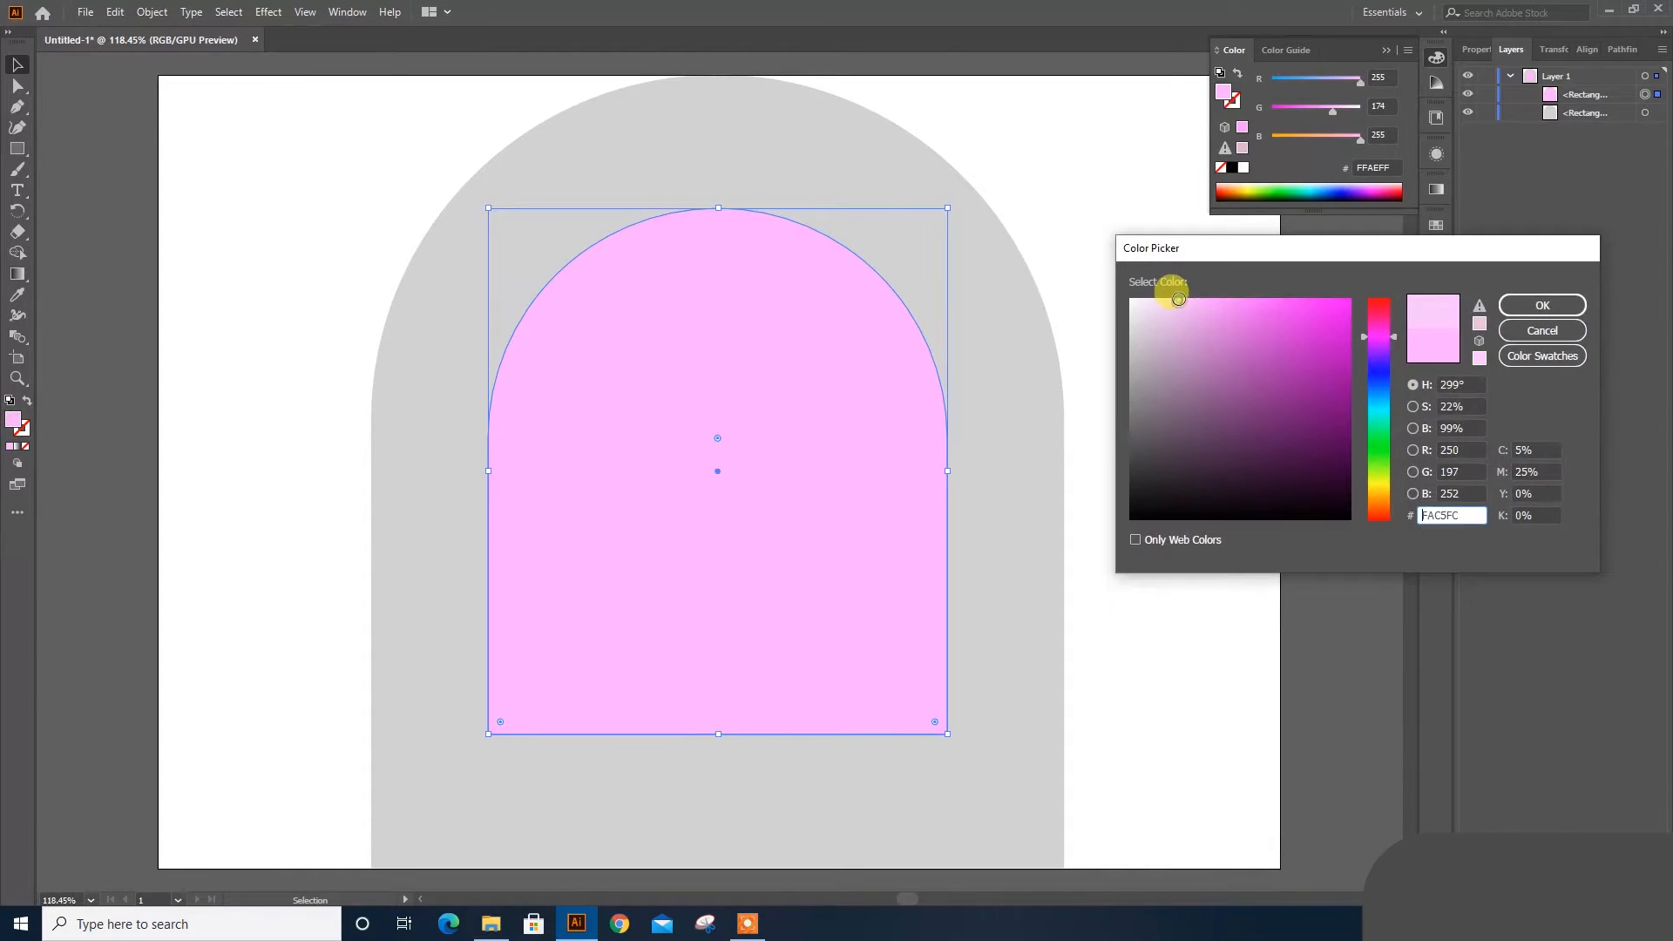
pyautogui.click(1515, 300)
# Step: Extend the pink arch's bottom edge down to the bottom edge of the artboard
pyautogui.click(15, 63)
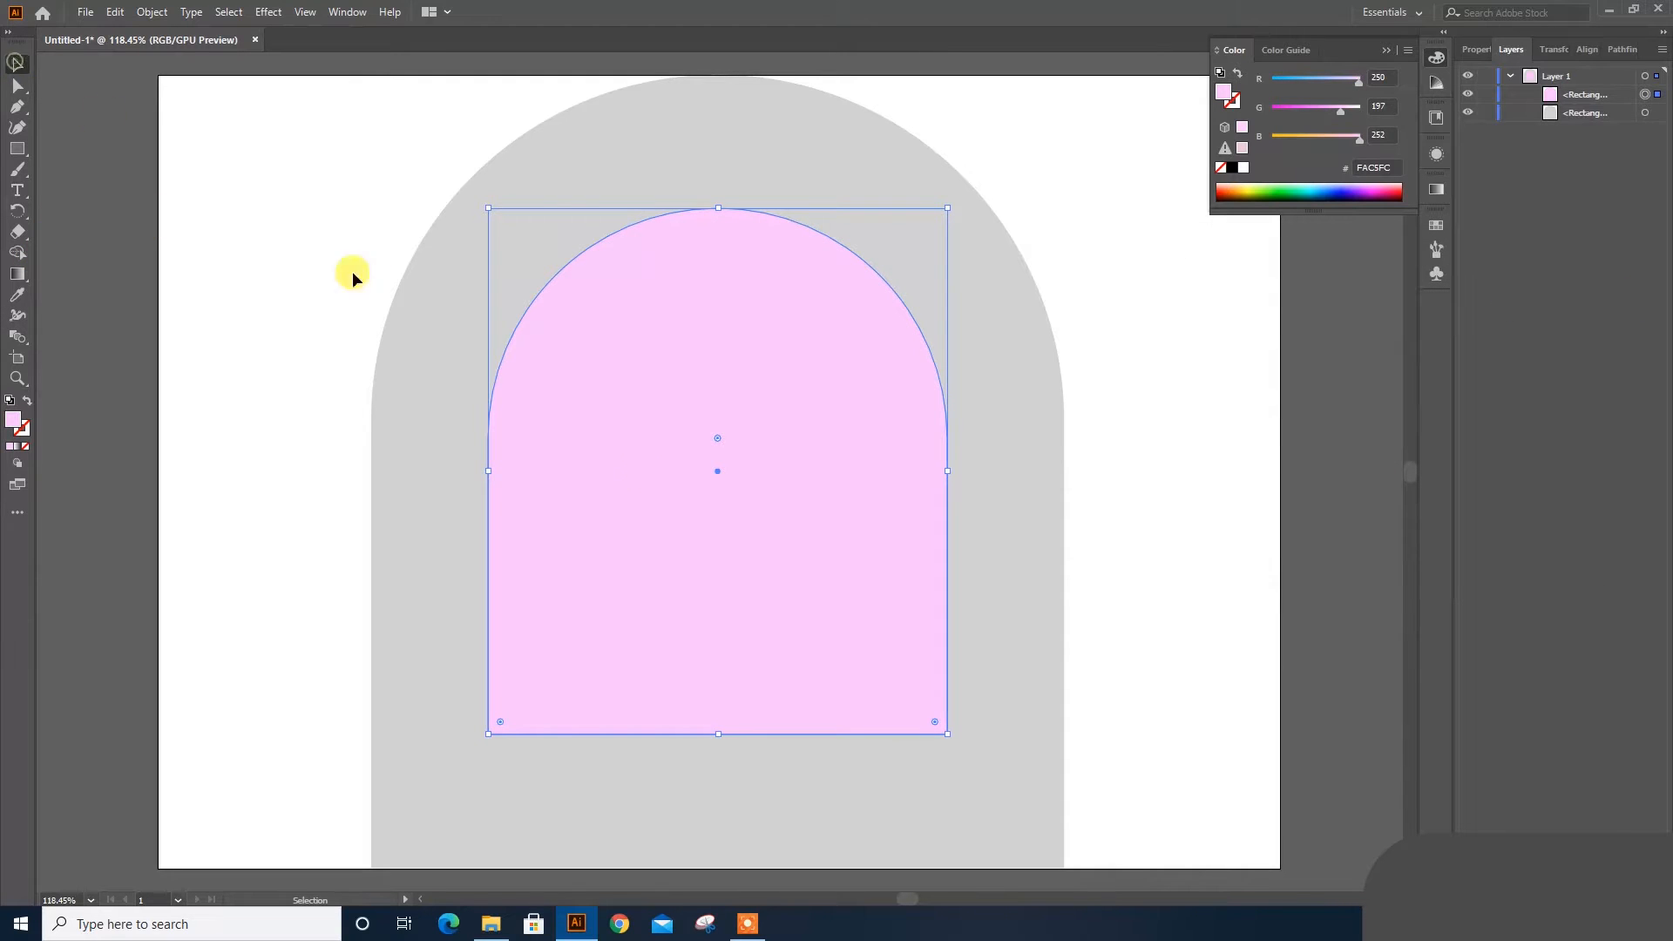
pyautogui.scroll(-2, 675, 572)
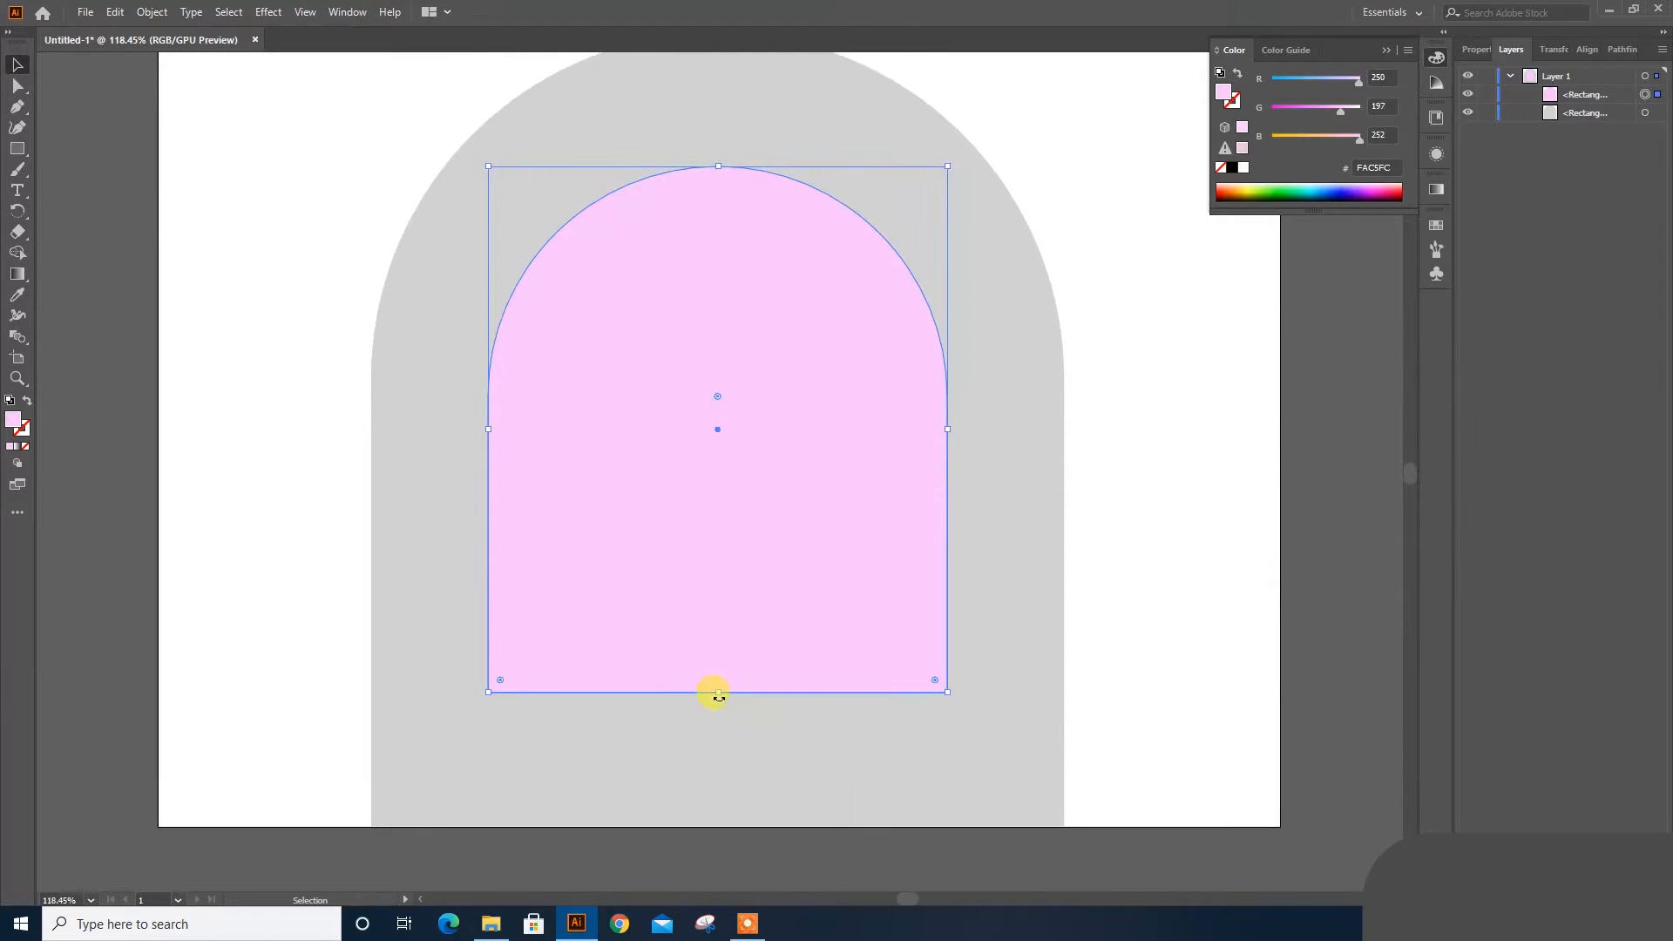
pyautogui.moveTo(712, 691); pyautogui.dragTo(695, 827)
pyautogui.moveTo(948, 168); pyautogui.dragTo(948, 214)
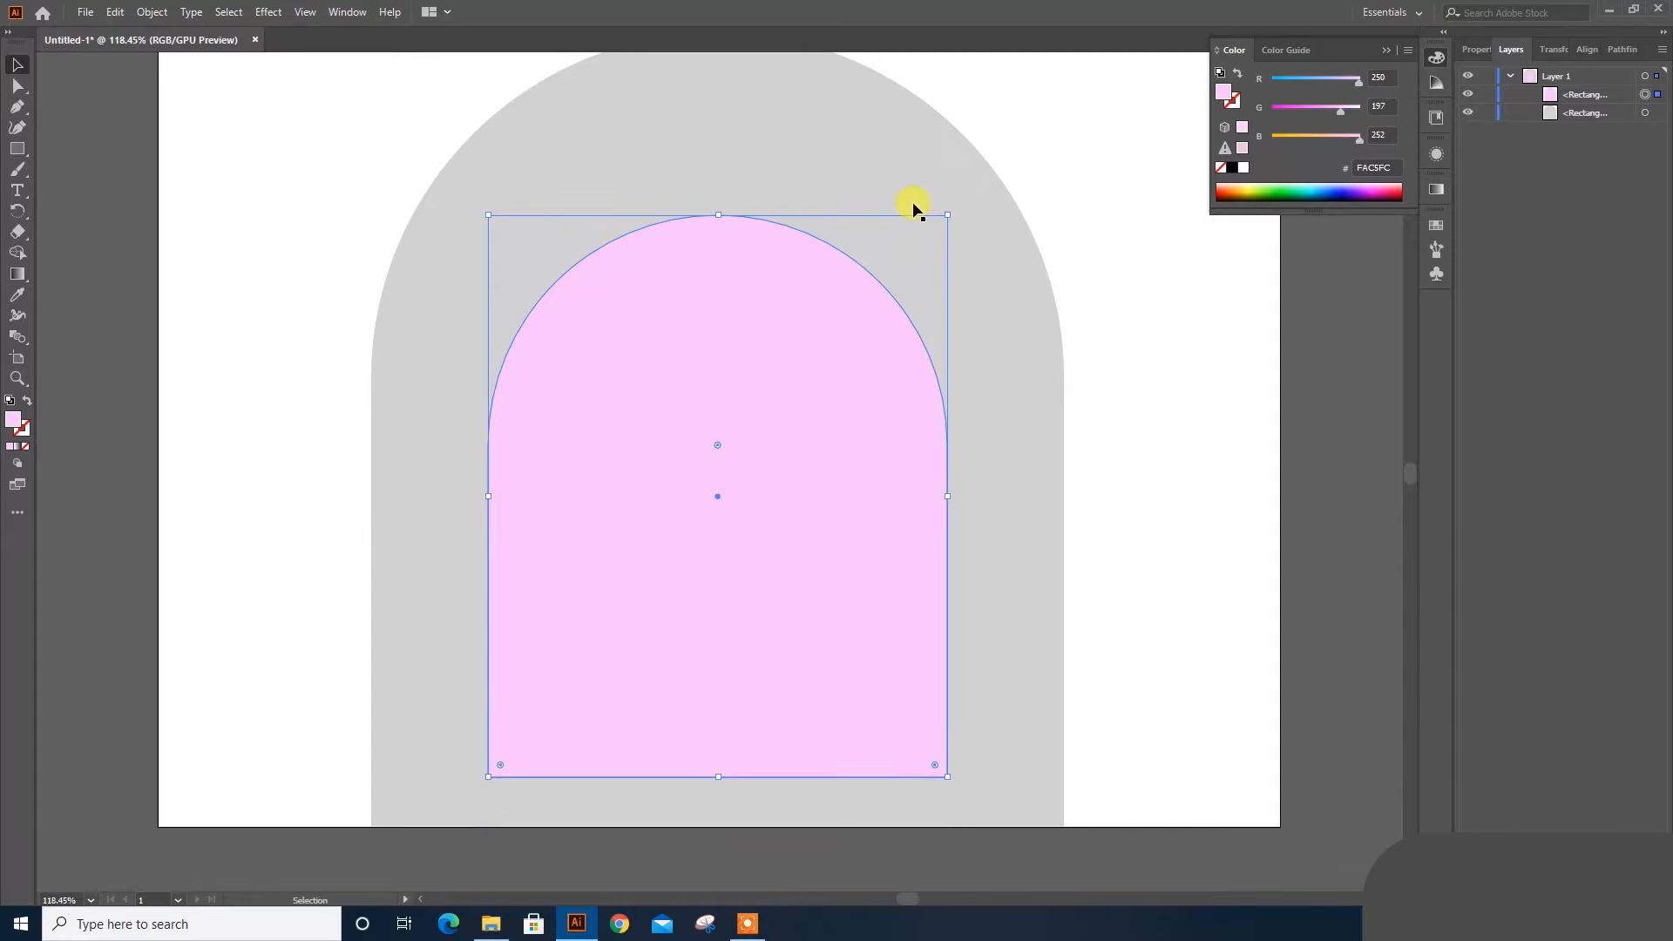
pyautogui.hotkey('ctrl', 'z')
pyautogui.click(1136, 426)
# Step: Change the outer arch's fill to white FFFFFF
pyautogui.scroll(1, 1138, 425)
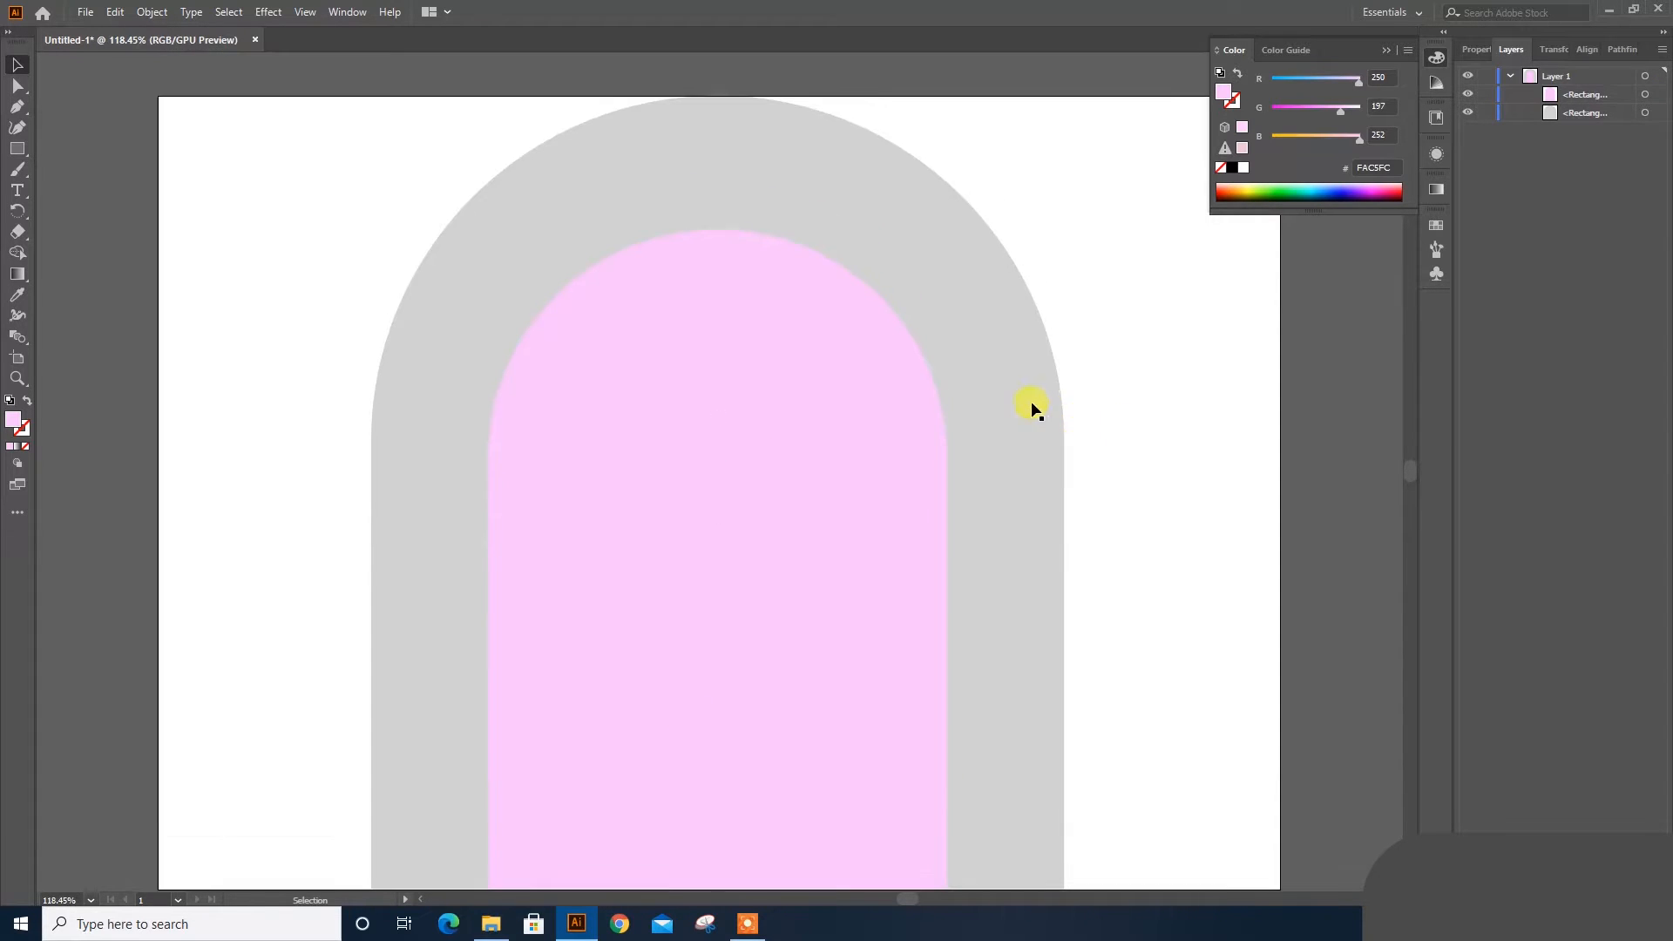
pyautogui.click(1032, 403)
pyautogui.scroll(-1, 1032, 404)
pyautogui.doubleClick(14, 419)
pyautogui.moveTo(1132, 355); pyautogui.dragTo(1106, 262)
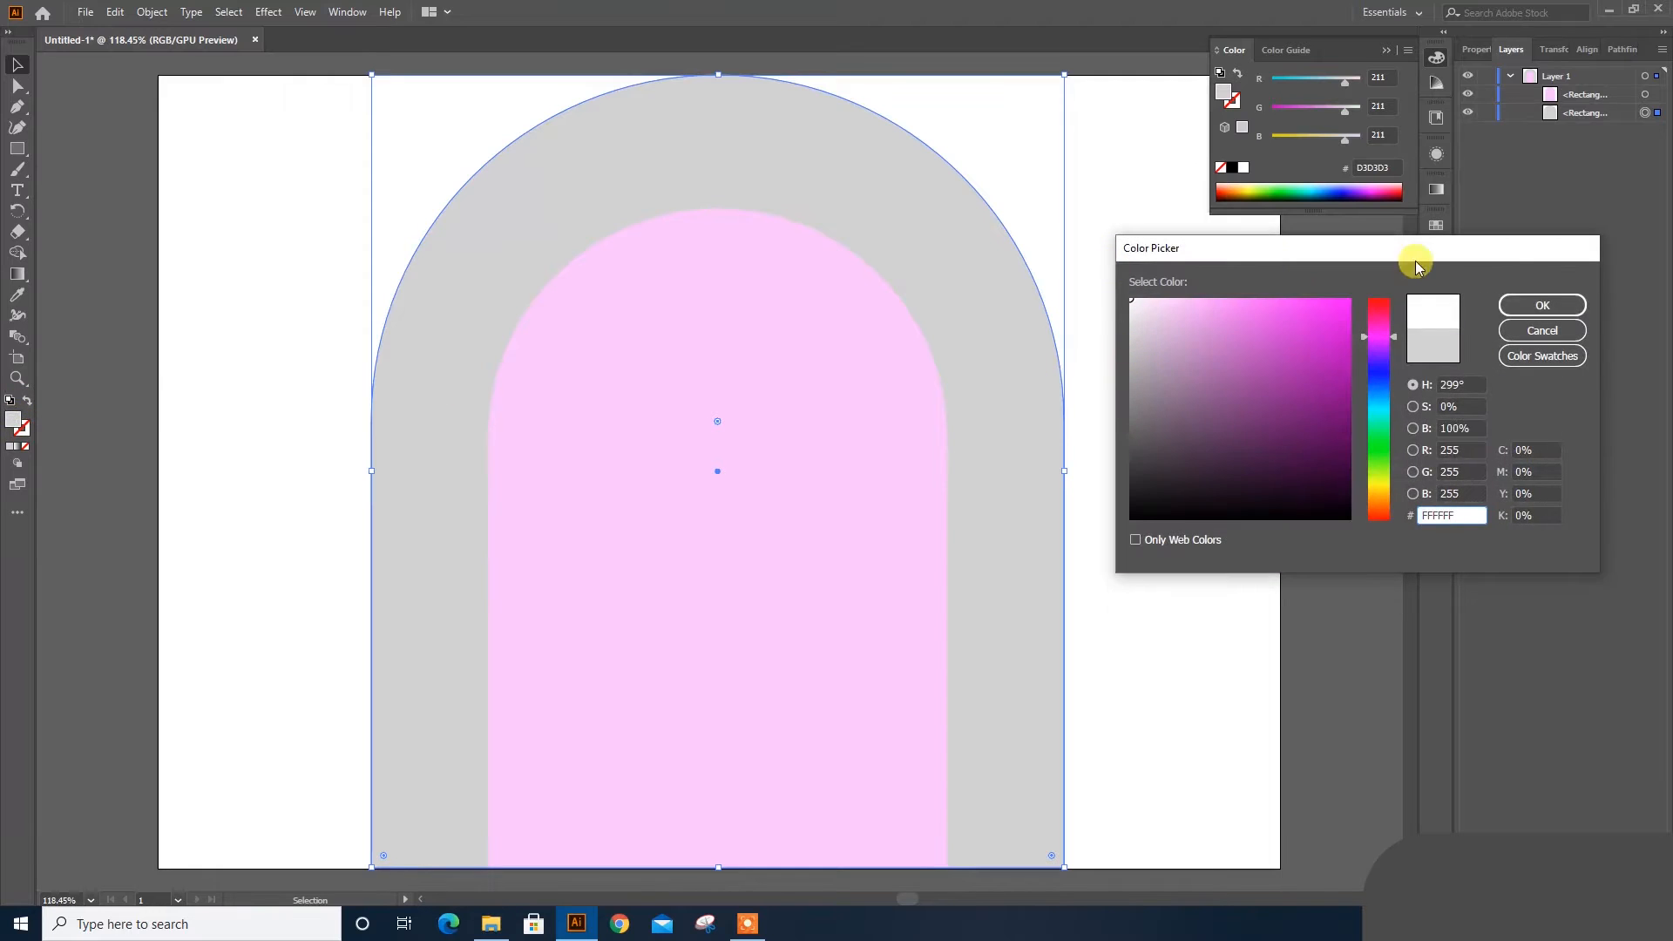
pyautogui.click(1525, 300)
pyautogui.click(1219, 331)
# Step: Draw a rectangle covering the whole artboard and fill it with light grey E5E5E5
pyautogui.click(17, 148)
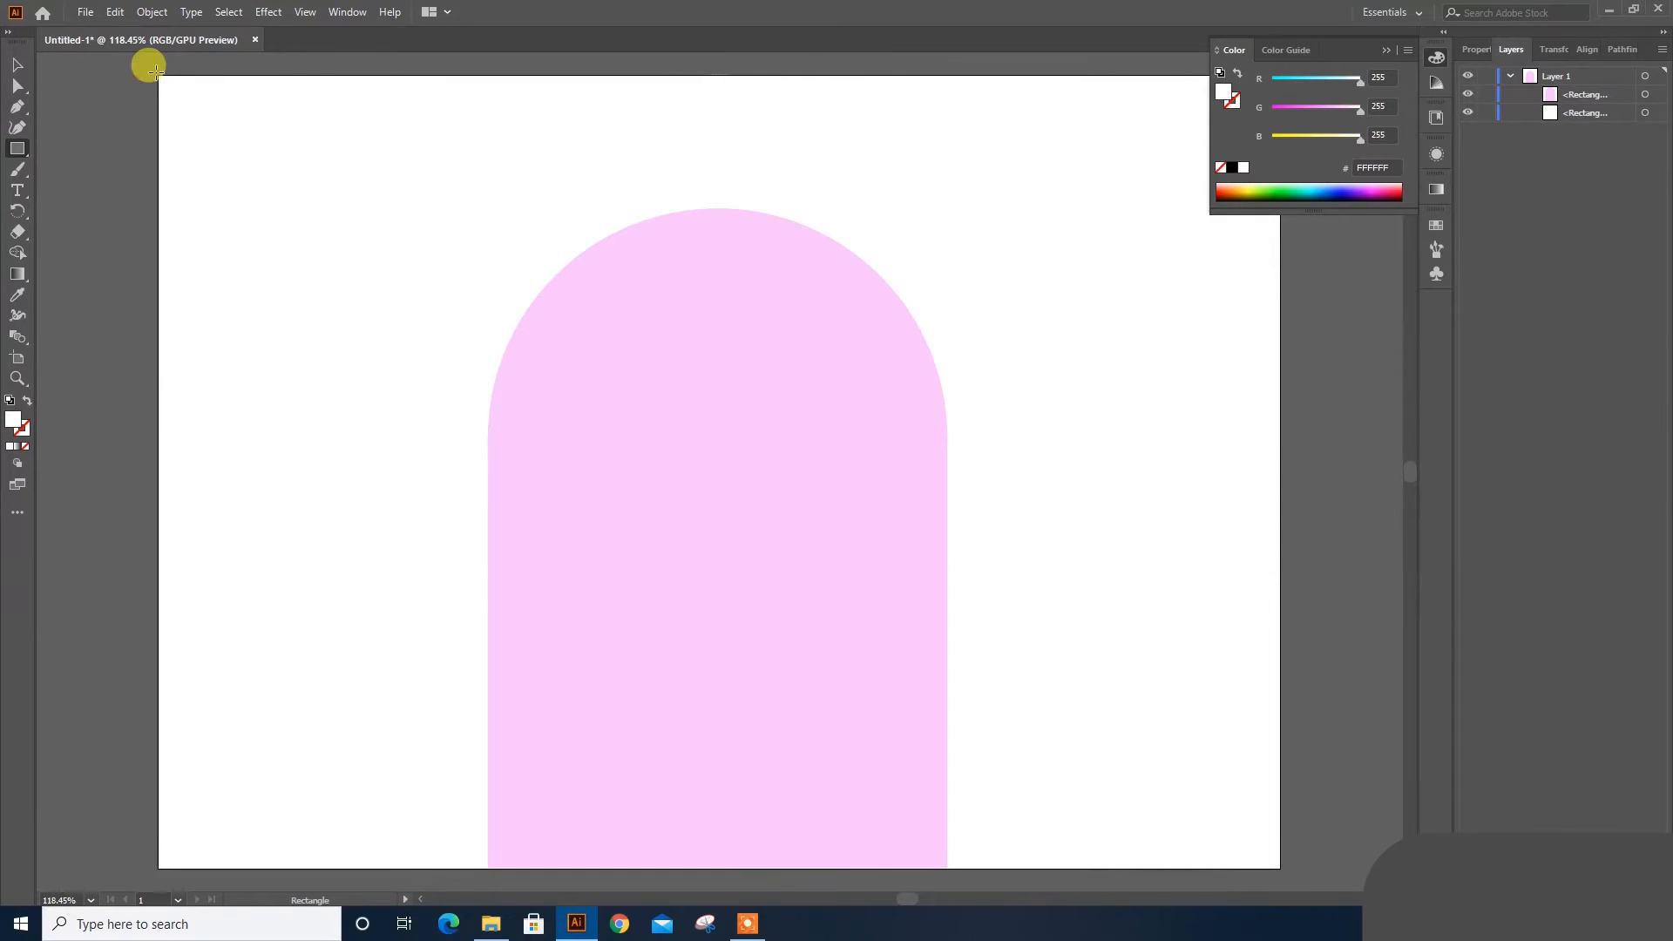
pyautogui.moveTo(156, 75); pyautogui.dragTo(1281, 868)
pyautogui.doubleClick(14, 419)
pyautogui.moveTo(1158, 329); pyautogui.dragTo(1113, 306)
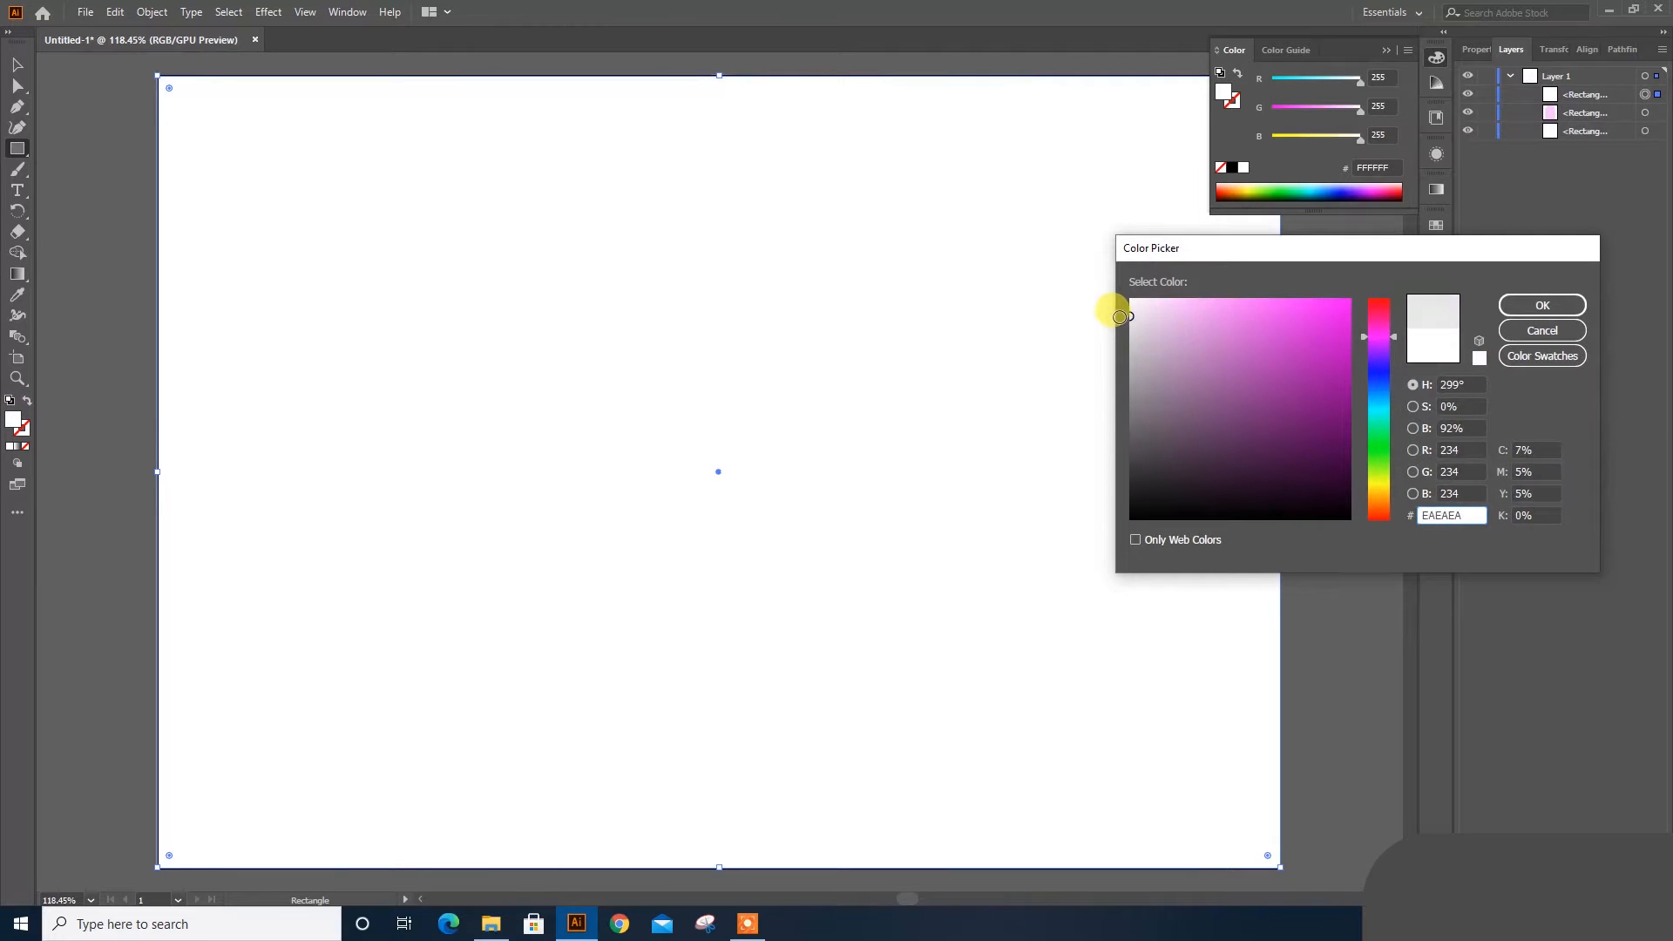
pyautogui.click(1542, 310)
# Step: Send the grey background rectangle behind both arches
pyautogui.press('v')
pyautogui.rightClick(867, 341)
pyautogui.moveTo(973, 643)
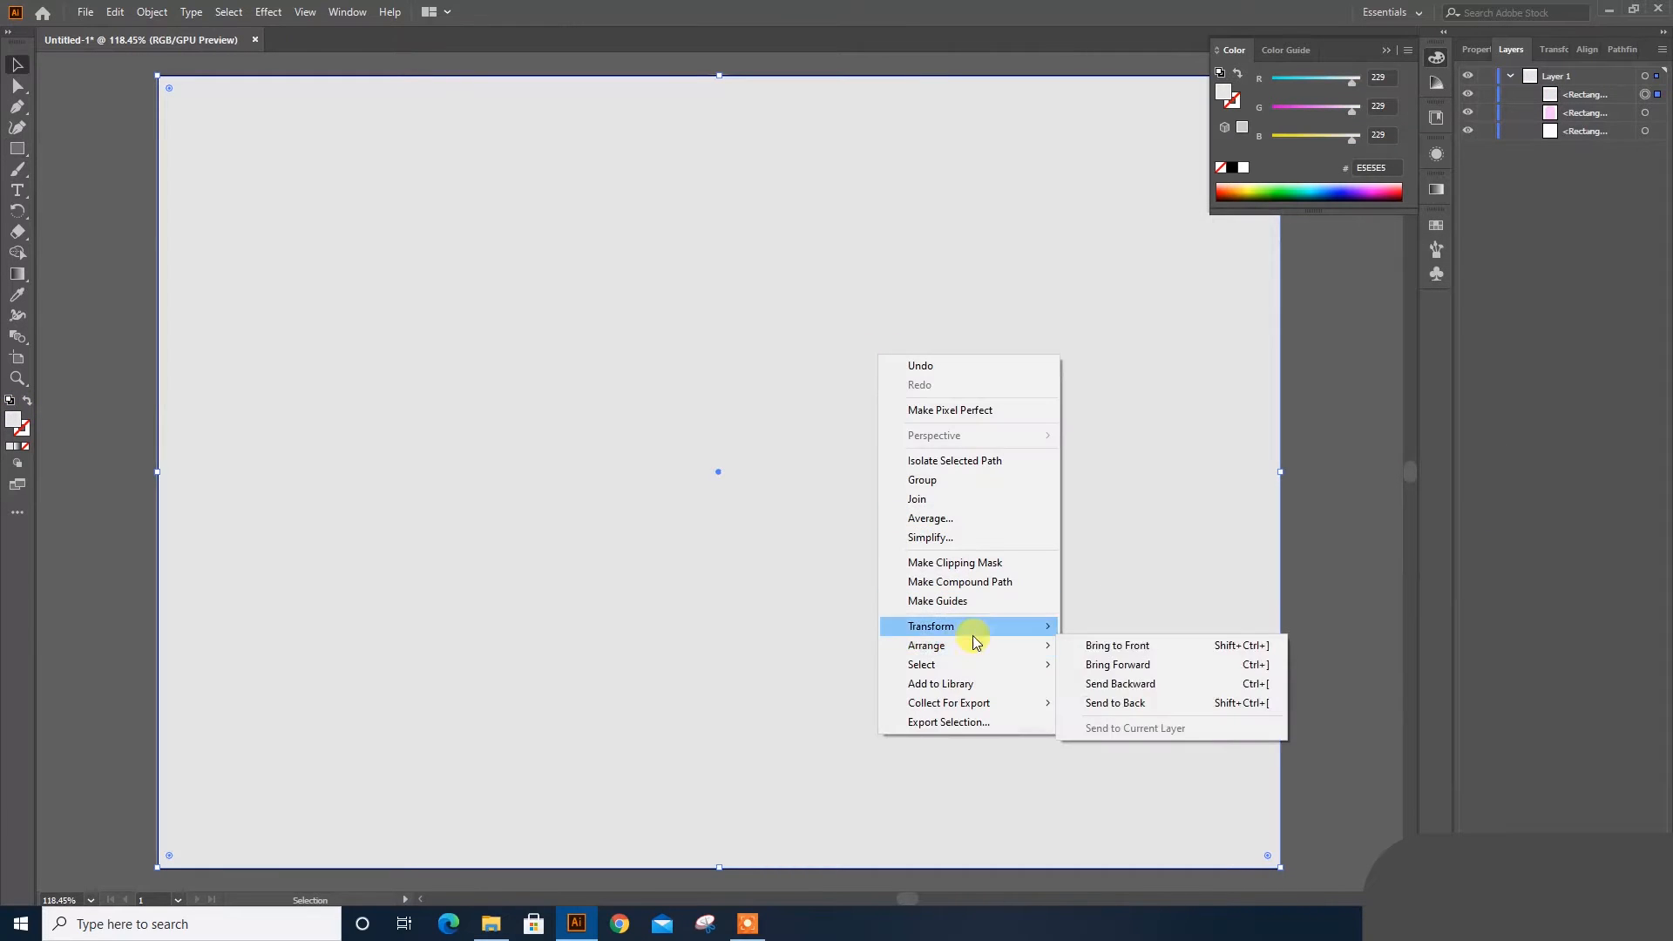
pyautogui.click(1215, 702)
pyautogui.click(1351, 582)
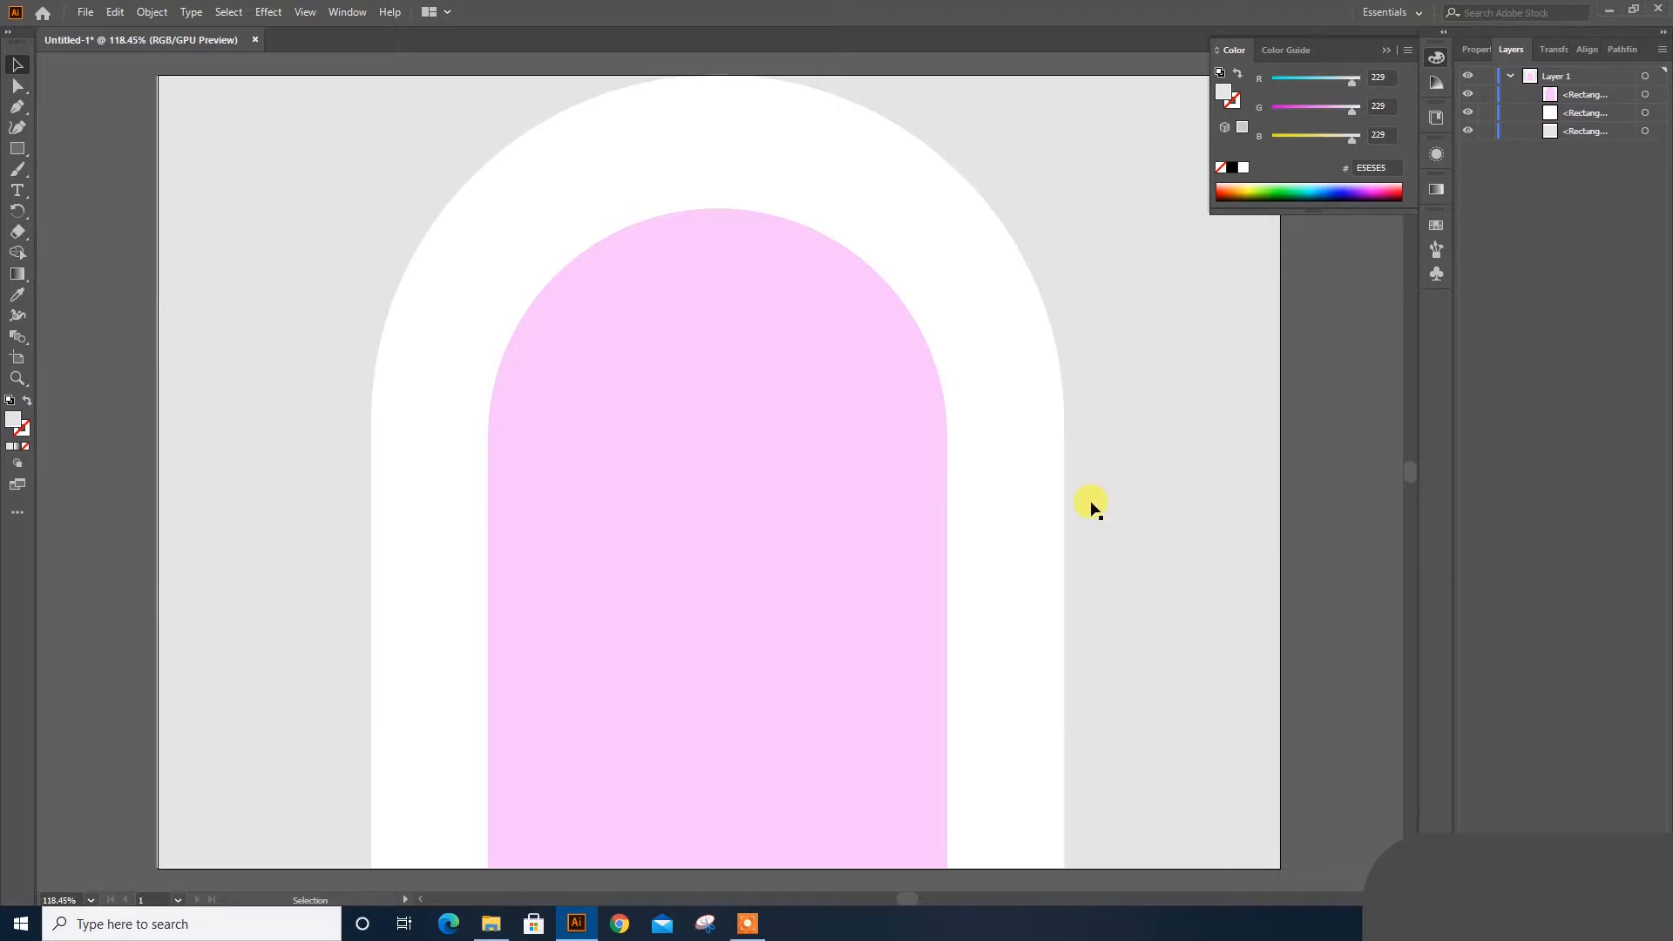
# Step: Start a Drop Shadow effect in Multiply mode on the pink inner arch with its preview turned on
pyautogui.click(903, 457)
pyautogui.click(1437, 153)
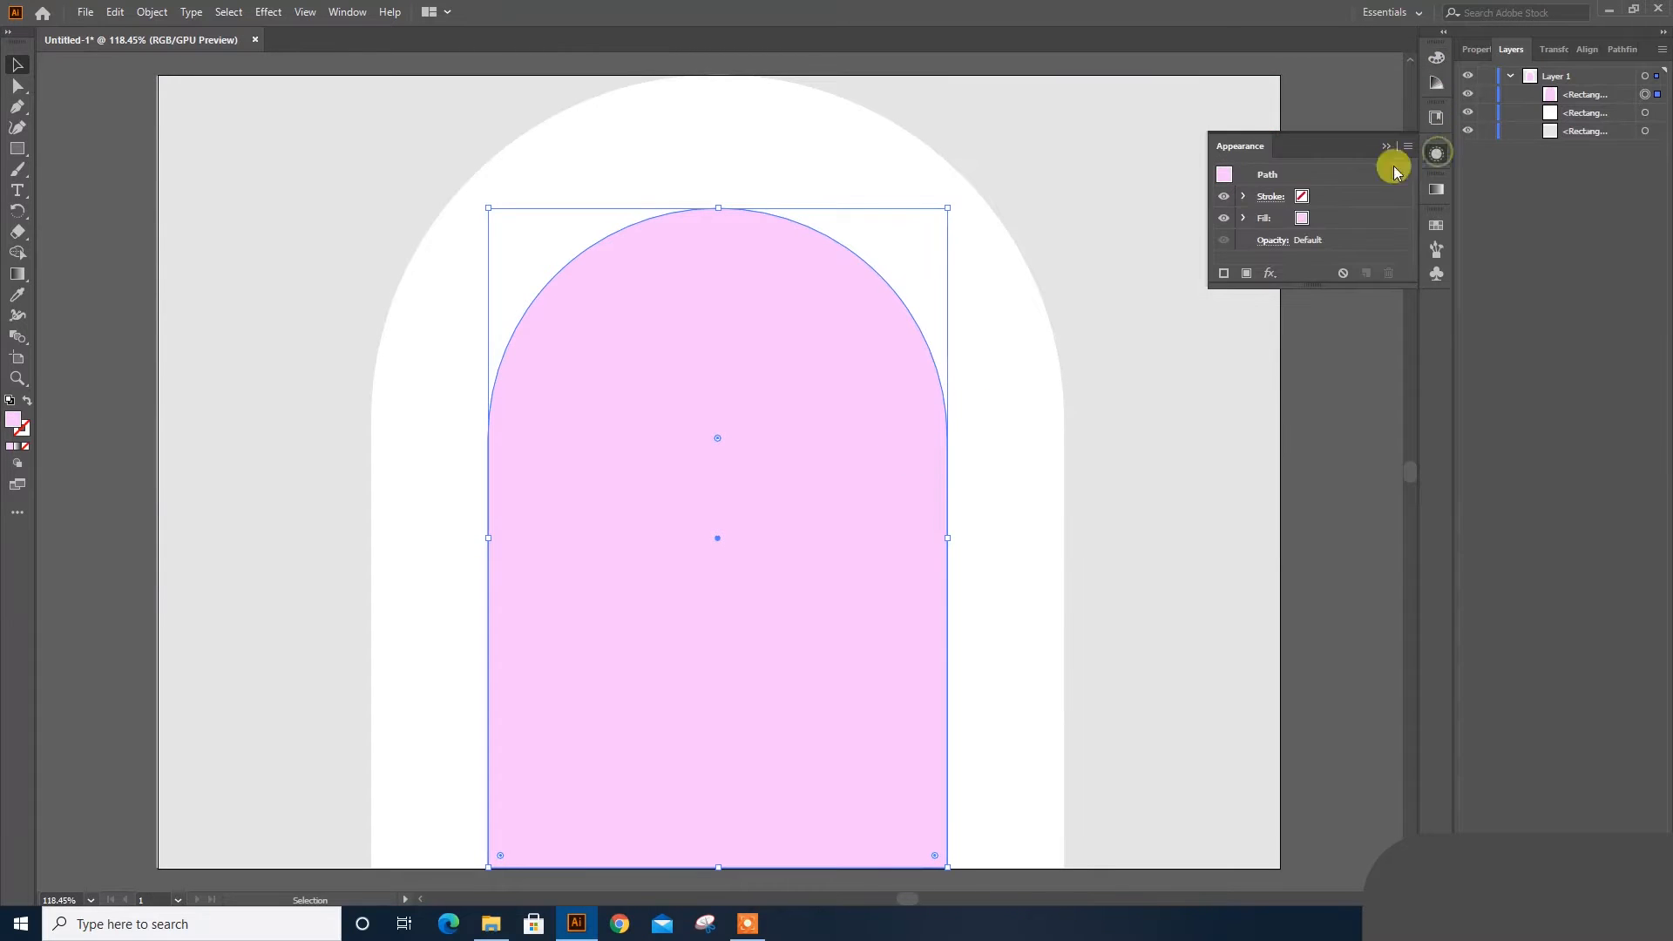
pyautogui.click(1270, 273)
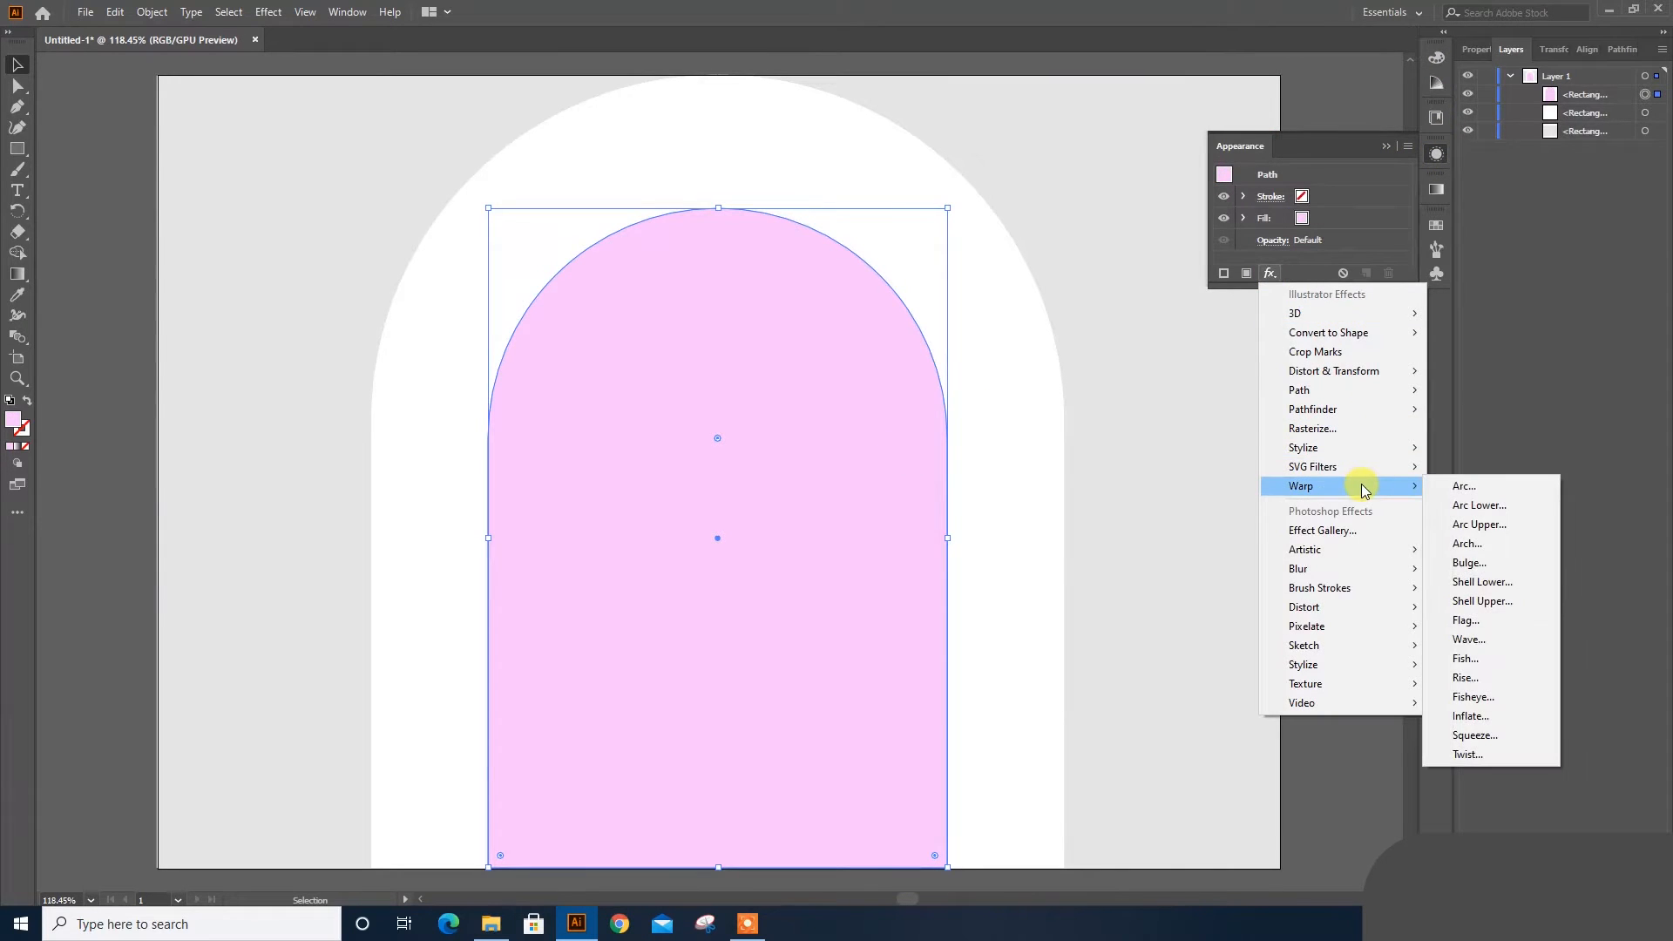
pyautogui.moveTo(1393, 449)
pyautogui.click(1497, 448)
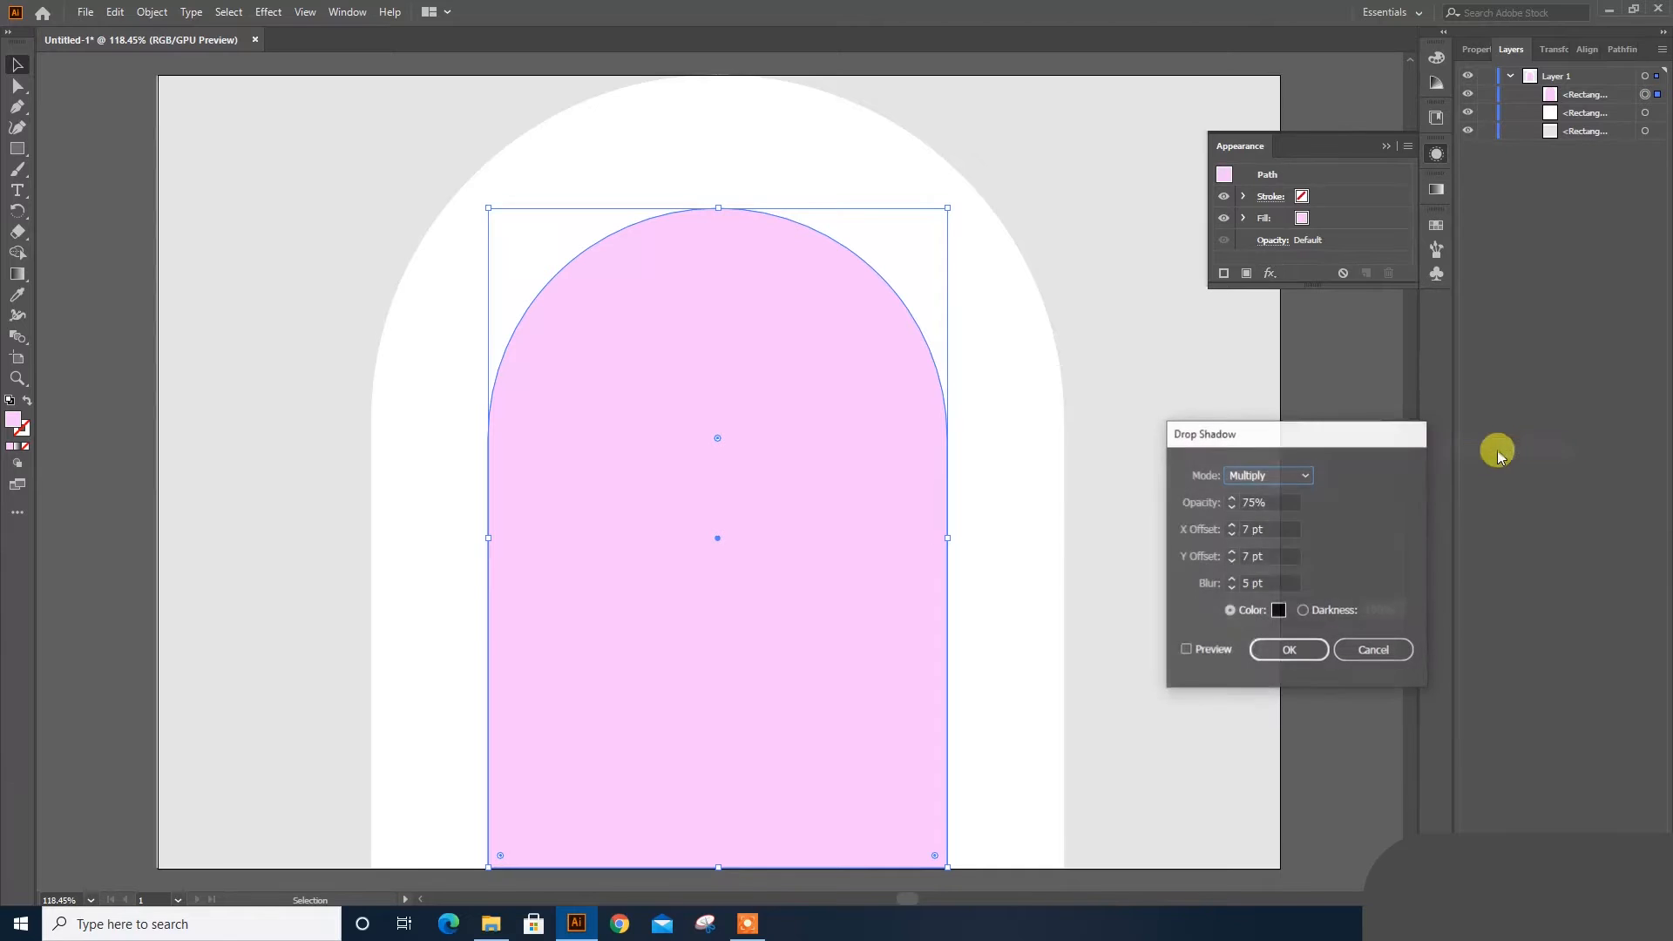
pyautogui.click(1288, 475)
pyautogui.click(1205, 624)
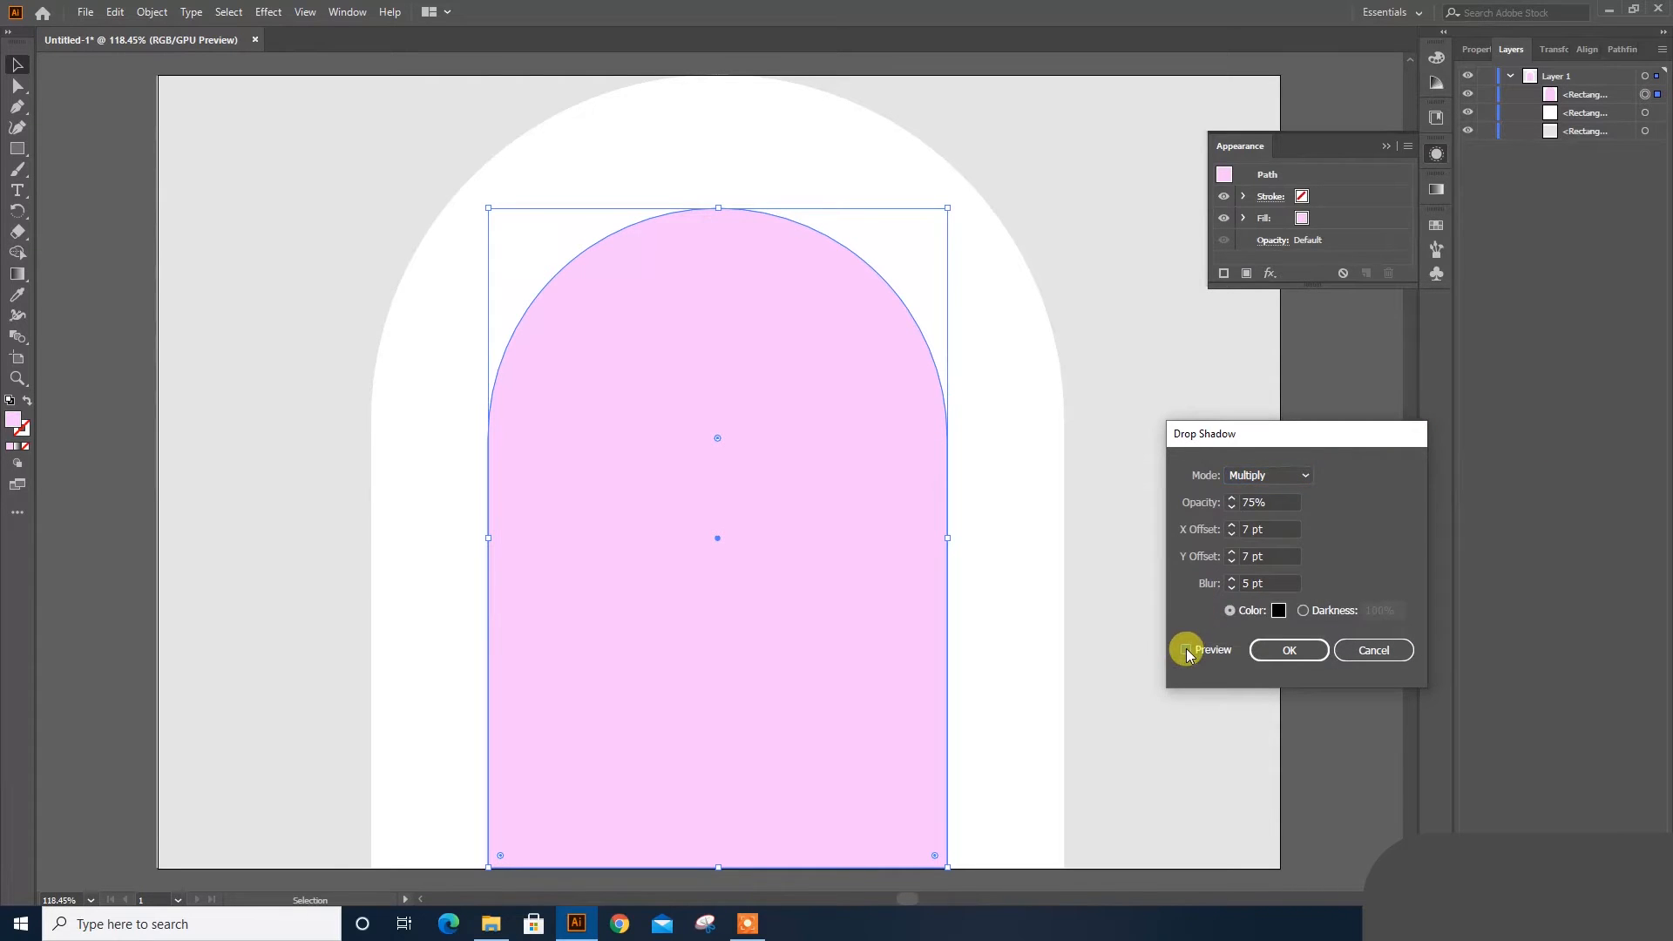
pyautogui.click(1185, 650)
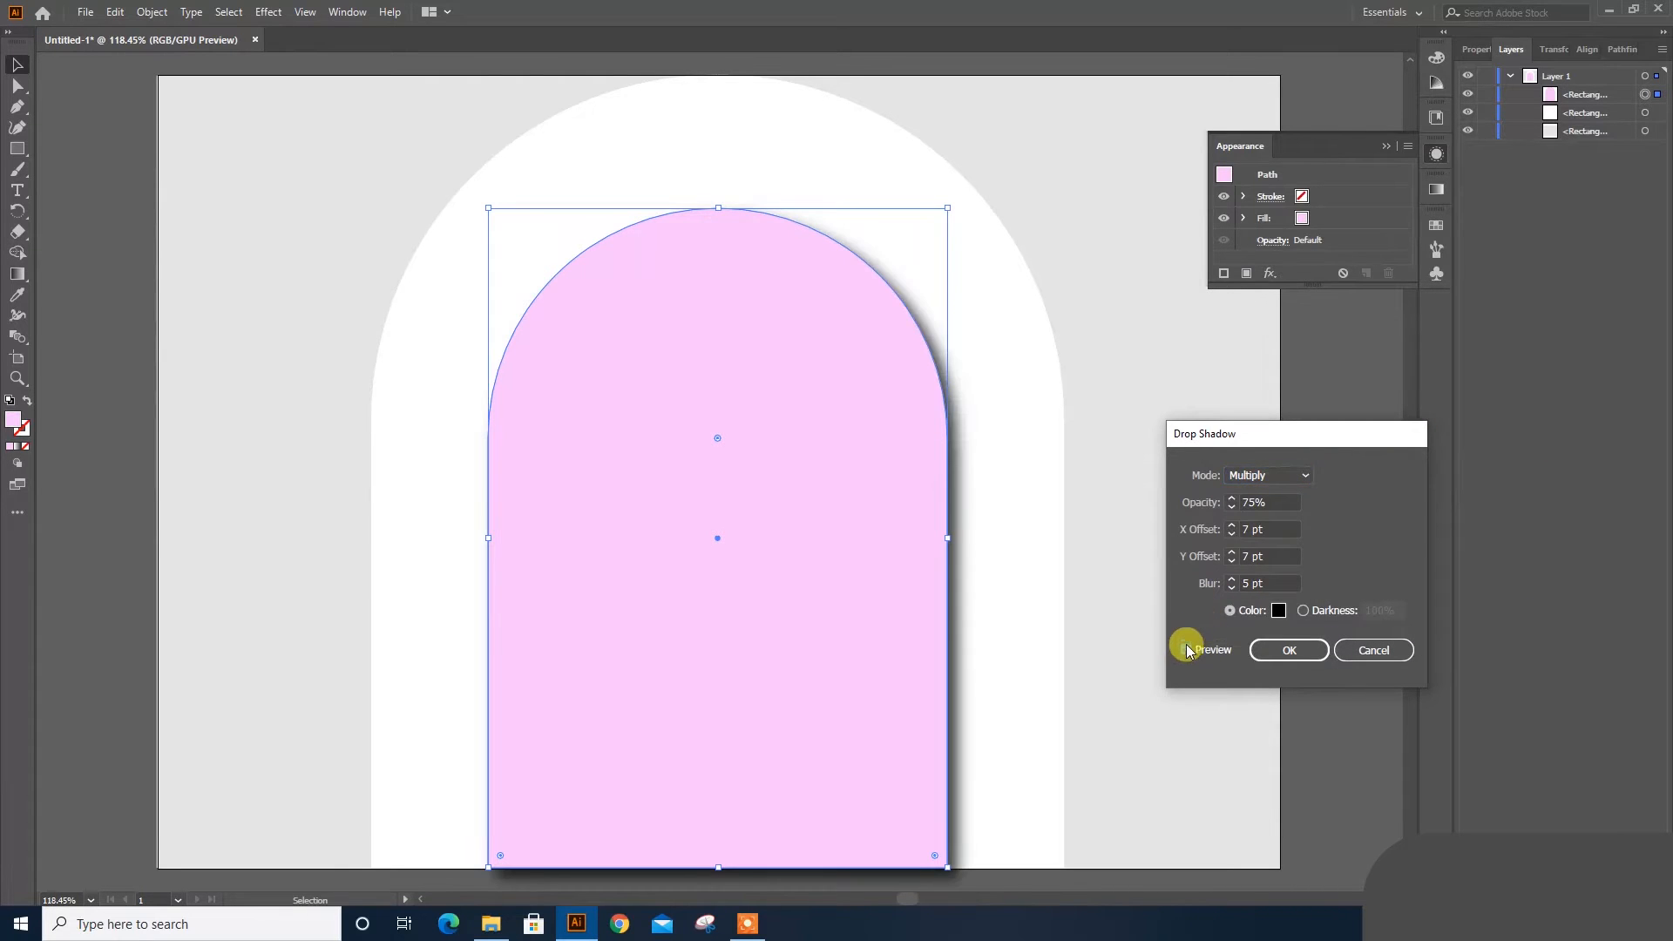
# Step: Apply the pink arch's drop shadow with 59% opacity, 2 pt X offset, 6 pt Y offset and 11 pt blur
pyautogui.click(1231, 562)
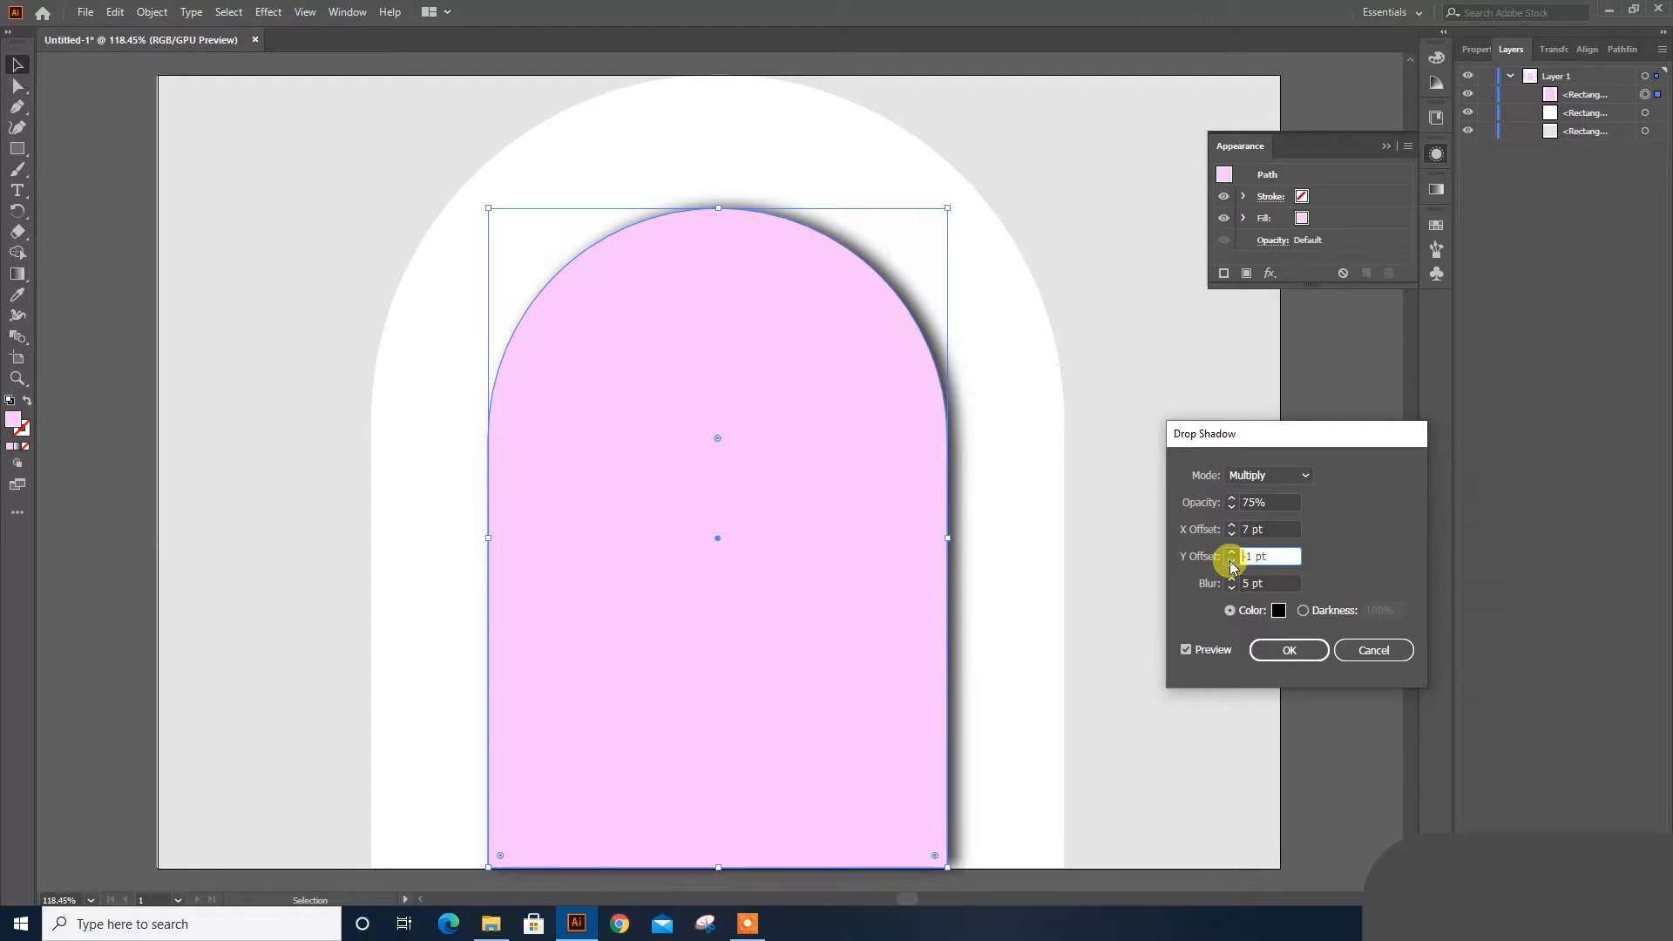
pyautogui.click(1232, 552)
pyautogui.click(1231, 533)
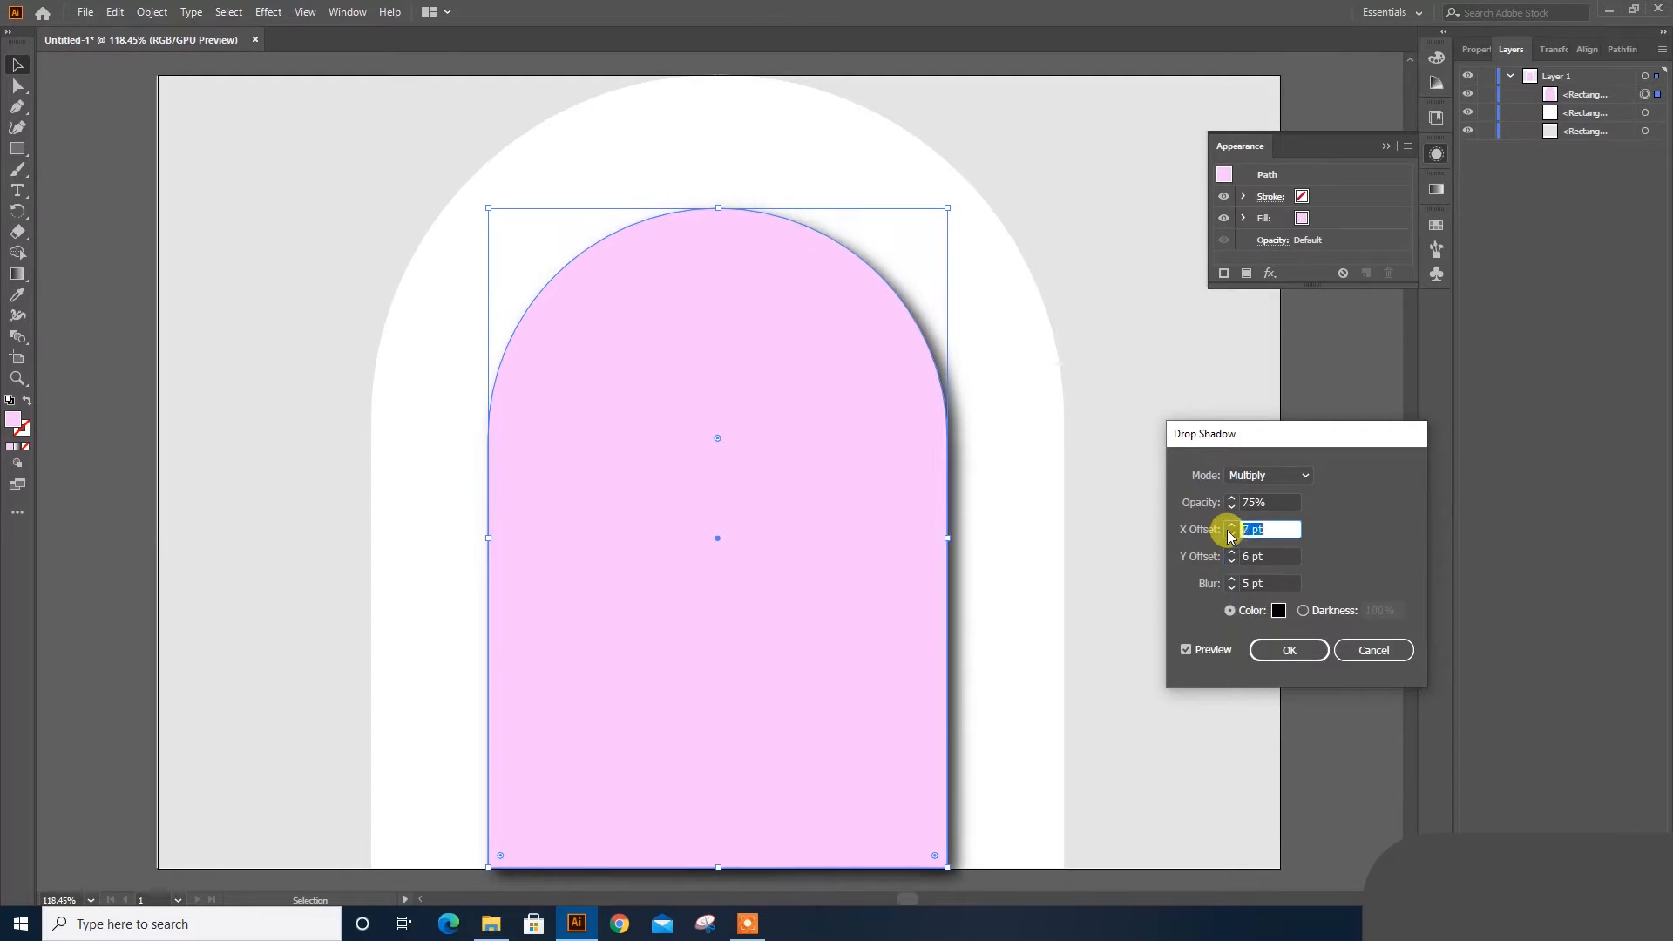
pyautogui.click(1231, 535)
pyautogui.click(1231, 579)
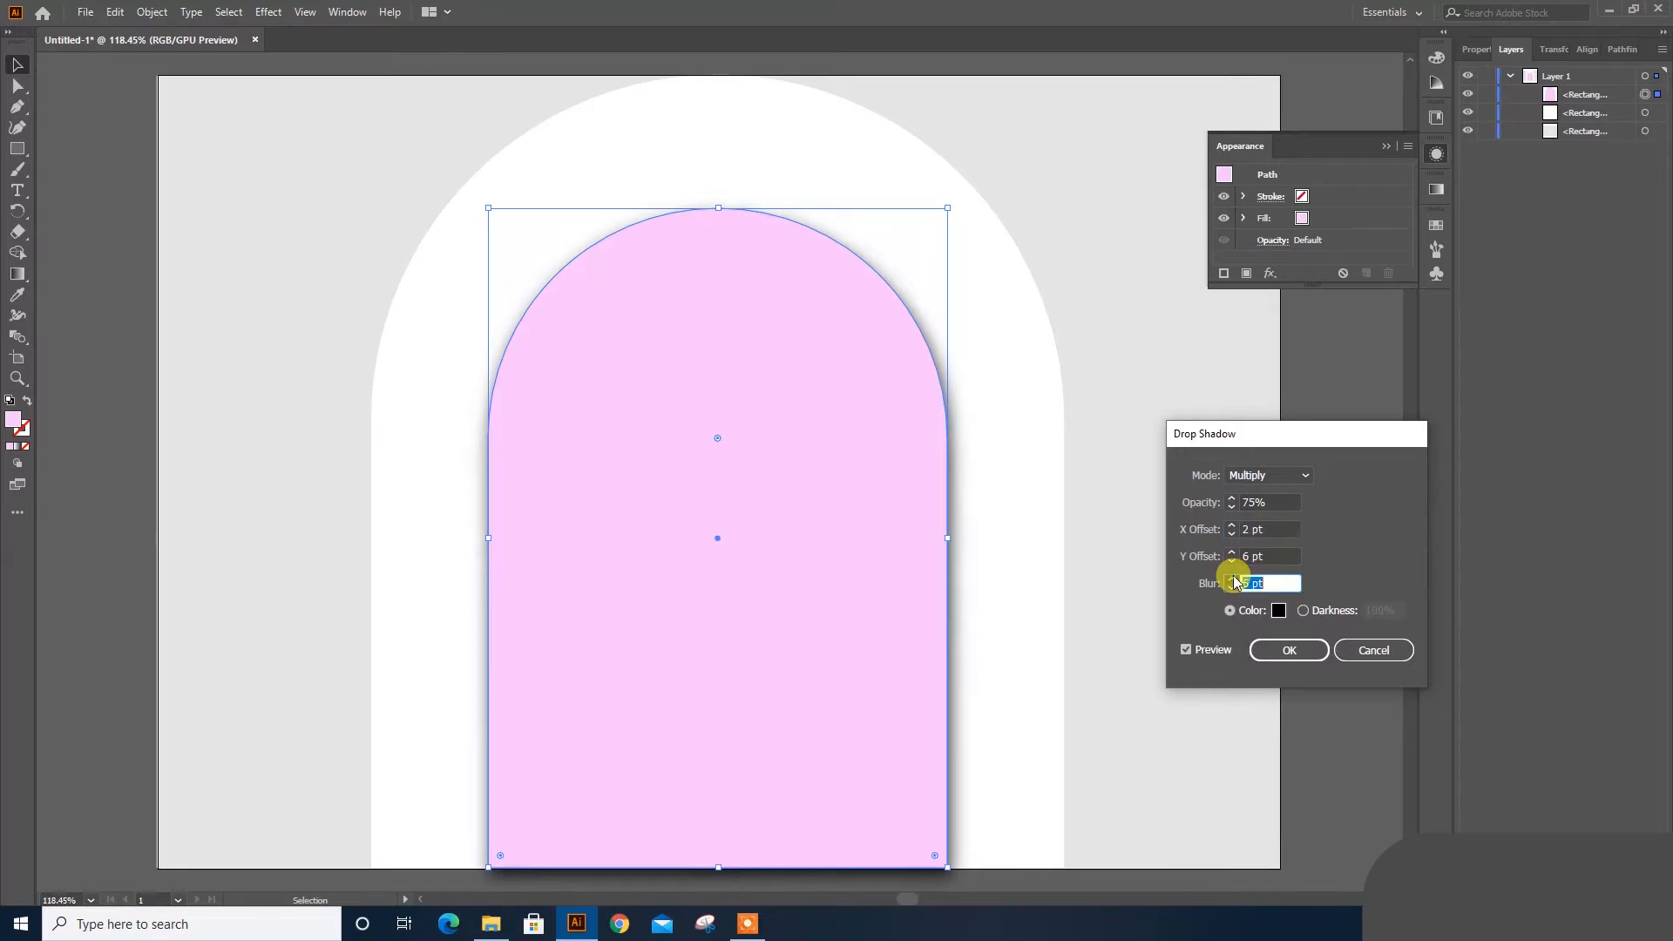
pyautogui.click(1231, 580)
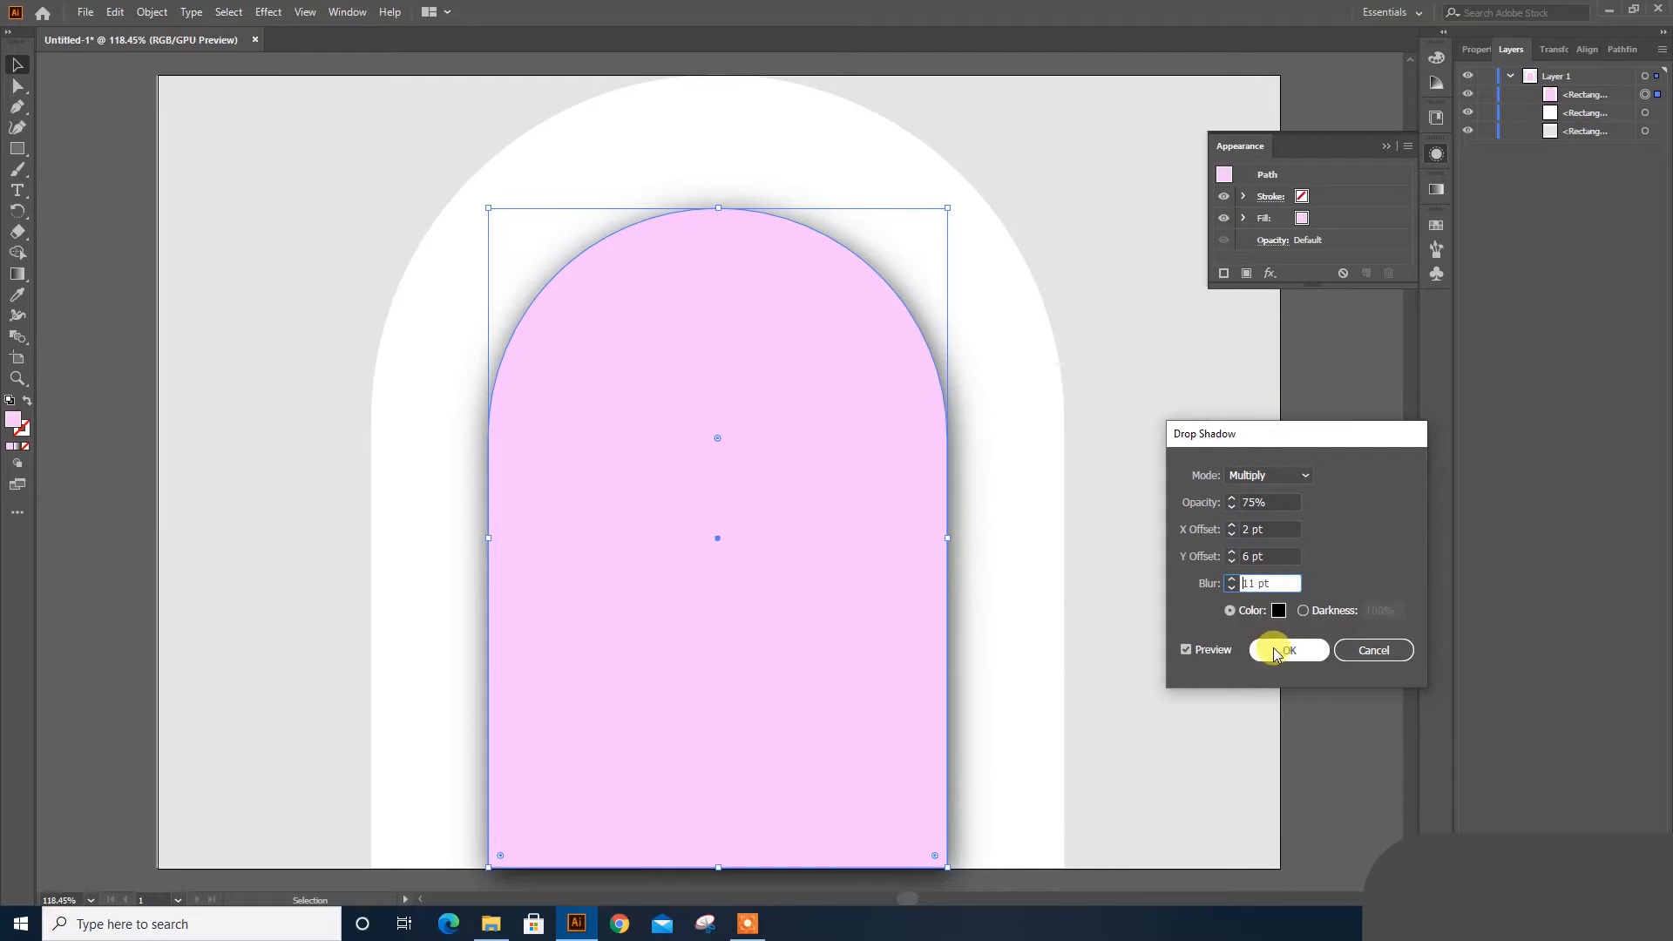
pyautogui.click(1232, 509)
pyautogui.click(1232, 509)
pyautogui.click(1231, 509)
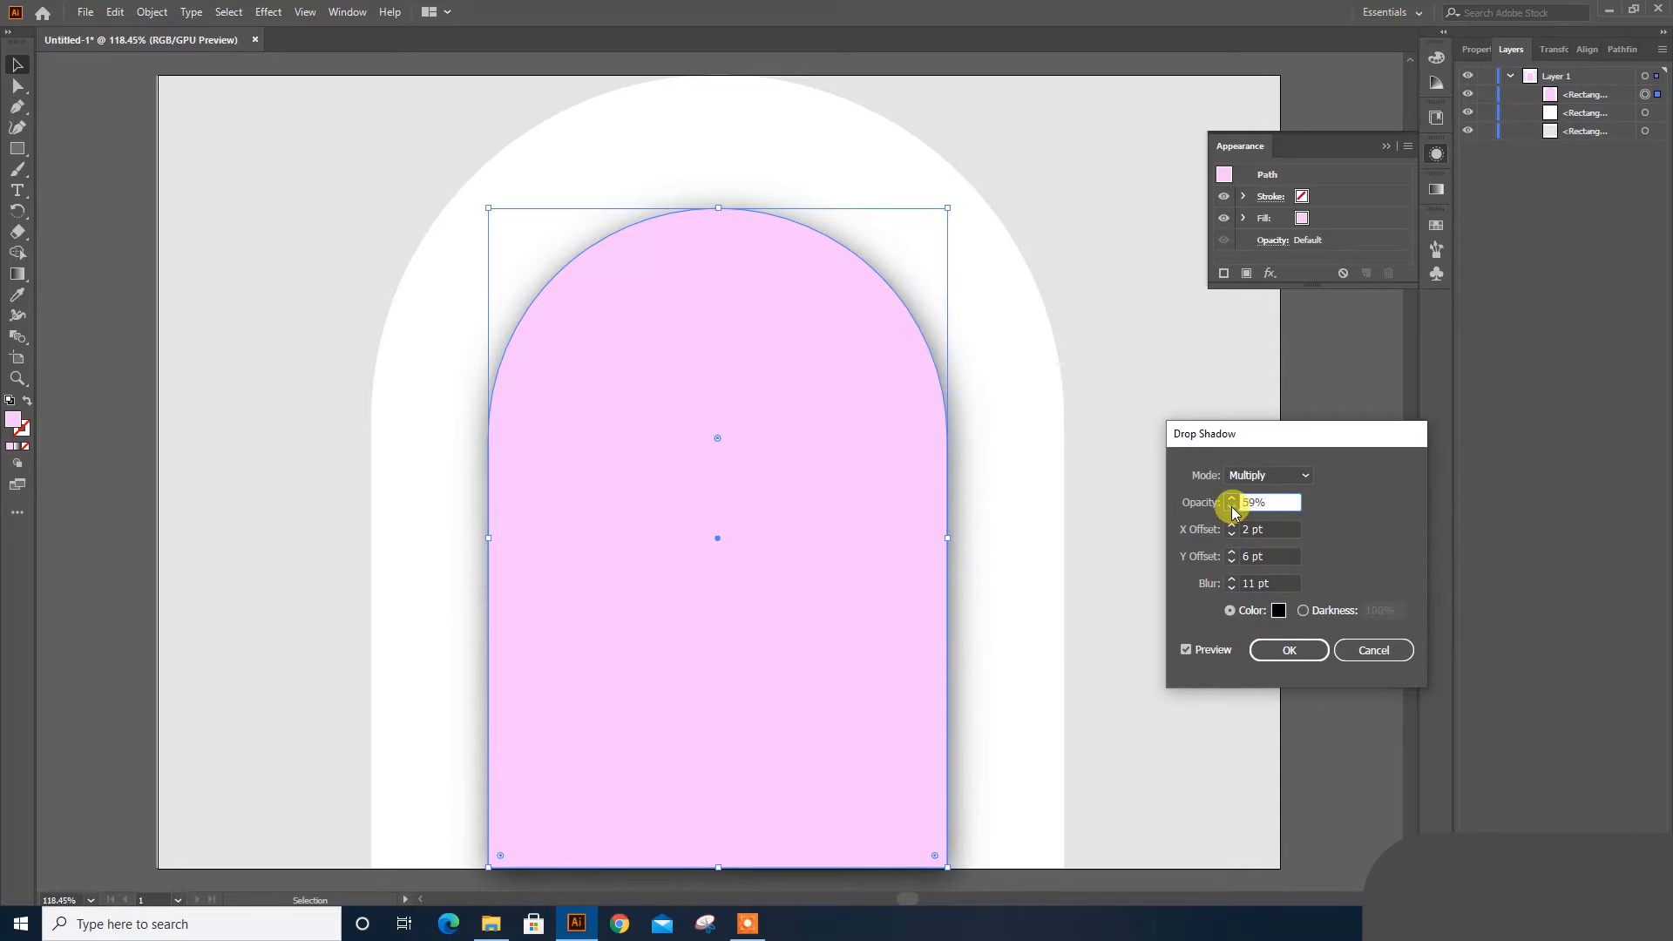
pyautogui.click(1280, 648)
# Step: Apply a Multiply drop shadow to the white outer arch with 59% opacity, 2 pt X offset, 6 pt Y offset and 11 pt blur
pyautogui.click(957, 188)
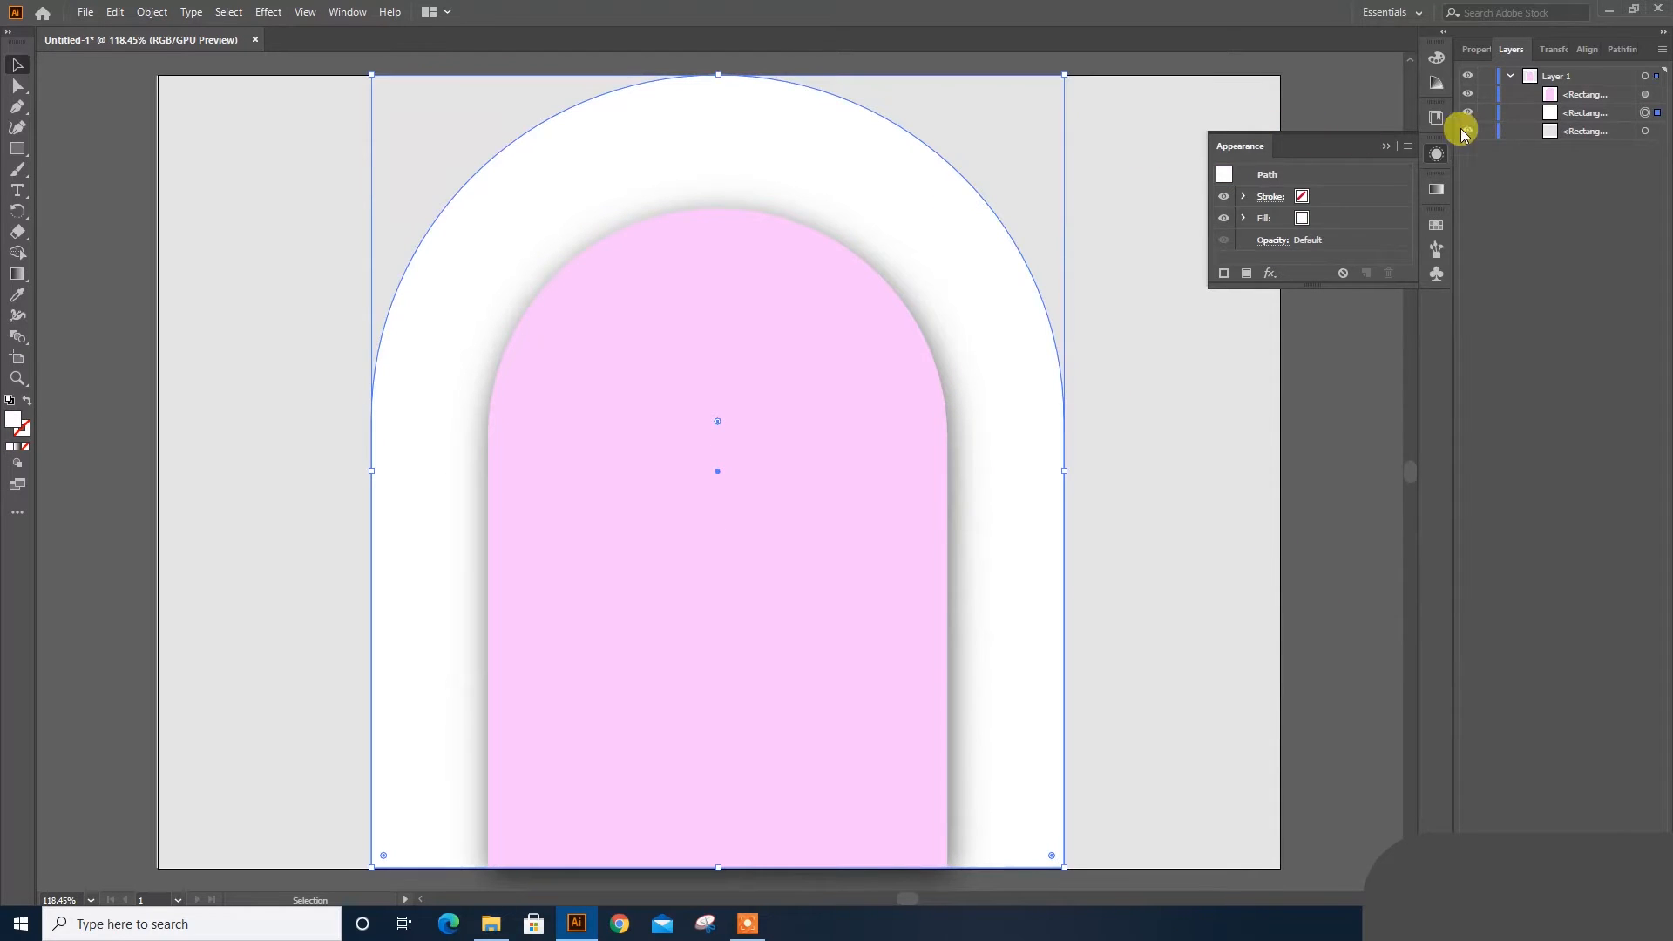
pyautogui.click(1270, 274)
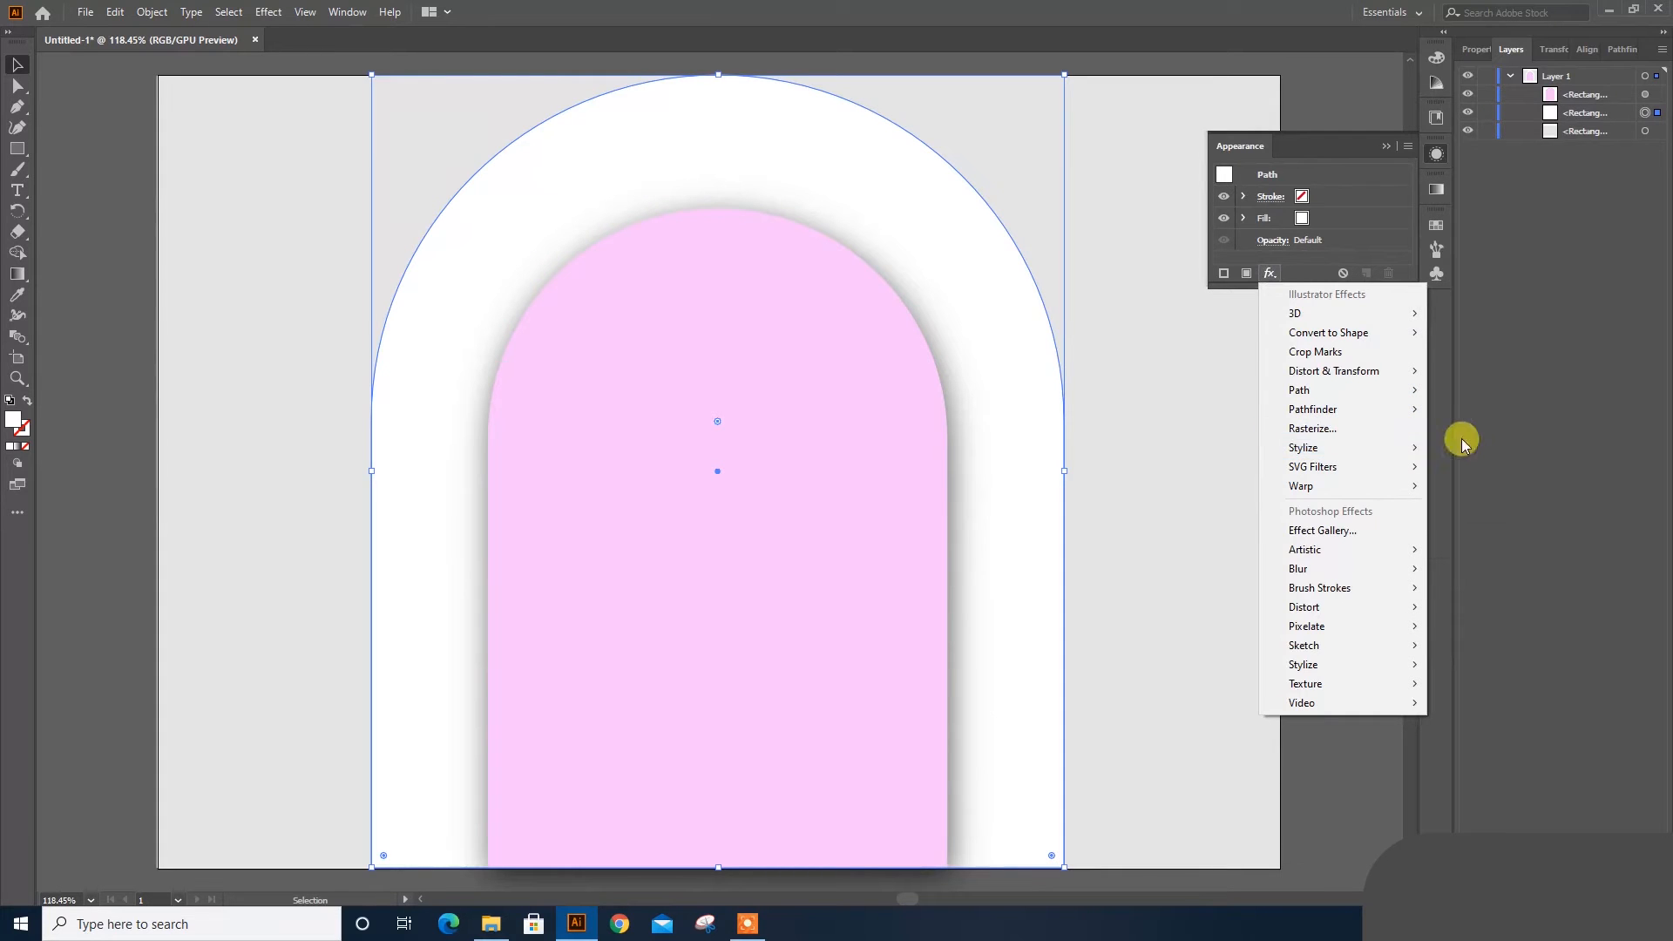
pyautogui.click(1436, 449)
pyautogui.click(1187, 649)
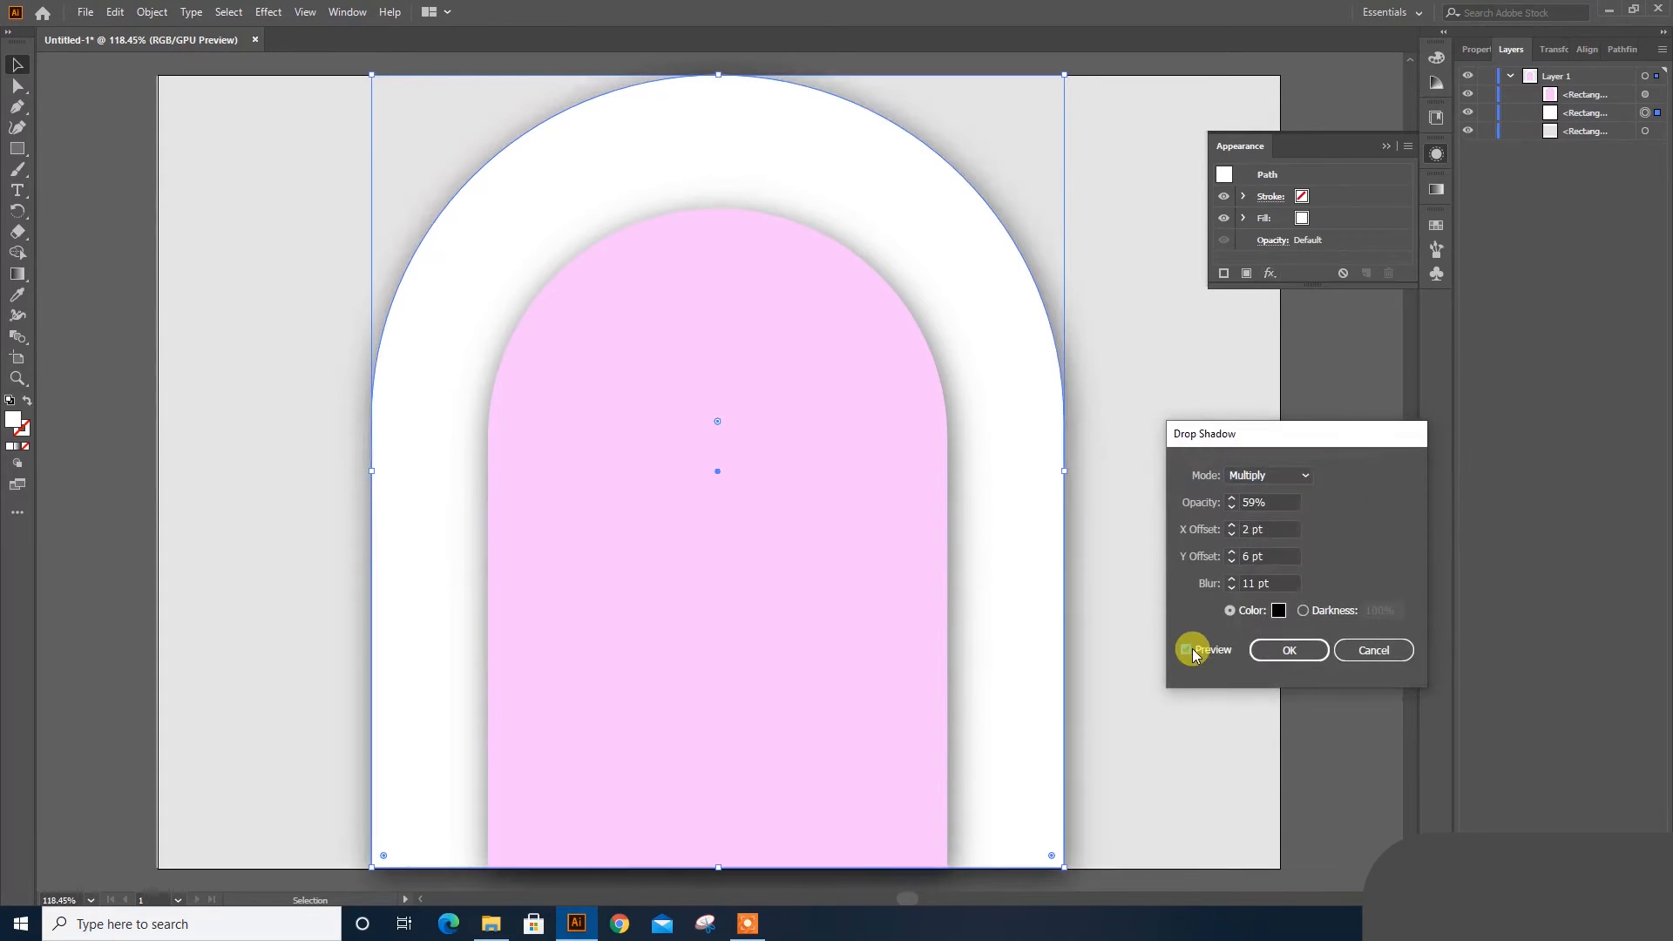
pyautogui.click(1277, 652)
pyautogui.click(1309, 610)
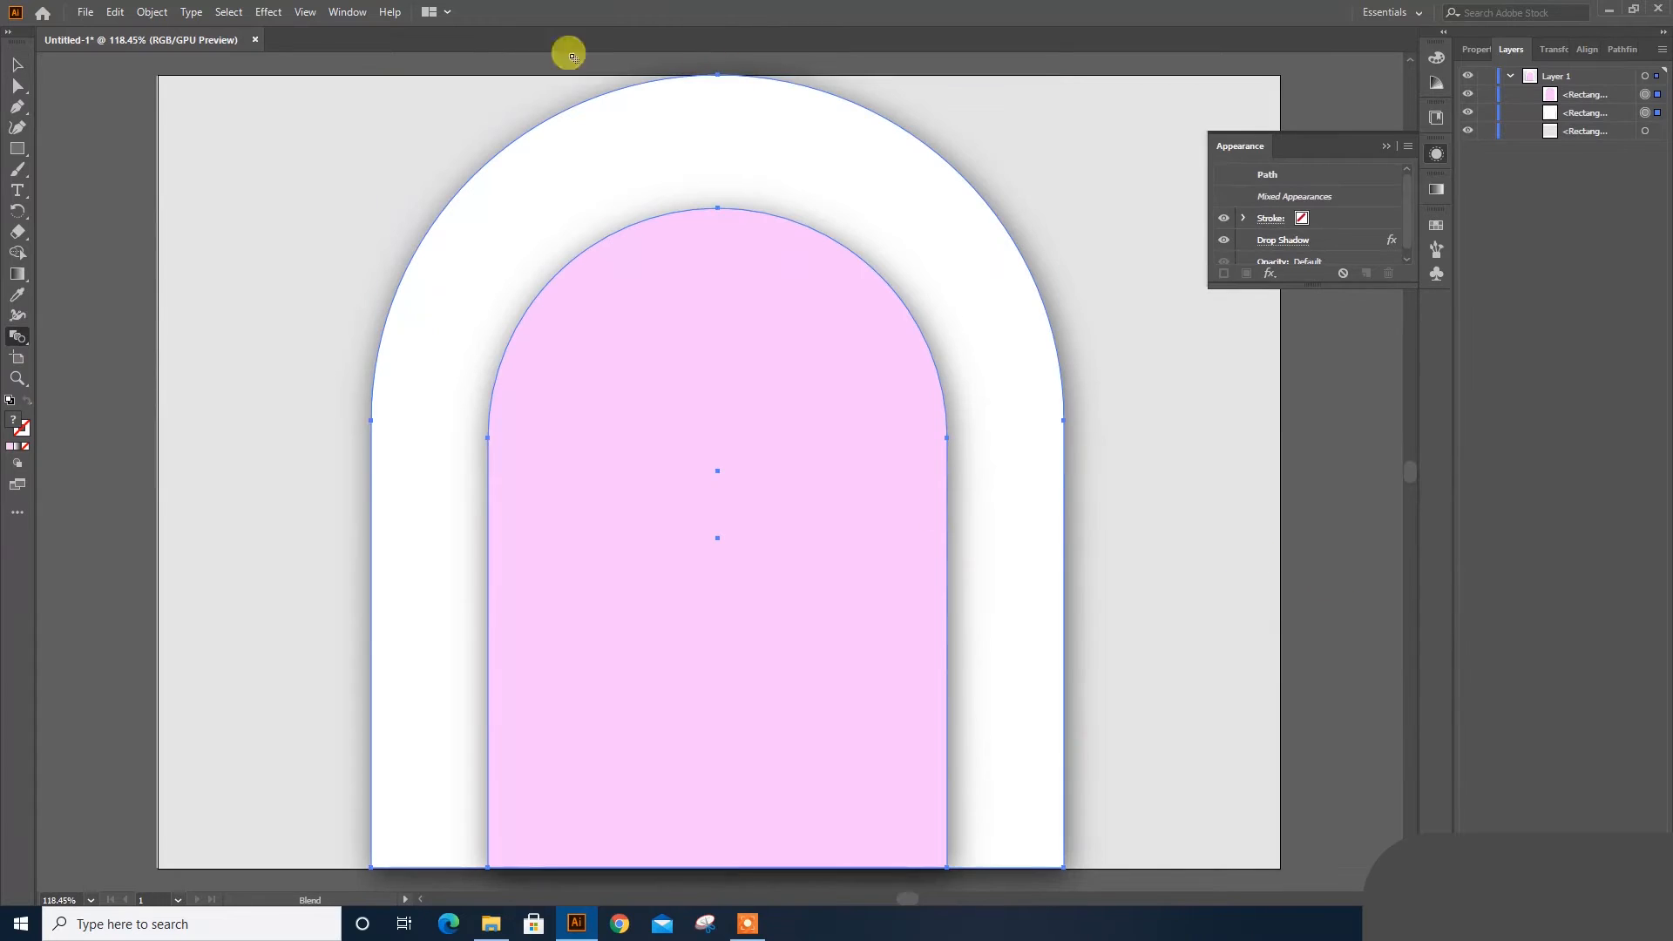
# Step: Duplicate the pink inner arch directly behind itself and hide the front original
pyautogui.click(17, 65)
pyautogui.click(109, 148)
pyautogui.click(579, 437)
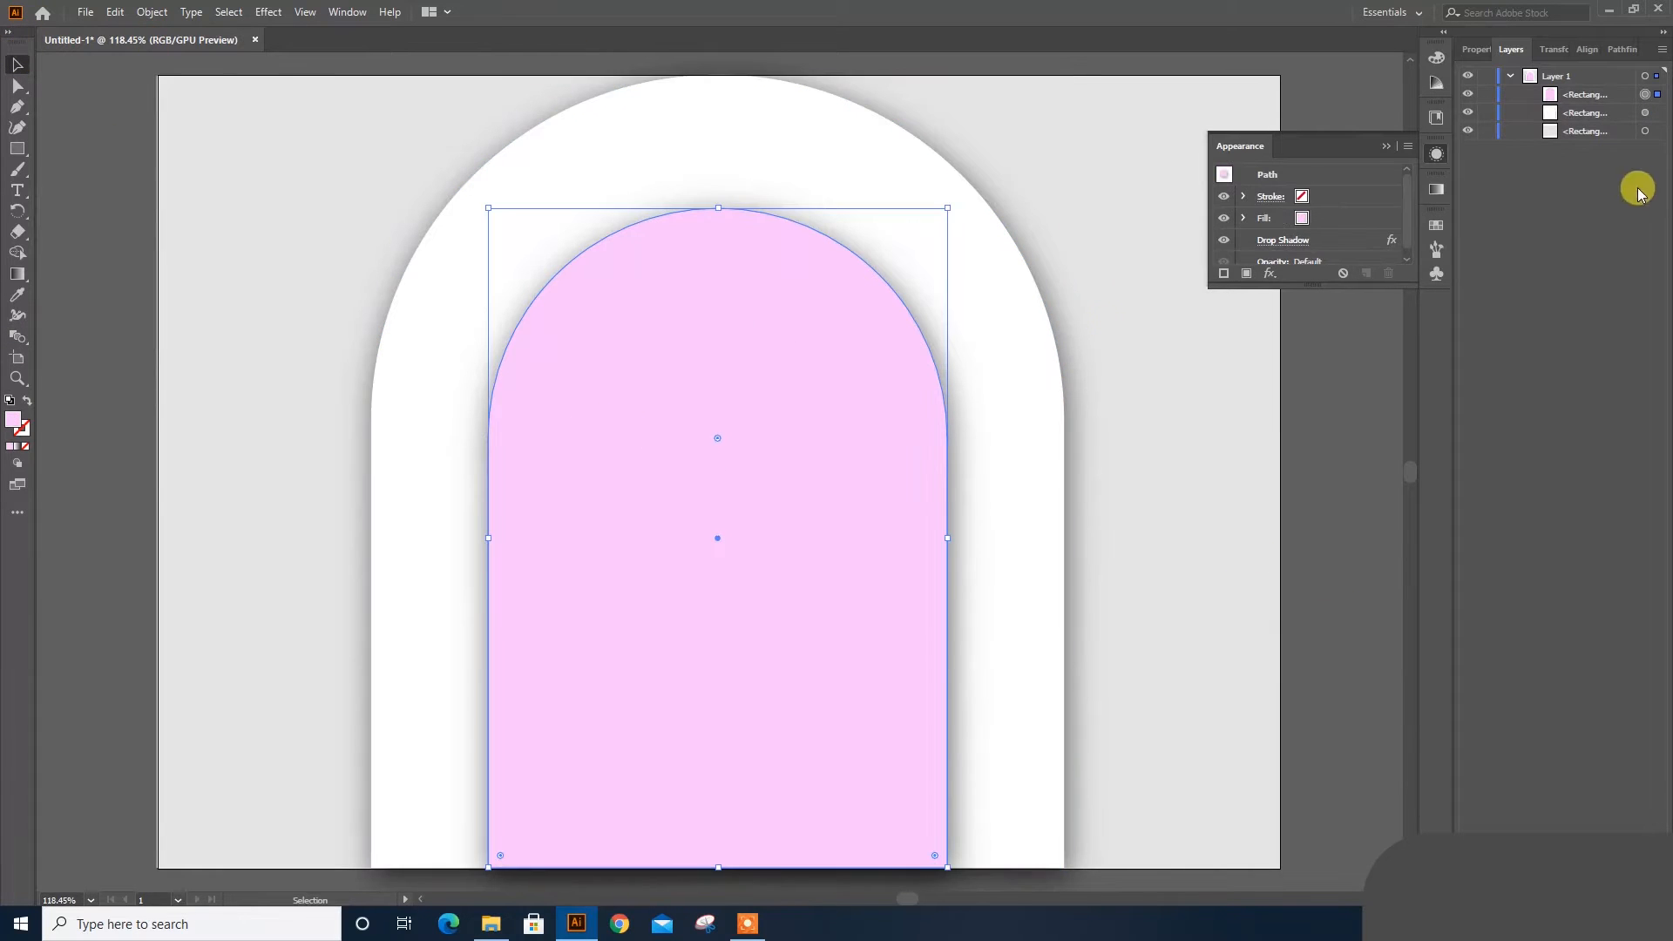
pyautogui.click(1588, 96)
pyautogui.hotkey('ctrl', 'c')
pyautogui.hotkey('ctrl', 'b')
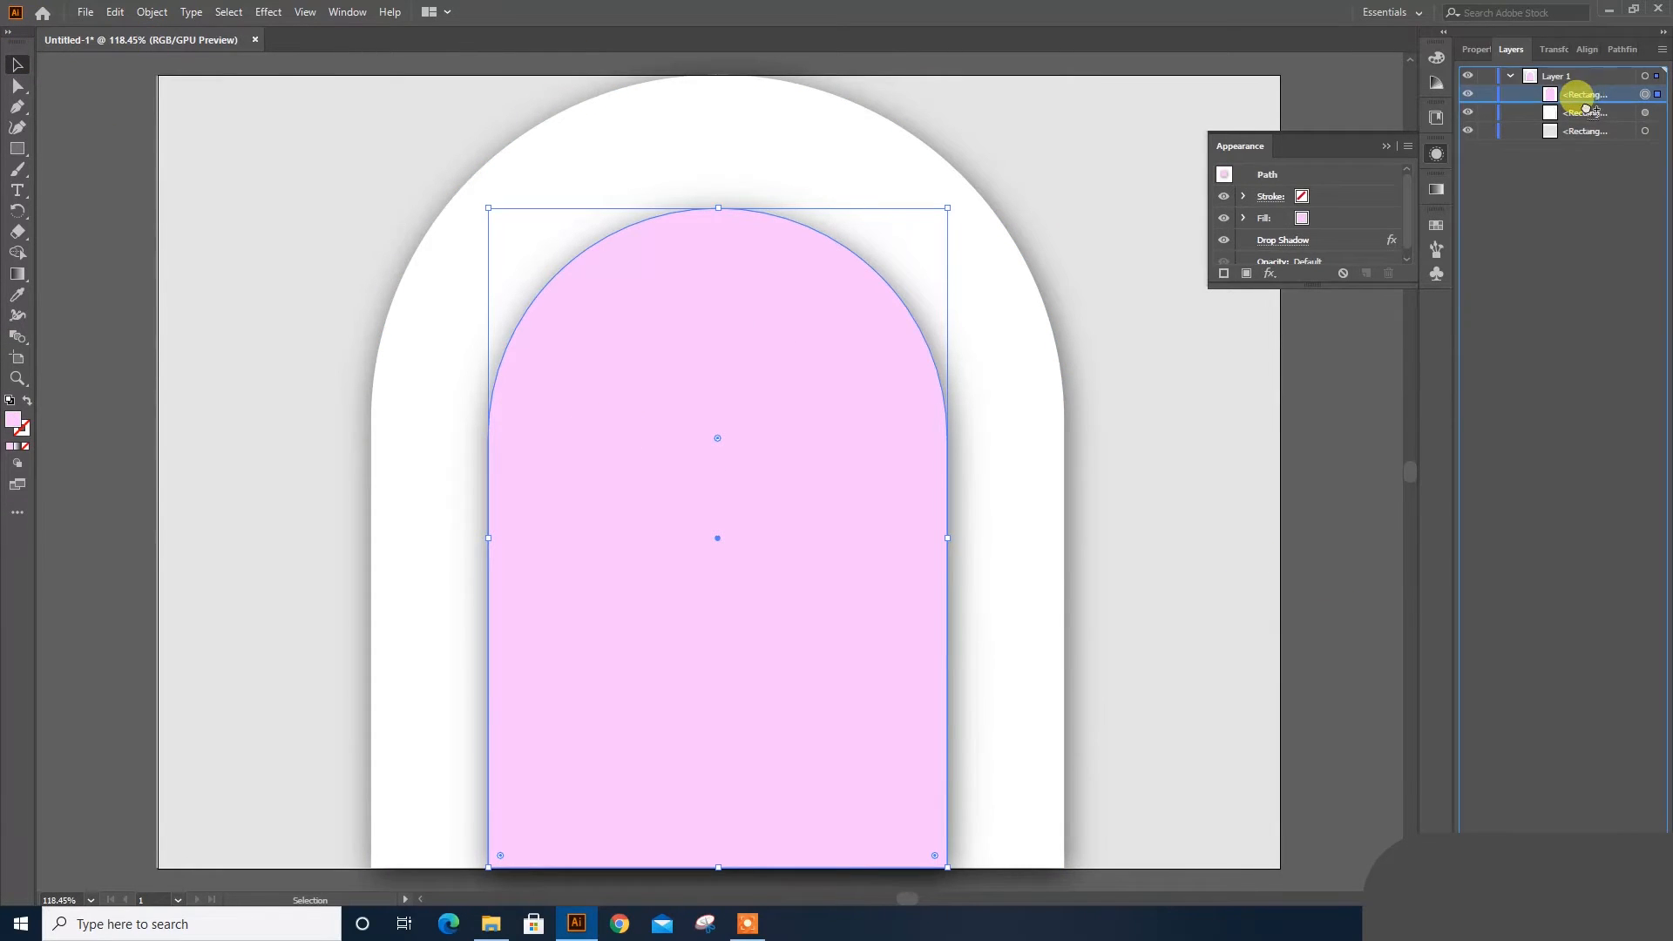
pyautogui.click(1469, 94)
# Step: Reshape the visible pink copy into a wider, taller round-topped arch inside the white one and fill it with a lighter pink
pyautogui.press('a')
pyautogui.moveTo(718, 431); pyautogui.dragTo(956, 213)
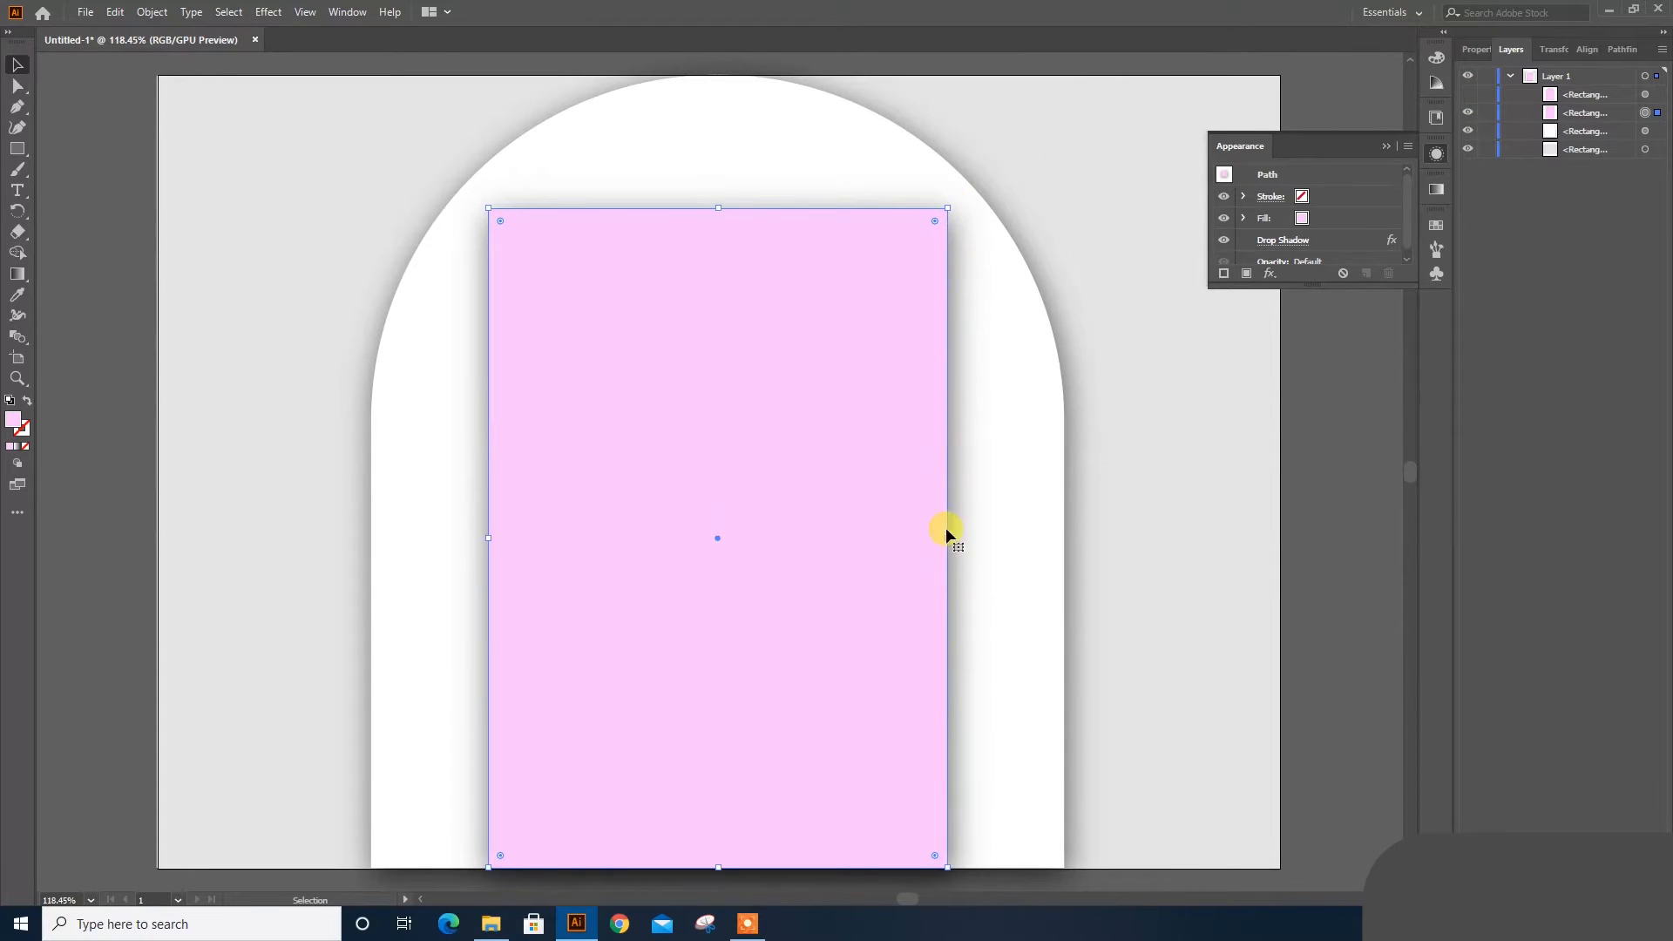
pyautogui.moveTo(950, 543); pyautogui.dragTo(1008, 541)
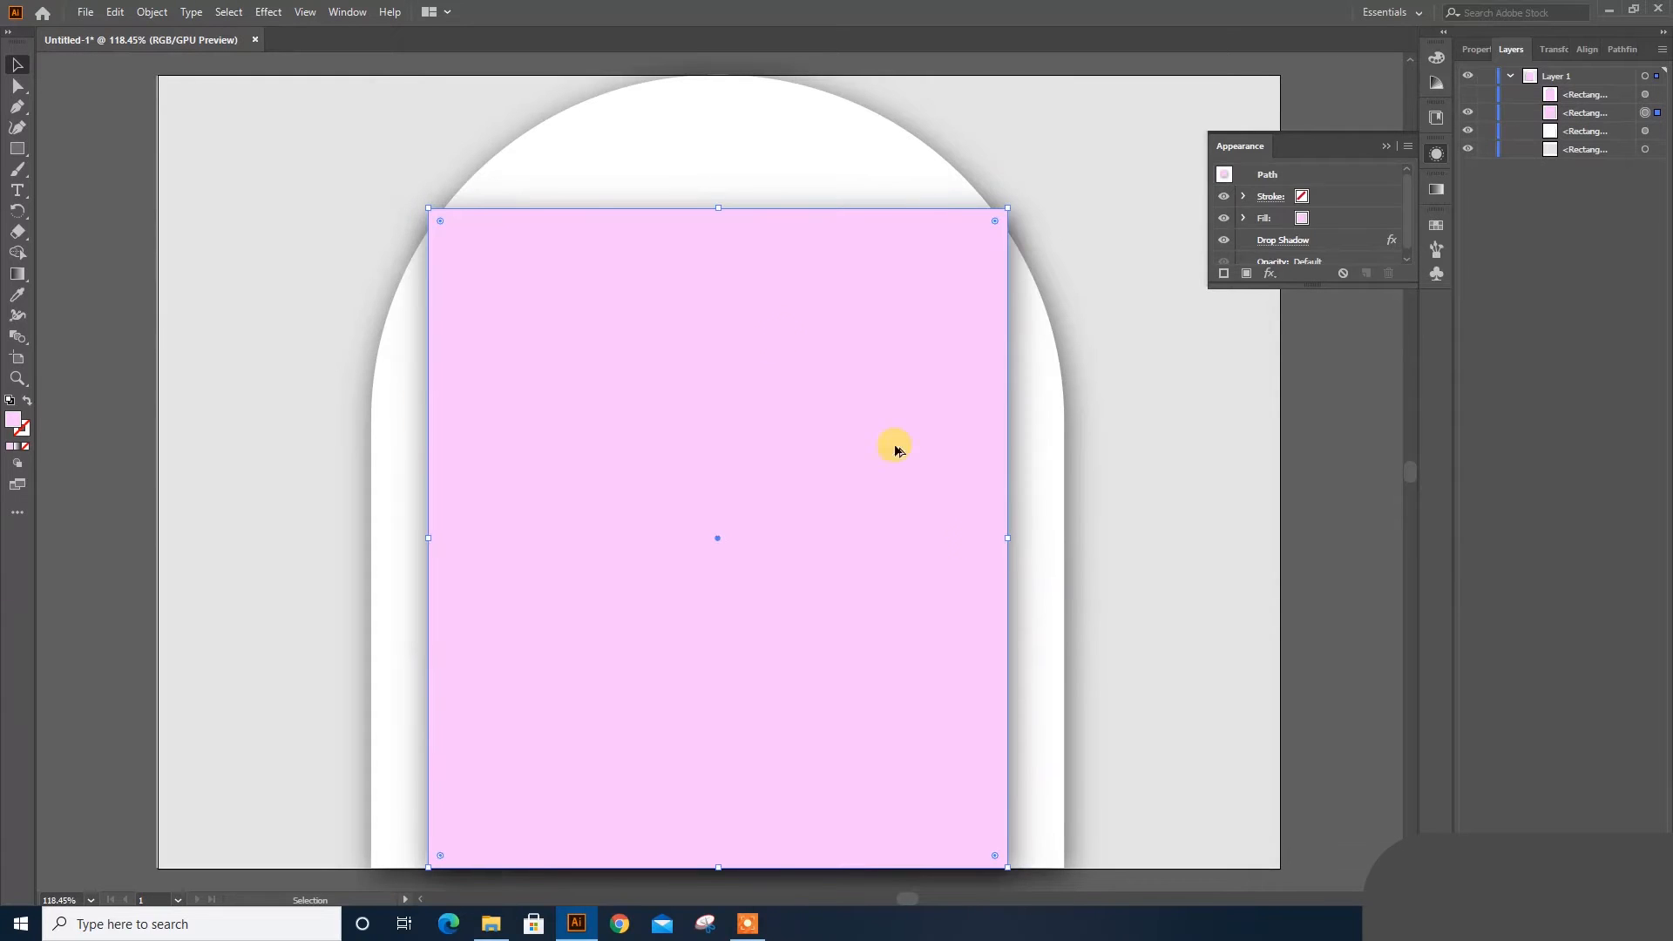
pyautogui.moveTo(720, 207); pyautogui.dragTo(720, 138)
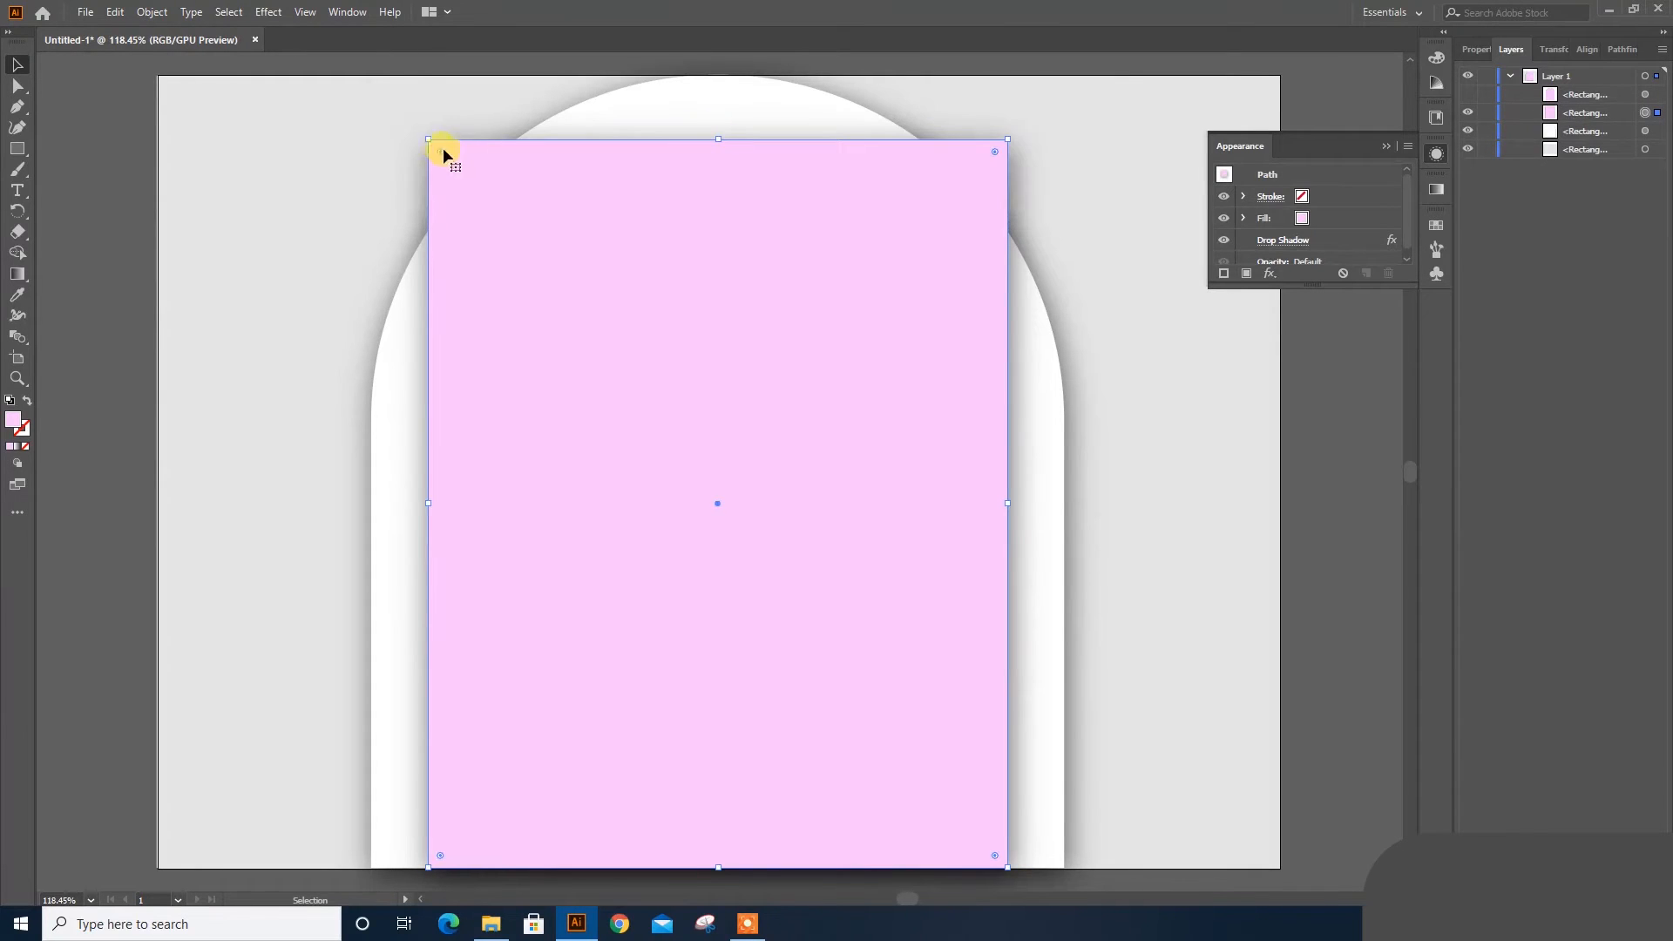
pyautogui.moveTo(993, 154); pyautogui.dragTo(518, 319)
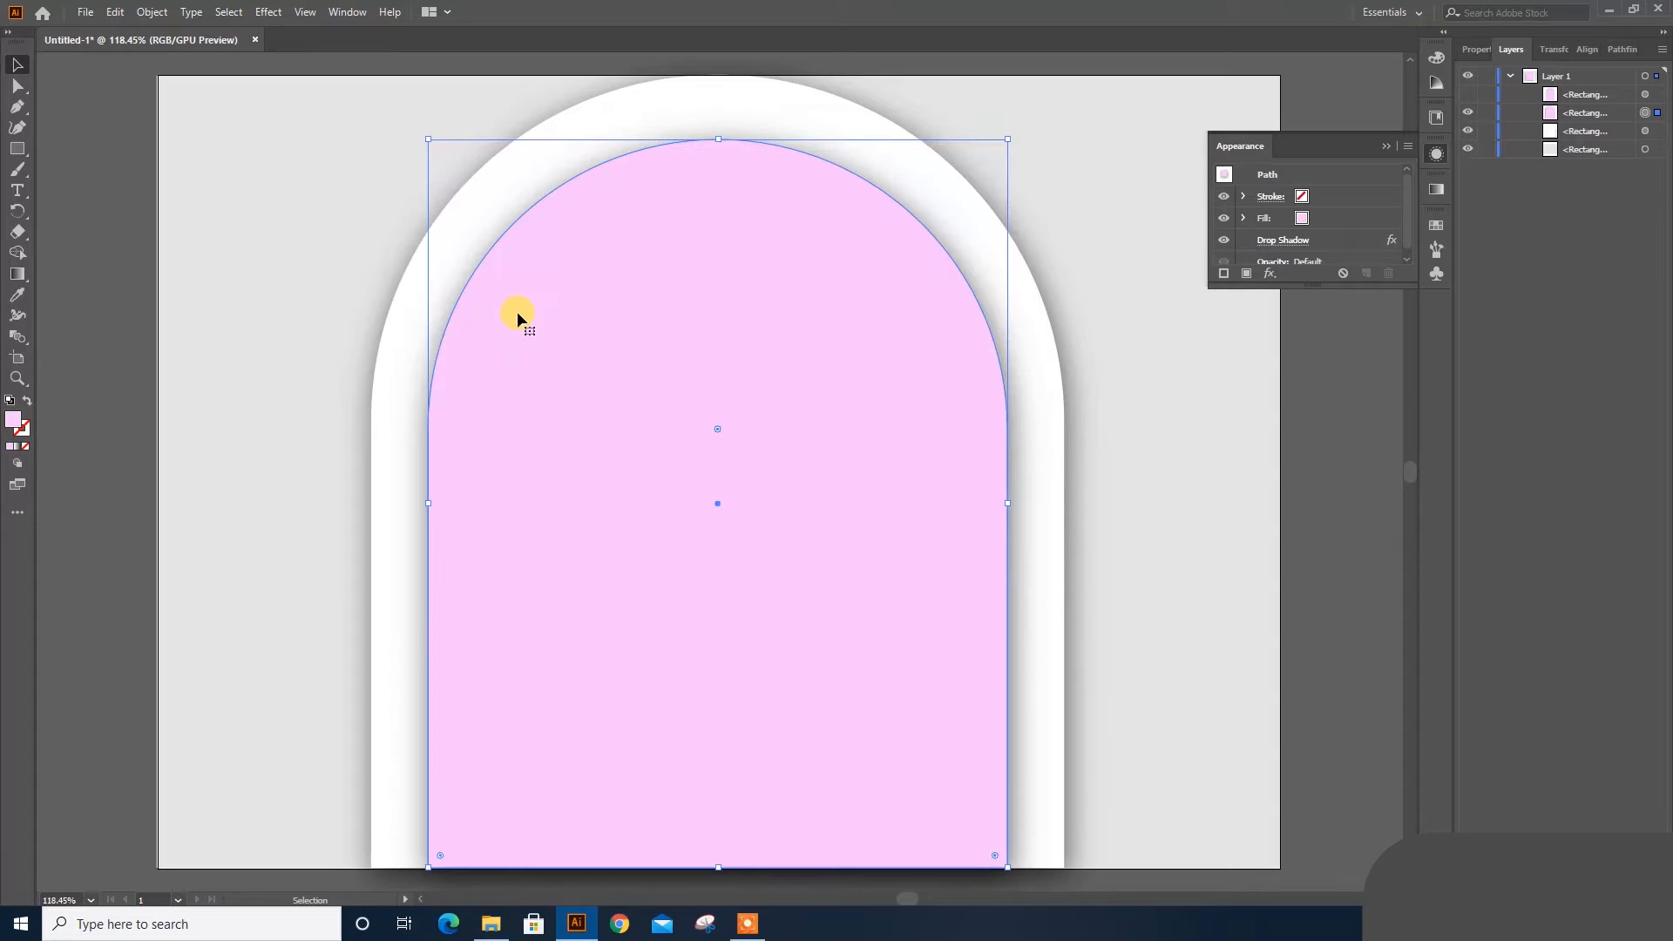
pyautogui.doubleClick(14, 419)
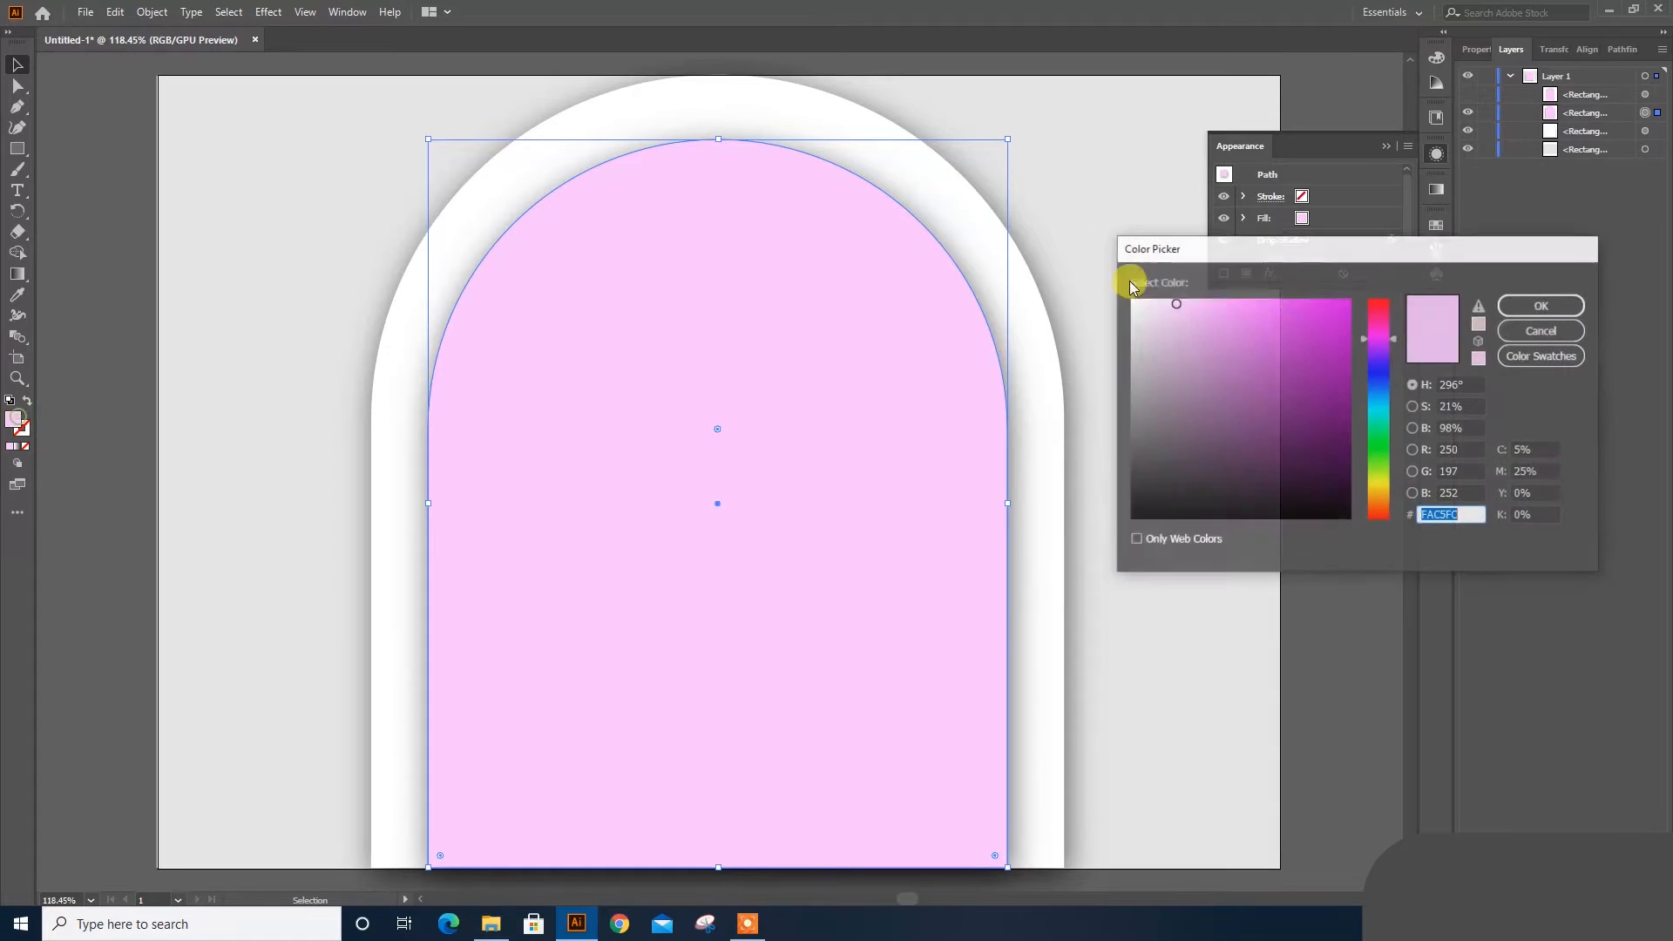
pyautogui.click(1543, 305)
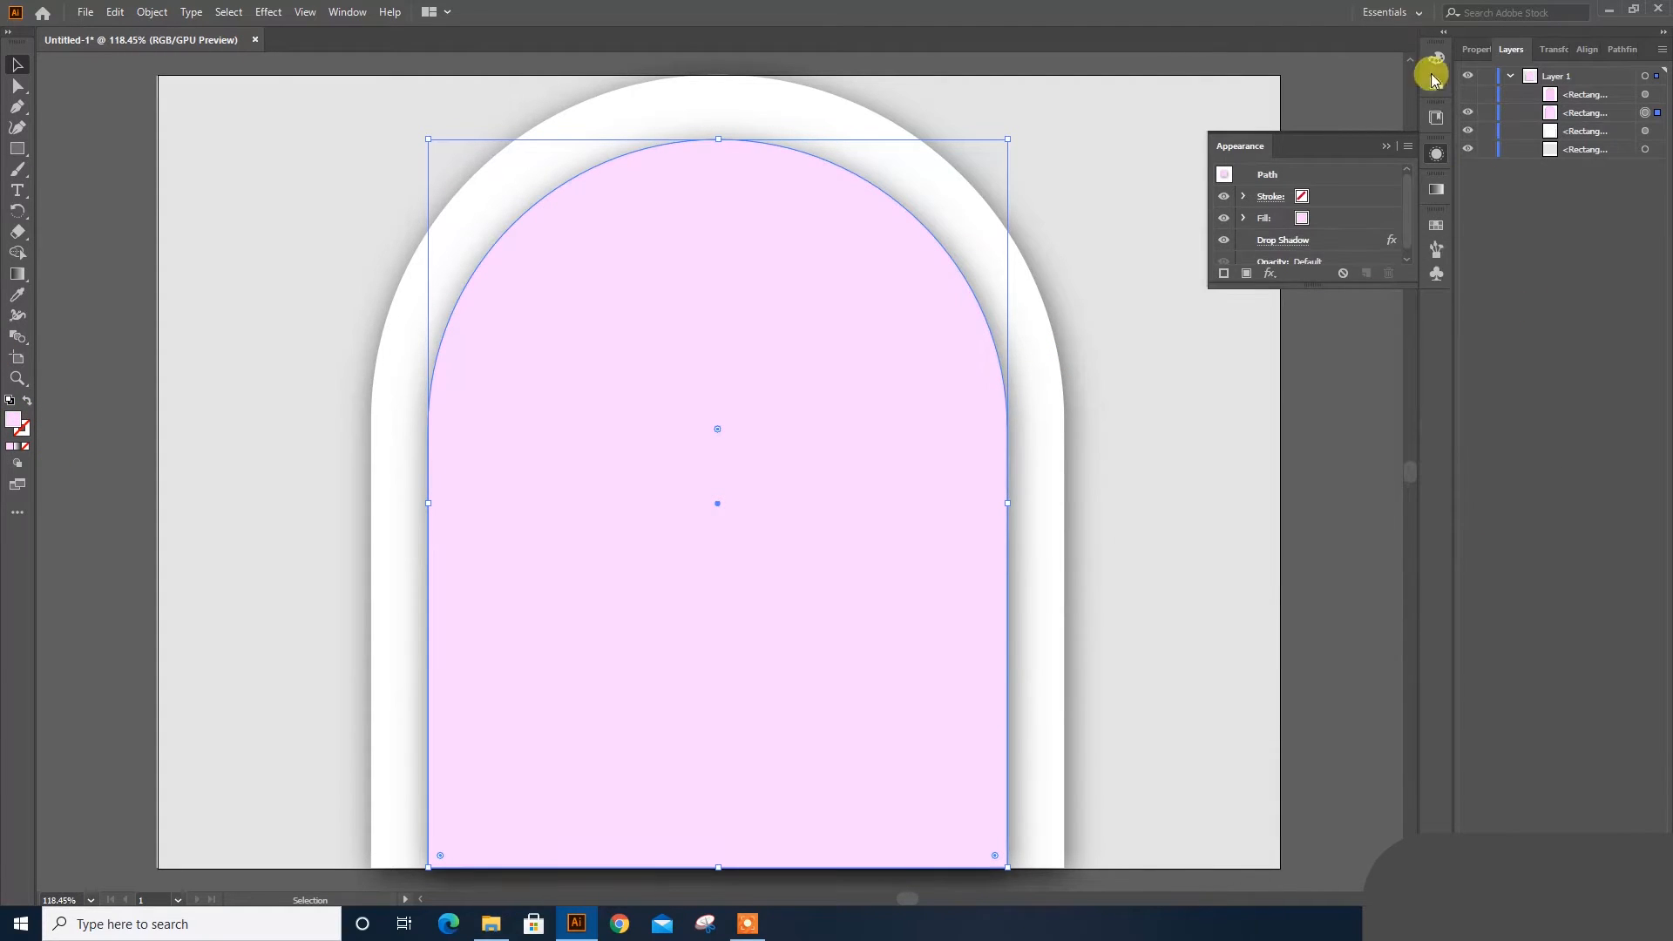
# Step: Show the hidden inner arch again and lock all three arches and the grey background
pyautogui.click(1469, 94)
pyautogui.click(1347, 503)
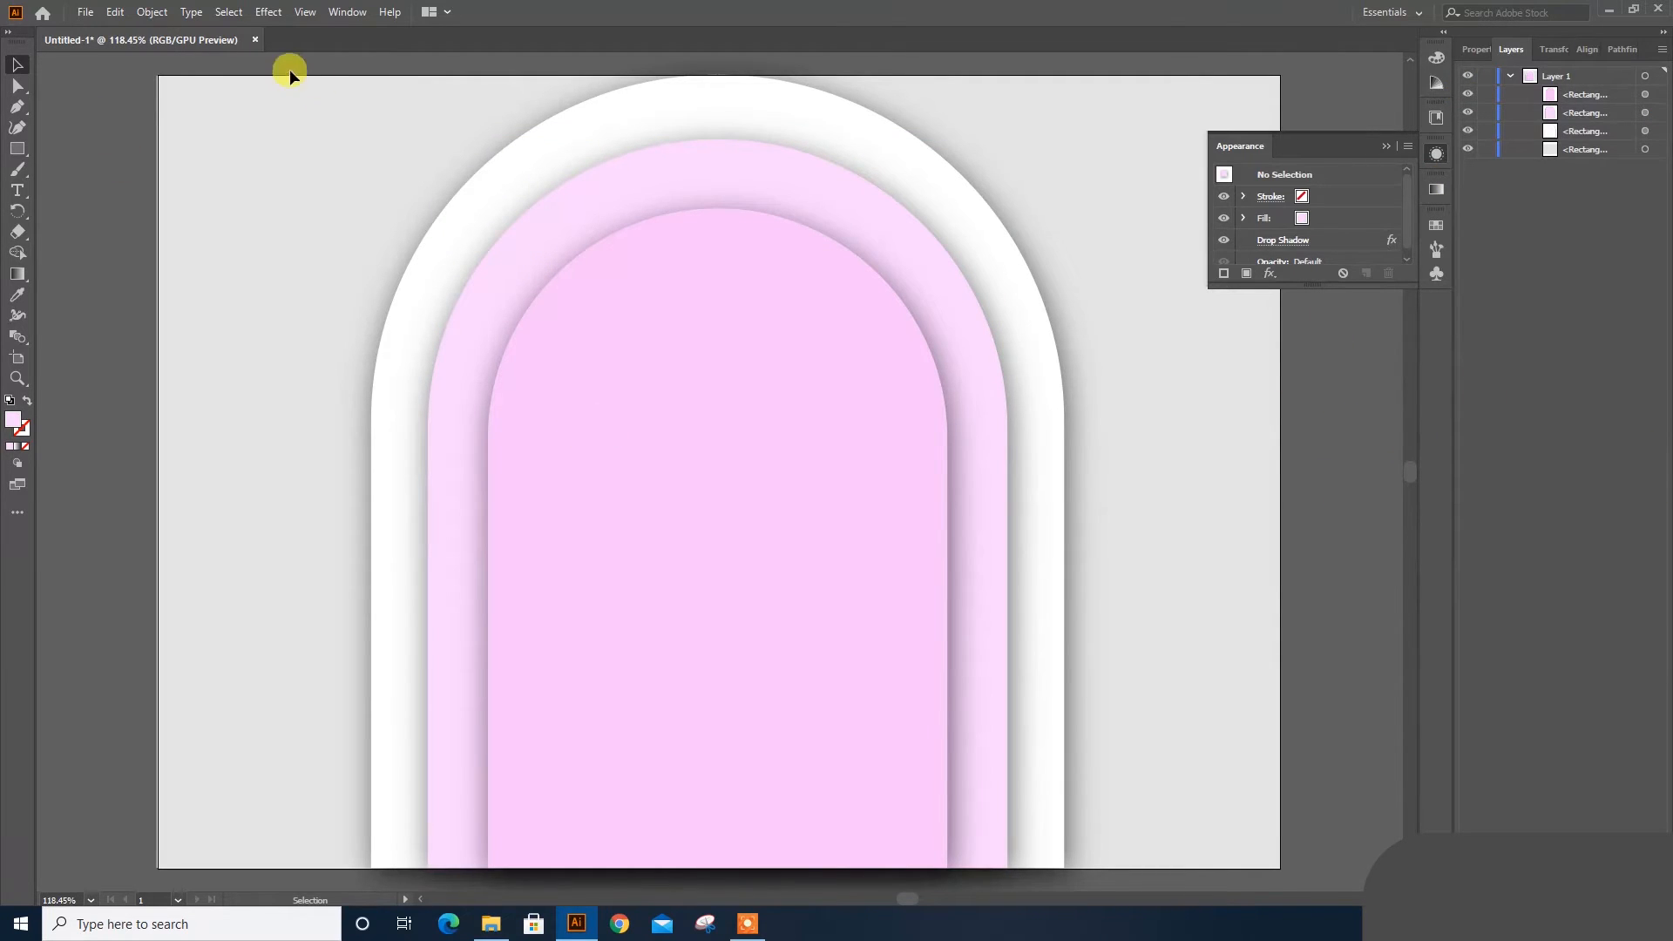
pyautogui.hotkey('ctrl', 'a')
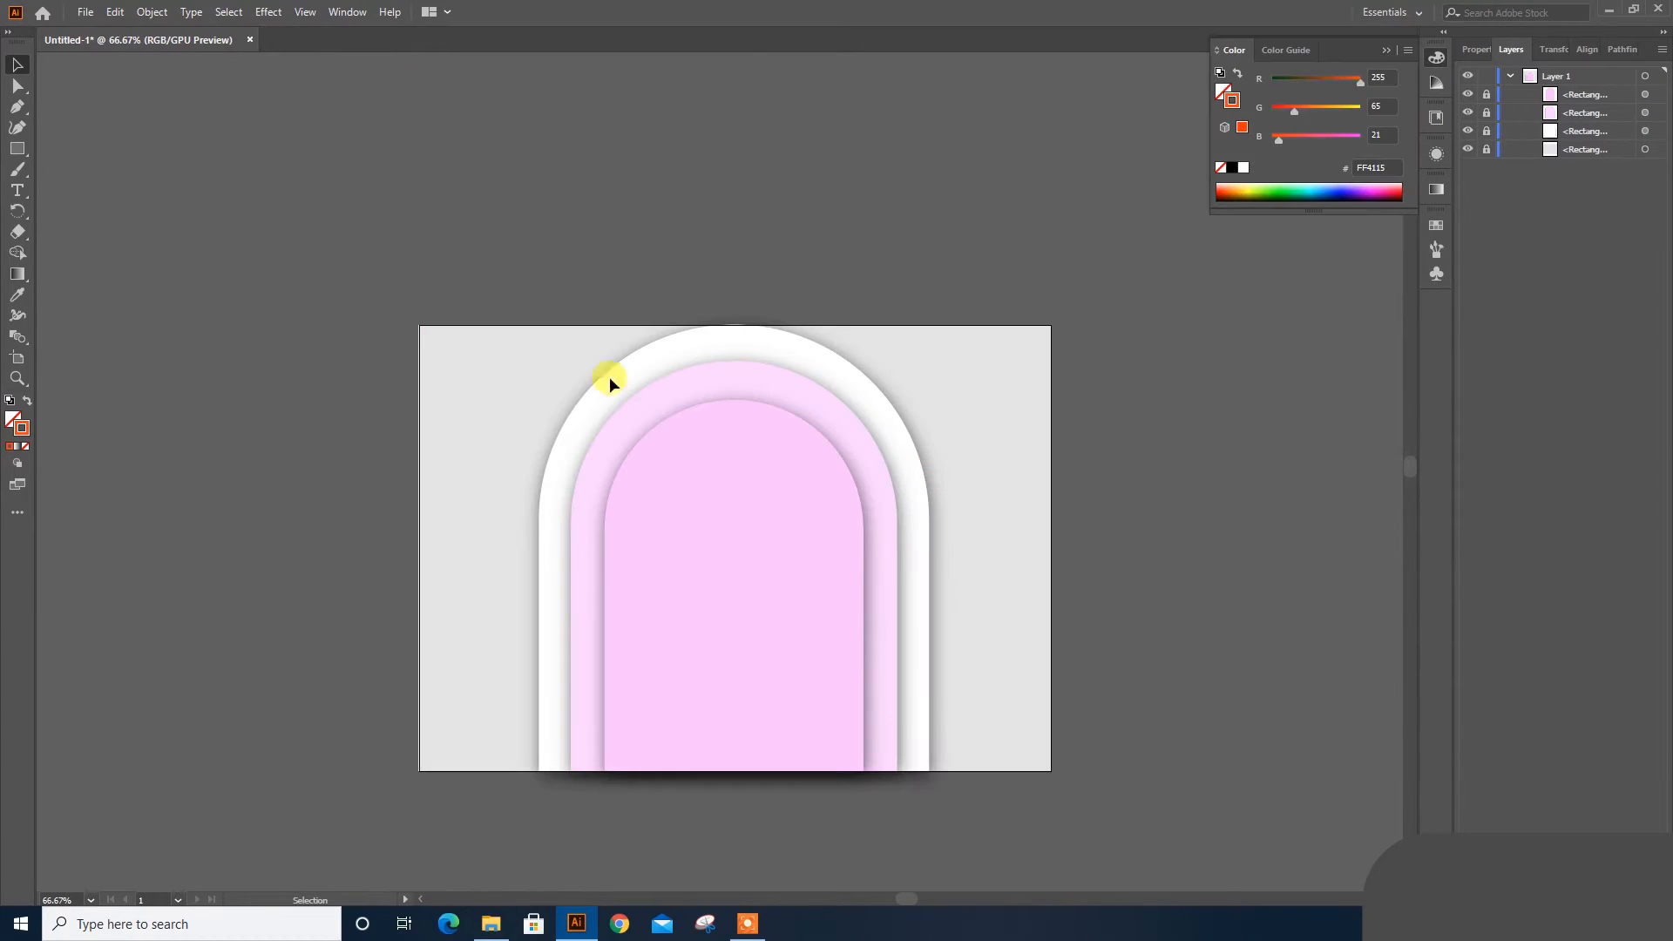
# Step: Start a Pen path with no fill and an FF4115 stroke, curving down from the upper part of the inner arch, and undo the misplaced diagonal segment
pyautogui.hotkey('ctrl', '=')
pyautogui.hotkey('ctrl', '=')
pyautogui.hotkey('ctrl', '=')
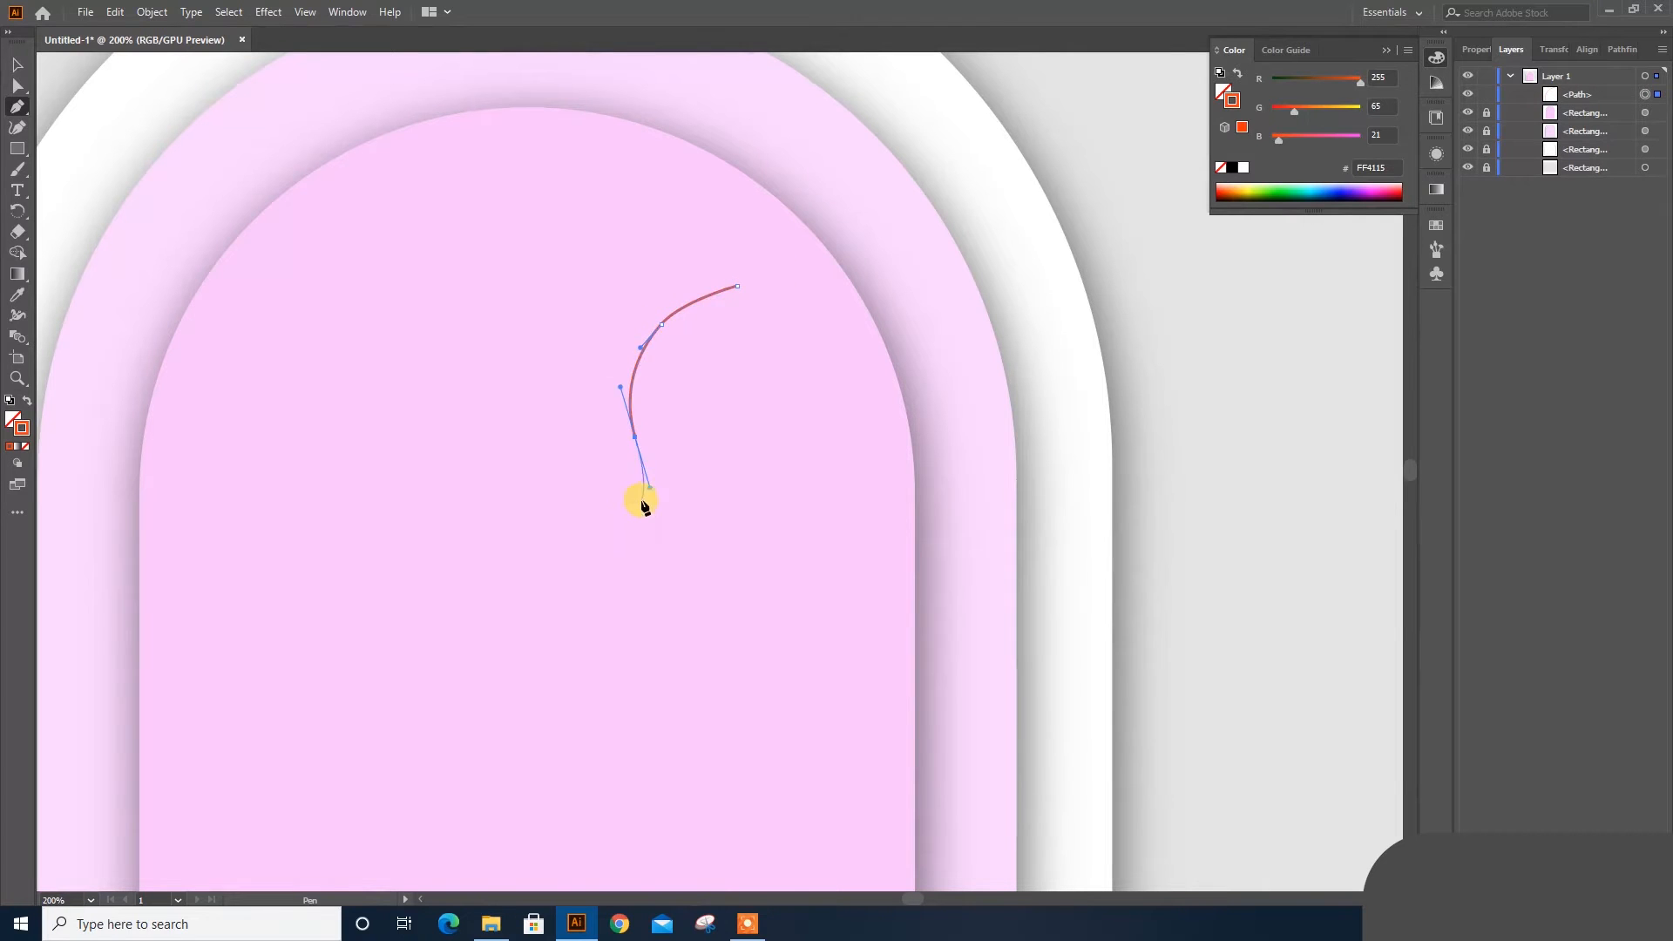
pyautogui.moveTo(382, 744); pyautogui.dragTo(456, 540)
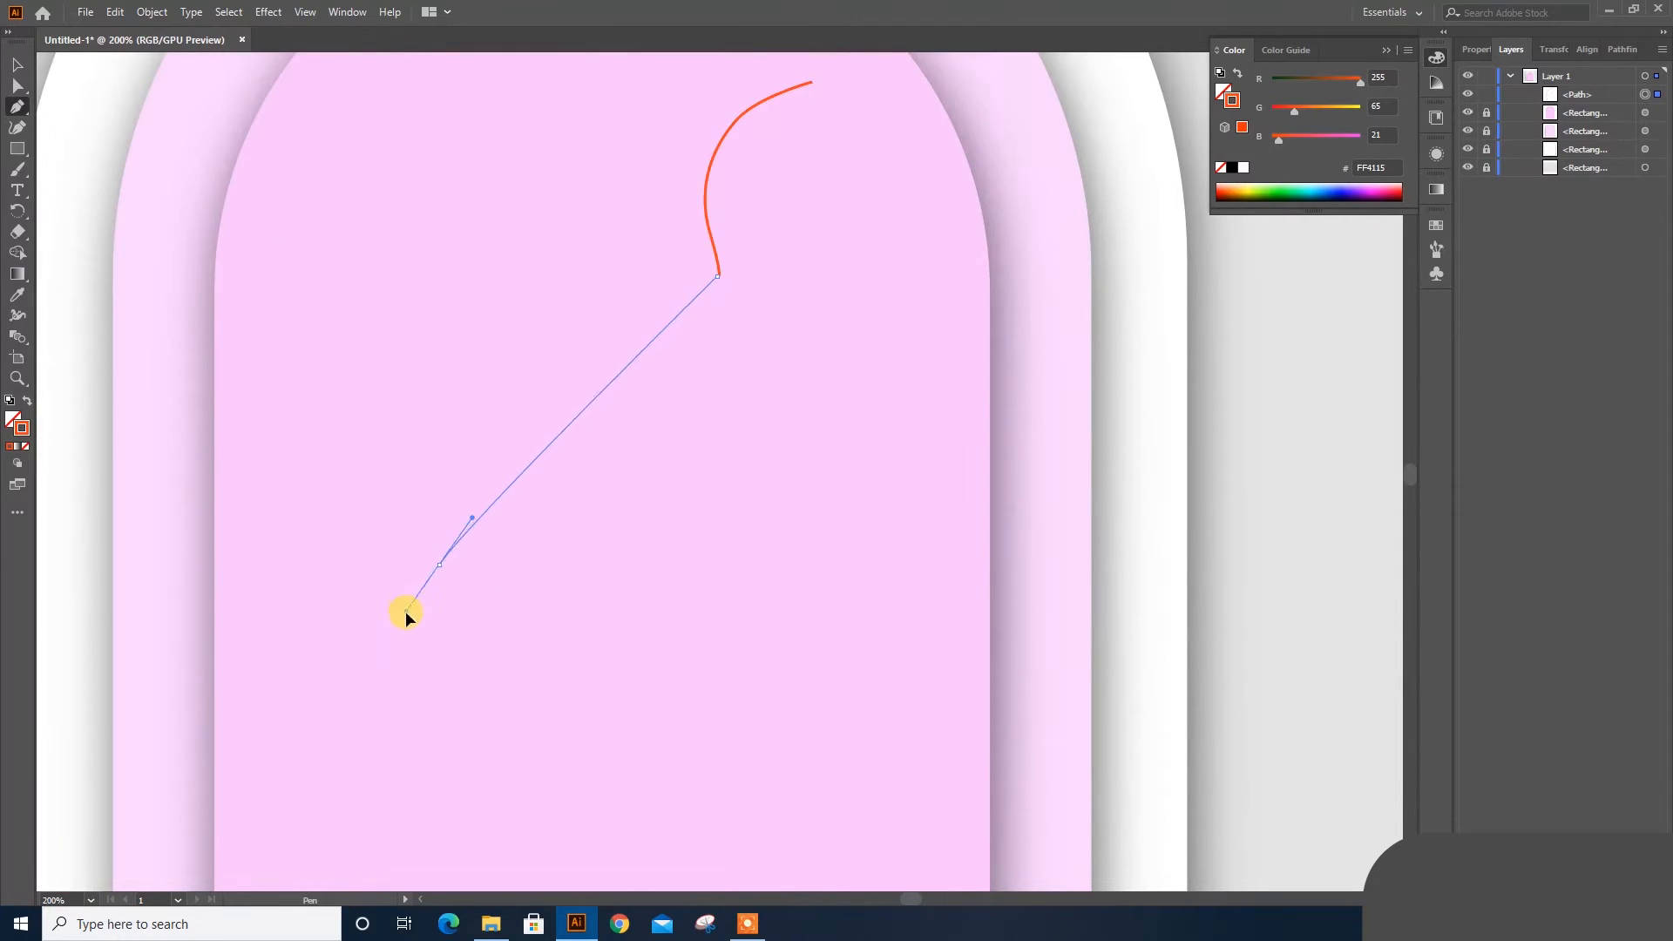
pyautogui.hotkey('ctrl', 'z')
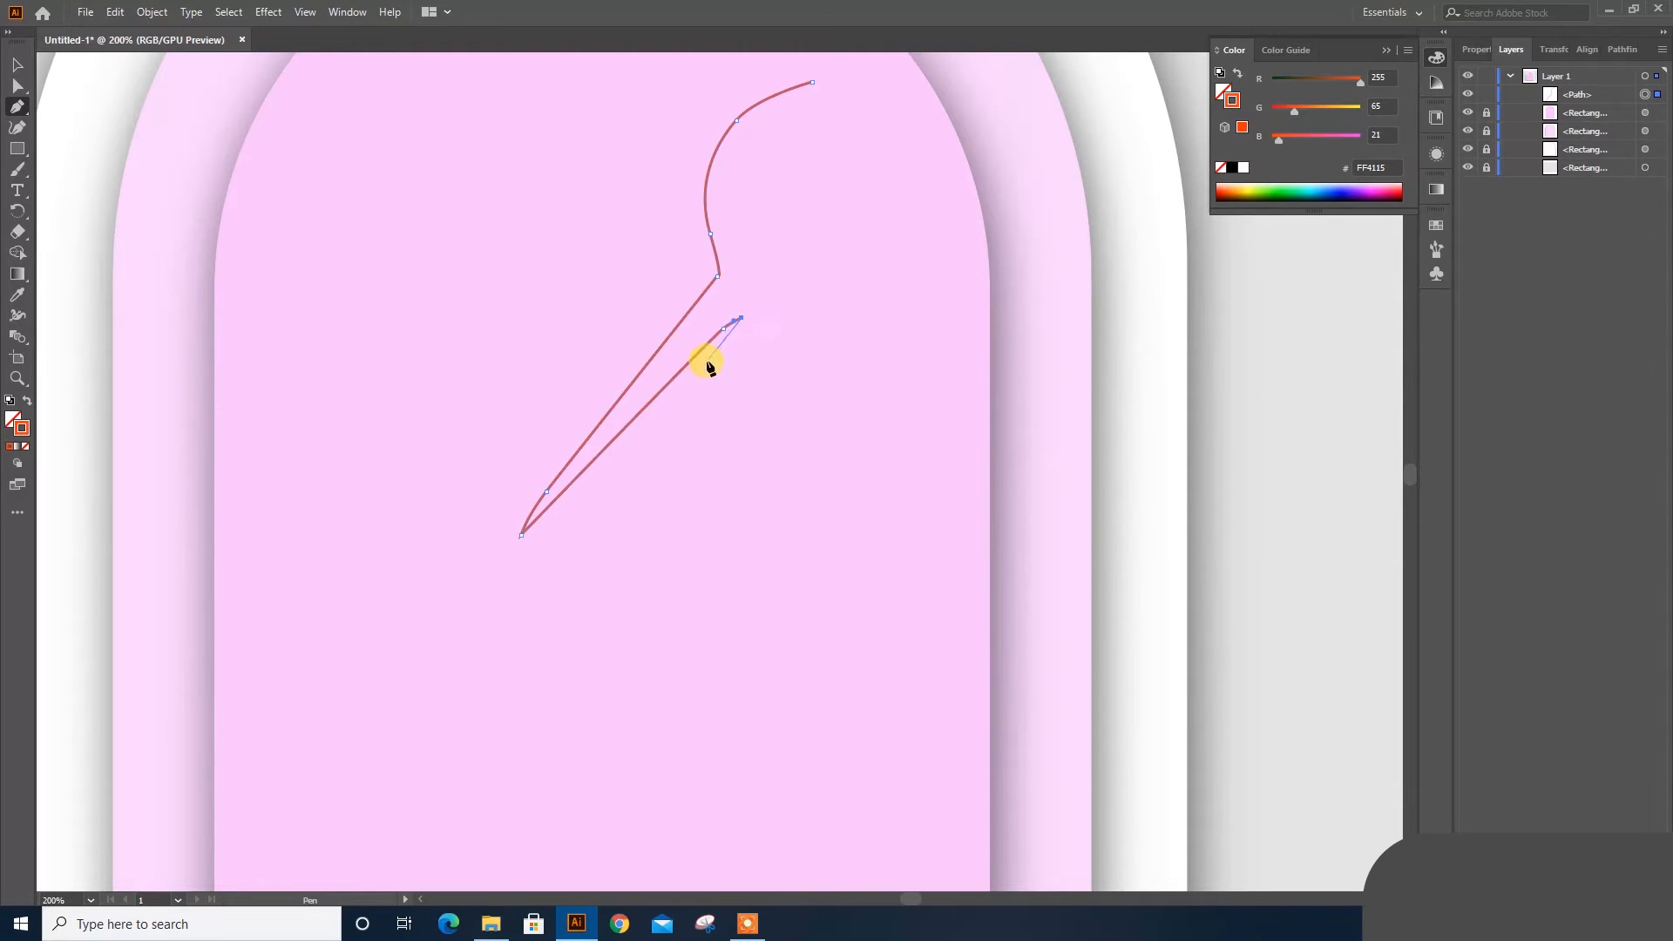
# Step: Continue the Pen path with narrow pointed prongs across the inner arch and a long curve back down from its right edge
pyautogui.moveTo(914, 297); pyautogui.dragTo(763, 378)
pyautogui.click(834, 321)
pyautogui.moveTo(855, 345); pyautogui.dragTo(844, 244)
pyautogui.moveTo(830, 314); pyautogui.dragTo(834, 149)
pyautogui.moveTo(621, 430); pyautogui.dragTo(618, 457)
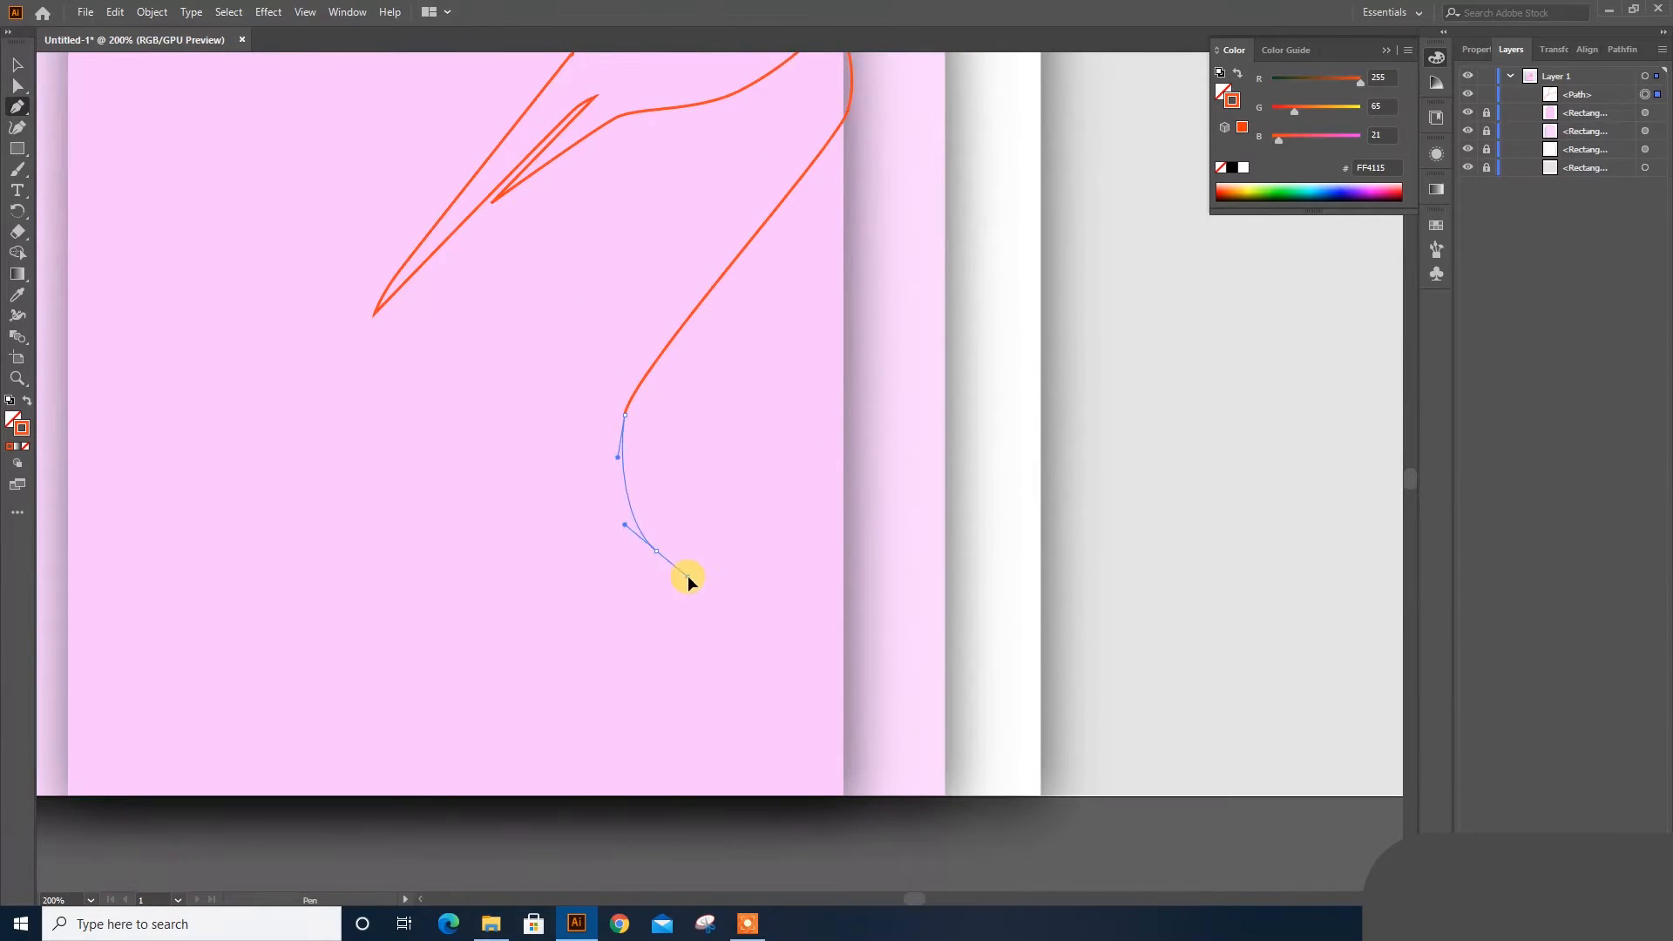
# Step: Continue the path in a wavy curve past the artboard's bottom edge and form a long, narrow, flat-ended vertical prong there
pyautogui.moveTo(688, 577); pyautogui.dragTo(689, 578)
pyautogui.moveTo(688, 578); pyautogui.dragTo(633, 387)
pyautogui.moveTo(644, 479); pyautogui.dragTo(646, 513)
pyautogui.moveTo(646, 512); pyautogui.dragTo(616, 346)
pyautogui.moveTo(677, 463); pyautogui.dragTo(720, 494)
pyautogui.moveTo(736, 471); pyautogui.dragTo(717, 264)
pyautogui.moveTo(766, 441); pyautogui.dragTo(769, 498)
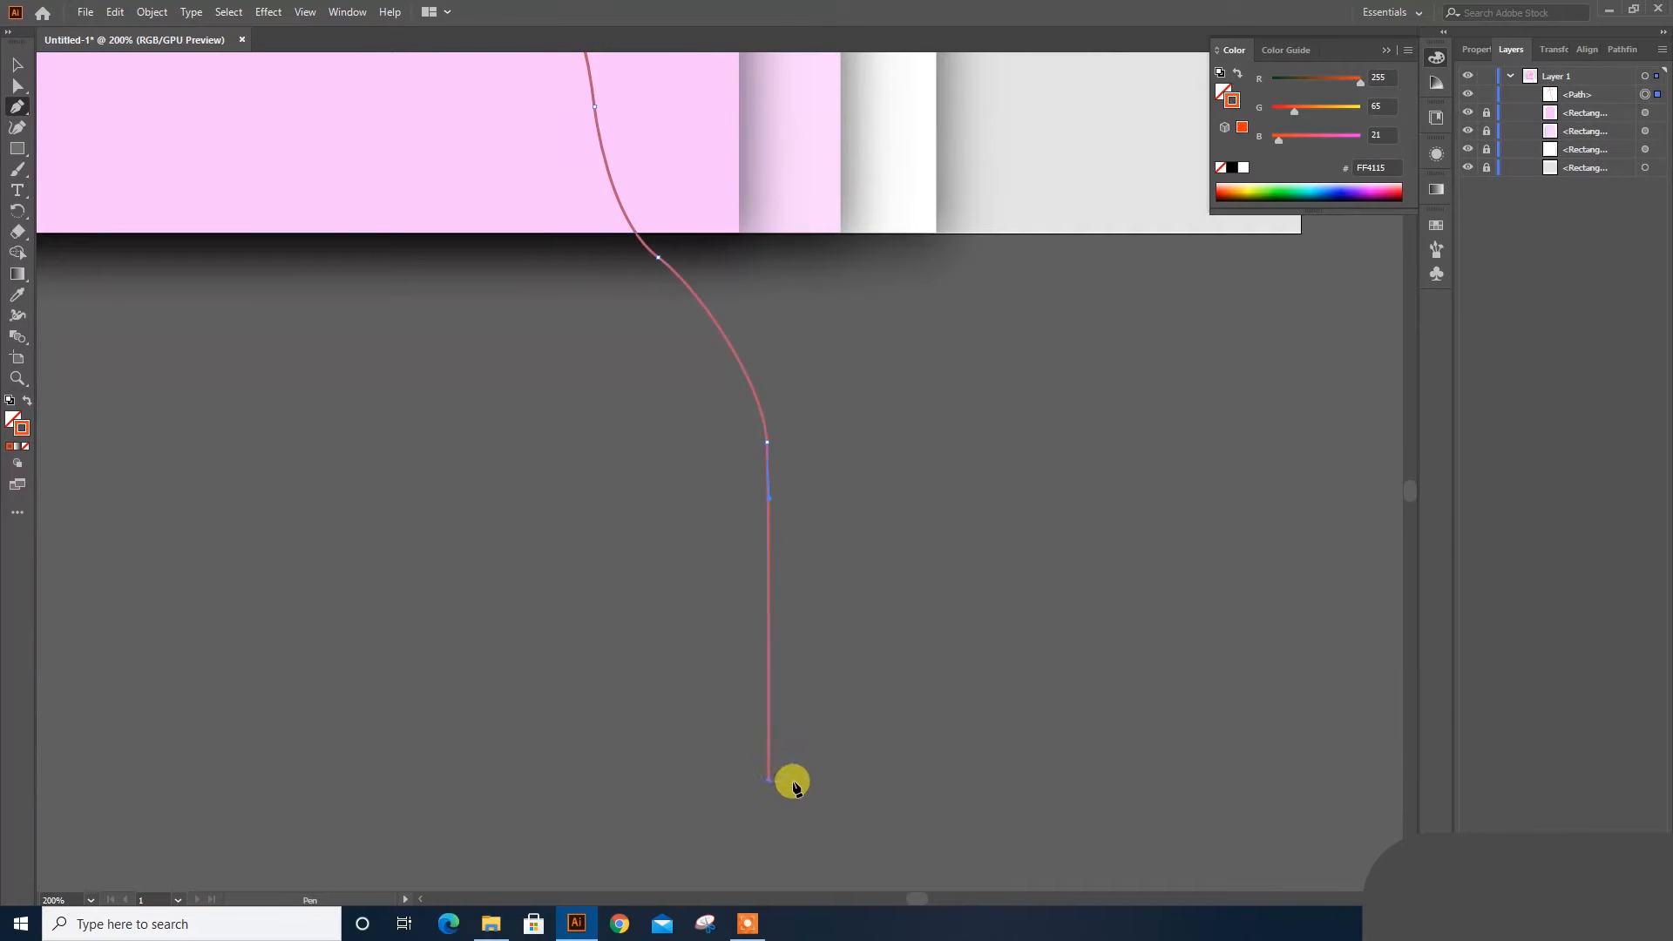
pyautogui.click(794, 781)
pyautogui.moveTo(810, 486); pyautogui.dragTo(917, 394)
pyautogui.click(824, 781)
pyautogui.moveTo(945, 404); pyautogui.dragTo(818, 481)
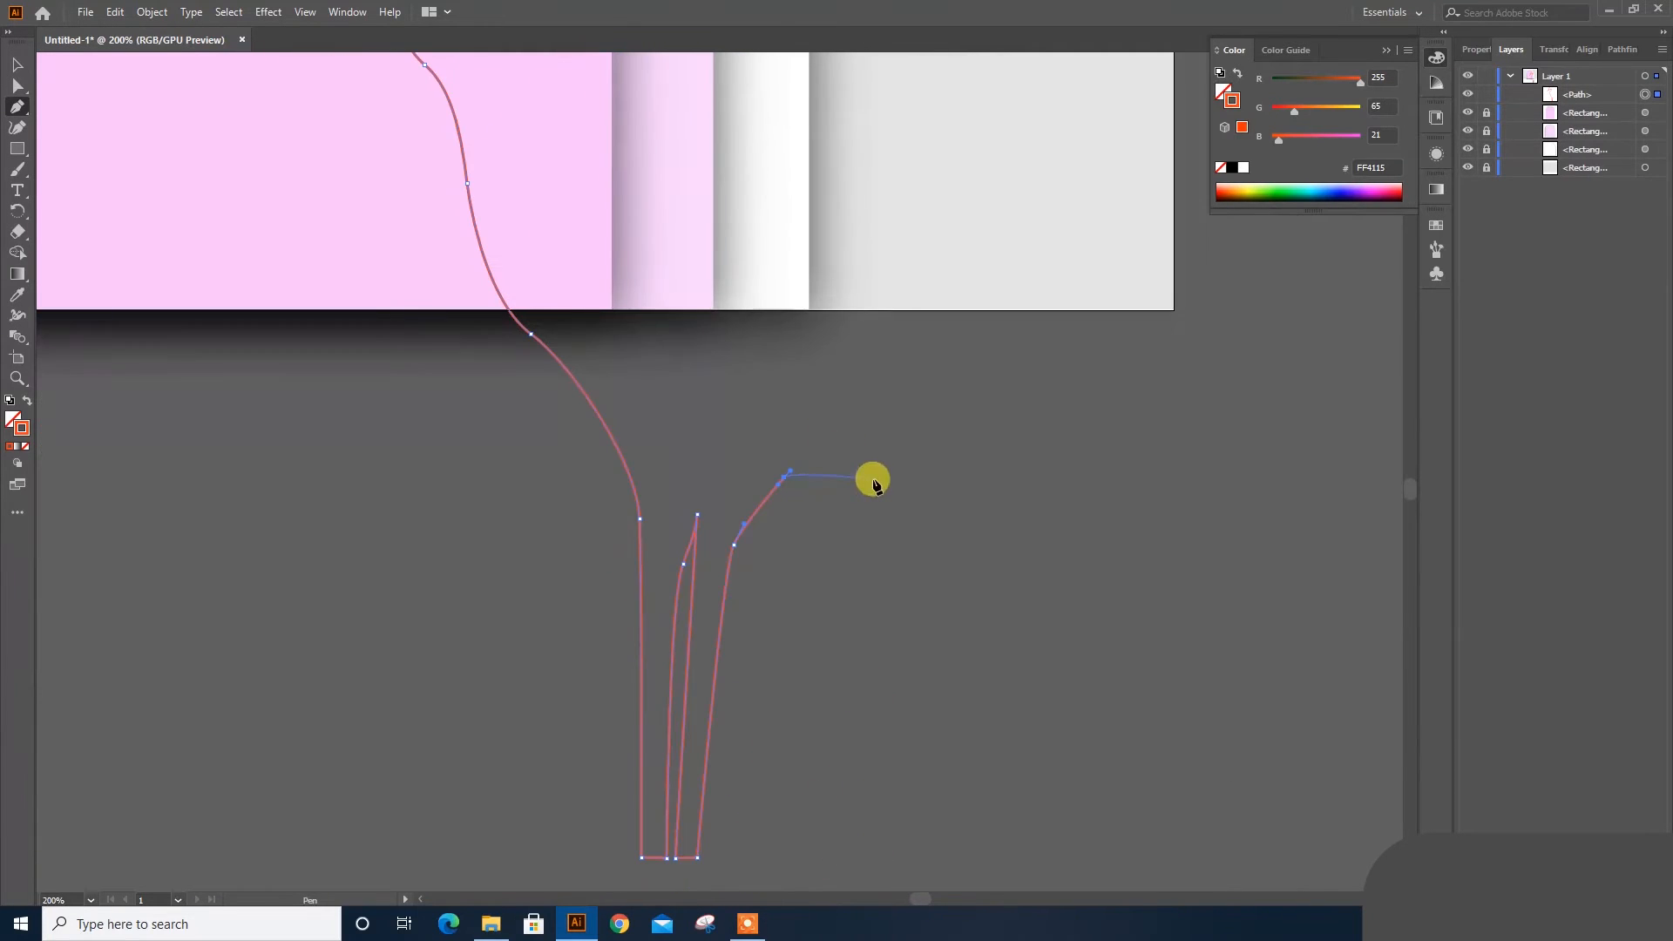
pyautogui.hotkey('ctrl', 'z')
pyautogui.hotkey('ctrl', 'z')
pyautogui.hotkey('ctrl', 'z')
pyautogui.hotkey('ctrl', 'z')
# Step: Add a second, outward-slanting flat-ended prong below the artboard and begin the path's curve to the right from its upper end
pyautogui.moveTo(751, 595); pyautogui.dragTo(782, 572)
pyautogui.click(852, 861)
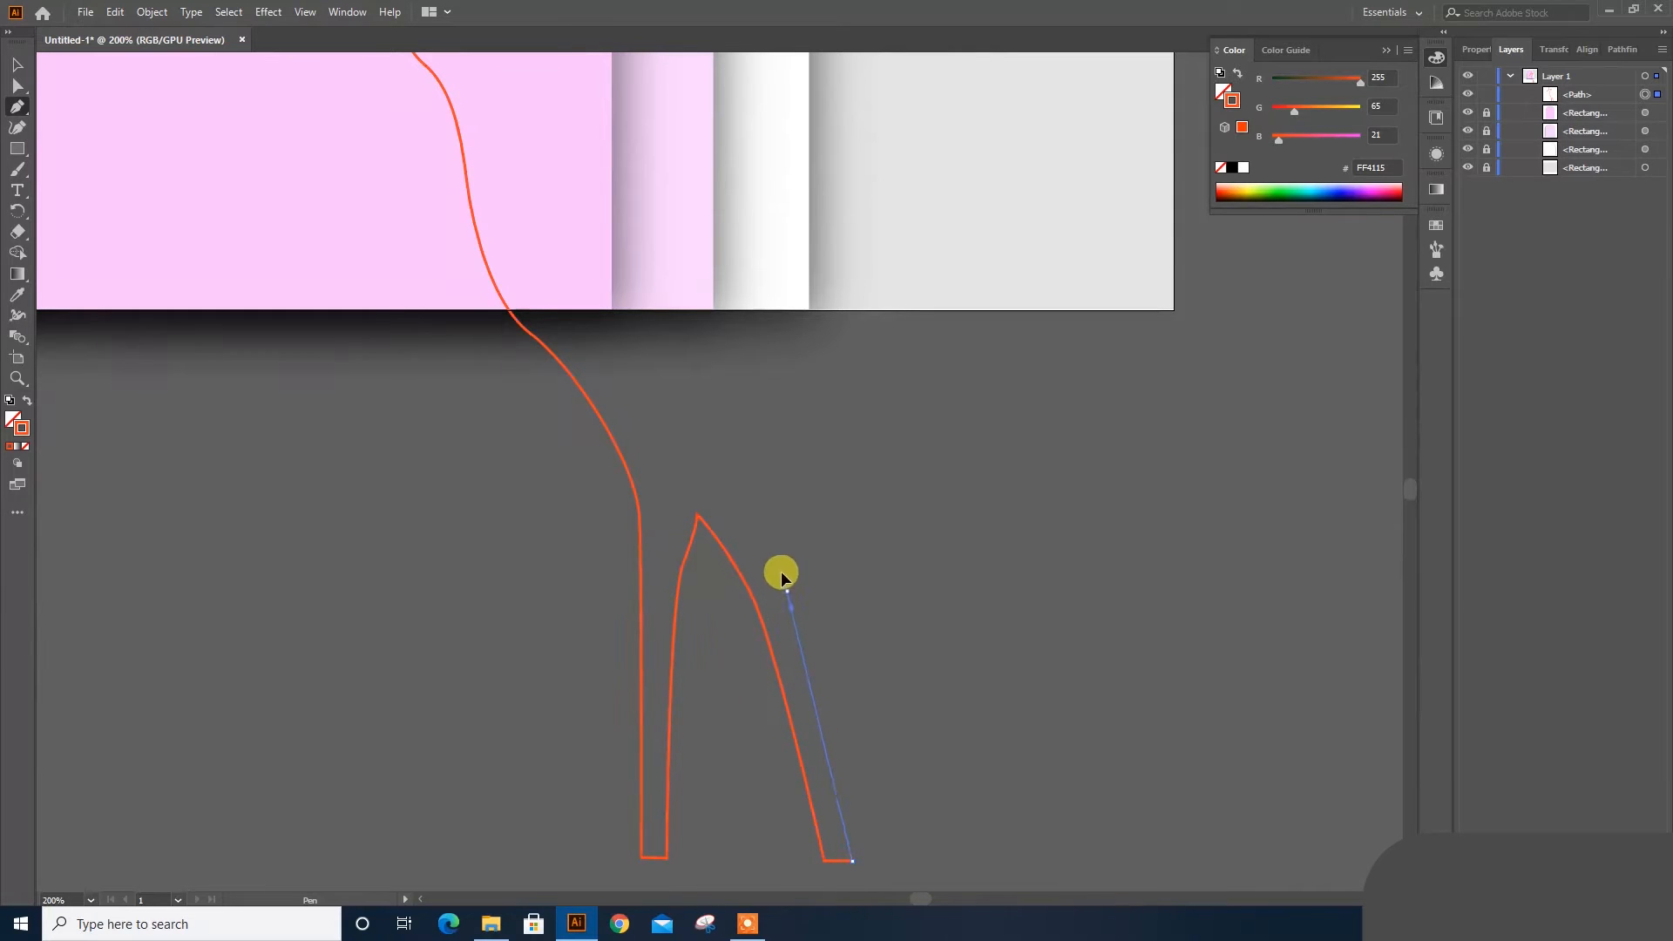
pyautogui.moveTo(797, 512); pyautogui.dragTo(914, 581)
pyautogui.hotkey('ctrl', 'z')
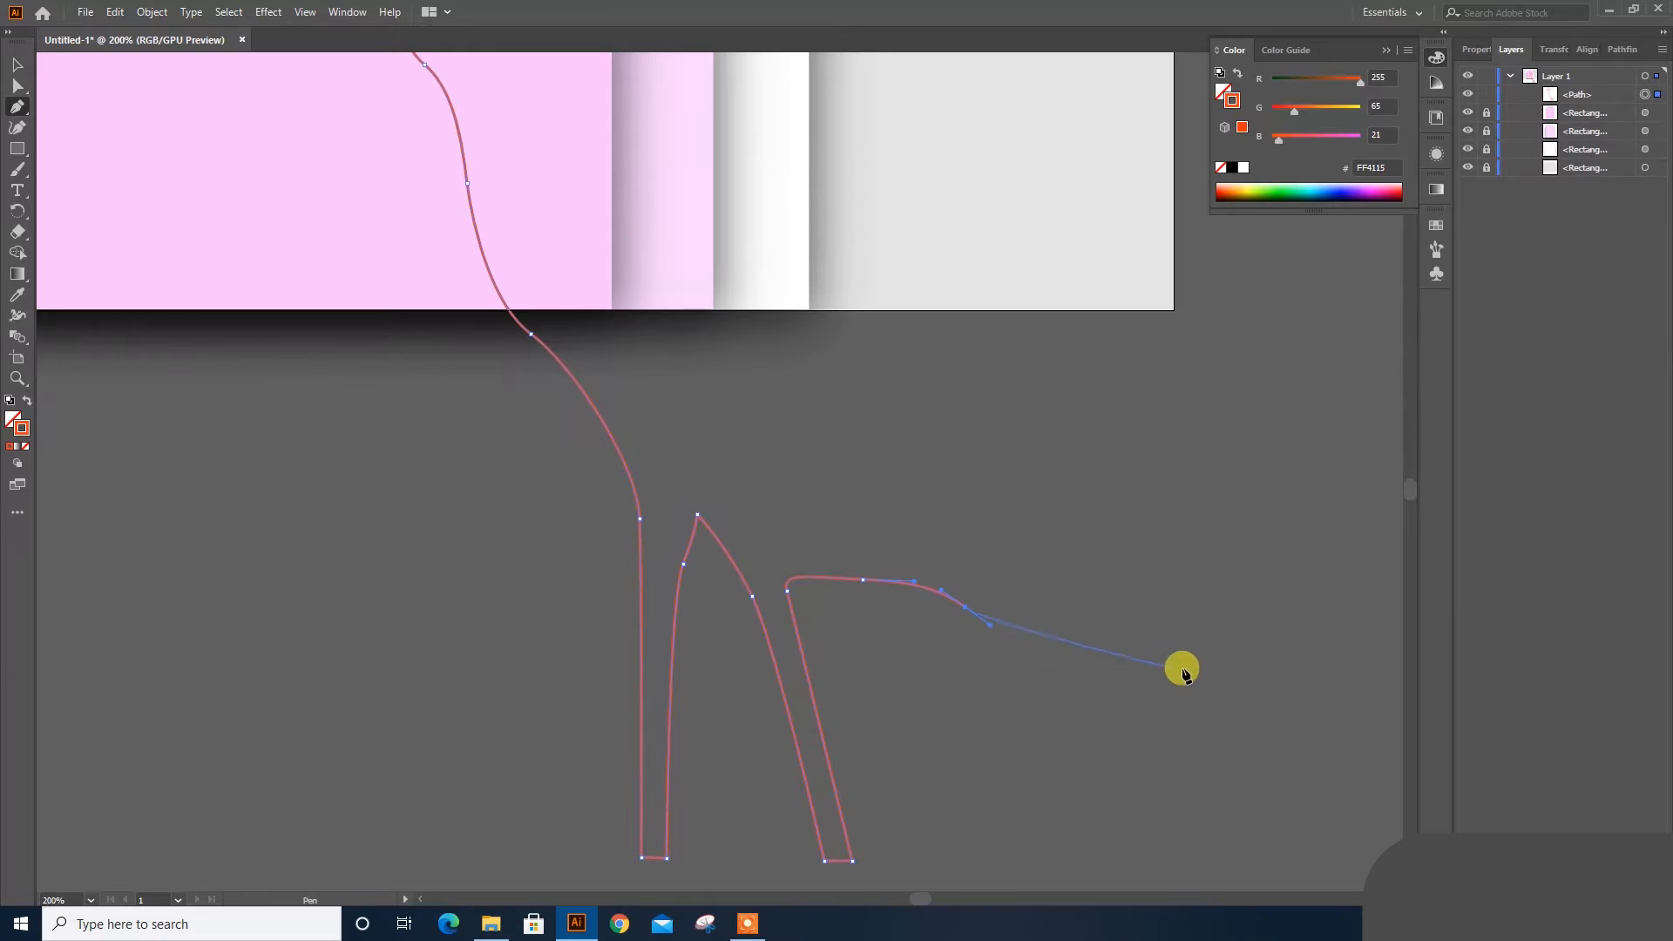
# Step: Undo the last curve segment and extend the Pen path to a pointed tip at the lower right and back to an inner notch
pyautogui.scroll(5, 990, 579)
pyautogui.scroll(-3, 973, 540)
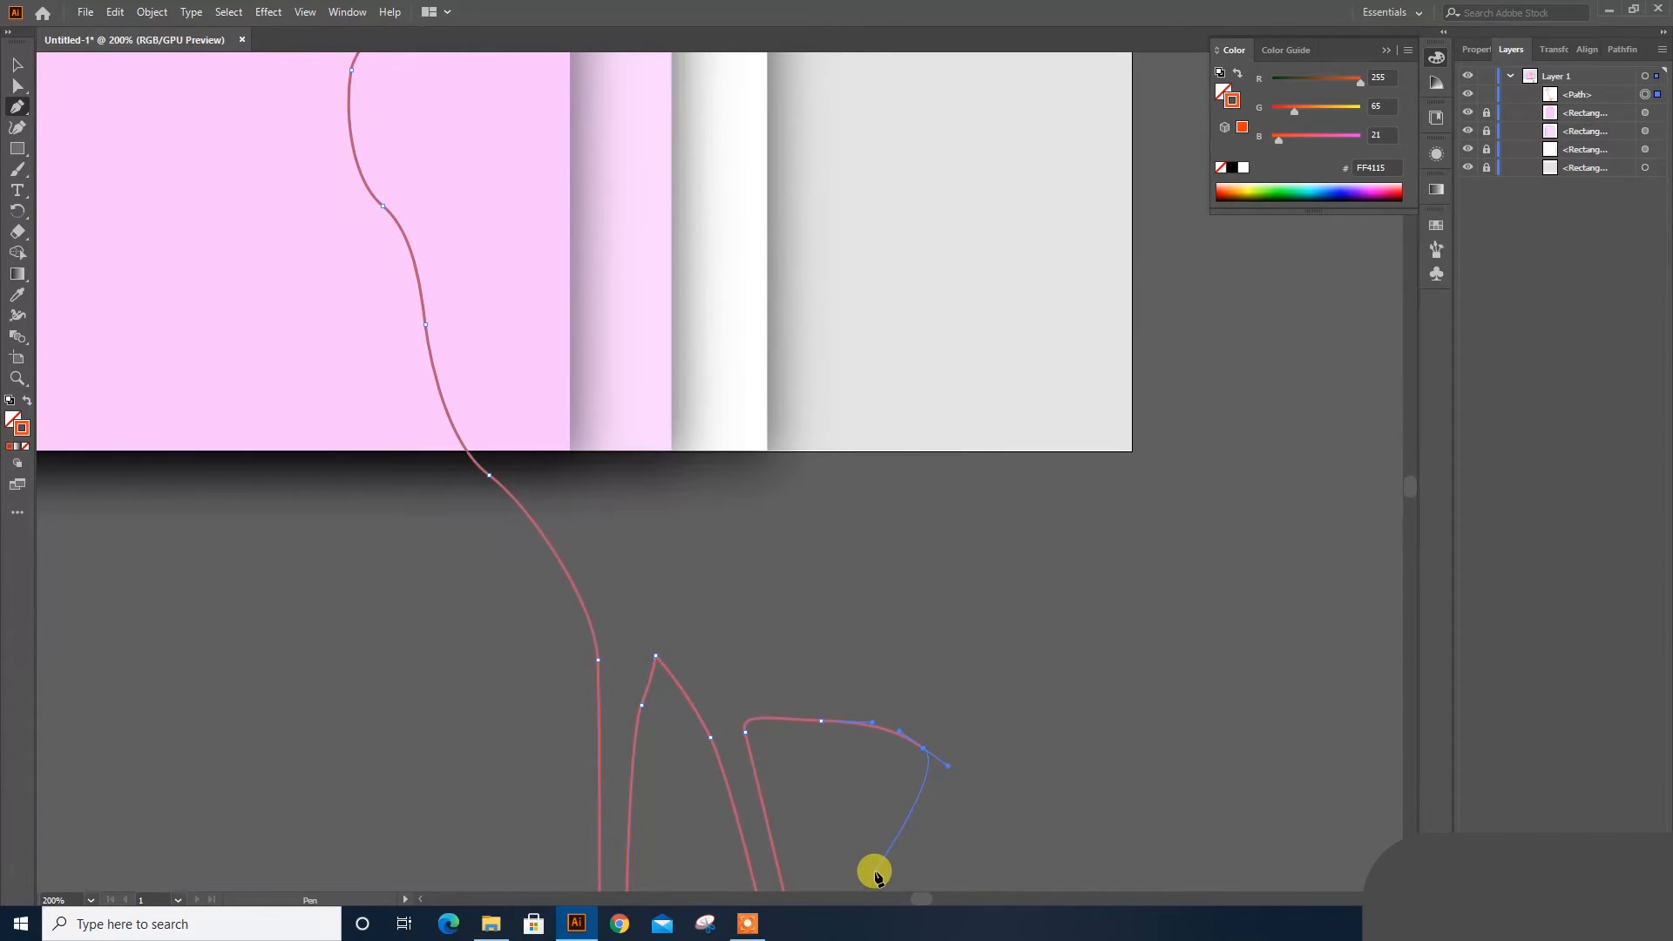
pyautogui.hotkey('ctrl', 'z')
pyautogui.moveTo(1004, 783); pyautogui.dragTo(1038, 807)
pyautogui.click(1185, 848)
pyautogui.moveTo(1082, 743); pyautogui.dragTo(983, 684)
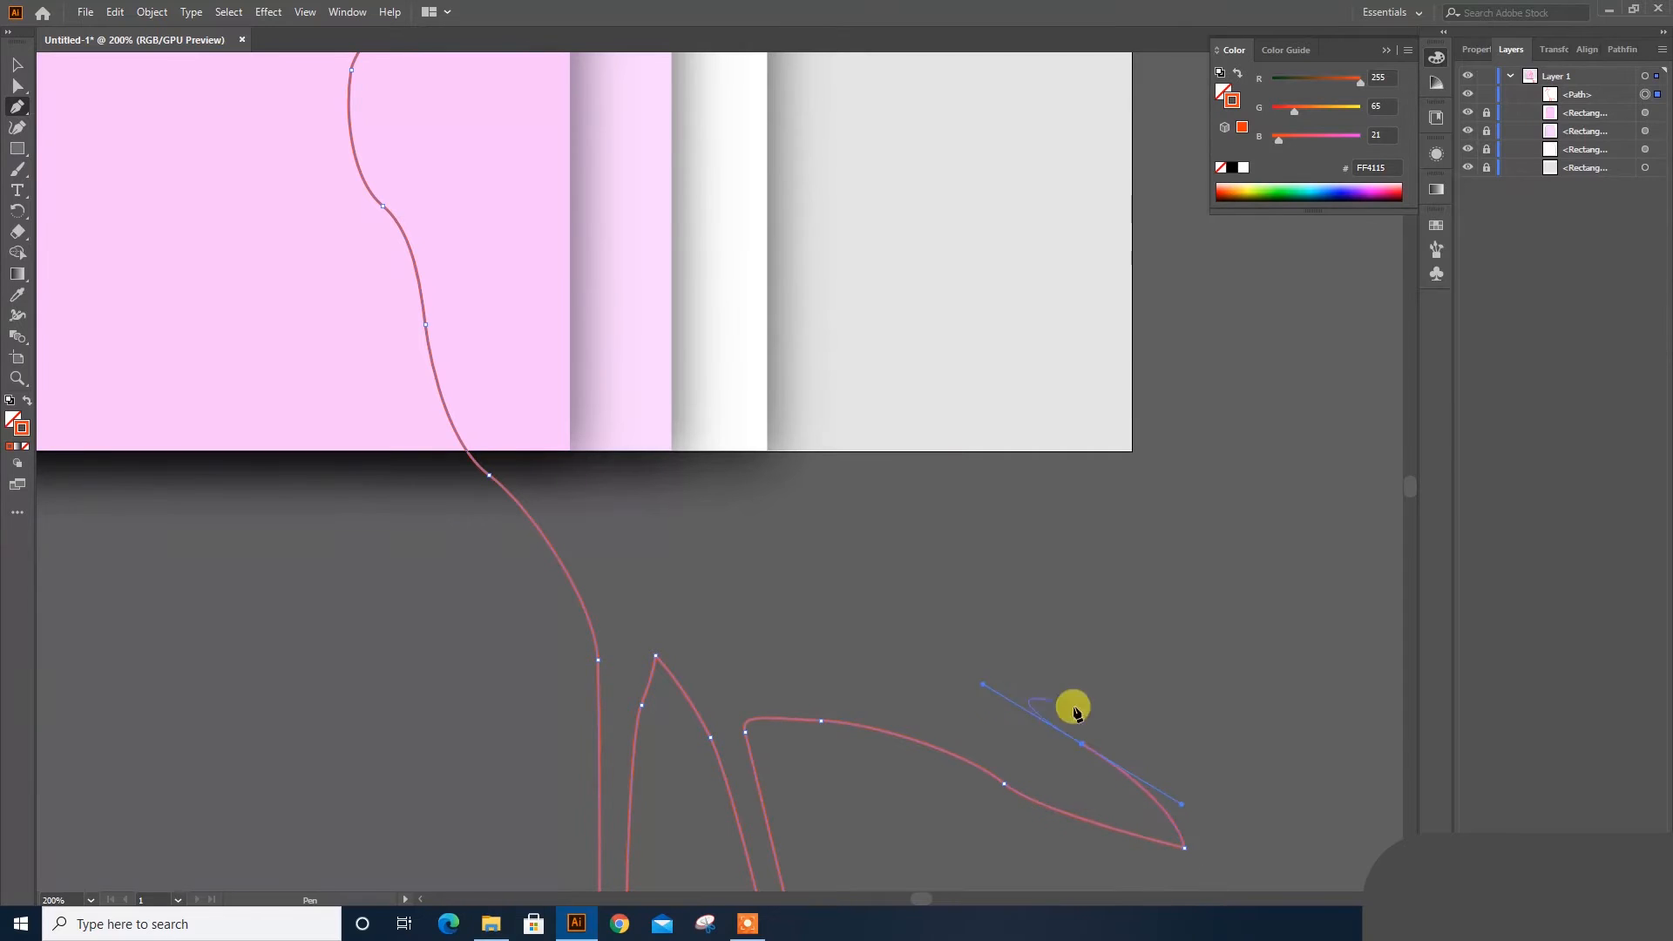
pyautogui.click(1081, 743)
# Step: Add a second, longer pointed tail feather to the path and turn the curve back from its tip, undoing a misplaced anchor
pyautogui.moveTo(1254, 809); pyautogui.dragTo(1302, 794)
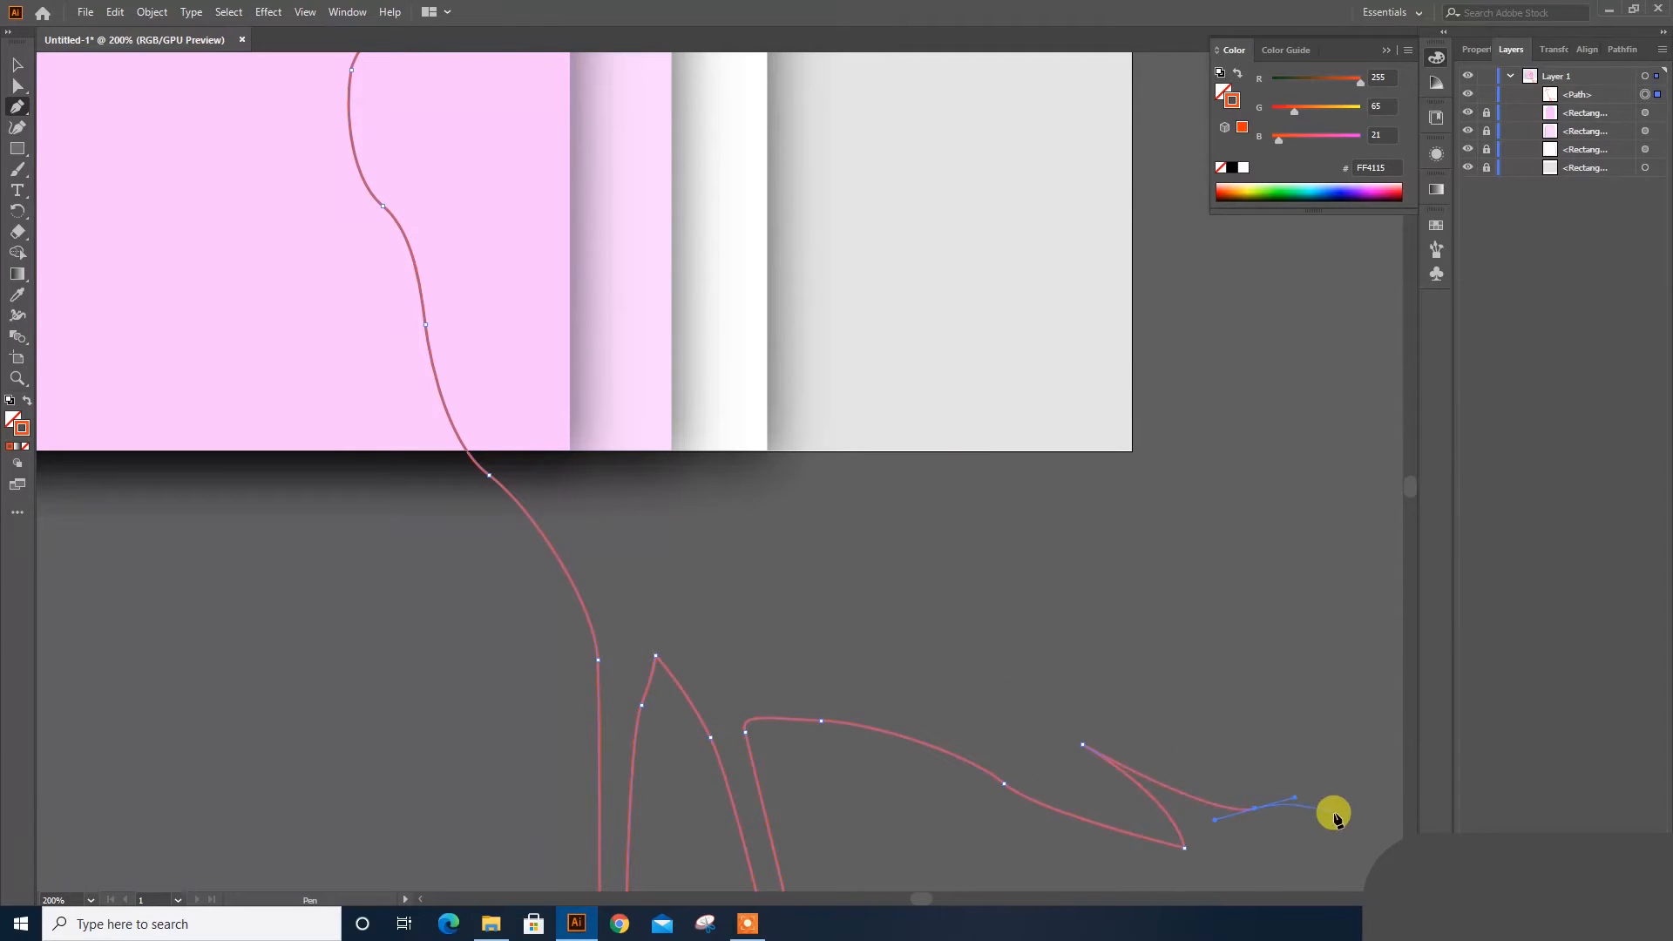
pyautogui.click(1332, 810)
pyautogui.moveTo(1151, 675); pyautogui.dragTo(1044, 678)
pyautogui.hotkey('ctrl', 'z')
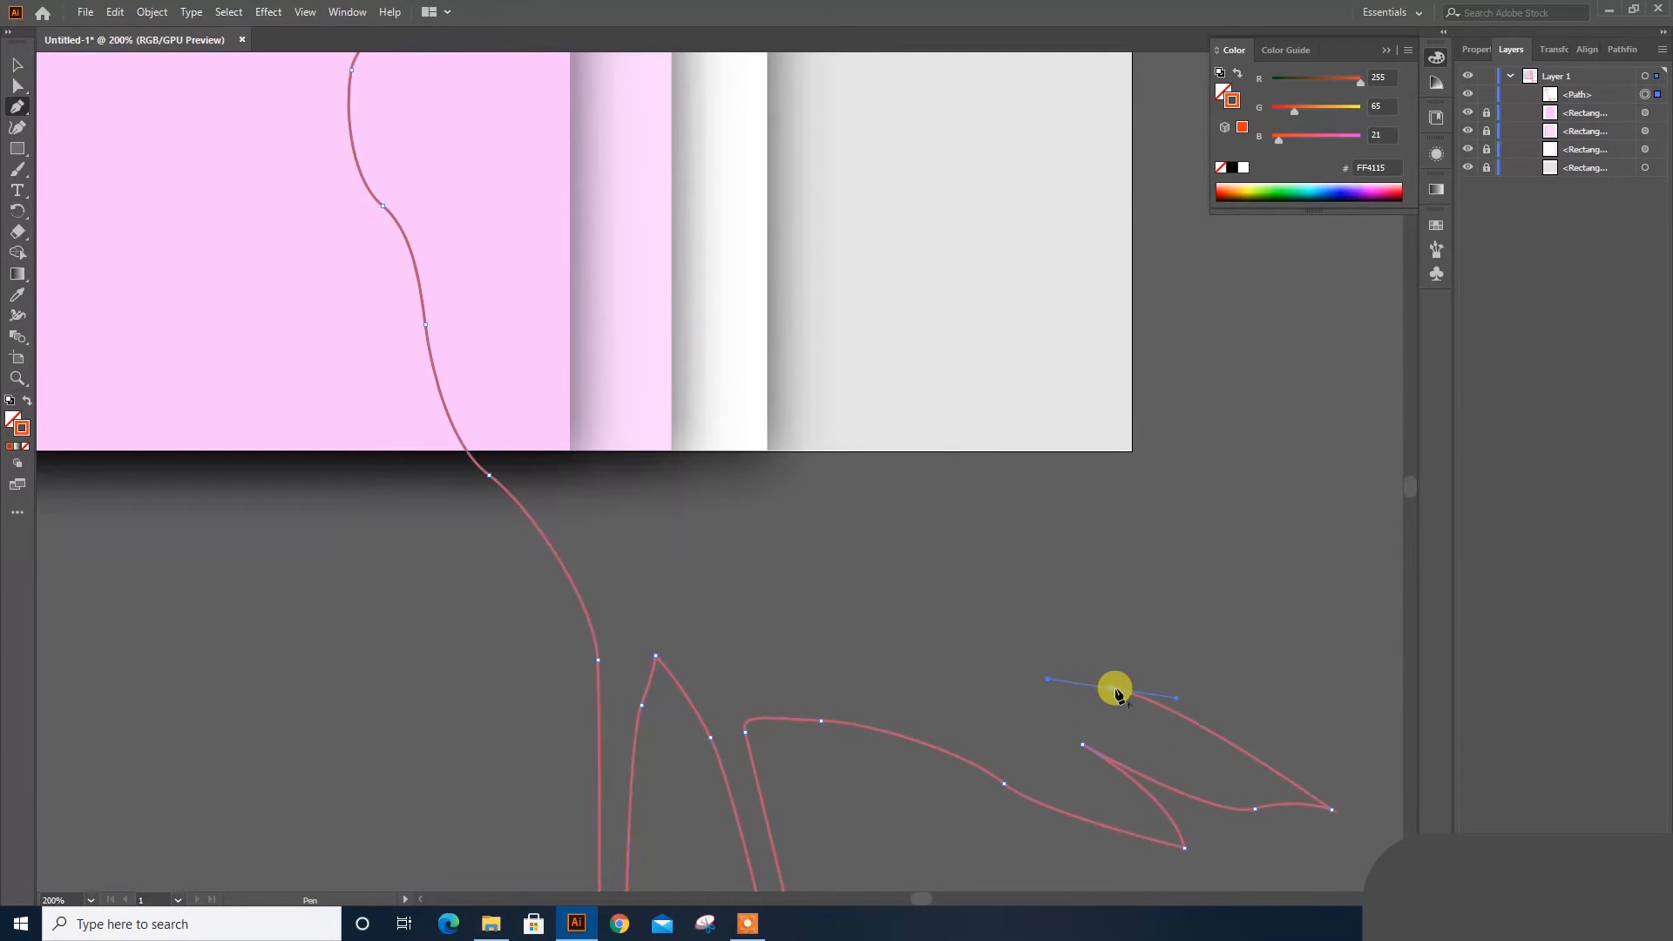
pyautogui.click(1111, 687)
pyautogui.click(1267, 746)
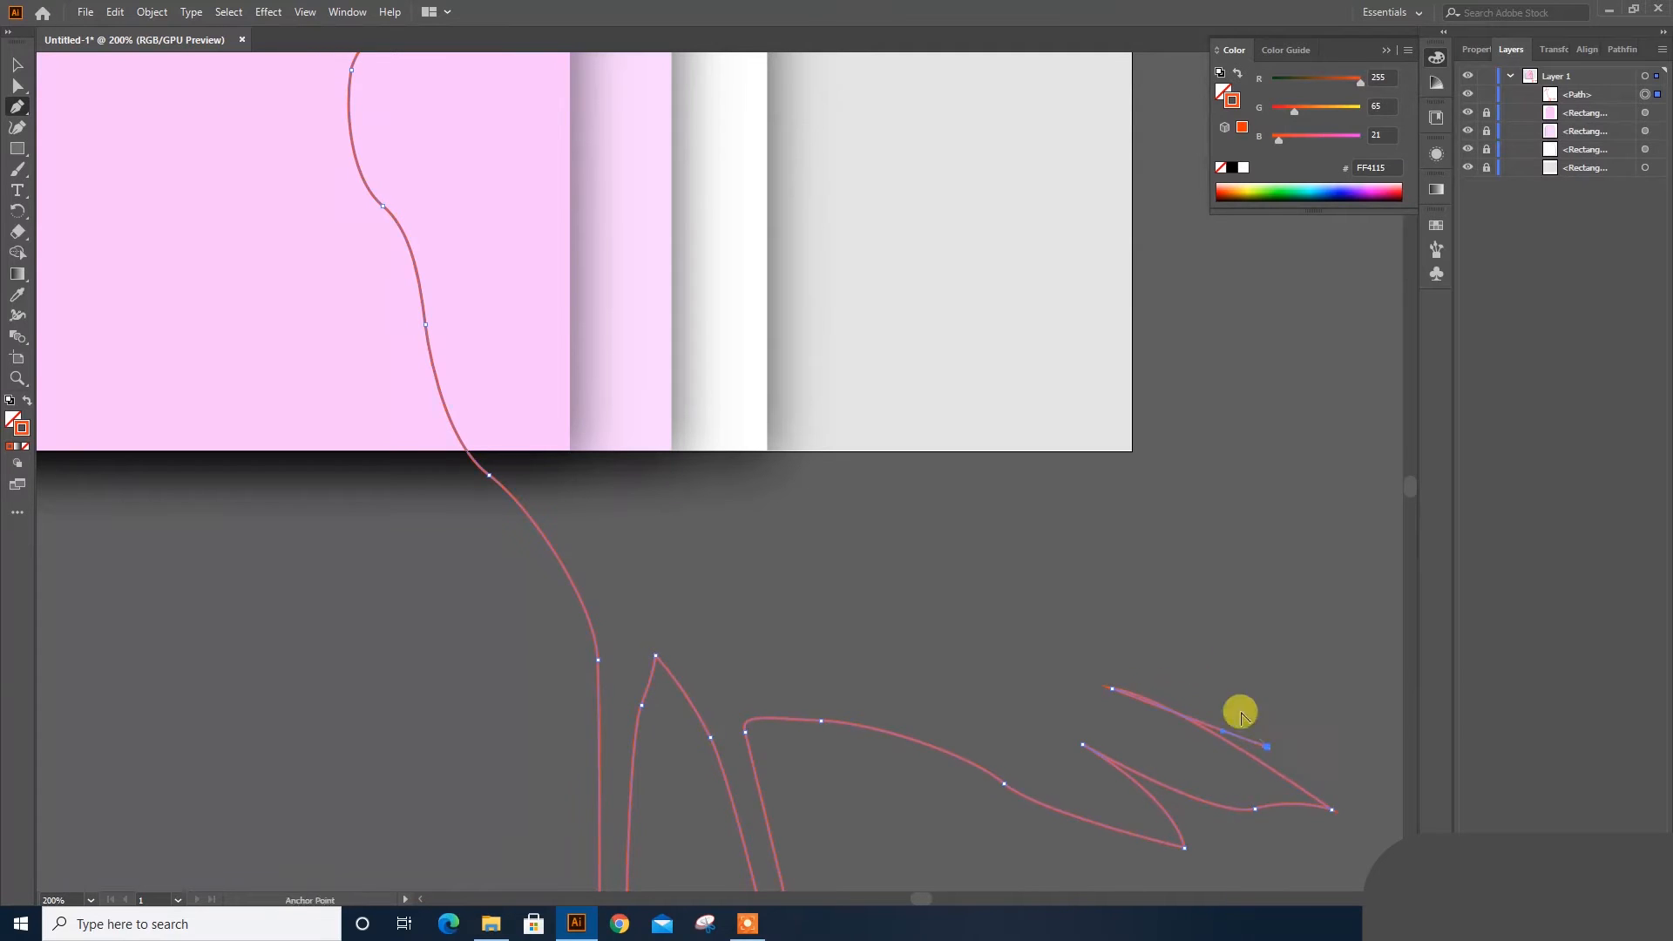
# Step: Continue the path in a wavy curve up and left across the artboard's bottom edge towards the white arch
pyautogui.moveTo(1107, 583); pyautogui.dragTo(999, 524)
pyautogui.moveTo(915, 440); pyautogui.dragTo(919, 477)
pyautogui.moveTo(1006, 446); pyautogui.dragTo(973, 404)
pyautogui.moveTo(863, 325); pyautogui.dragTo(779, 517)
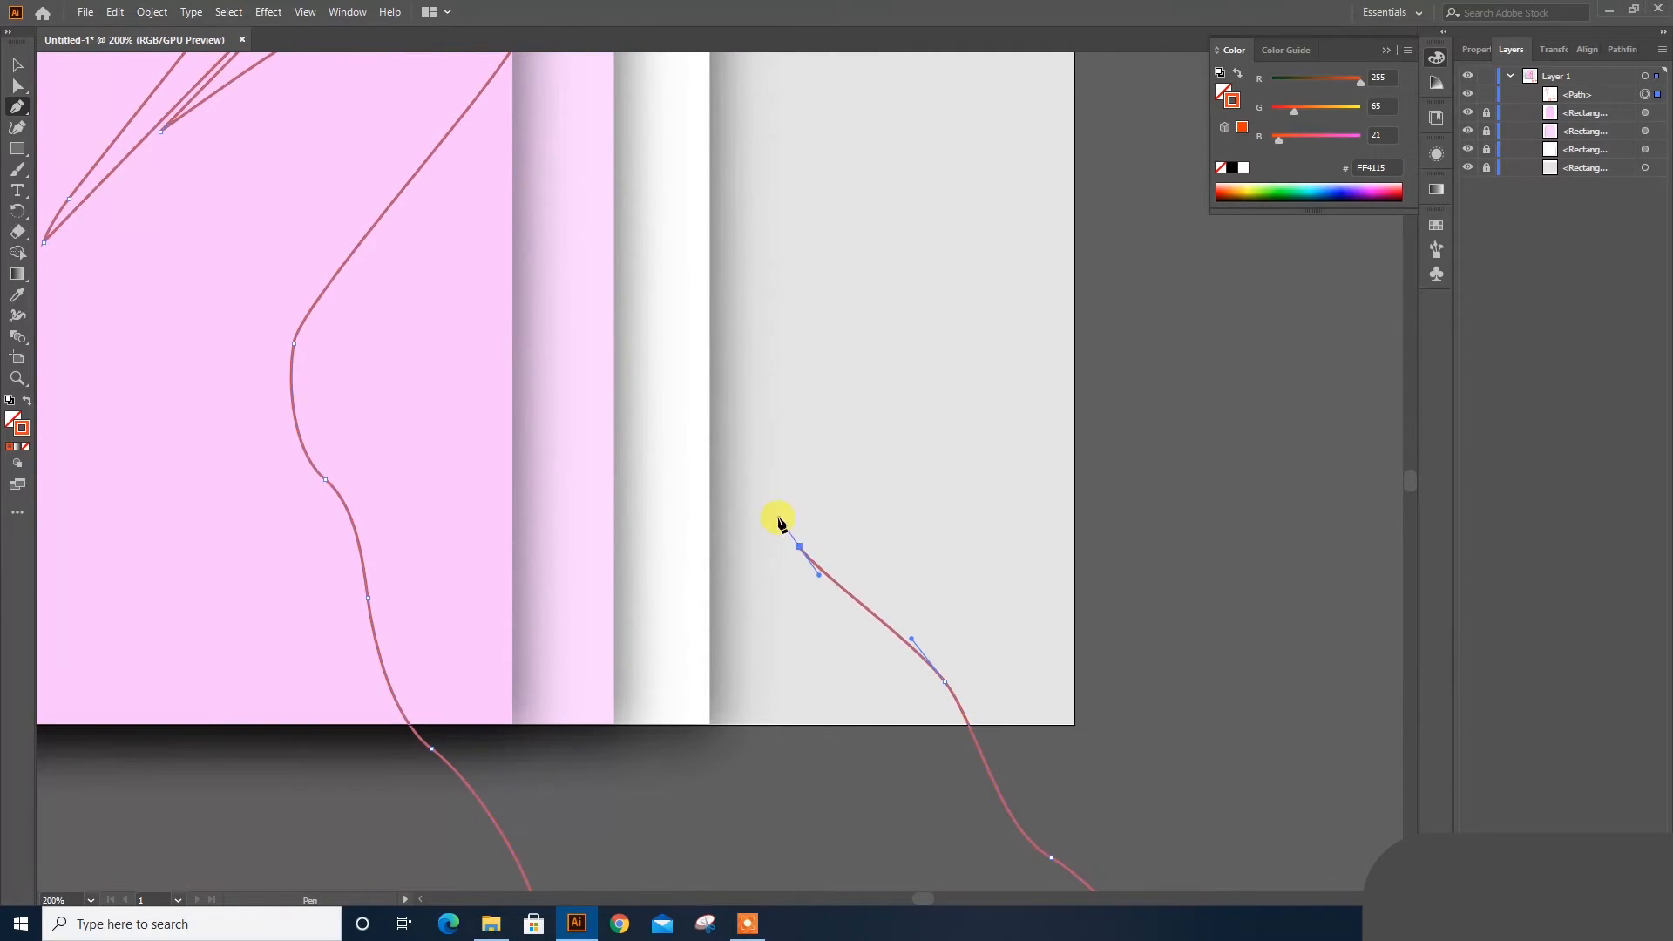
# Step: Turn the path sharply right and form the wing's first two short feather points across the artboard's right edge
pyautogui.click(1008, 518)
pyautogui.moveTo(1175, 481); pyautogui.dragTo(1222, 439)
pyautogui.click(1236, 421)
pyautogui.moveTo(1112, 421); pyautogui.dragTo(1066, 409)
pyautogui.moveTo(1106, 396); pyautogui.dragTo(642, 551)
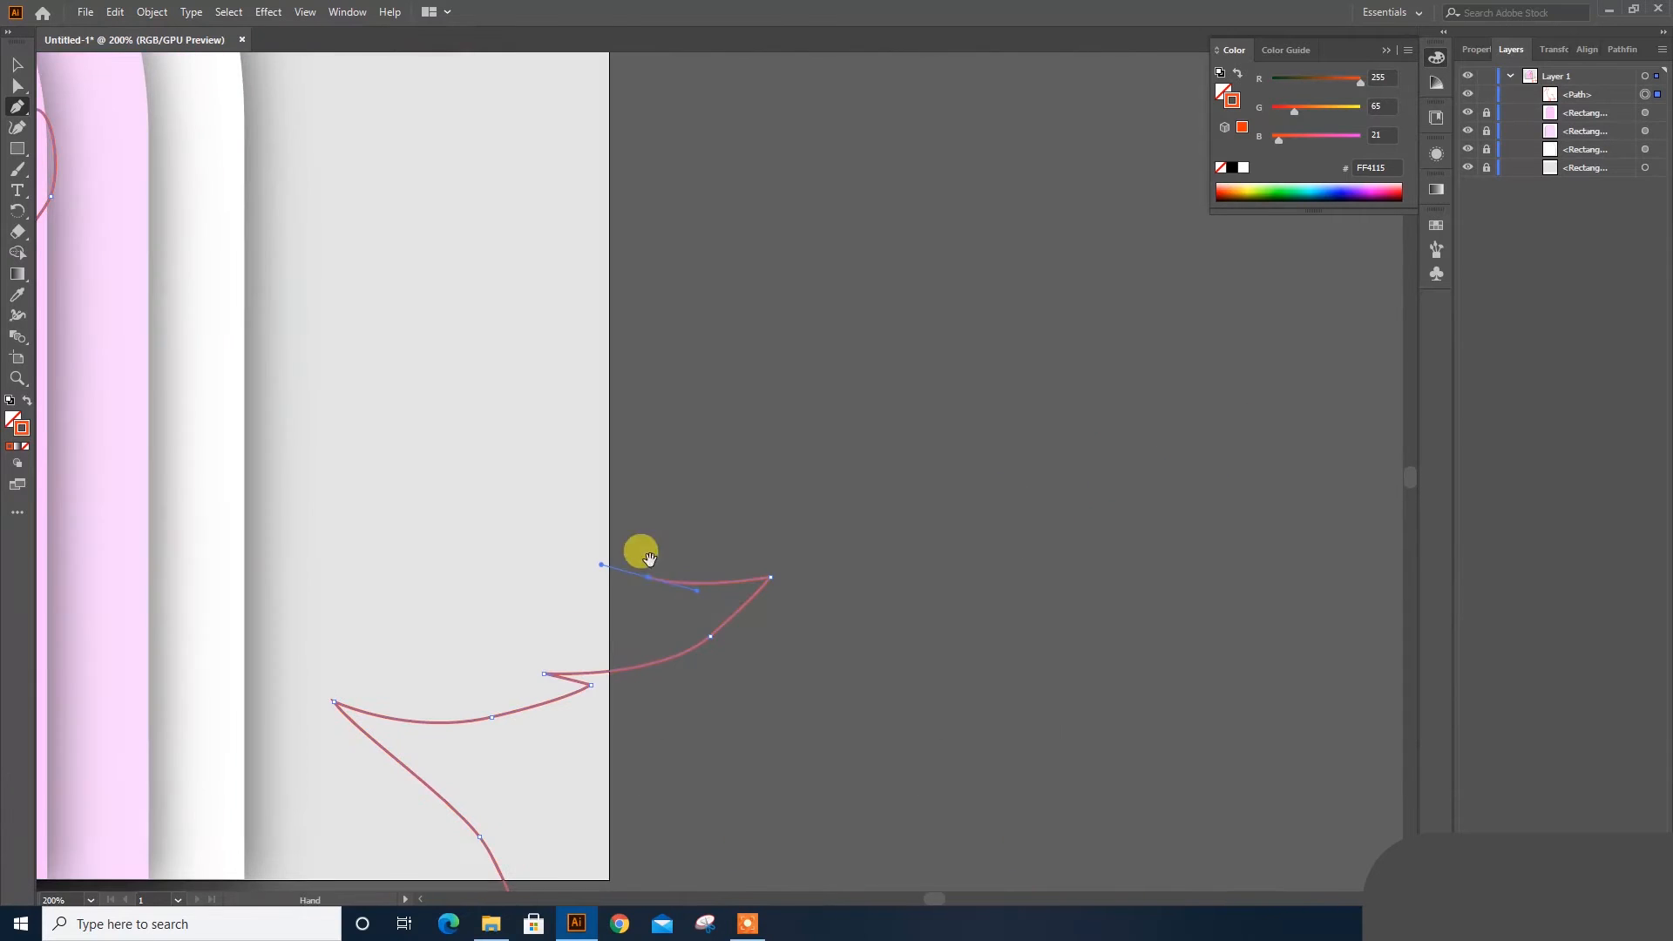
# Step: Continue the wing's lower edge up and right beyond the artboard with three more curved, pointed feathers separated by narrow notches
pyautogui.moveTo(858, 507); pyautogui.dragTo(881, 474)
pyautogui.click(915, 417)
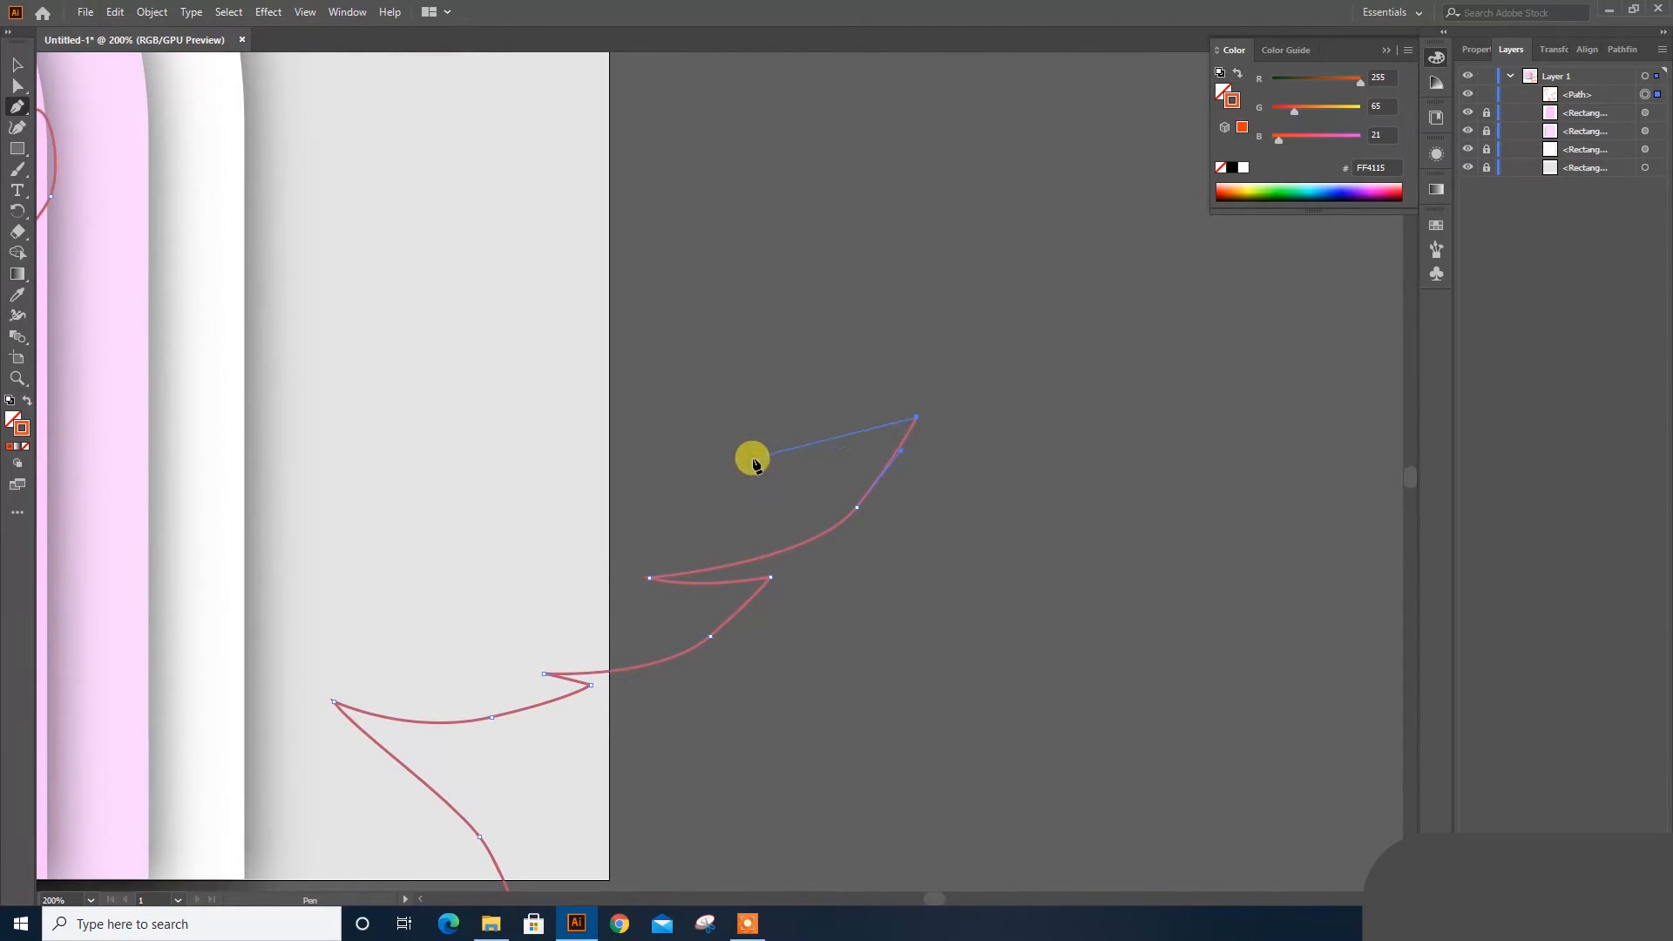
pyautogui.moveTo(753, 459); pyautogui.dragTo(713, 453)
pyautogui.moveTo(981, 348); pyautogui.dragTo(1031, 262)
pyautogui.click(1036, 241)
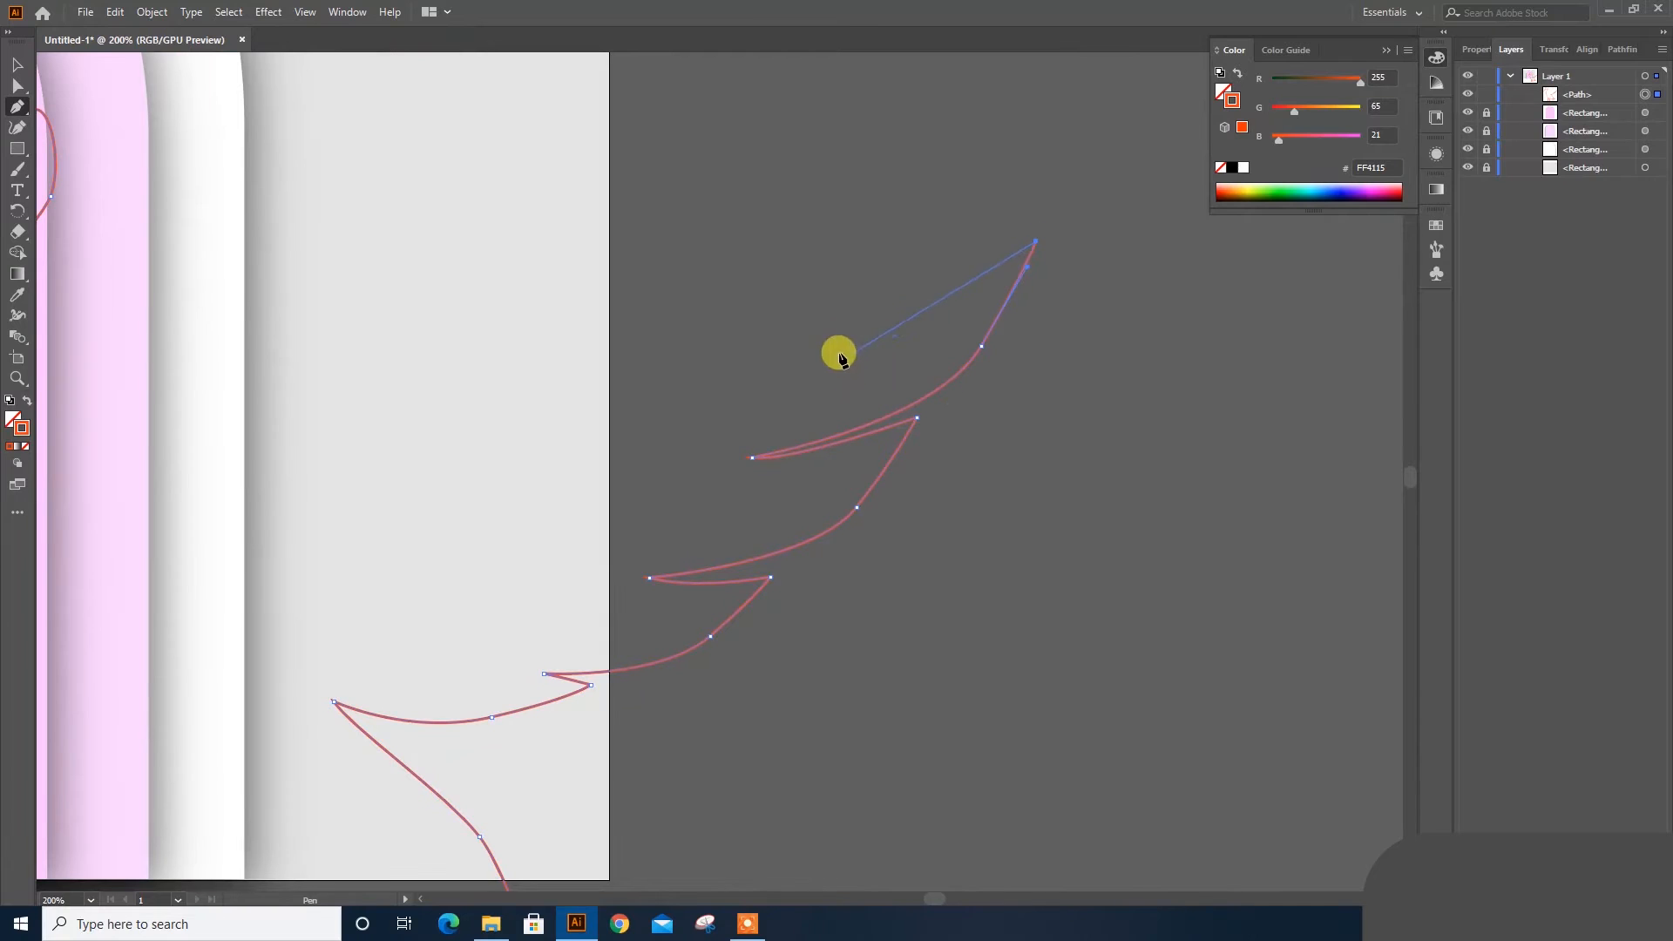
pyautogui.moveTo(940, 308); pyautogui.dragTo(899, 321)
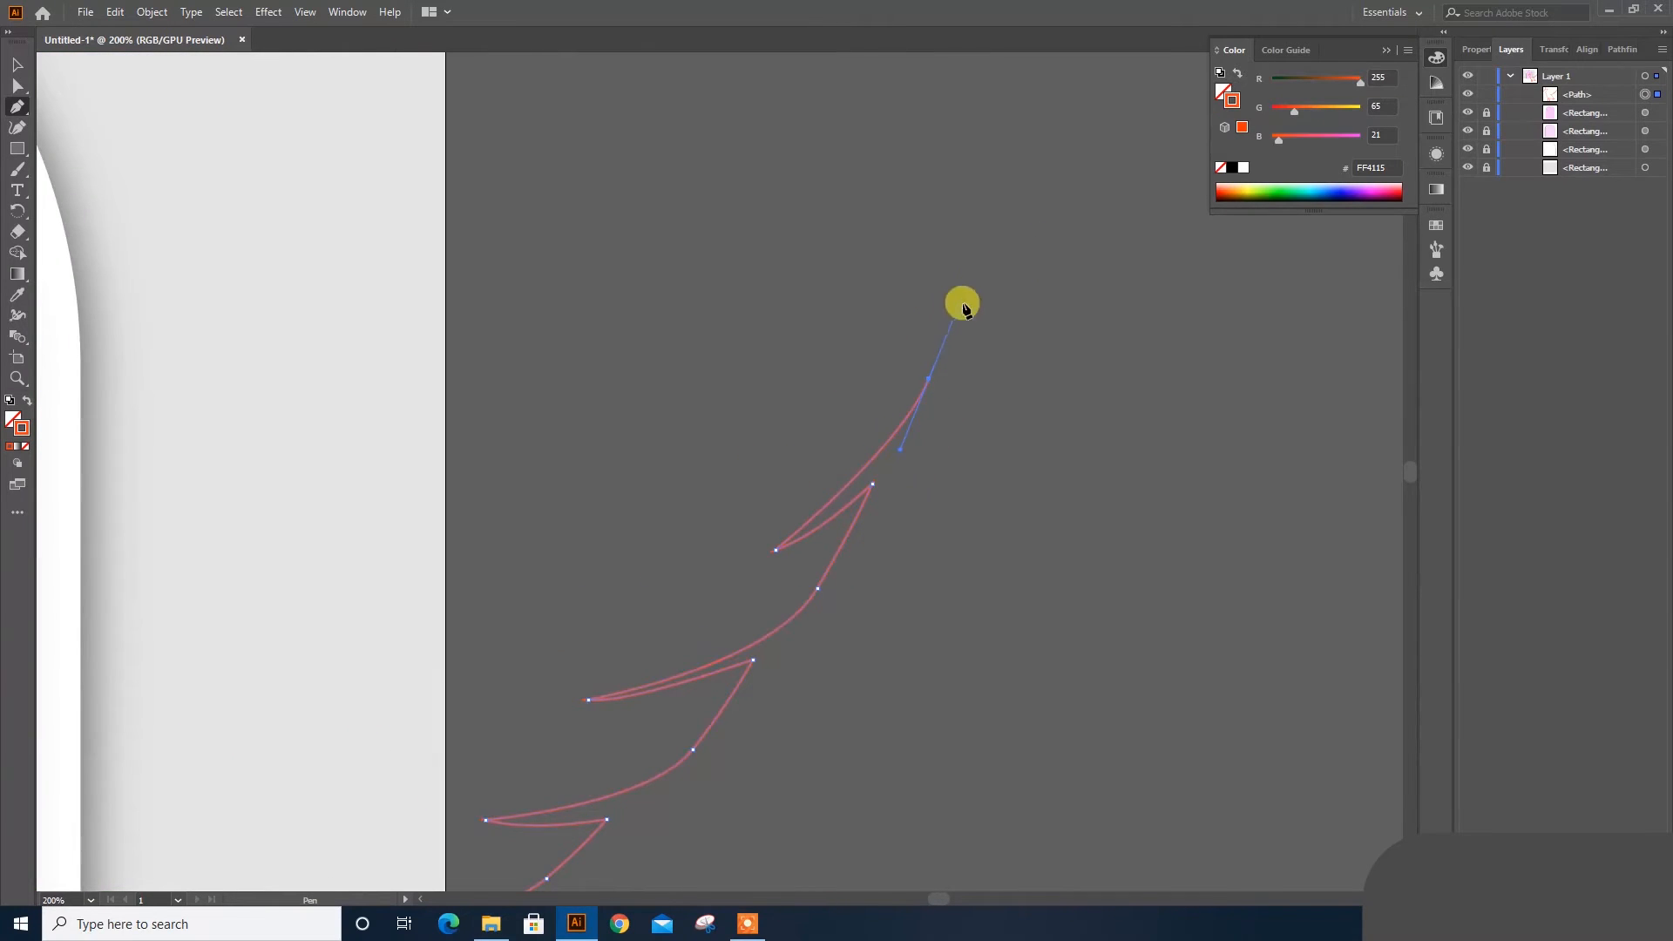
pyautogui.click(977, 207)
pyautogui.moveTo(813, 338); pyautogui.dragTo(724, 372)
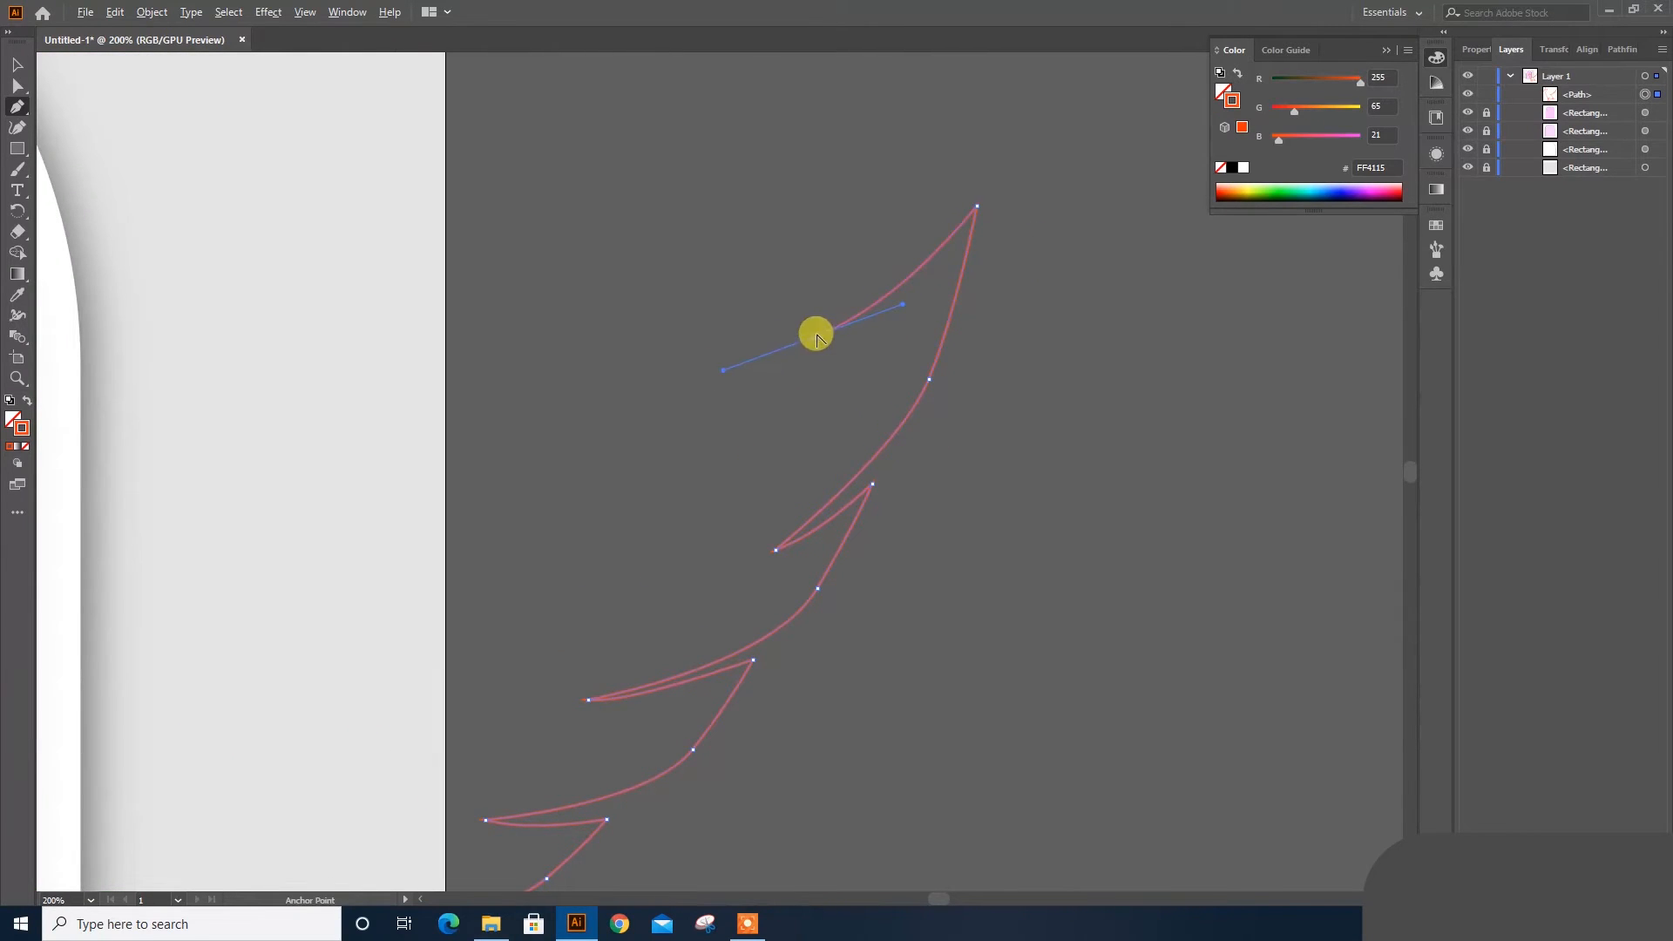
# Step: Finish the long pointed wing tip and curve the wing's upper edge back down onto the artboard
pyautogui.moveTo(813, 337); pyautogui.dragTo(1062, 335)
pyautogui.click(1066, 228)
pyautogui.moveTo(874, 411); pyautogui.dragTo(819, 437)
pyautogui.moveTo(608, 600); pyautogui.dragTo(800, 433)
pyautogui.moveTo(777, 373); pyautogui.dragTo(724, 403)
pyautogui.moveTo(621, 504); pyautogui.dragTo(648, 345)
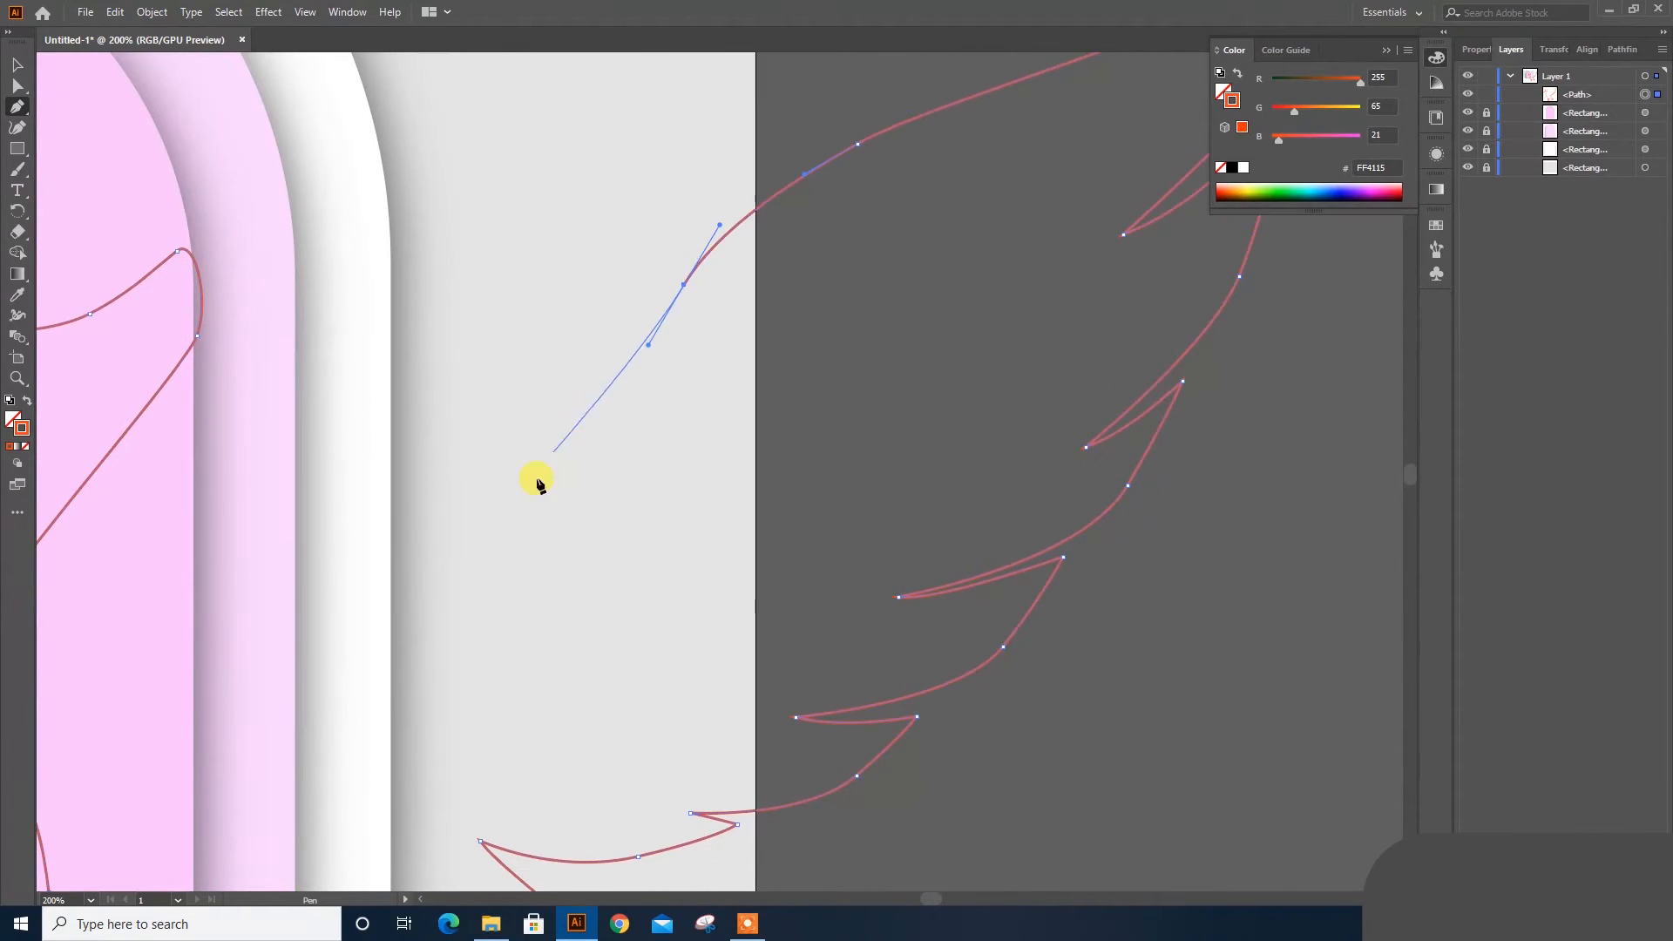
# Step: Continue the path around the wing base, up the back of the neck to the head, and start a crest plume
pyautogui.moveTo(464, 588); pyautogui.dragTo(409, 628)
pyautogui.moveTo(344, 591); pyautogui.dragTo(771, 547)
pyautogui.moveTo(683, 384); pyautogui.dragTo(891, 551)
pyautogui.moveTo(881, 473); pyautogui.dragTo(817, 447)
pyautogui.moveTo(717, 416); pyautogui.dragTo(1090, 516)
# Step: Extend the long crest plume to the right with a hooked pointed tip, undoing the misplaced anchors first
pyautogui.moveTo(1266, 535); pyautogui.dragTo(1292, 513)
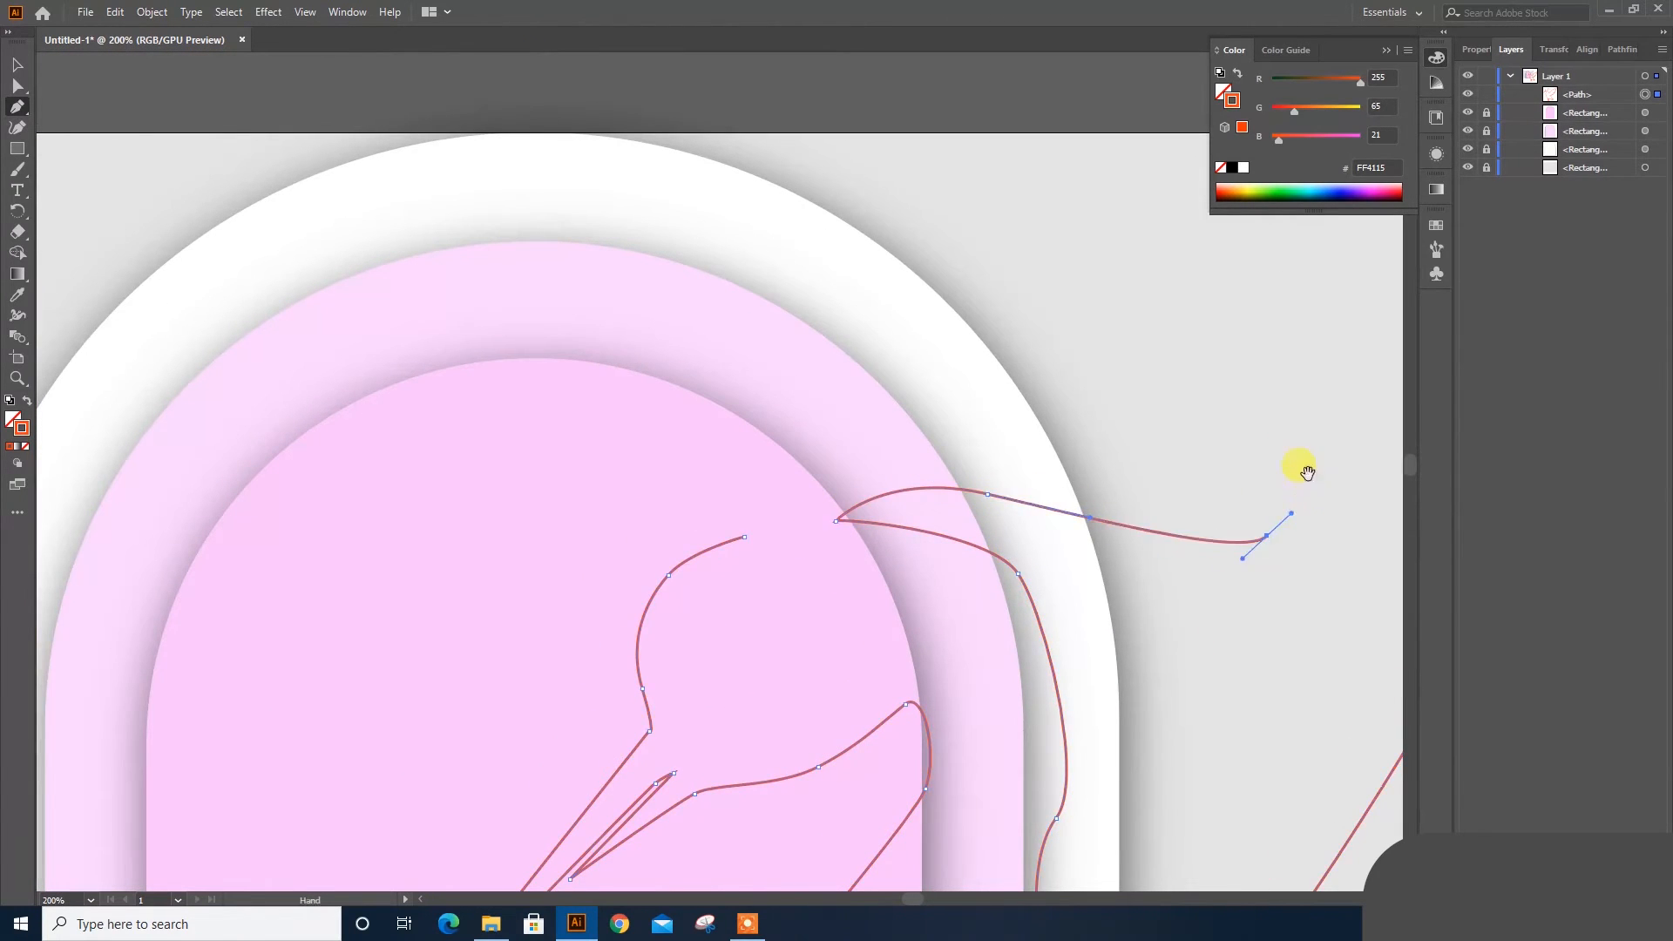
pyautogui.moveTo(1327, 446); pyautogui.dragTo(992, 508)
pyautogui.hotkey('ctrl', 'z')
pyautogui.hotkey('ctrl', 'z')
pyautogui.moveTo(983, 583); pyautogui.dragTo(1006, 539)
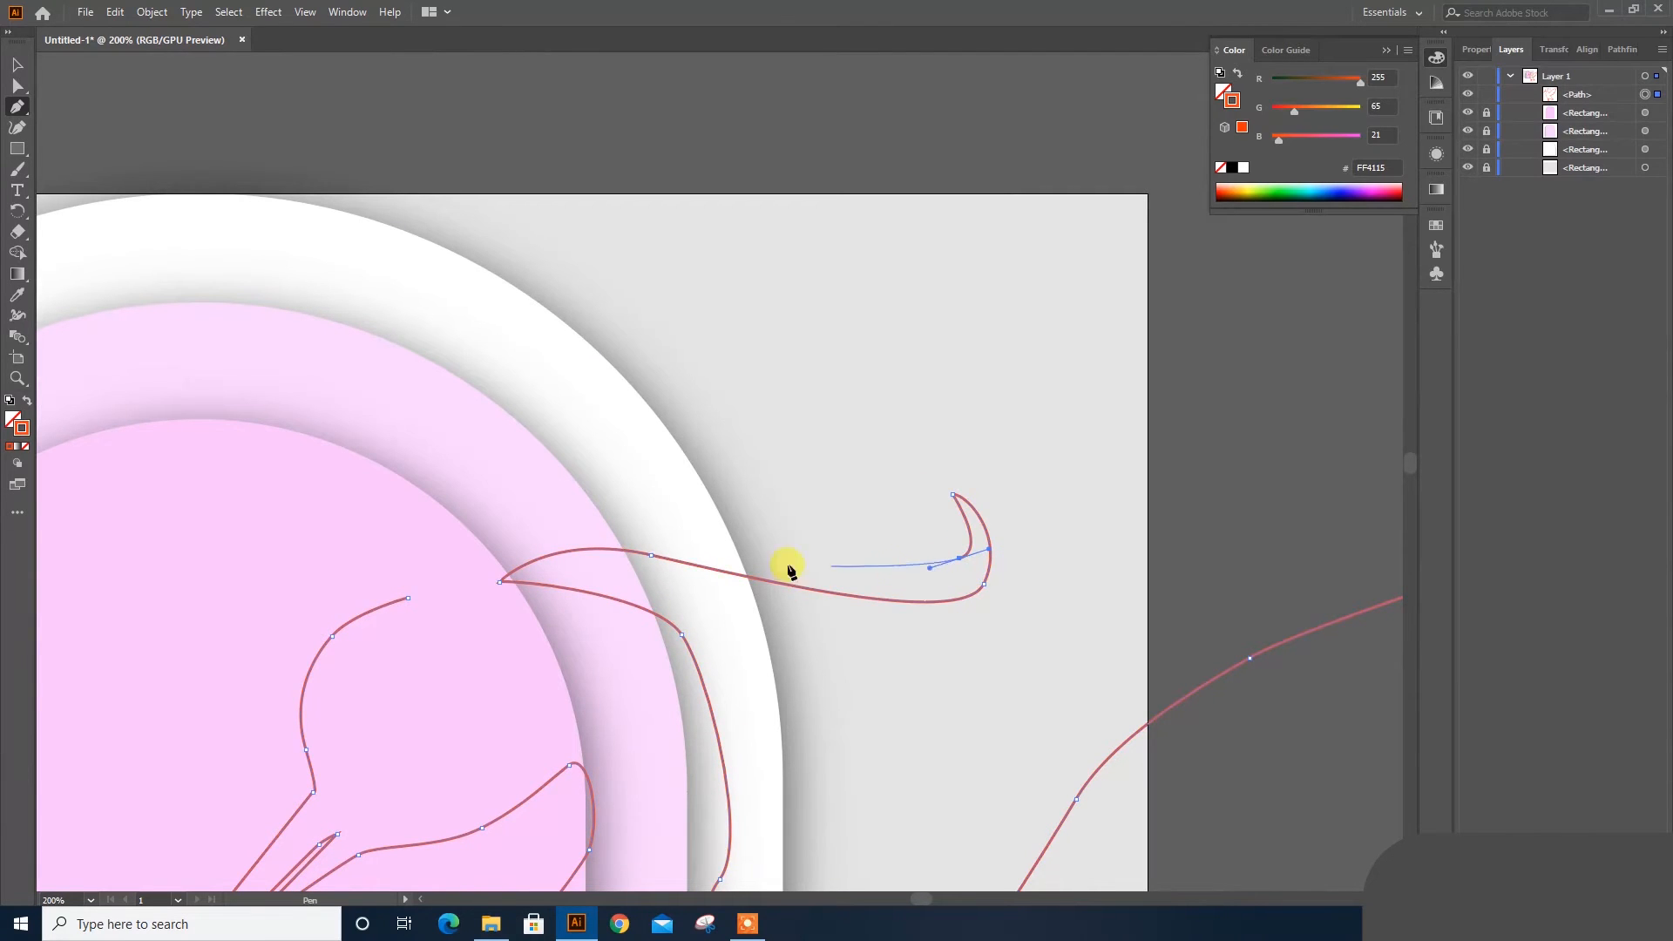
# Step: Bring the long plume back to the head, add a shorter hooked plume above it, and close the path at its start
pyautogui.moveTo(714, 534); pyautogui.dragTo(653, 517)
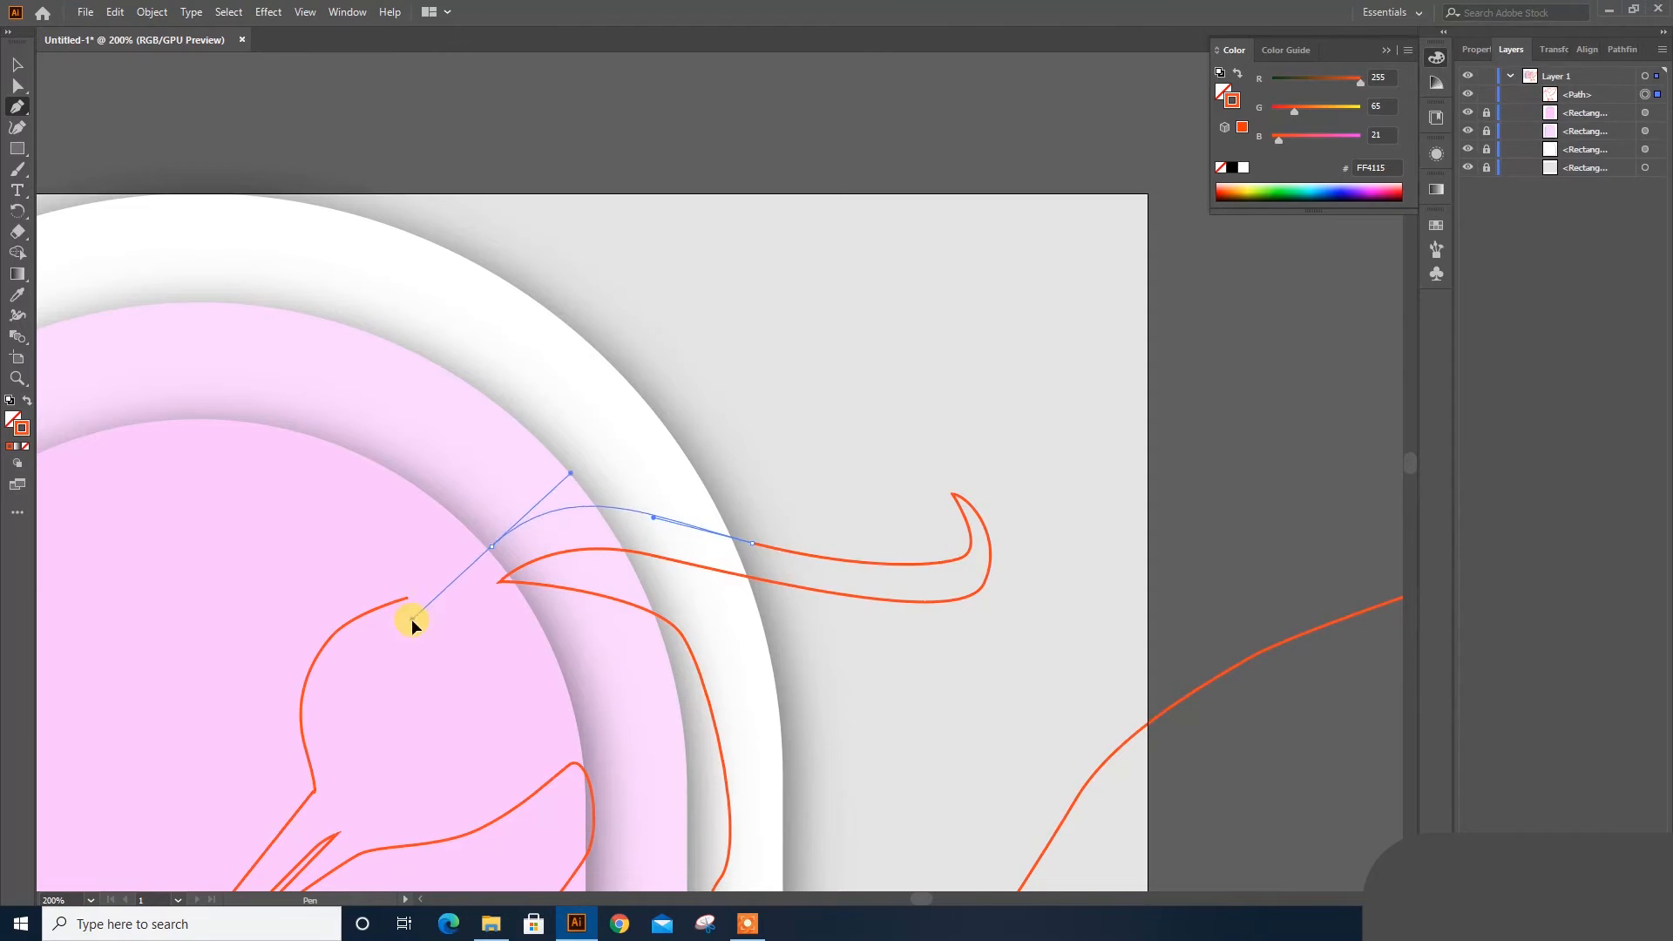
pyautogui.moveTo(411, 619); pyautogui.dragTo(415, 618)
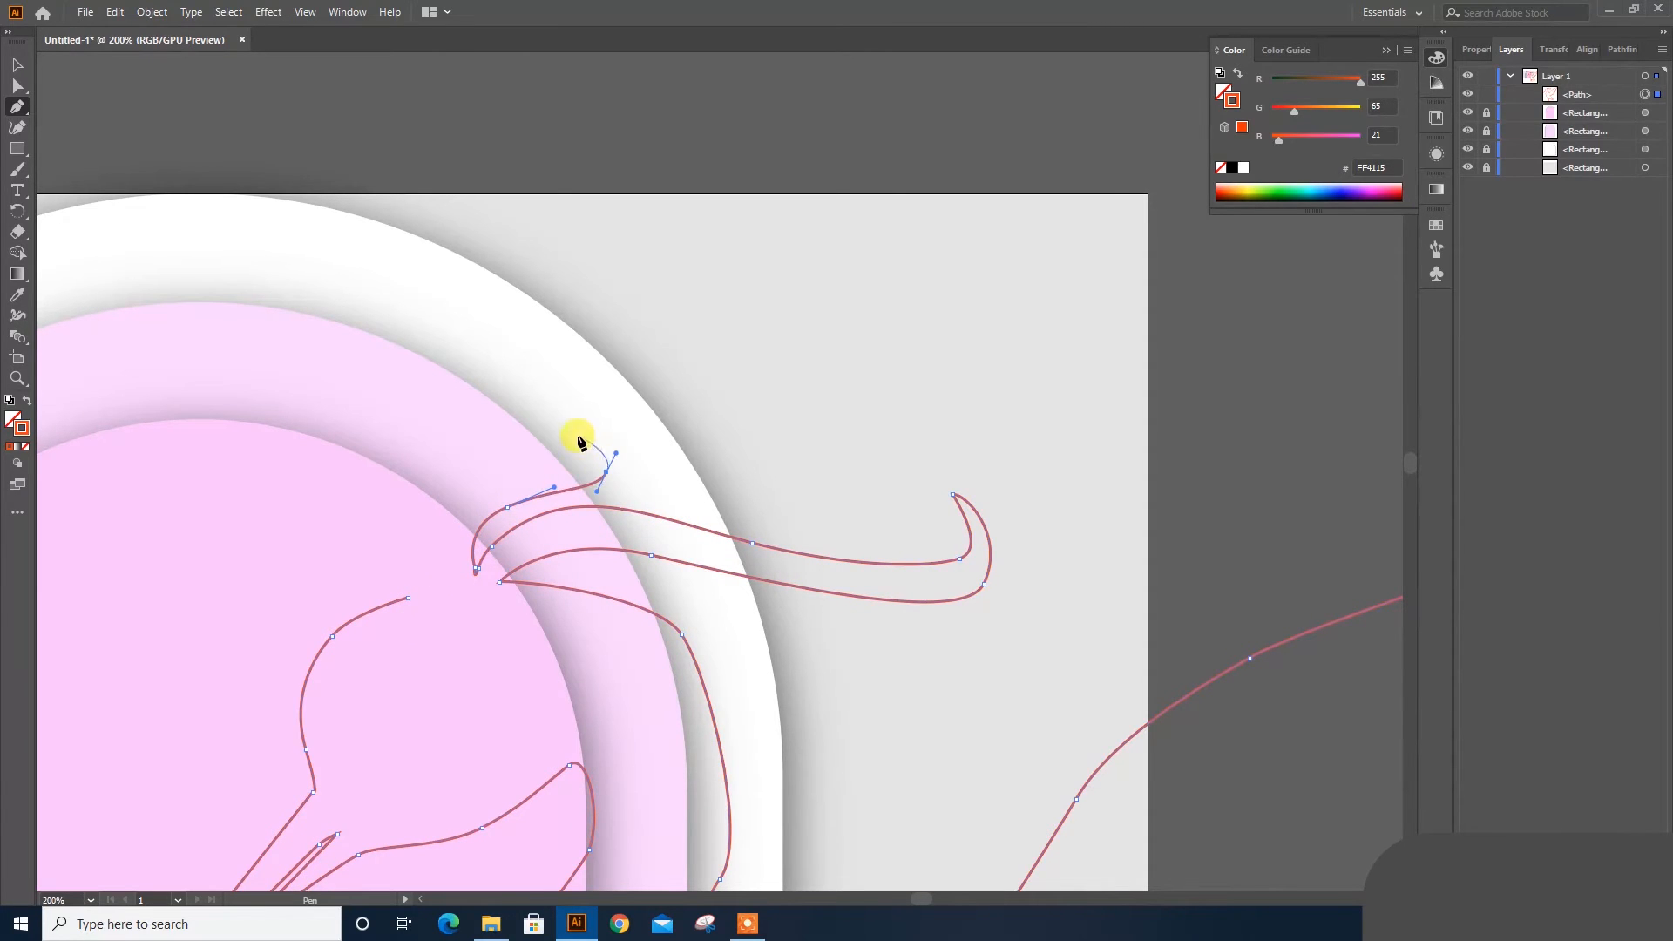
pyautogui.moveTo(608, 432); pyautogui.dragTo(605, 425)
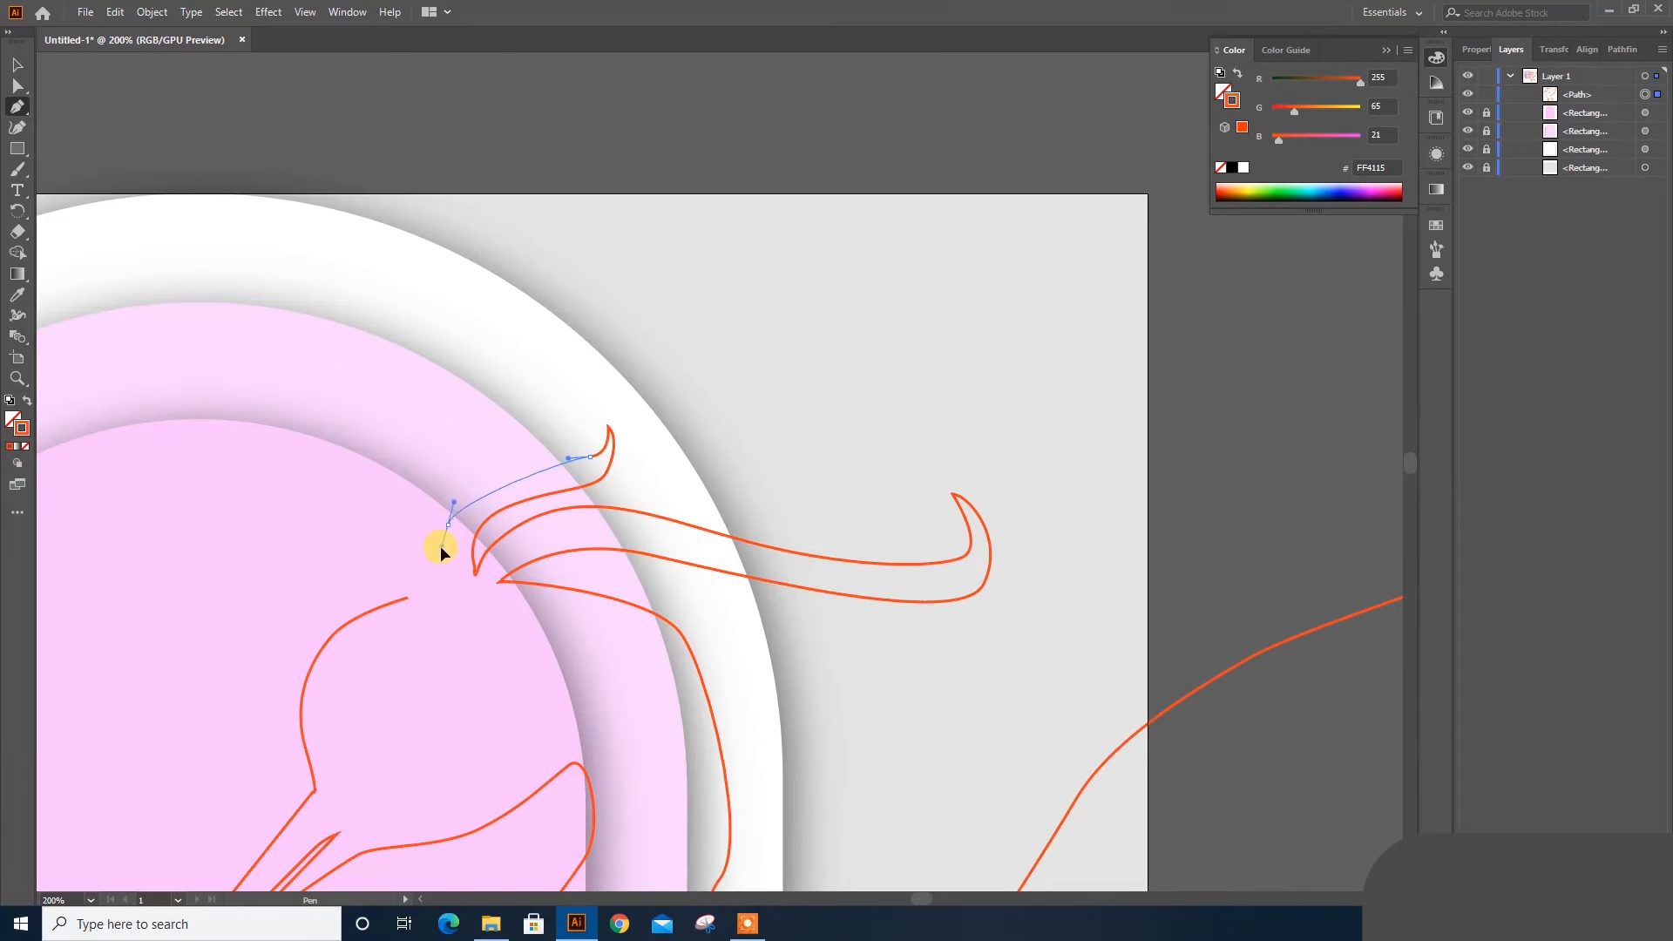
pyautogui.press('v')
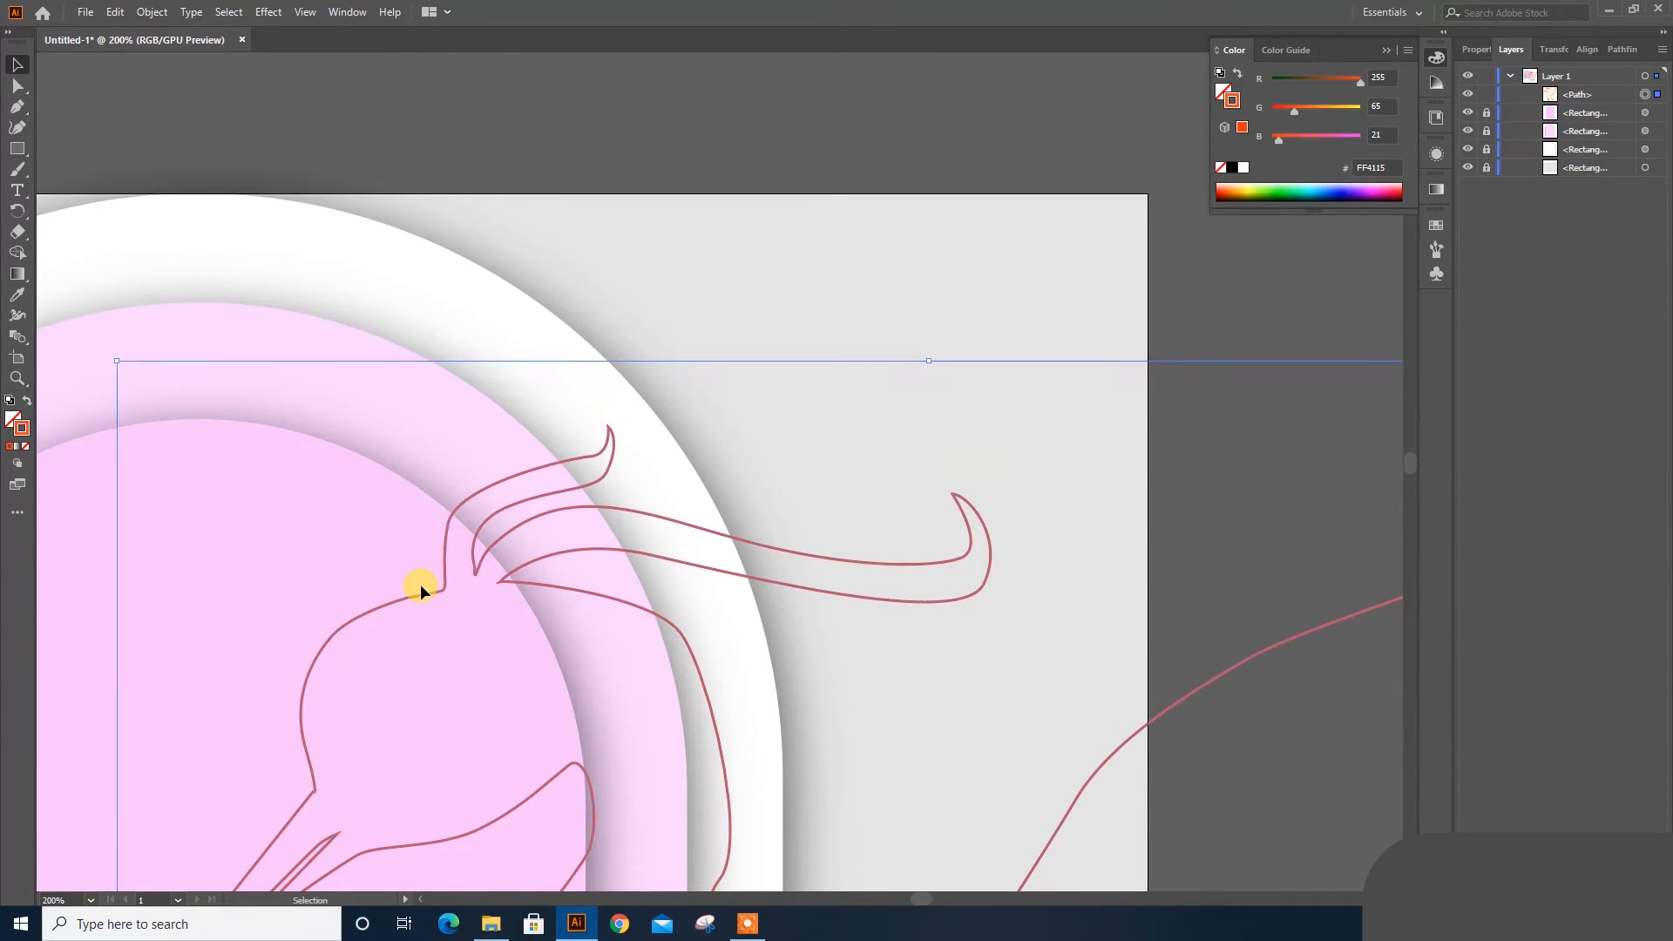
# Step: Sample the white outer arch so the bird shape gets a white fill and no stroke
pyautogui.hotkey('ctrl', '0')
pyautogui.press('i')
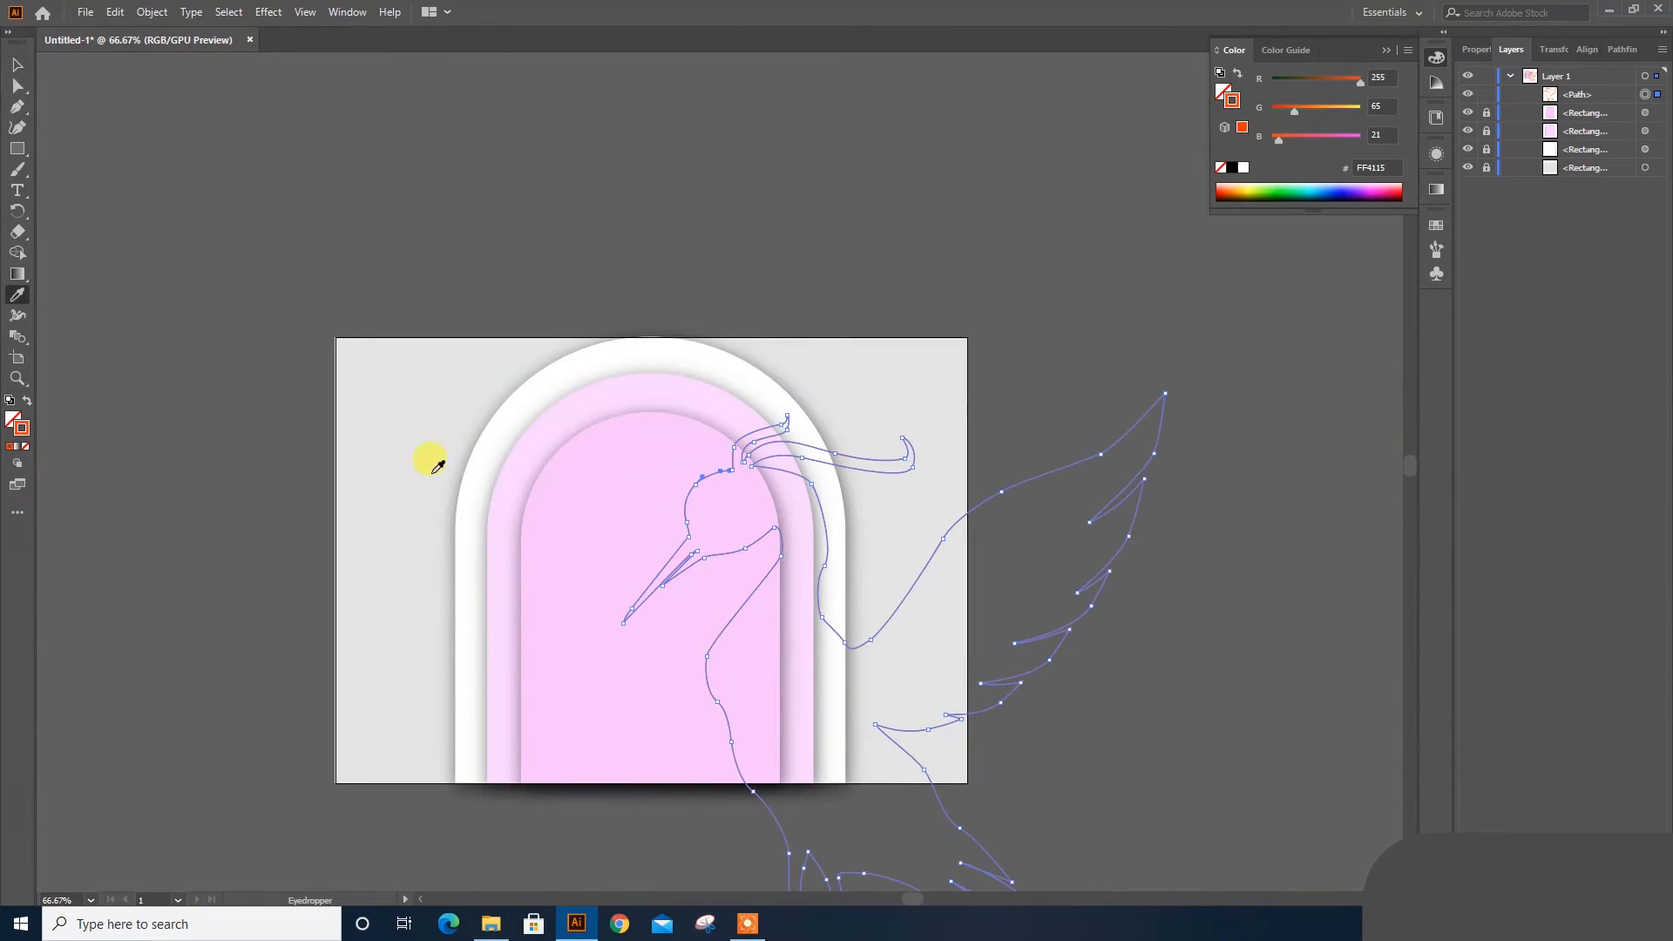
pyautogui.click(484, 452)
pyautogui.press('v')
# Step: Scale the white bird down and move it over the right side of the arches within the artboard
pyautogui.moveTo(1165, 395); pyautogui.dragTo(954, 632)
pyautogui.moveTo(880, 726); pyautogui.dragTo(866, 561)
pyautogui.click(1048, 553)
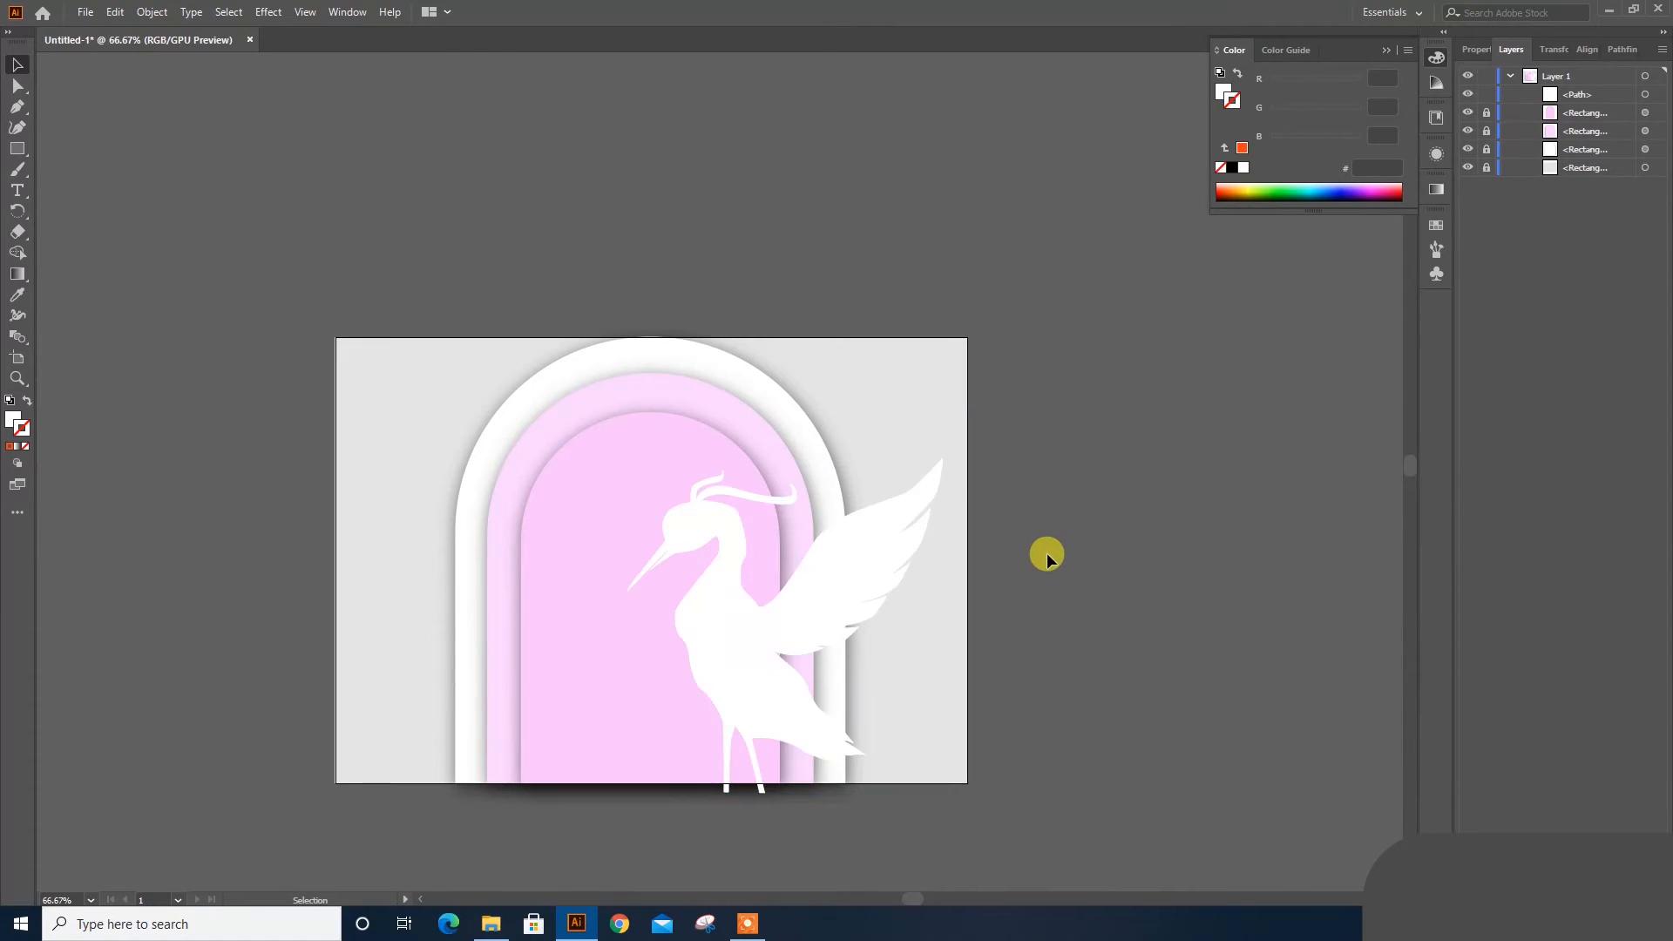
# Step: Enlarge the bird slightly and shift it right so its wing tip nears the artboard's right edge
pyautogui.hotkey('ctrl', '+')
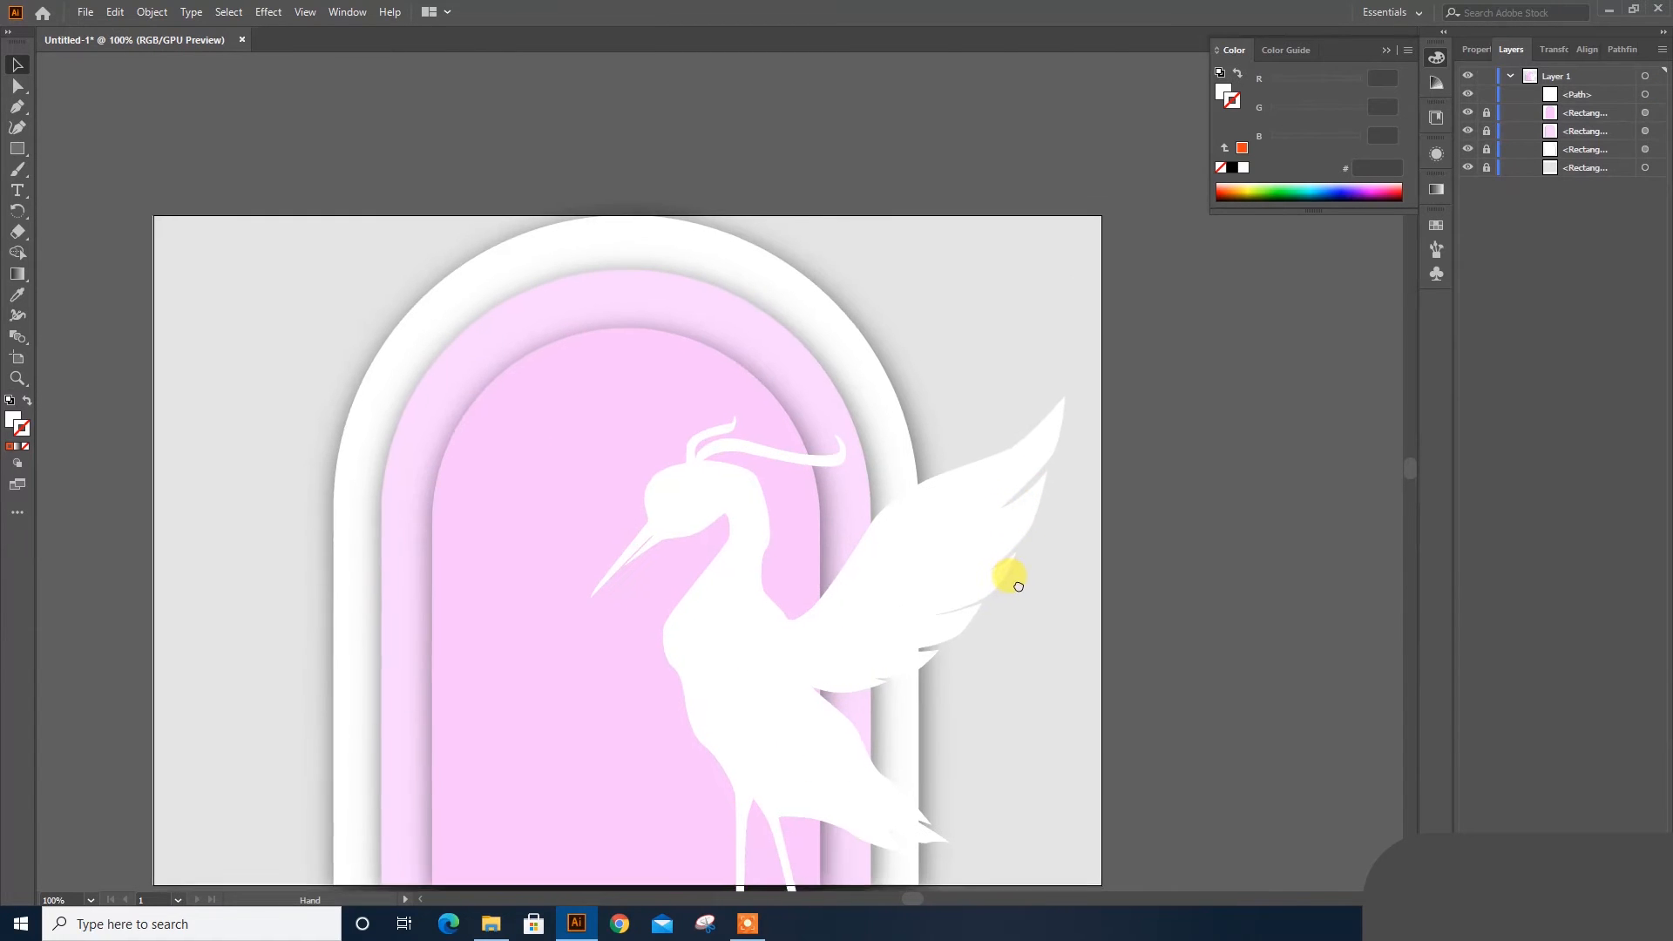
pyautogui.click(714, 482)
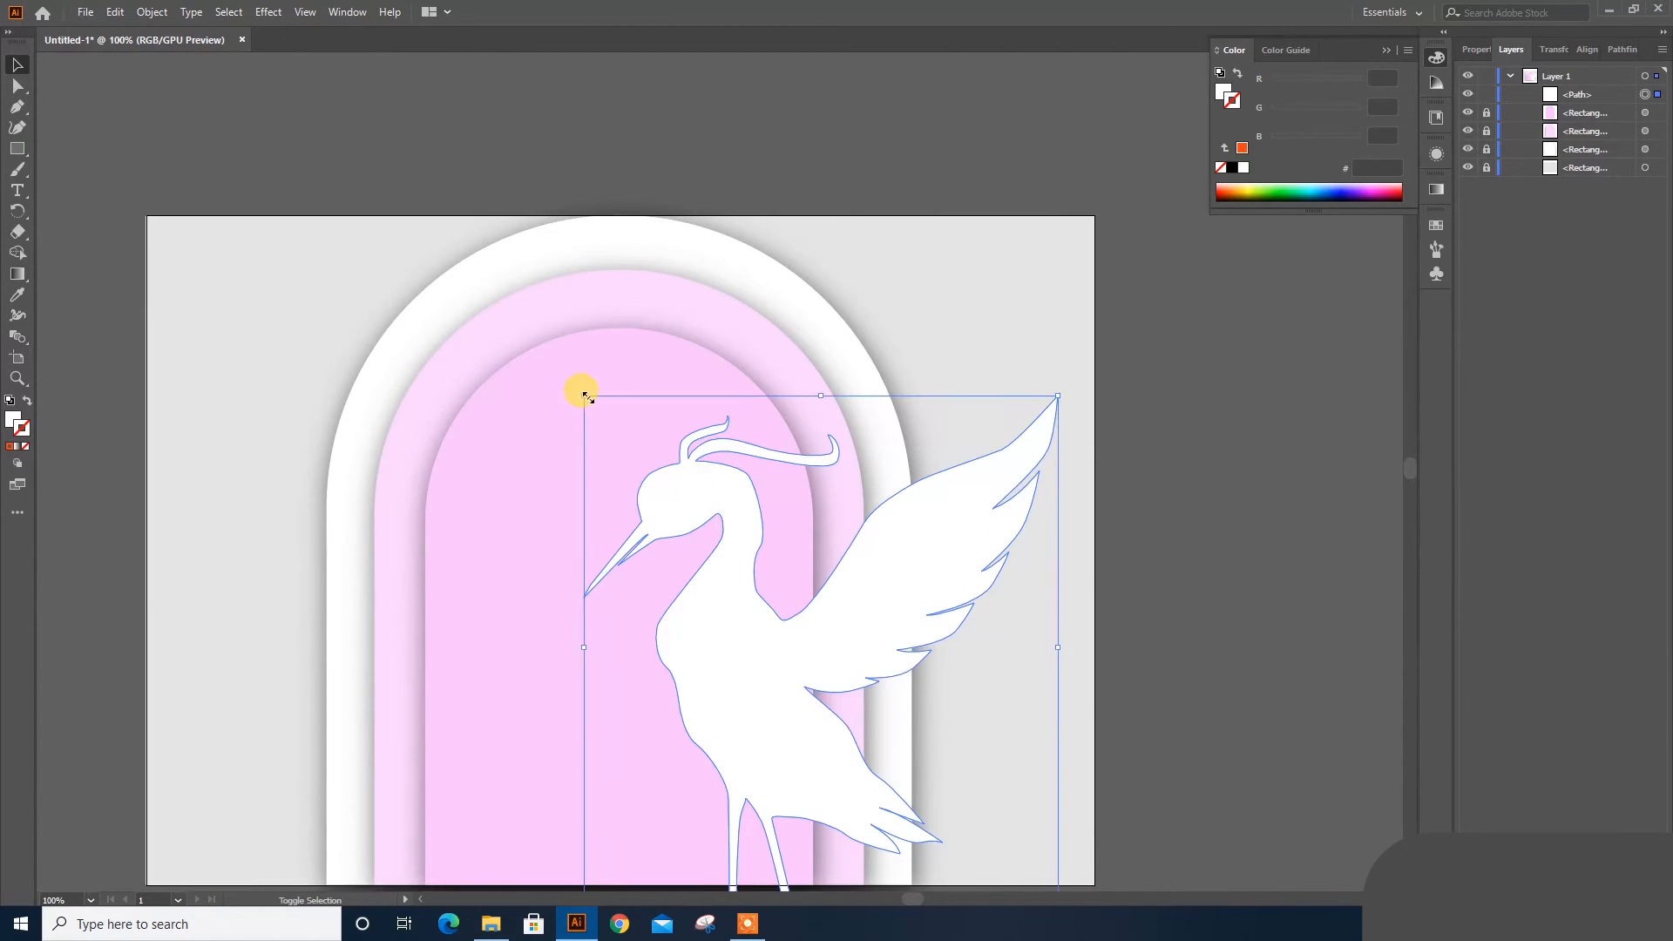
pyautogui.moveTo(585, 397); pyautogui.dragTo(548, 336)
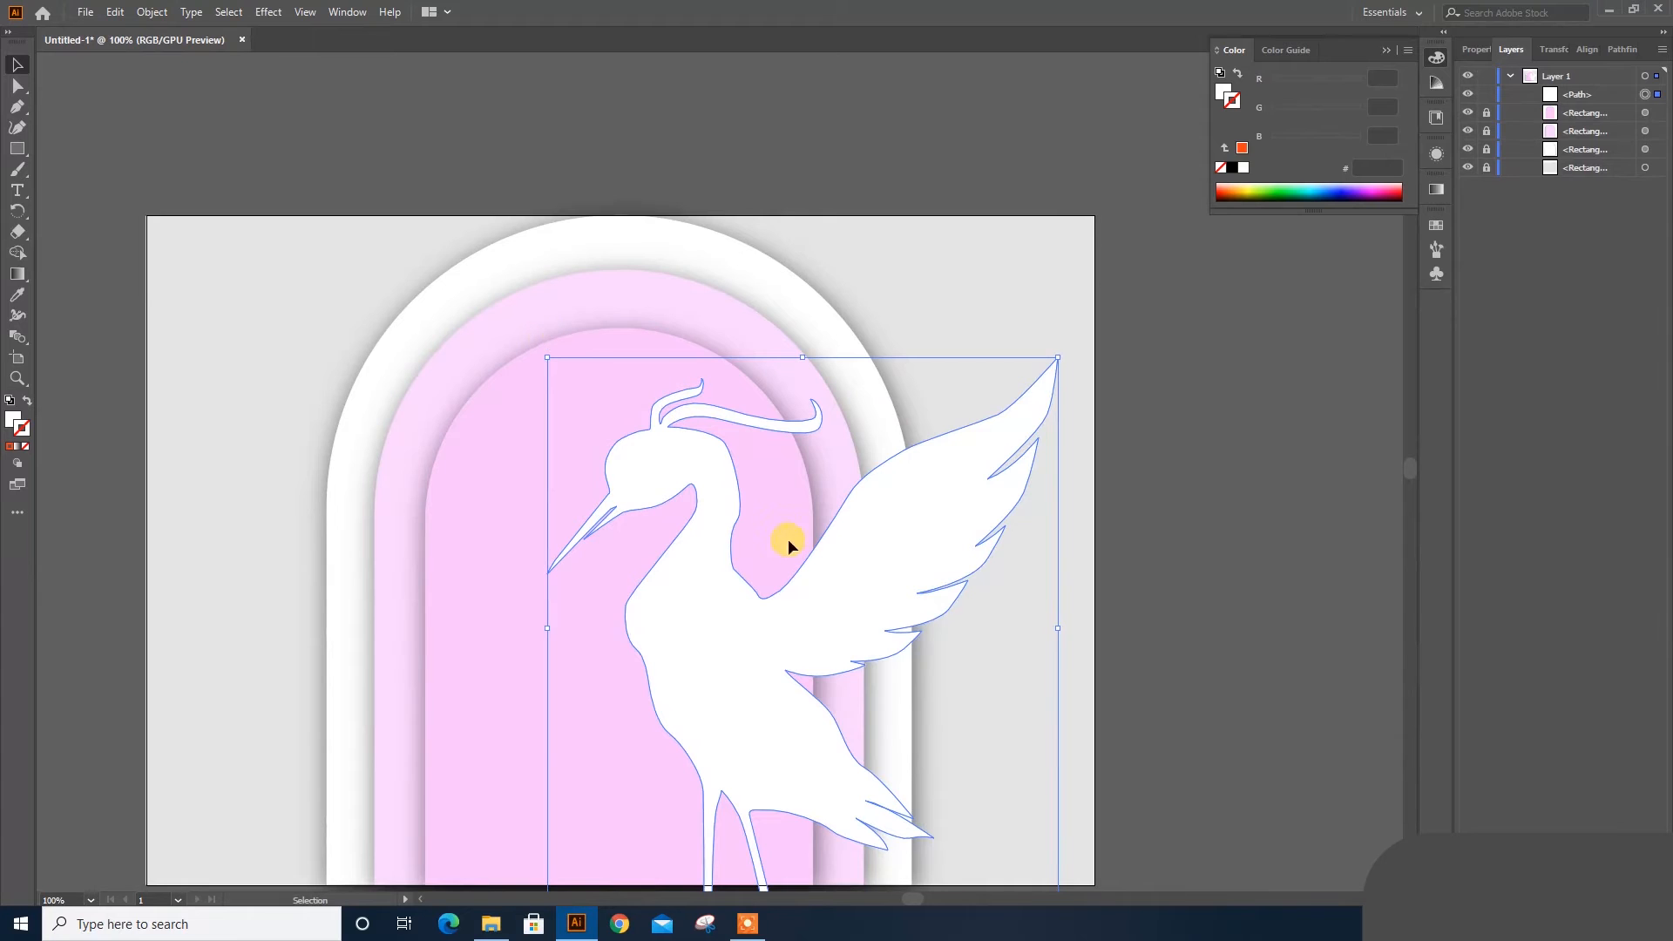
pyautogui.moveTo(840, 551); pyautogui.dragTo(880, 540)
pyautogui.press('space')
pyautogui.click(1141, 569)
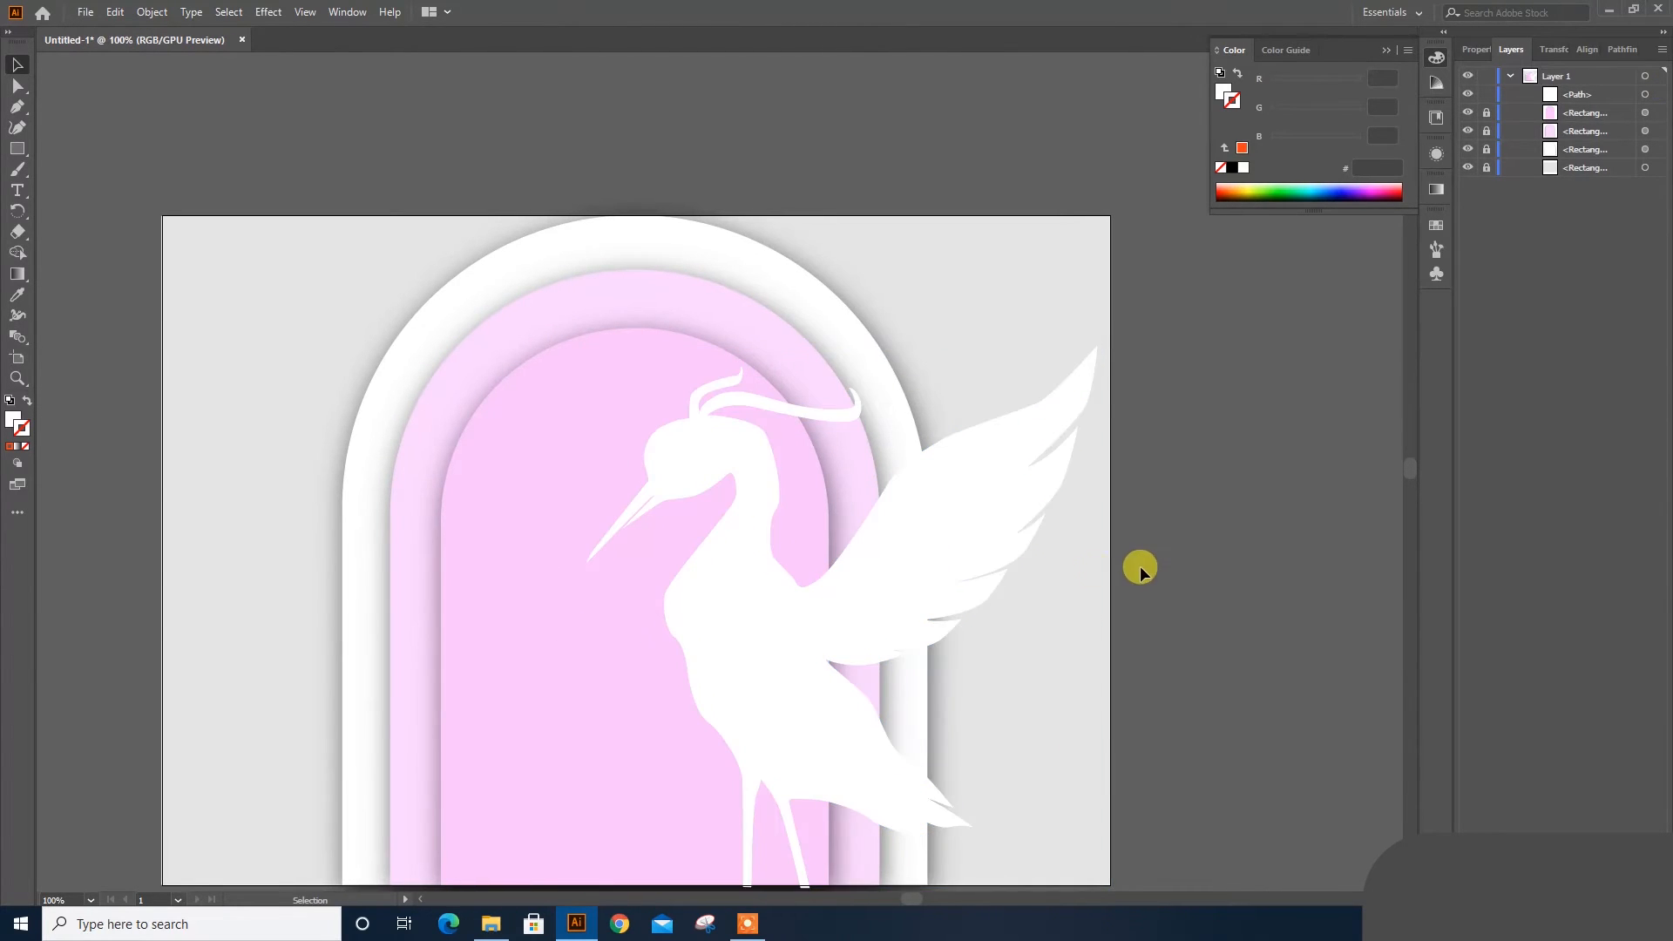
# Step: Smooth the back of the bird's head and neck by adjusting the direction handles of its anchor points
pyautogui.press('a')
pyautogui.hotkey('ctrl', '+')
pyautogui.hotkey('ctrl', '+')
pyautogui.hotkey('ctrl', '+')
pyautogui.hotkey('ctrl', '+')
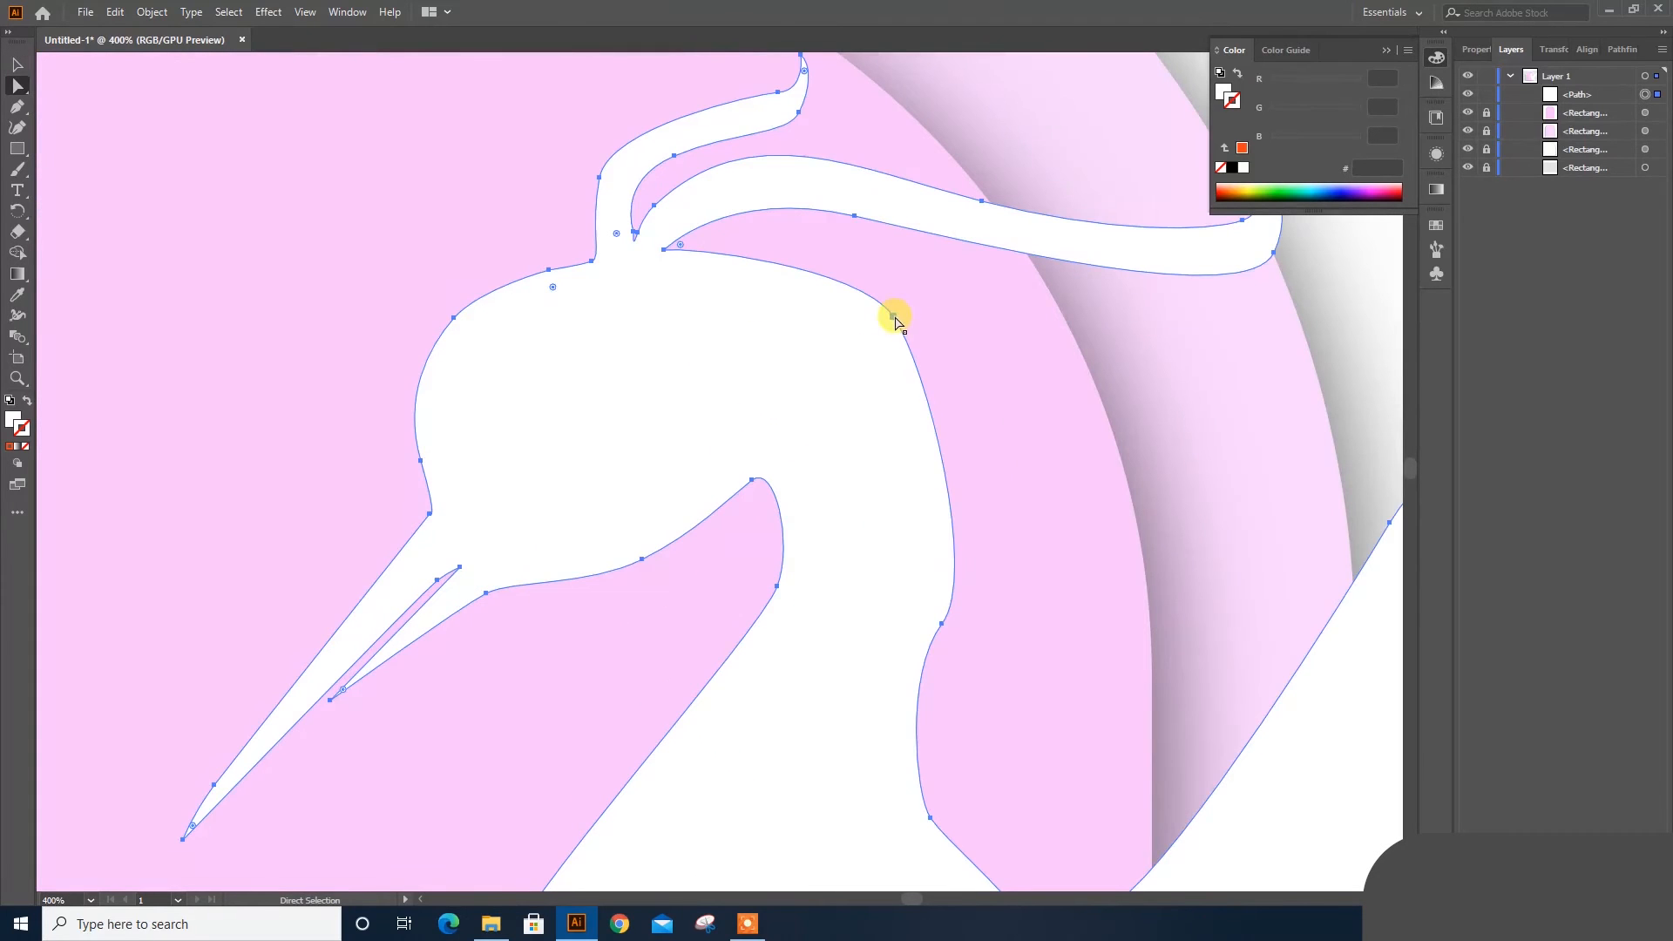
pyautogui.moveTo(860, 265); pyautogui.dragTo(837, 246)
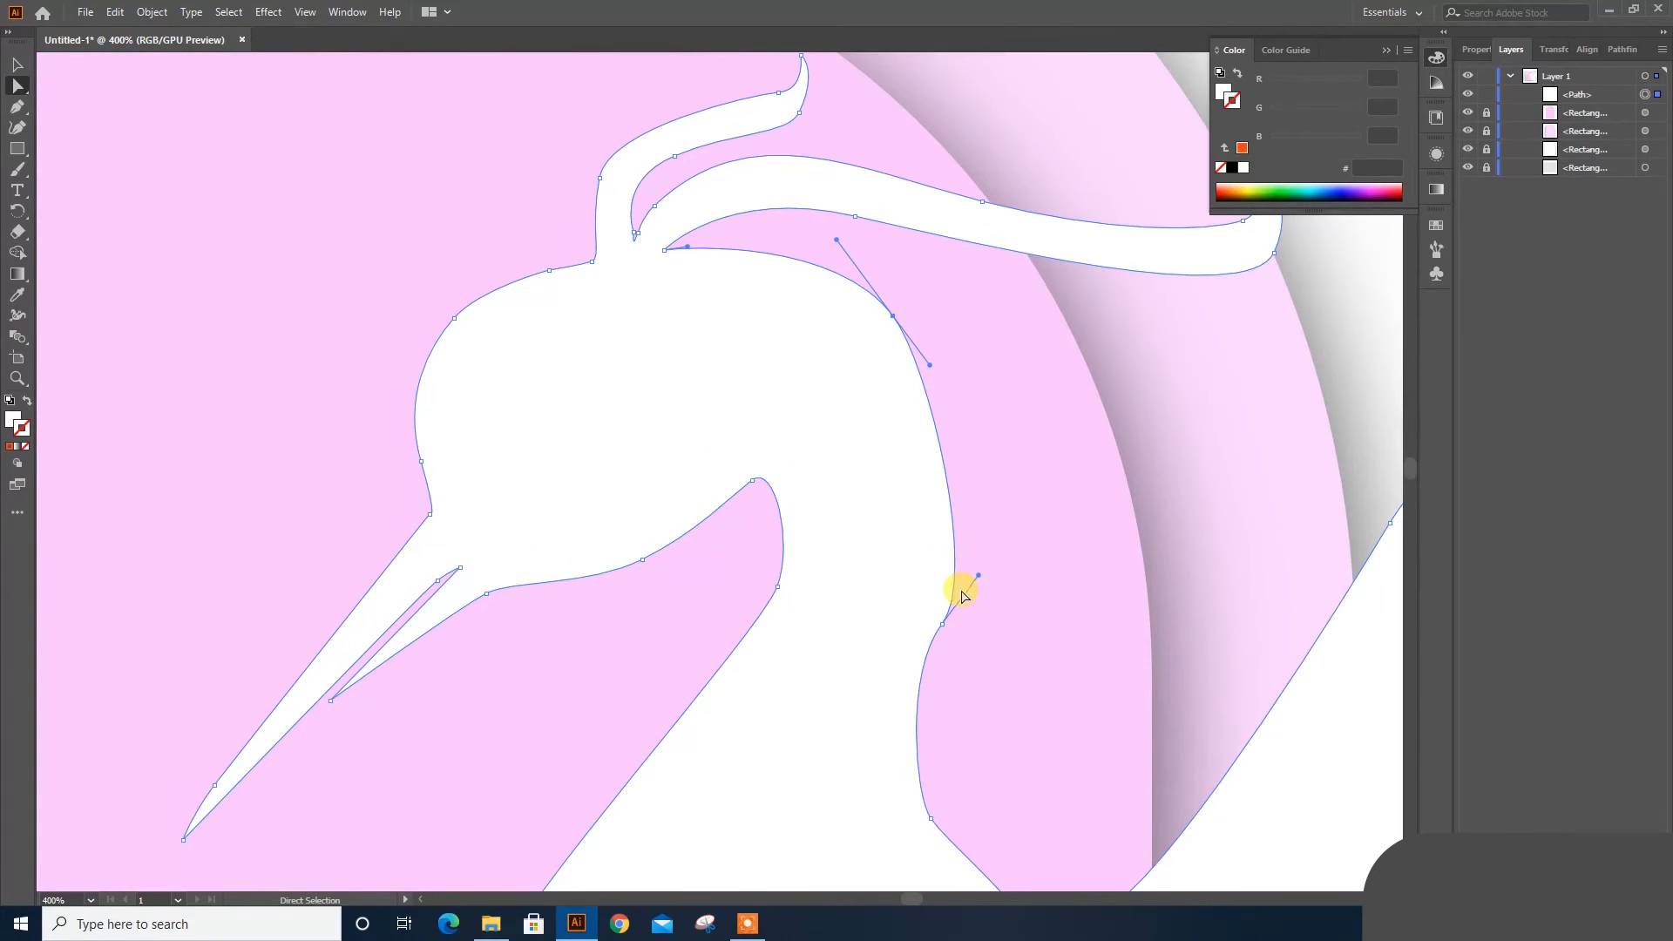
pyautogui.moveTo(977, 575); pyautogui.dragTo(974, 521)
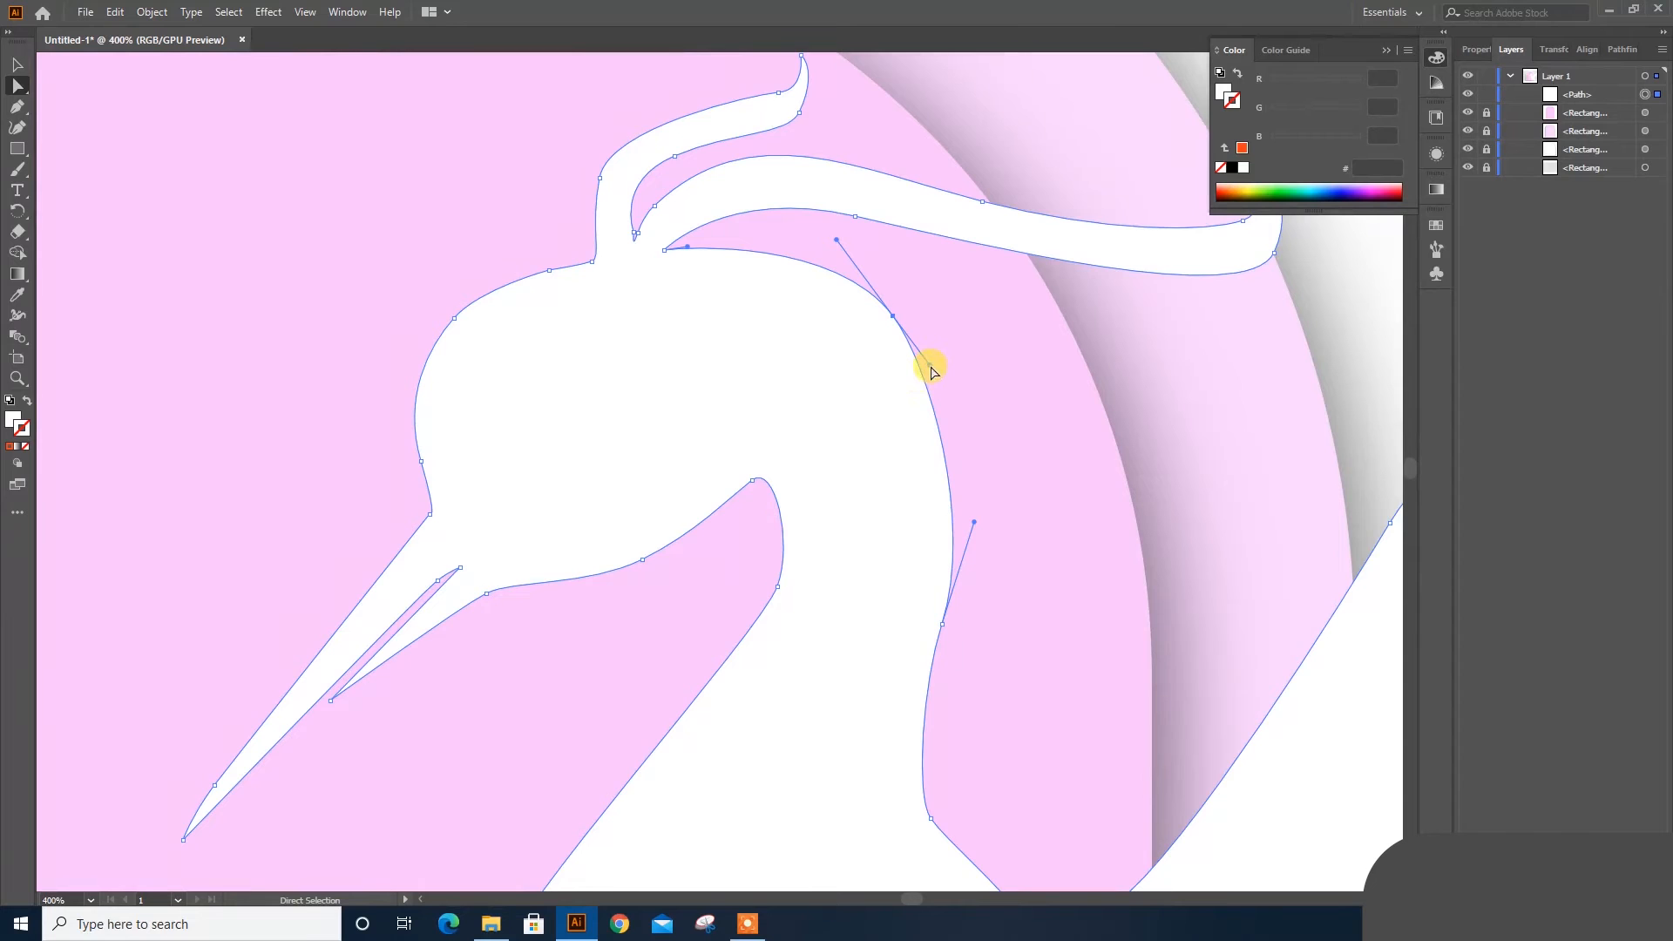
pyautogui.moveTo(930, 366); pyautogui.dragTo(949, 378)
# Step: Move the anchor where the bird's forehead meets the beak slightly upward and deselect the shape
pyautogui.scroll(-3, 953, 448)
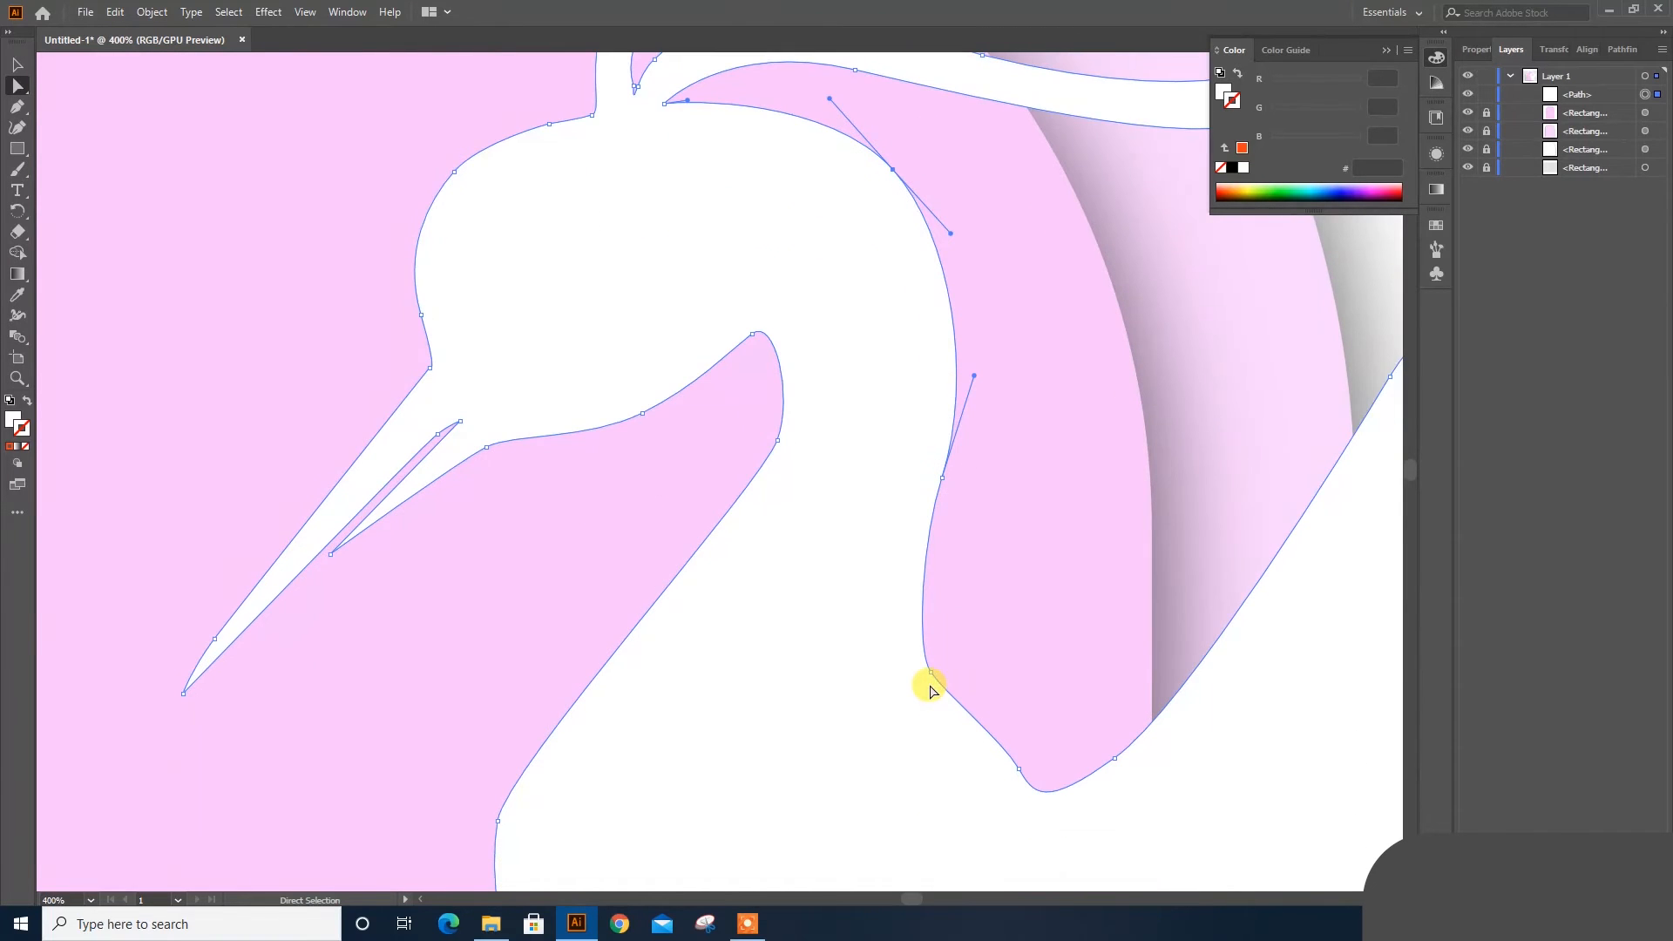
pyautogui.scroll(-5, 931, 691)
pyautogui.scroll(5, 617, 598)
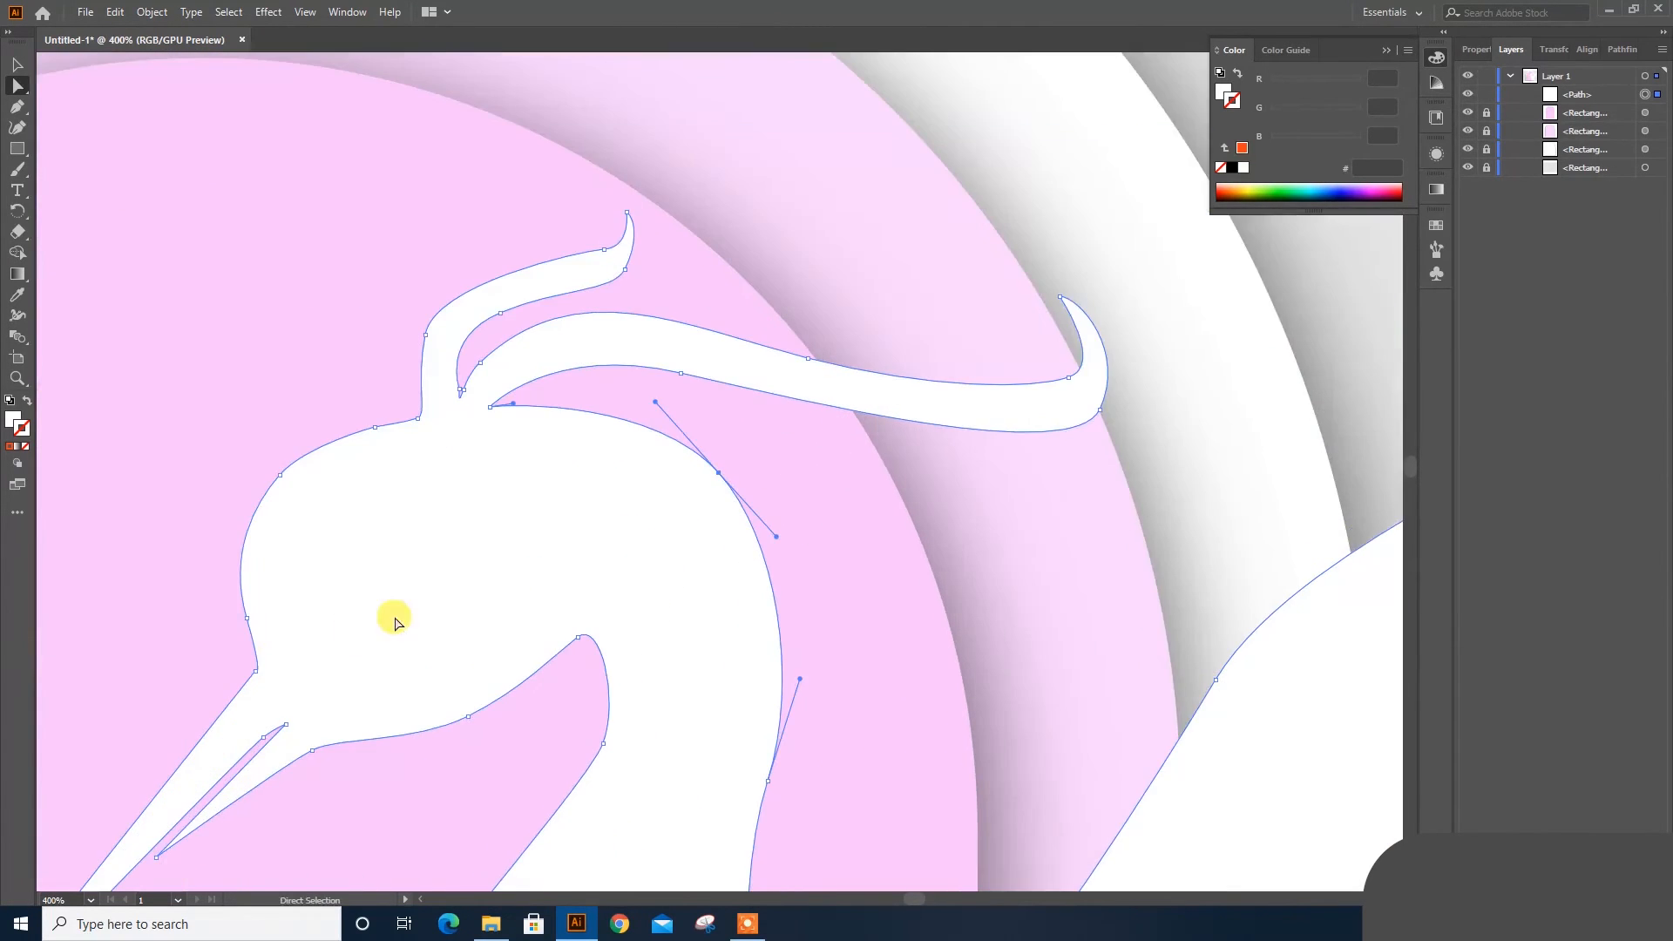
pyautogui.moveTo(274, 633); pyautogui.dragTo(893, 503)
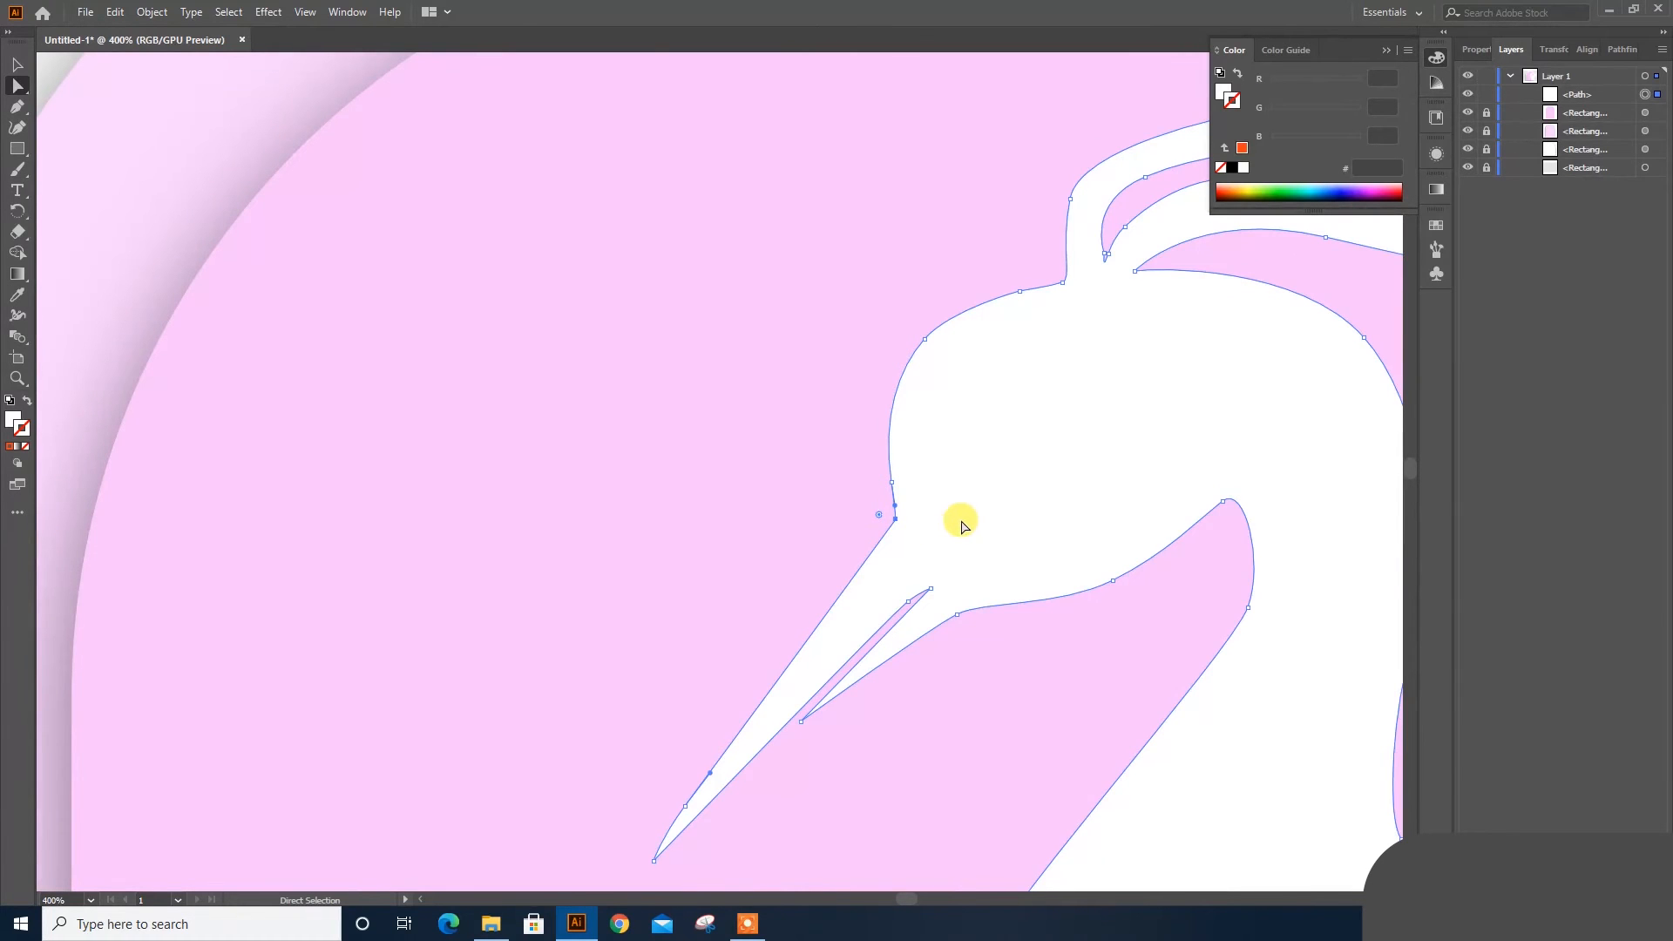
pyautogui.hotkey('ctrl', '1')
pyautogui.press('v')
pyautogui.click(1299, 579)
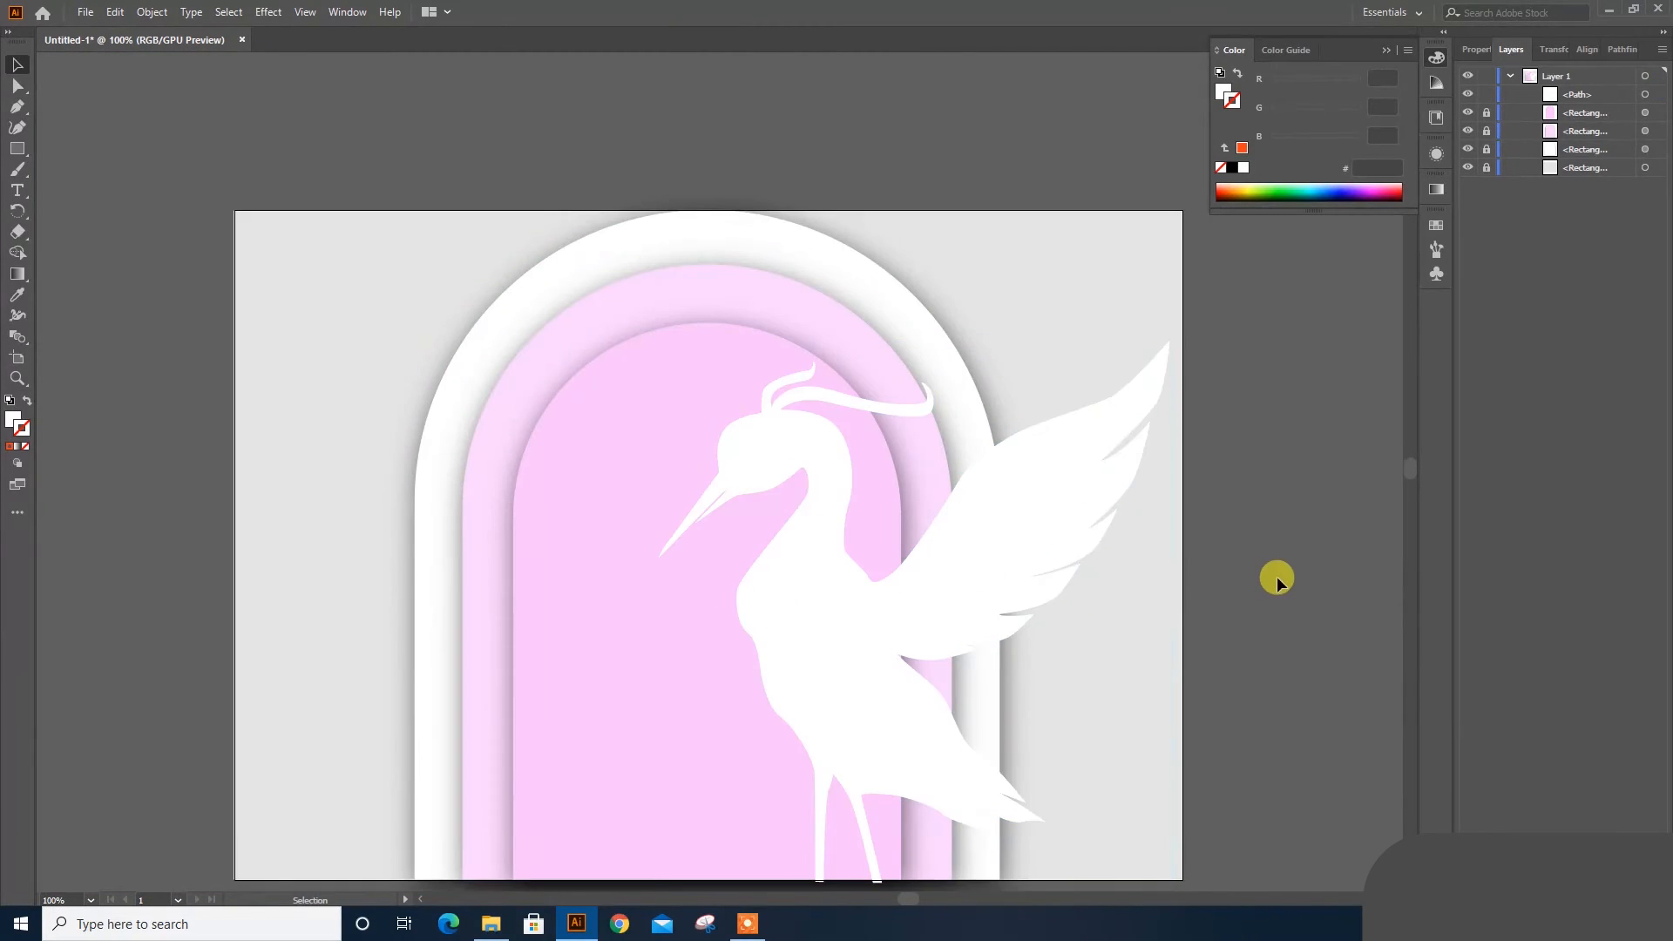
# Step: Reshape the bird's breast into a smoother curve with the Direct Selection tool and deselect the shape
pyautogui.hotkey('ctrl', '+')
pyautogui.moveTo(1202, 656); pyautogui.dragTo(1054, 574)
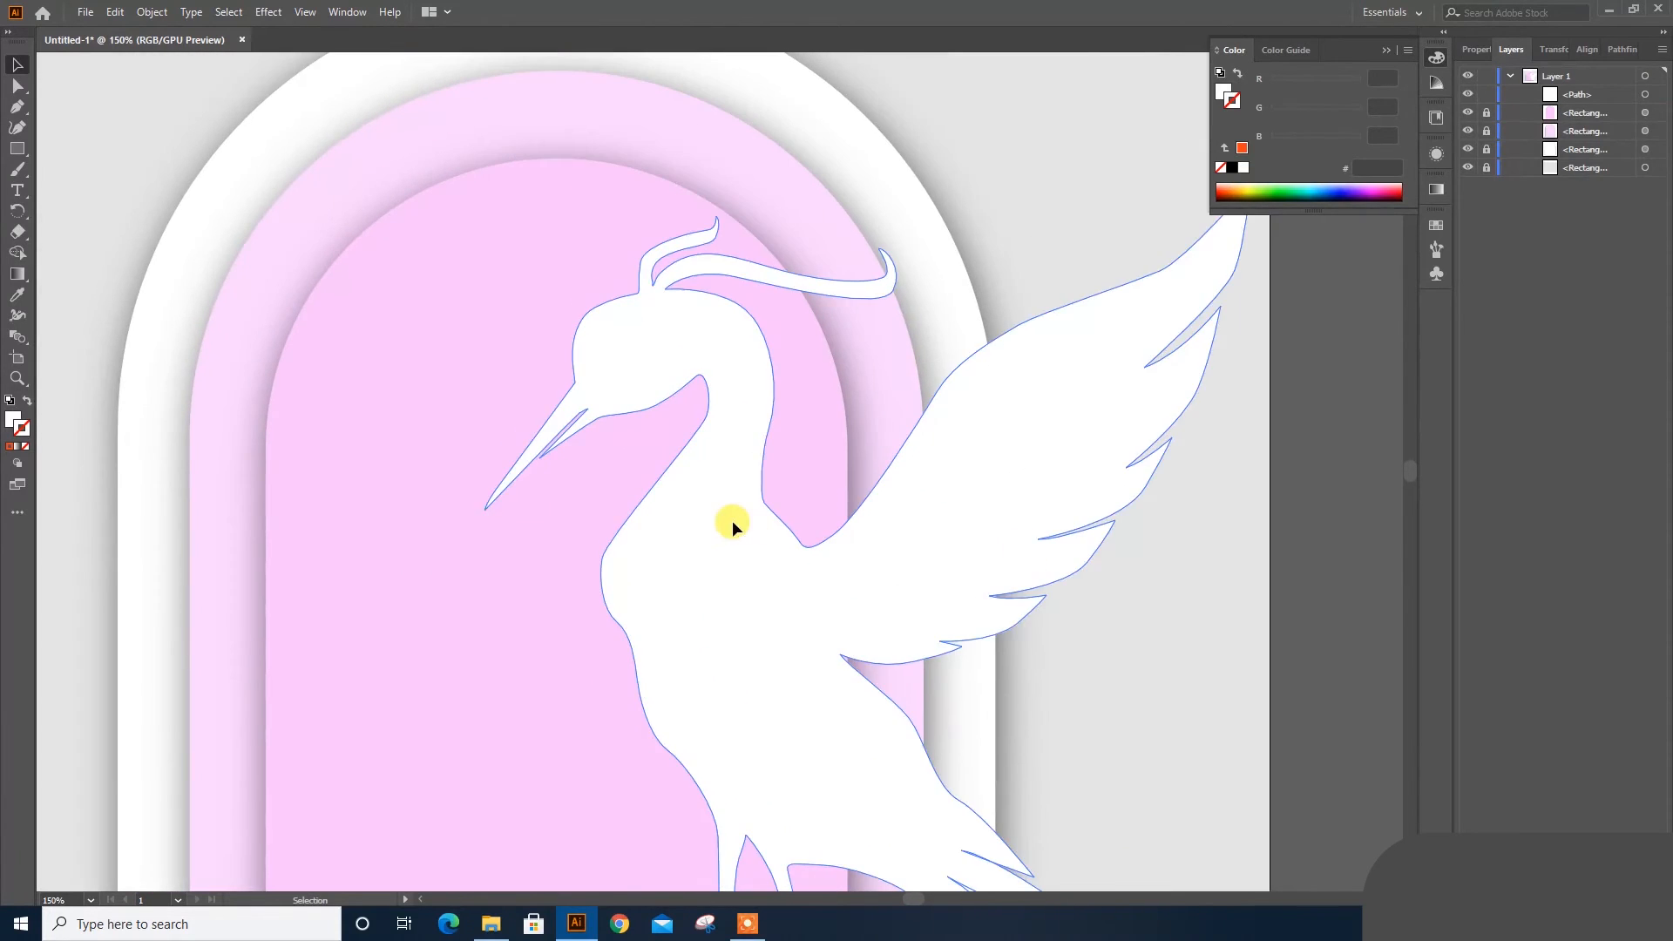
pyautogui.click(732, 521)
pyautogui.hotkey('ctrl', '+')
pyautogui.hotkey('ctrl', '+')
pyautogui.moveTo(249, 379); pyautogui.dragTo(633, 477)
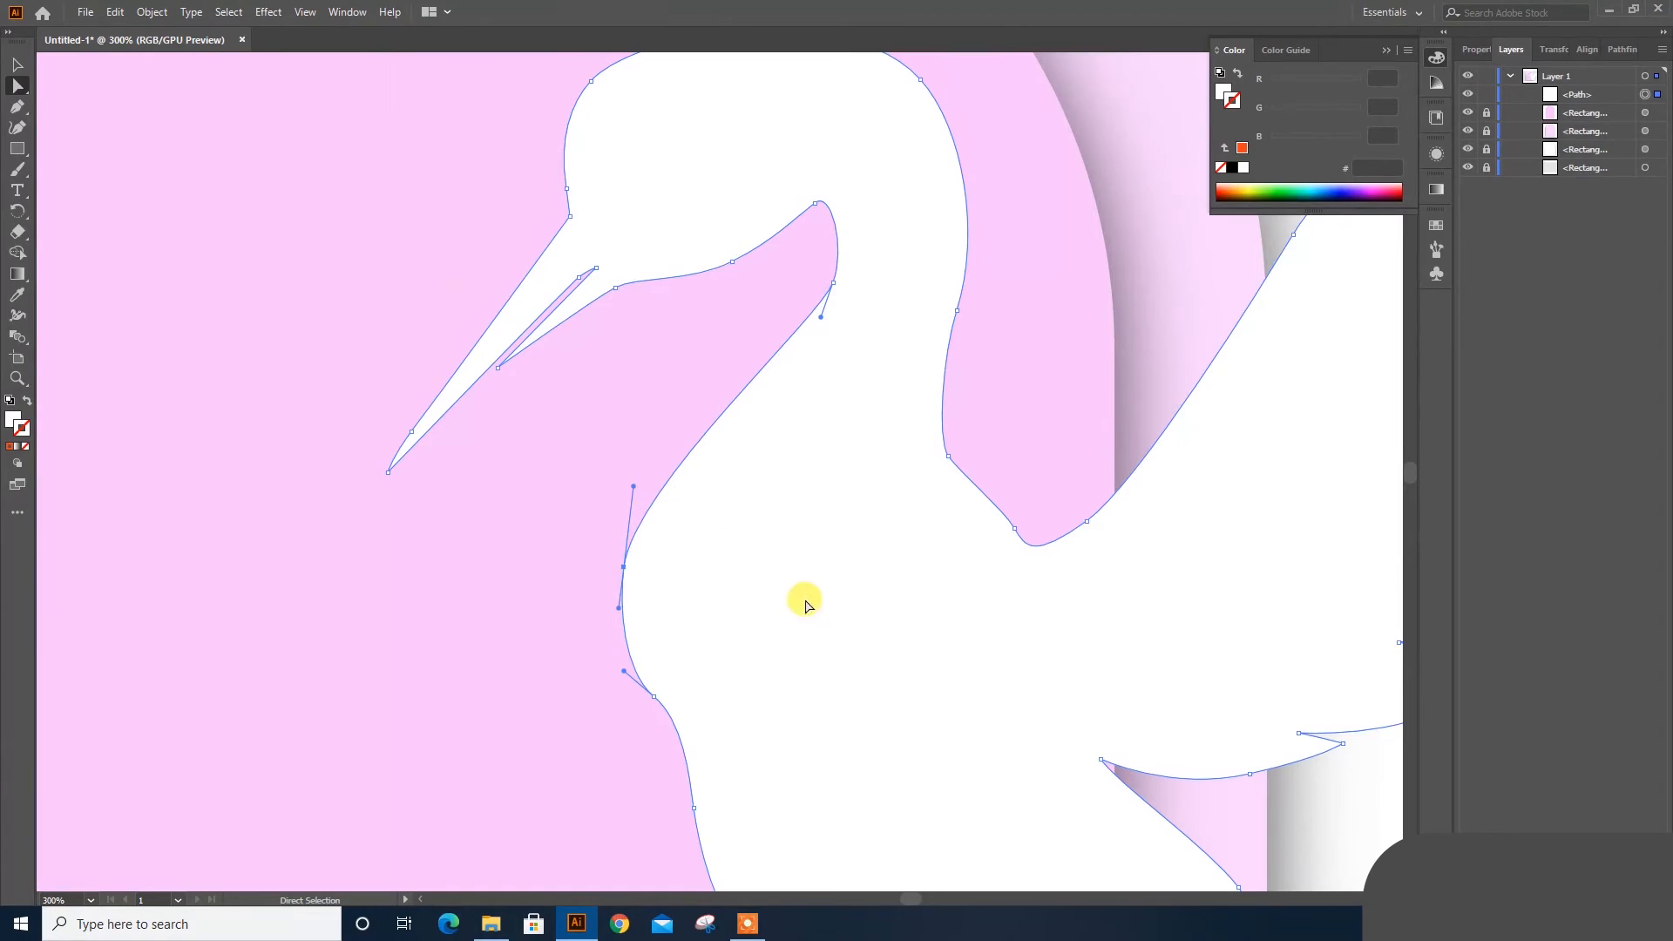
pyautogui.press('v')
pyautogui.hotkey('ctrl', '-')
pyautogui.hotkey('ctrl', '-')
pyautogui.click(1202, 540)
# Step: Apply a Drop Shadow effect to the bird in Normal mode with lowered opacity, 2 pt X offset, 6 pt Y offset and 11 pt blur
pyautogui.moveTo(771, 368); pyautogui.dragTo(786, 430)
pyautogui.click(914, 461)
pyautogui.click(1437, 154)
pyautogui.click(1270, 273)
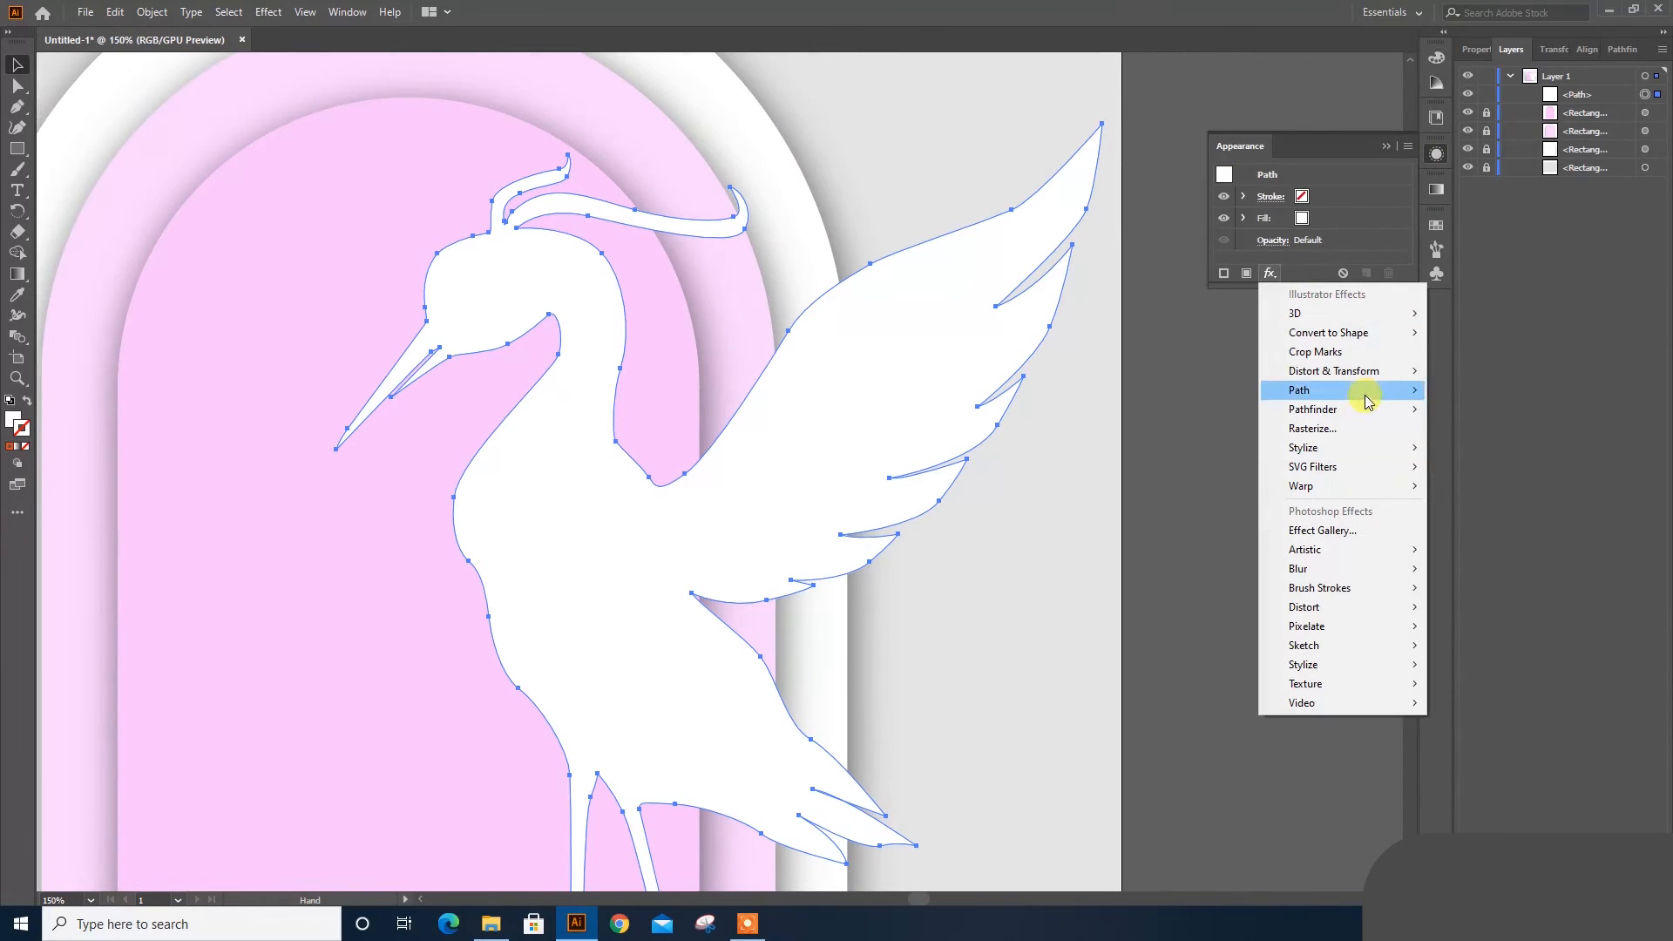
pyautogui.moveTo(1380, 403)
pyautogui.moveTo(1308, 448)
pyautogui.click(1471, 448)
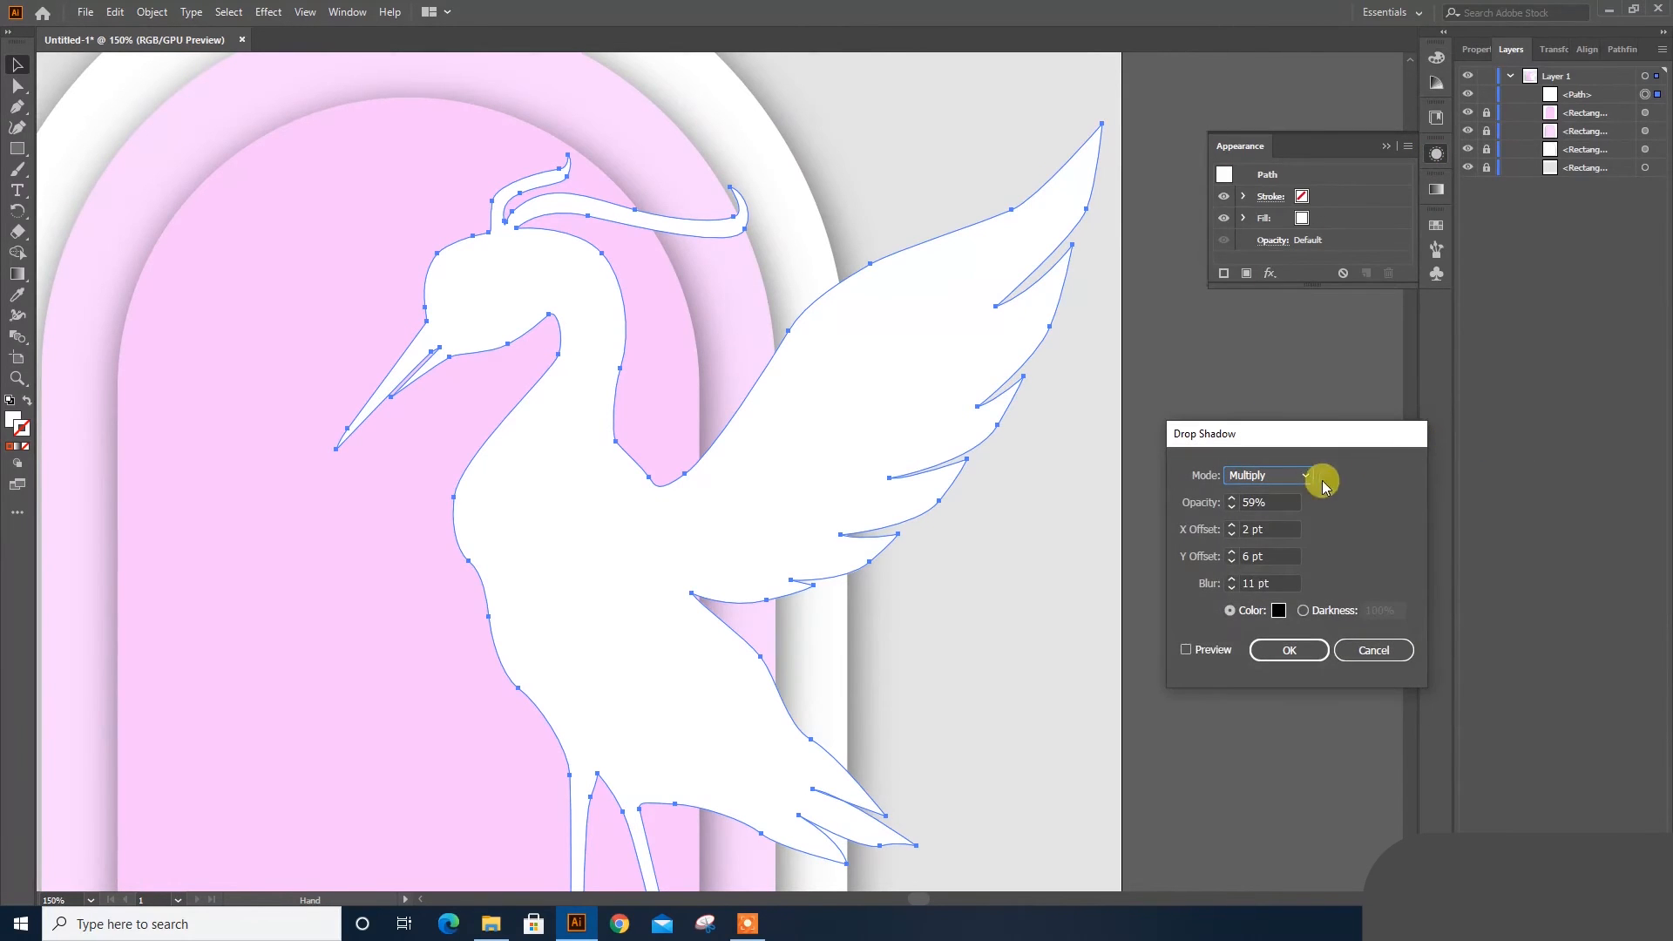
pyautogui.click(1187, 650)
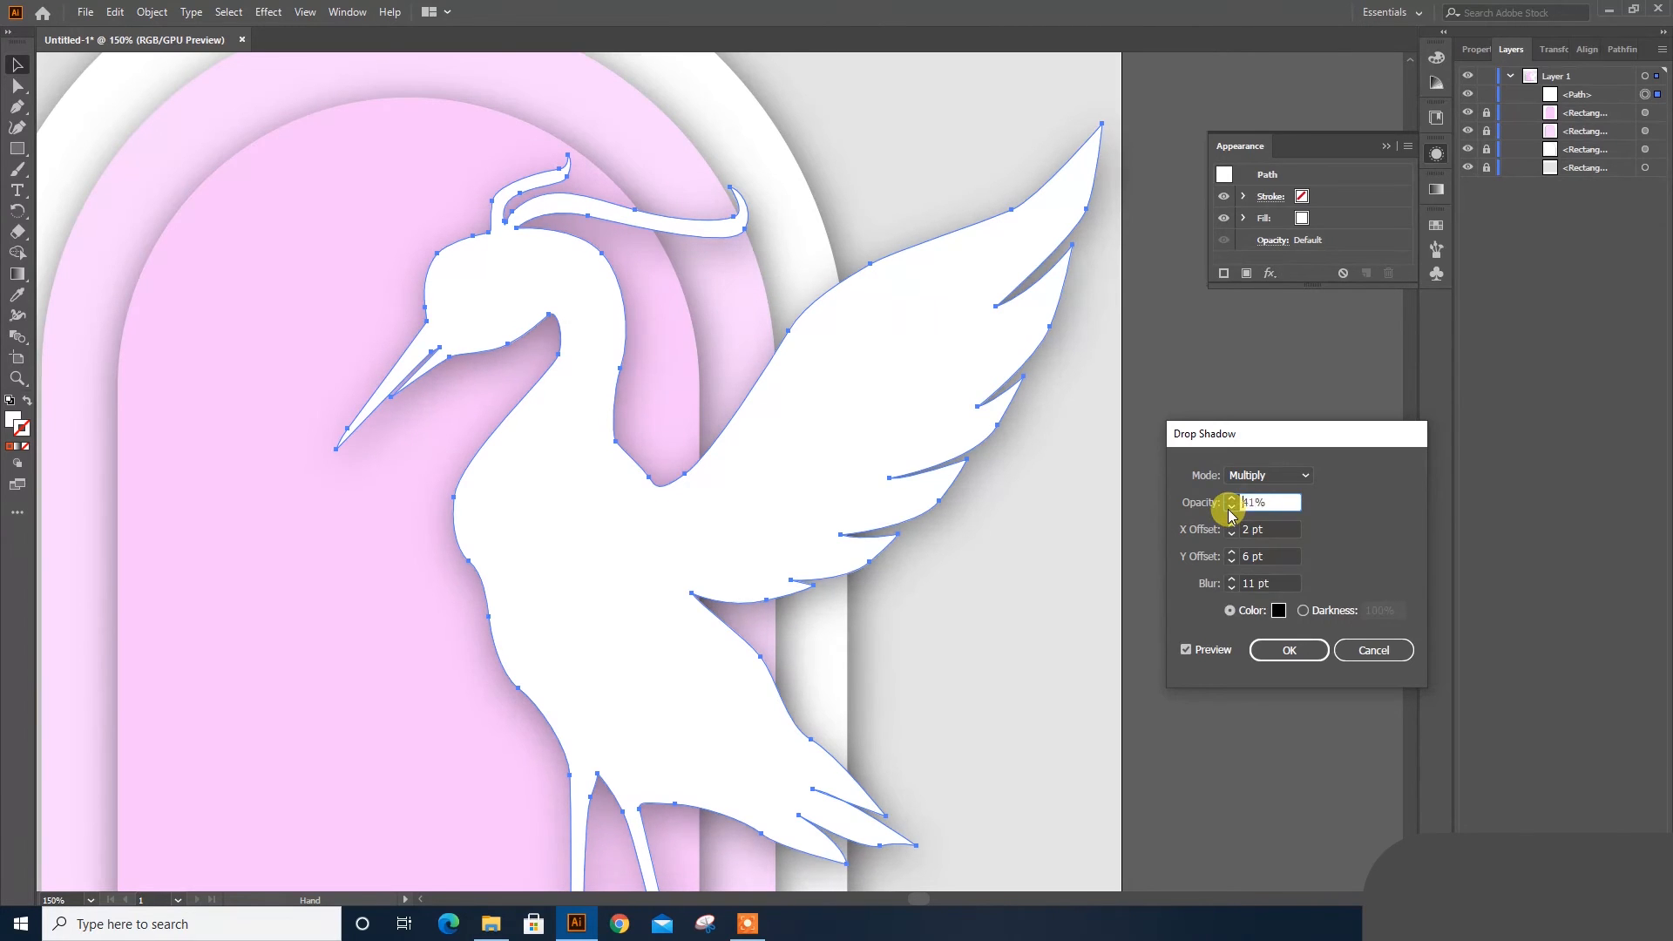
pyautogui.click(1260, 475)
pyautogui.click(1255, 495)
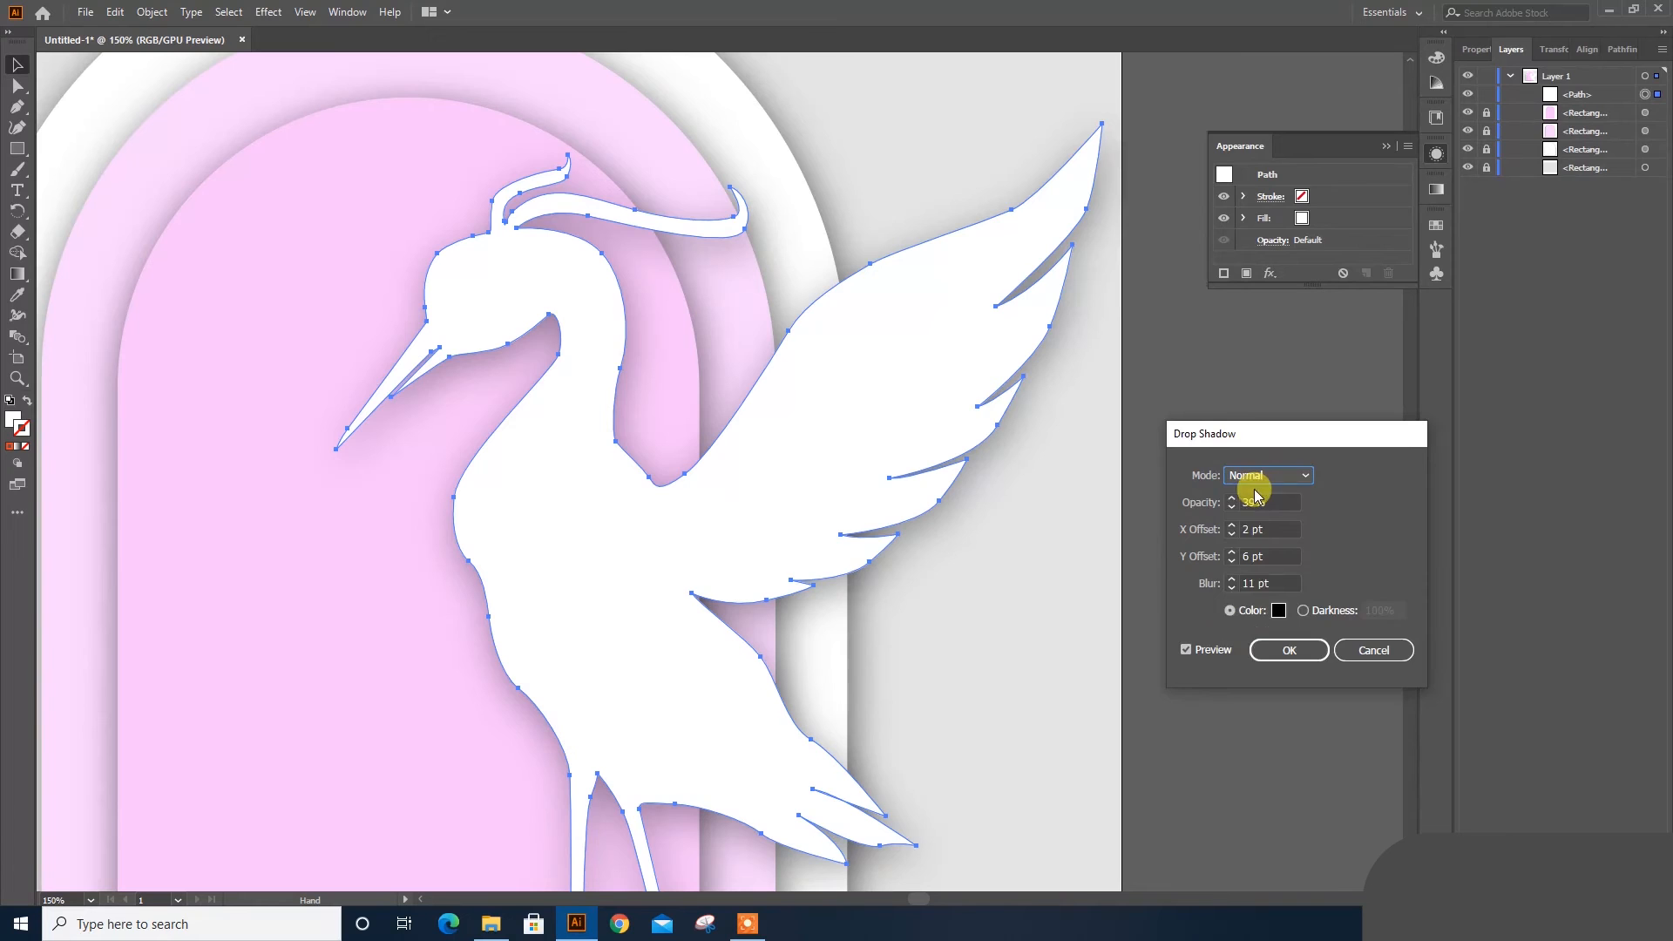
pyautogui.click(1307, 650)
pyautogui.click(1257, 669)
# Step: Lengthen the bird's middle tail feather by moving its tip and underside anchor down toward the artboard's lower edge
pyautogui.hotkey('ctrl', '-')
pyautogui.moveTo(946, 526); pyautogui.dragTo(908, 437)
pyautogui.hotkey('ctrl', '+')
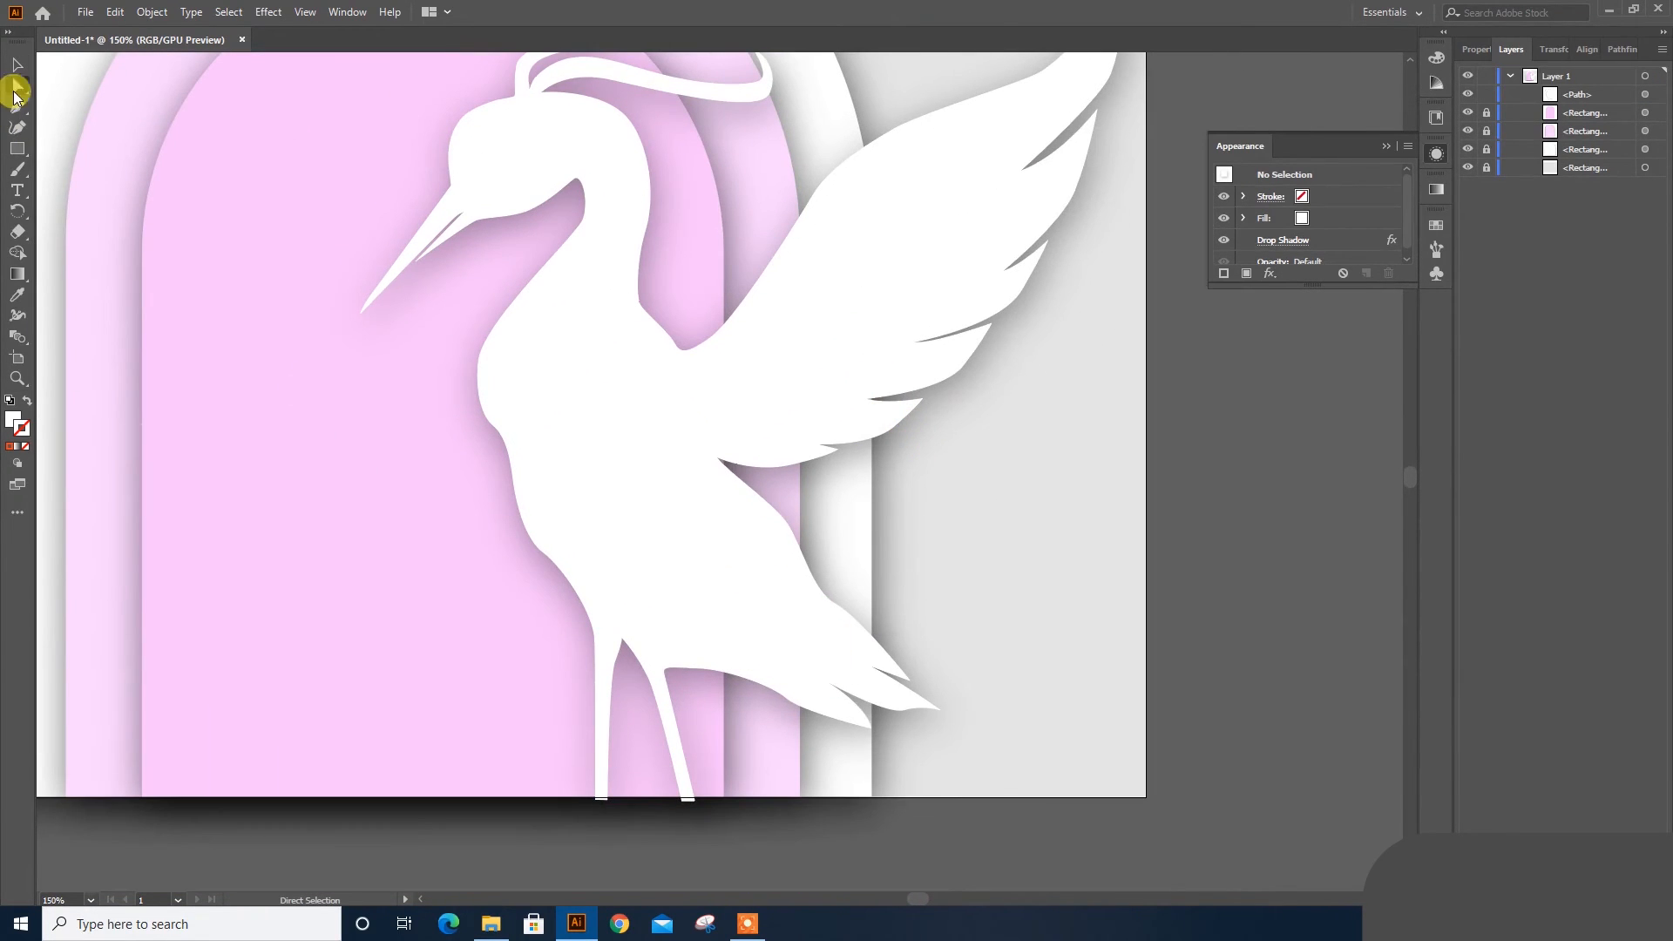
pyautogui.click(15, 87)
pyautogui.hotkey('ctrl', '+')
pyautogui.hotkey('ctrl', '+')
pyautogui.moveTo(957, 809); pyautogui.dragTo(785, 460)
pyautogui.click(889, 552)
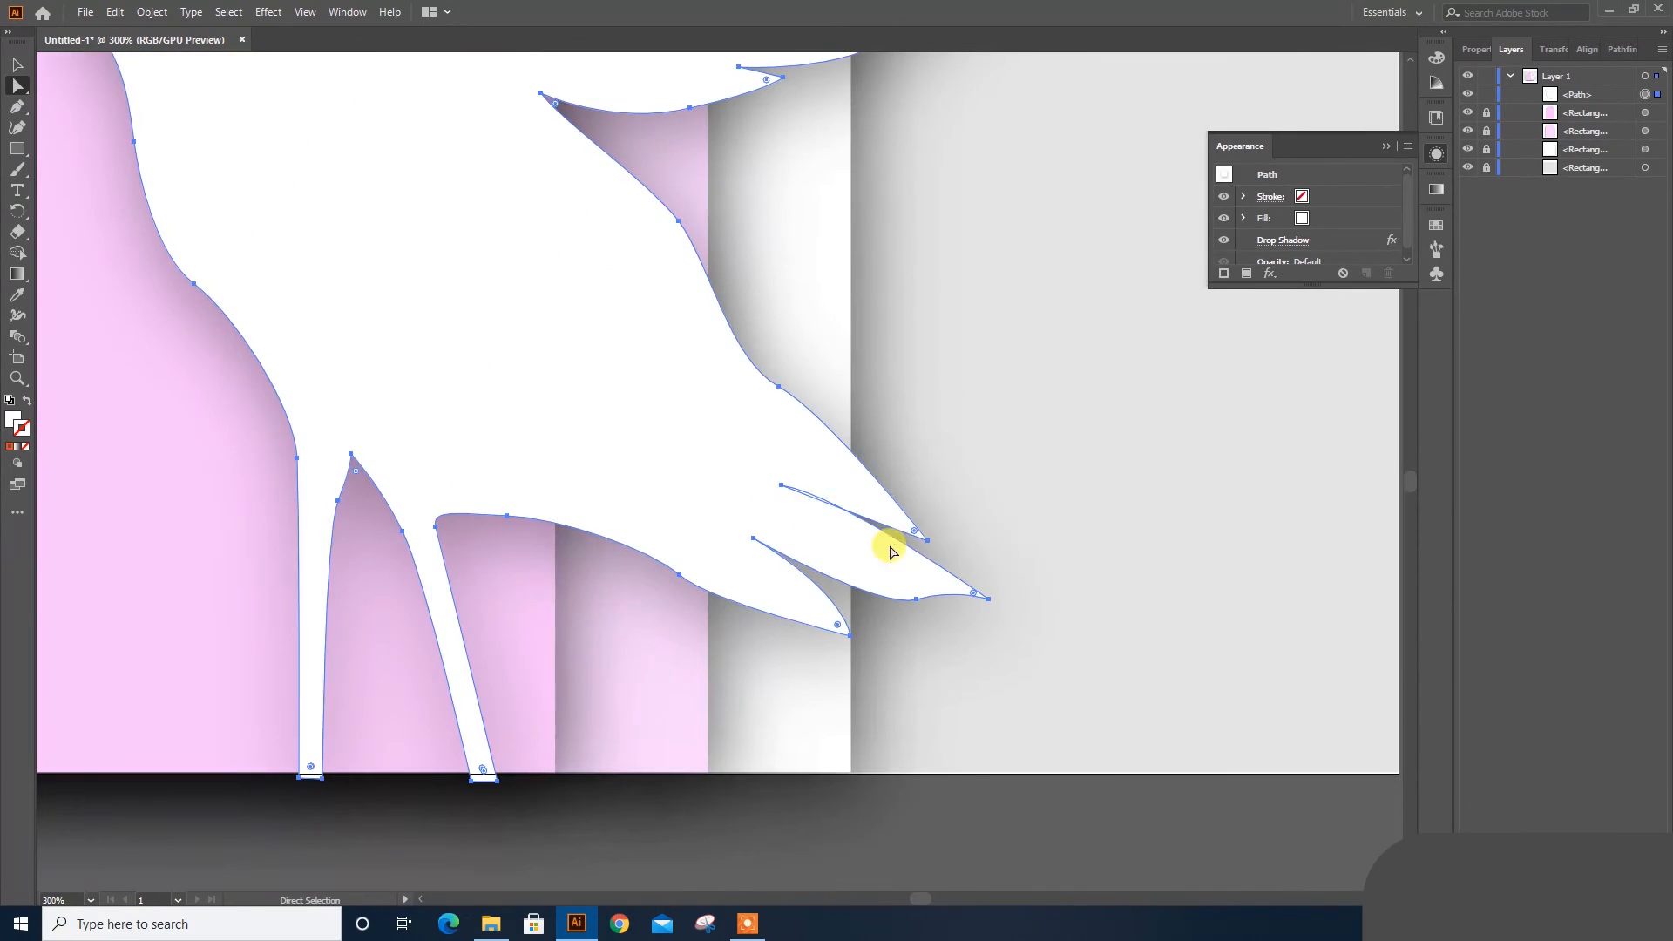
pyautogui.moveTo(889, 553); pyautogui.dragTo(910, 544)
pyautogui.moveTo(1014, 596); pyautogui.dragTo(1160, 693)
pyautogui.click(939, 594)
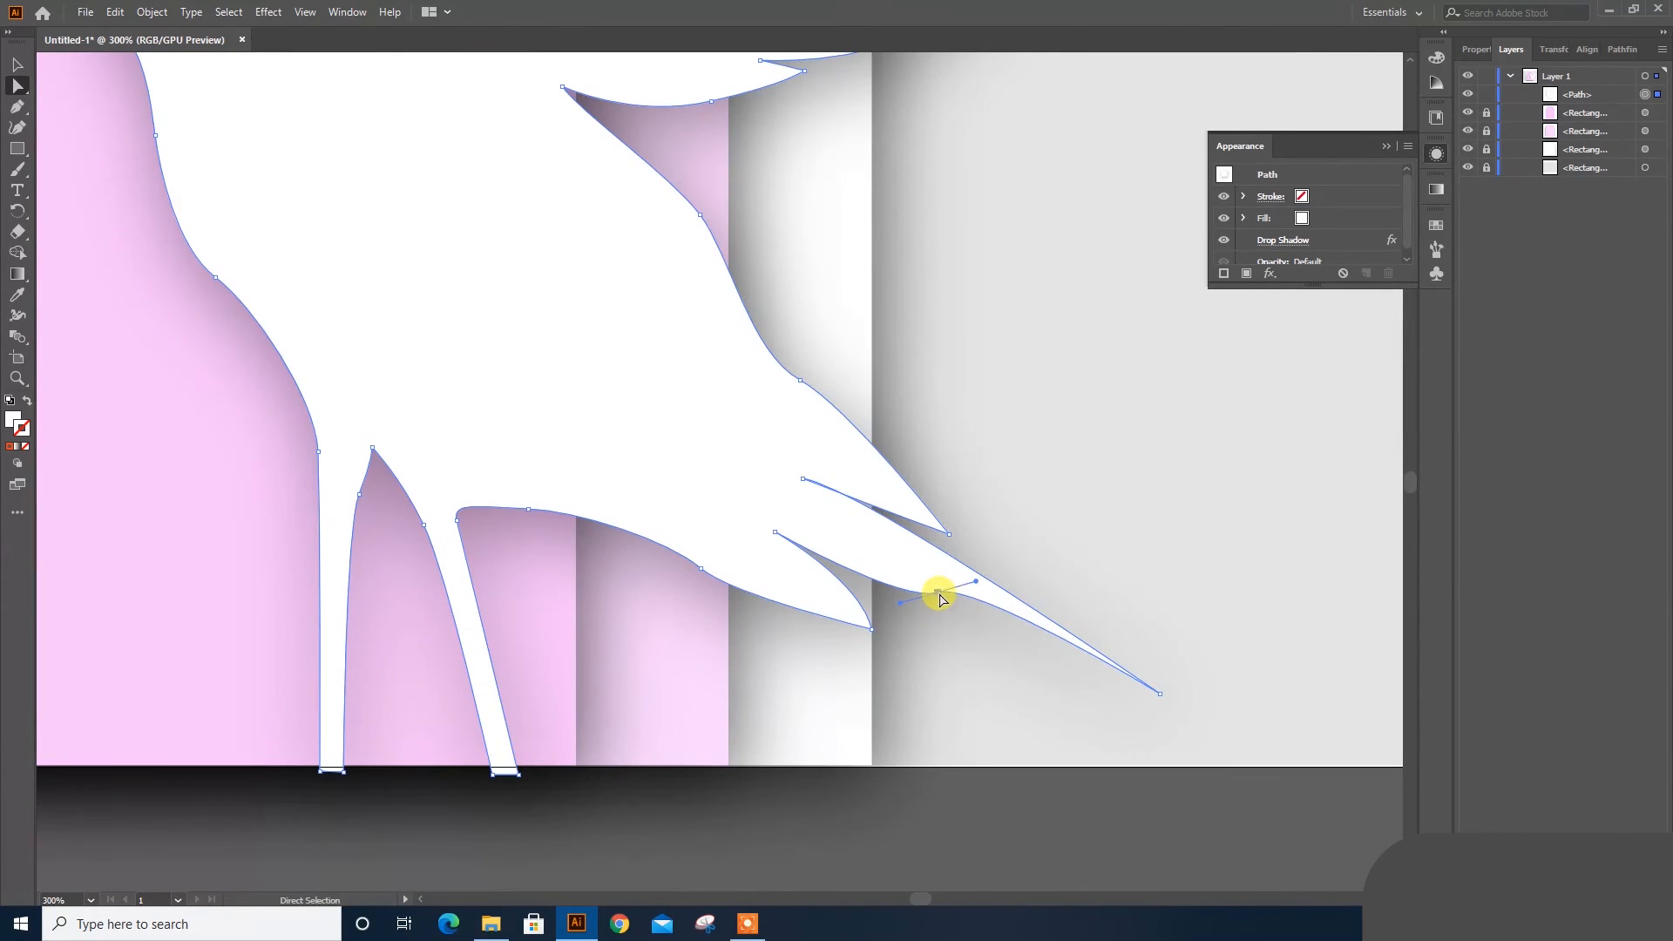
pyautogui.moveTo(940, 597); pyautogui.dragTo(1050, 683)
pyautogui.moveTo(1159, 692); pyautogui.dragTo(1274, 765)
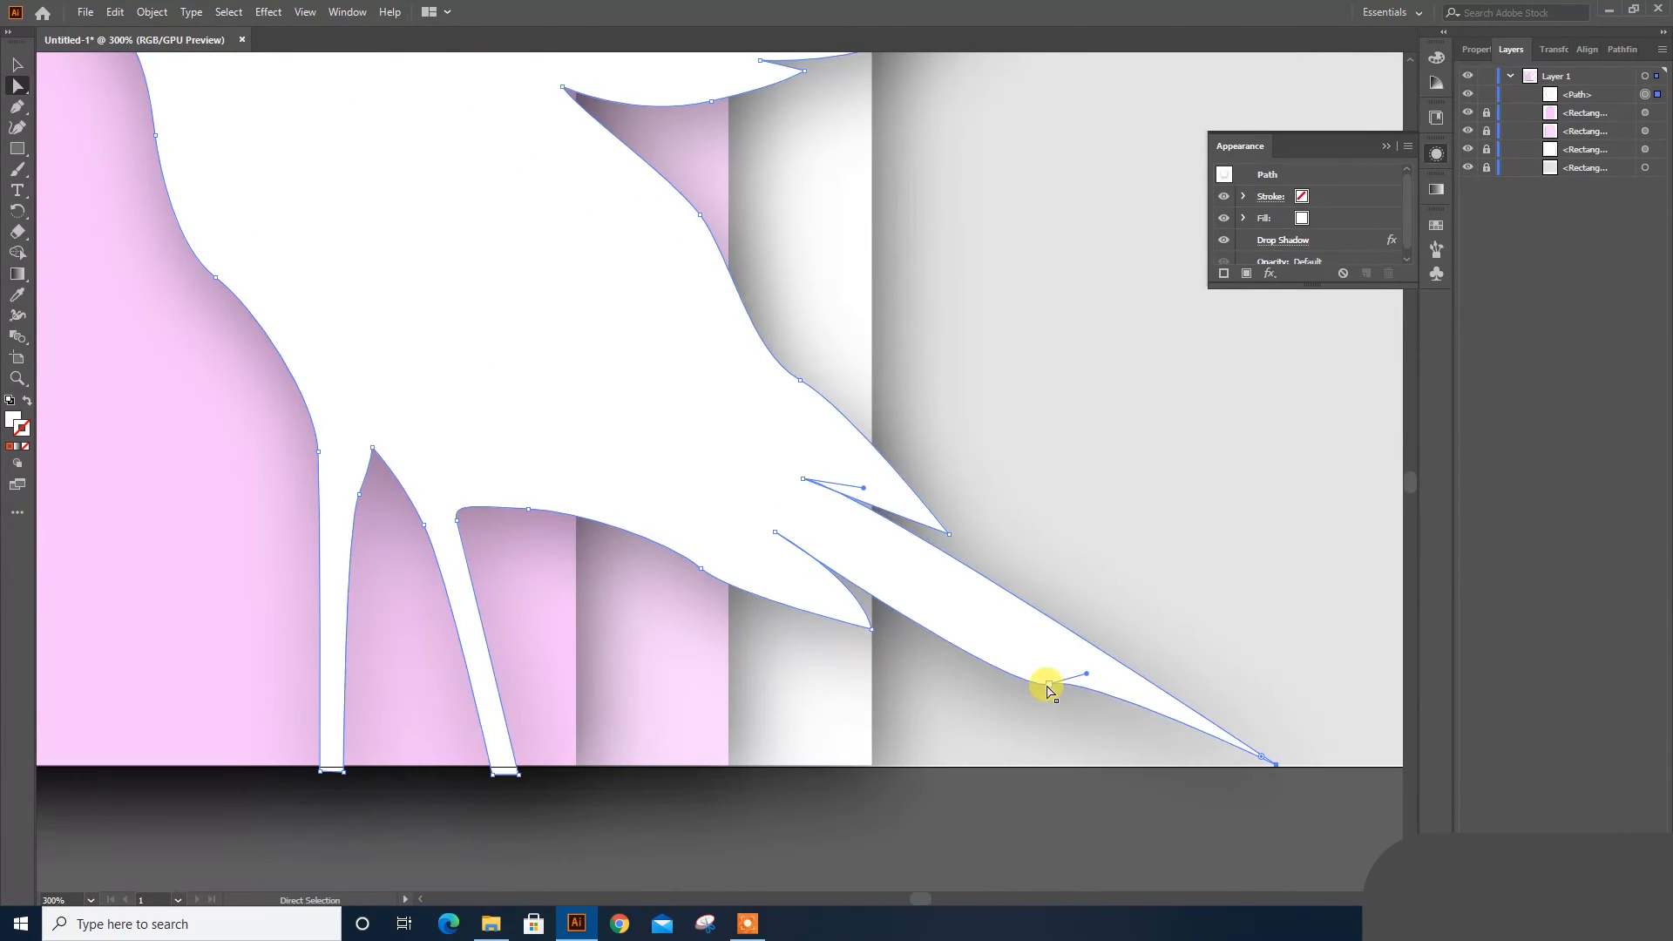
pyautogui.moveTo(1048, 687); pyautogui.dragTo(1098, 719)
# Step: Extend the tips of the lower and upper tail feathers outward to match the long middle feather and deselect the bird
pyautogui.moveTo(873, 632); pyautogui.dragTo(968, 703)
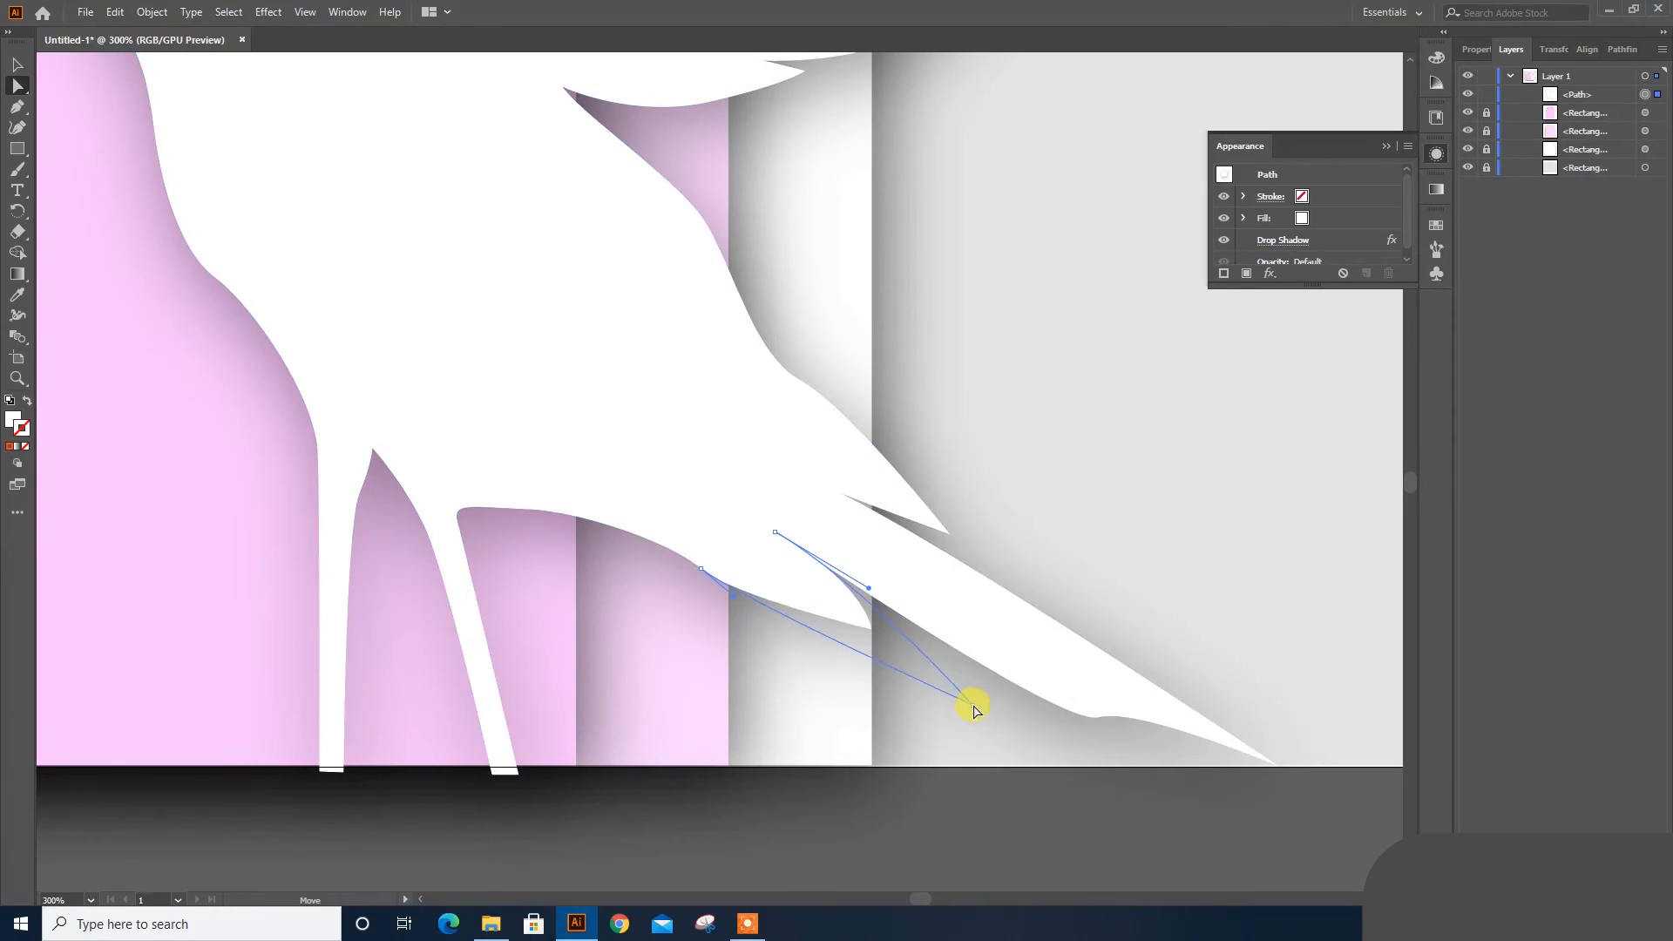
pyautogui.moveTo(951, 534); pyautogui.dragTo(1045, 586)
pyautogui.click(1069, 804)
pyautogui.hotkey('ctrl', '-')
pyautogui.hotkey('ctrl', '-')
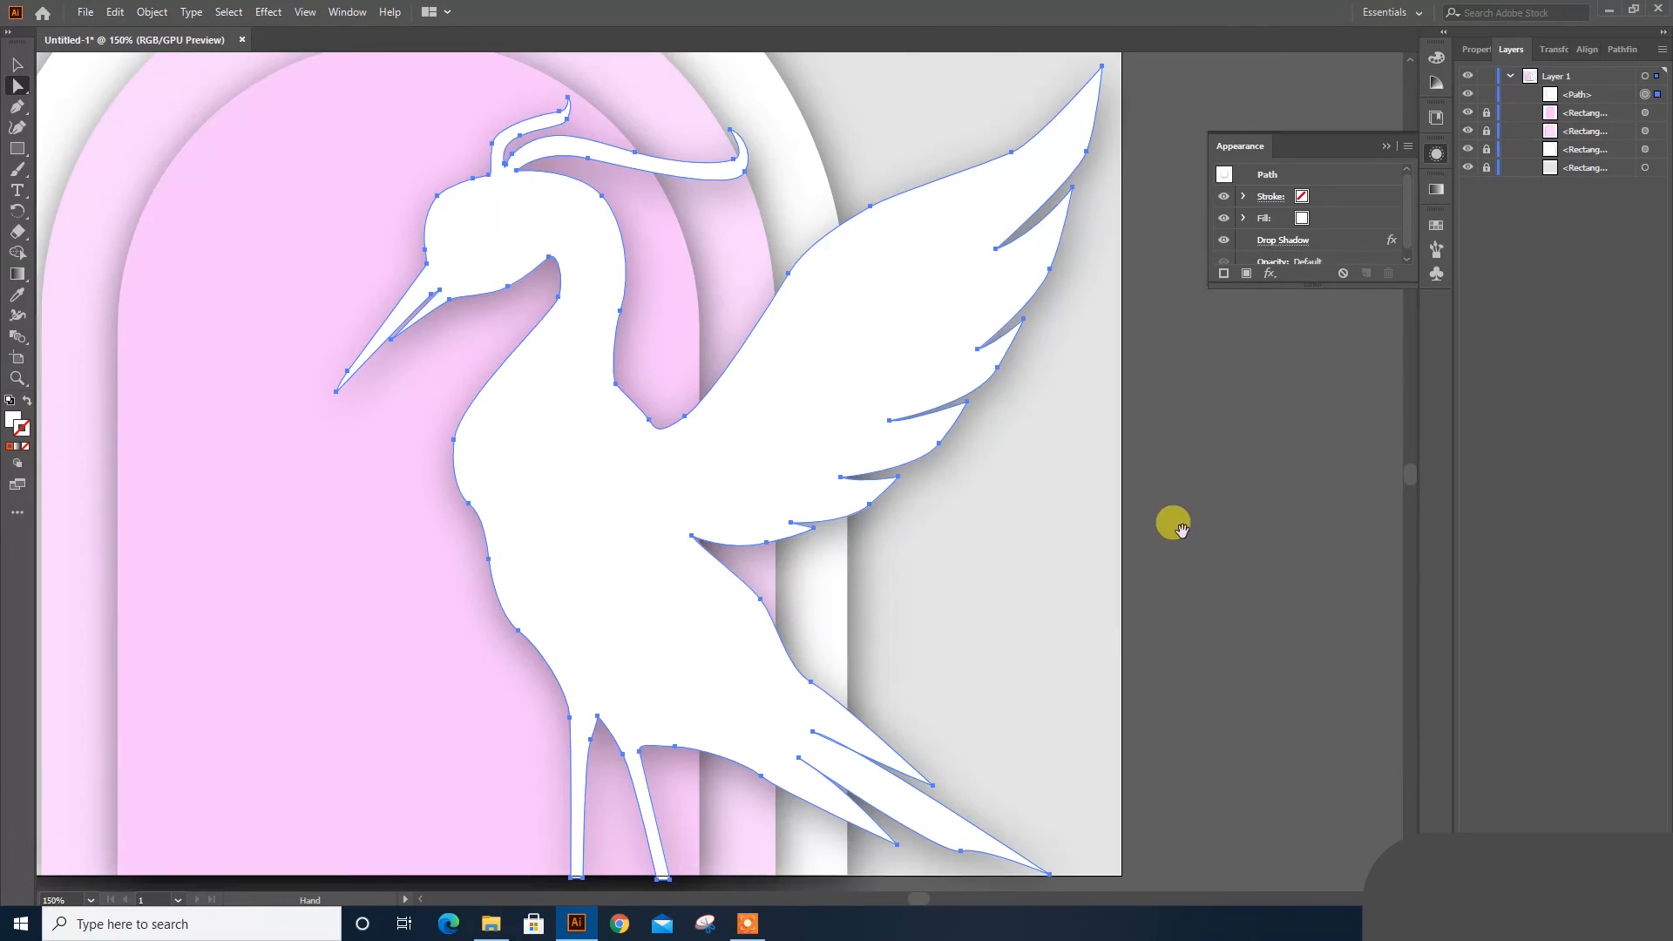
pyautogui.moveTo(1177, 523); pyautogui.dragTo(1227, 526)
pyautogui.click(1247, 528)
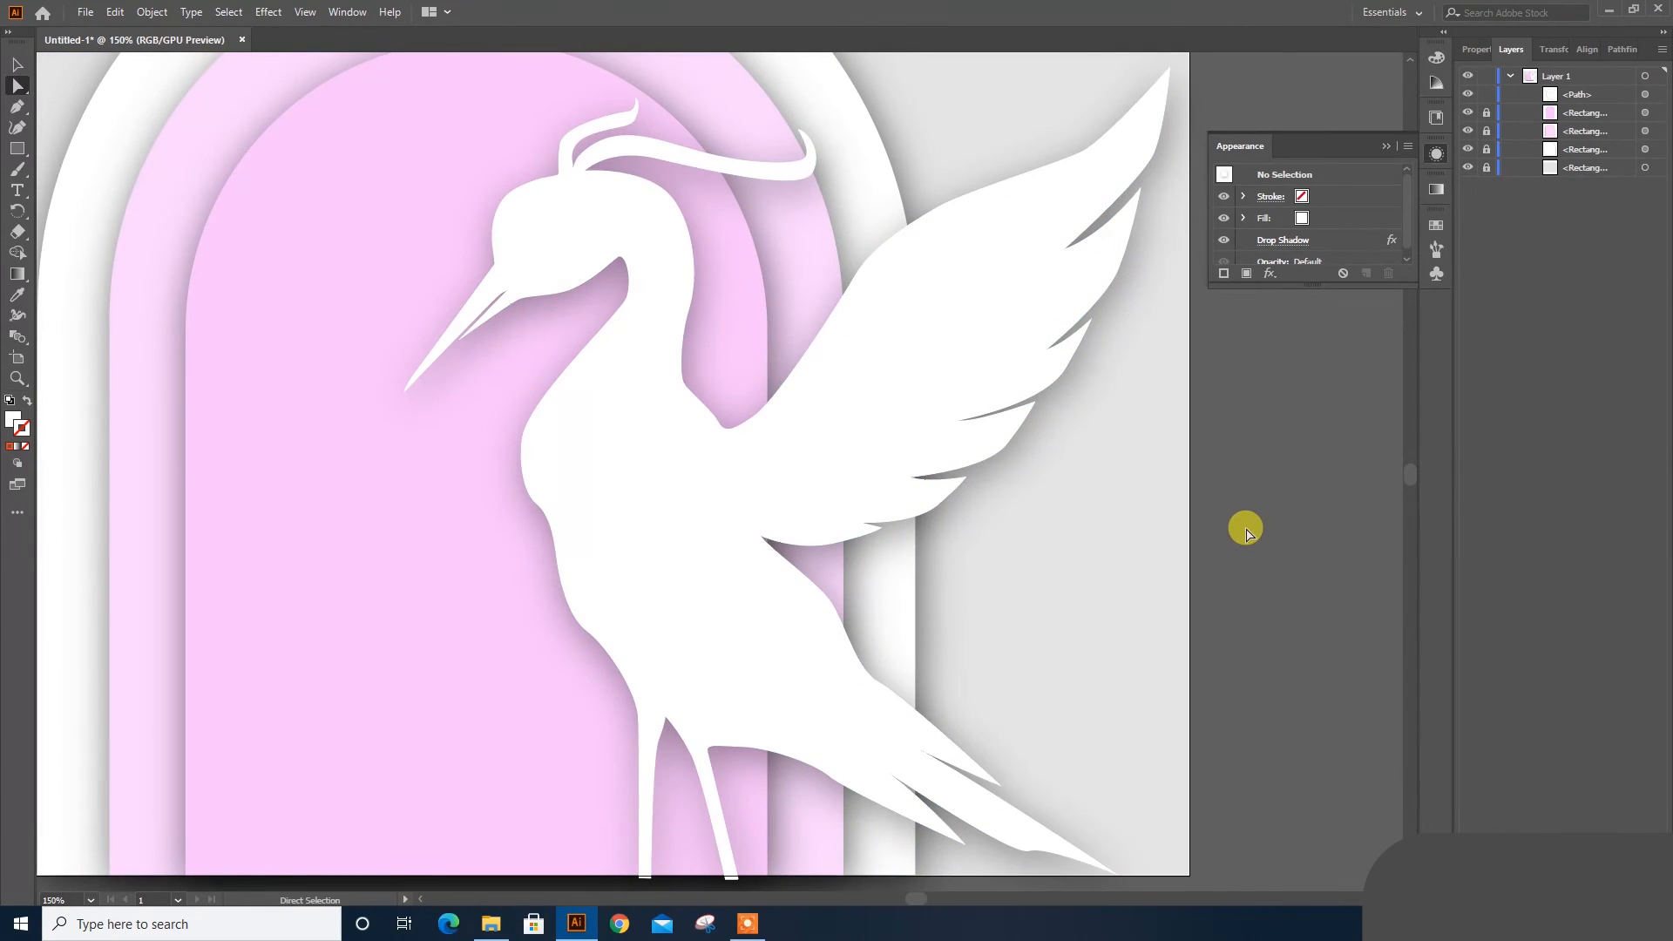
pyautogui.hotkey('ctrl', '-')
pyautogui.moveTo(852, 403); pyautogui.dragTo(901, 534)
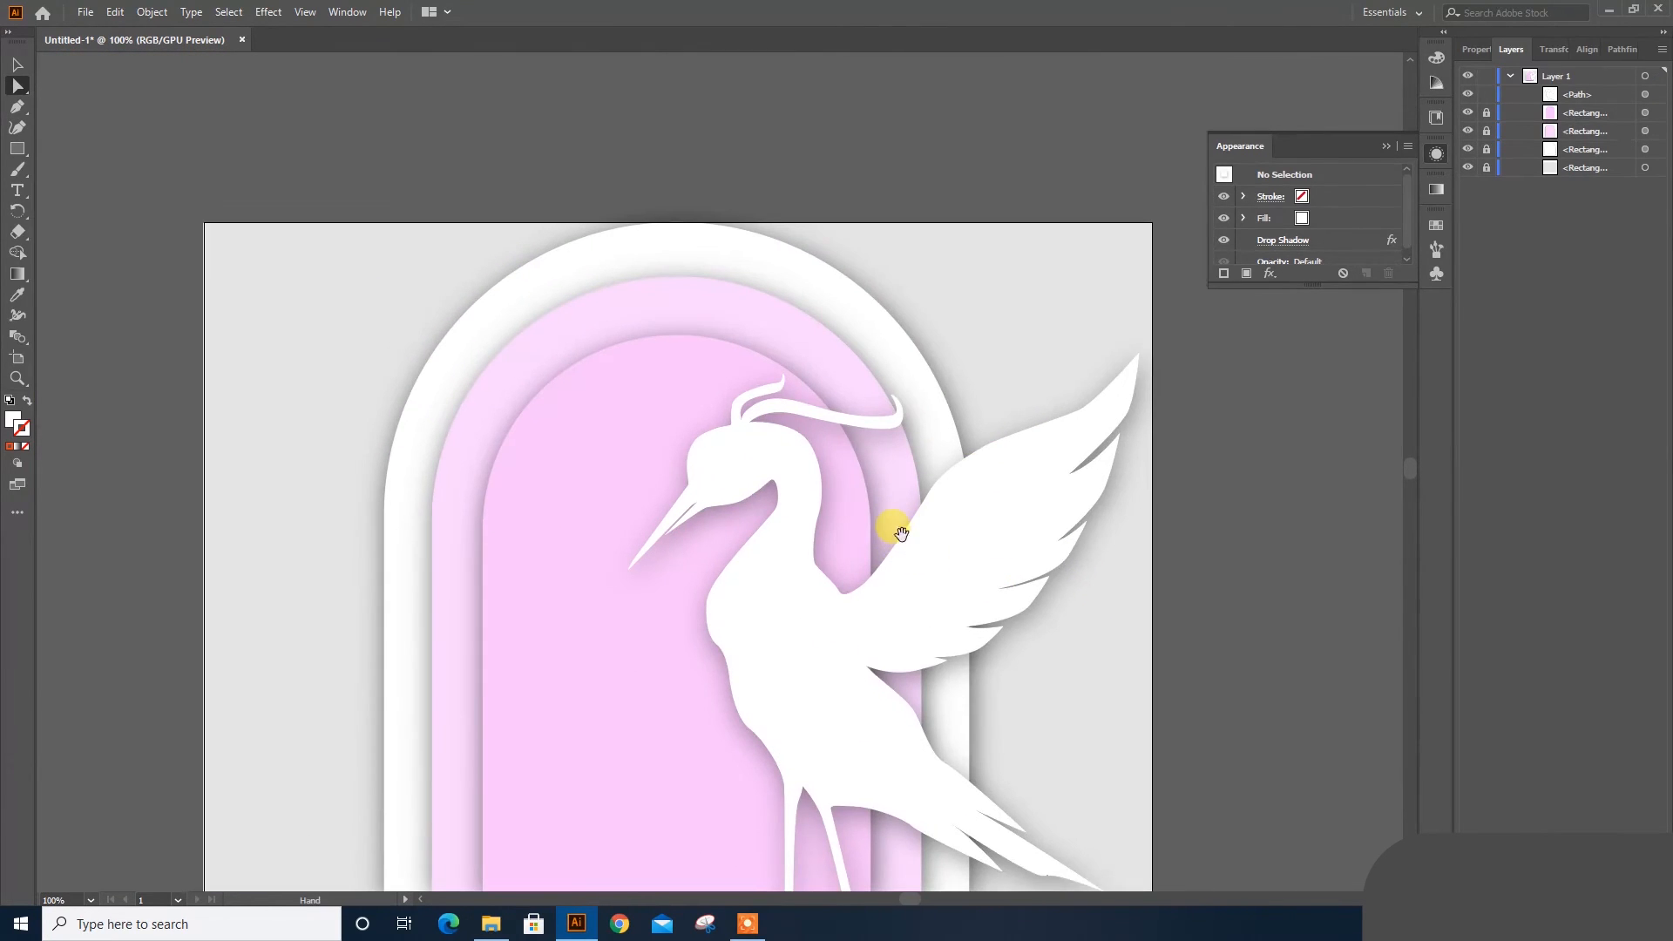
pyautogui.press('v')
pyautogui.scroll(-2, 698, 174)
pyautogui.click(781, 379)
pyautogui.rightClick(782, 385)
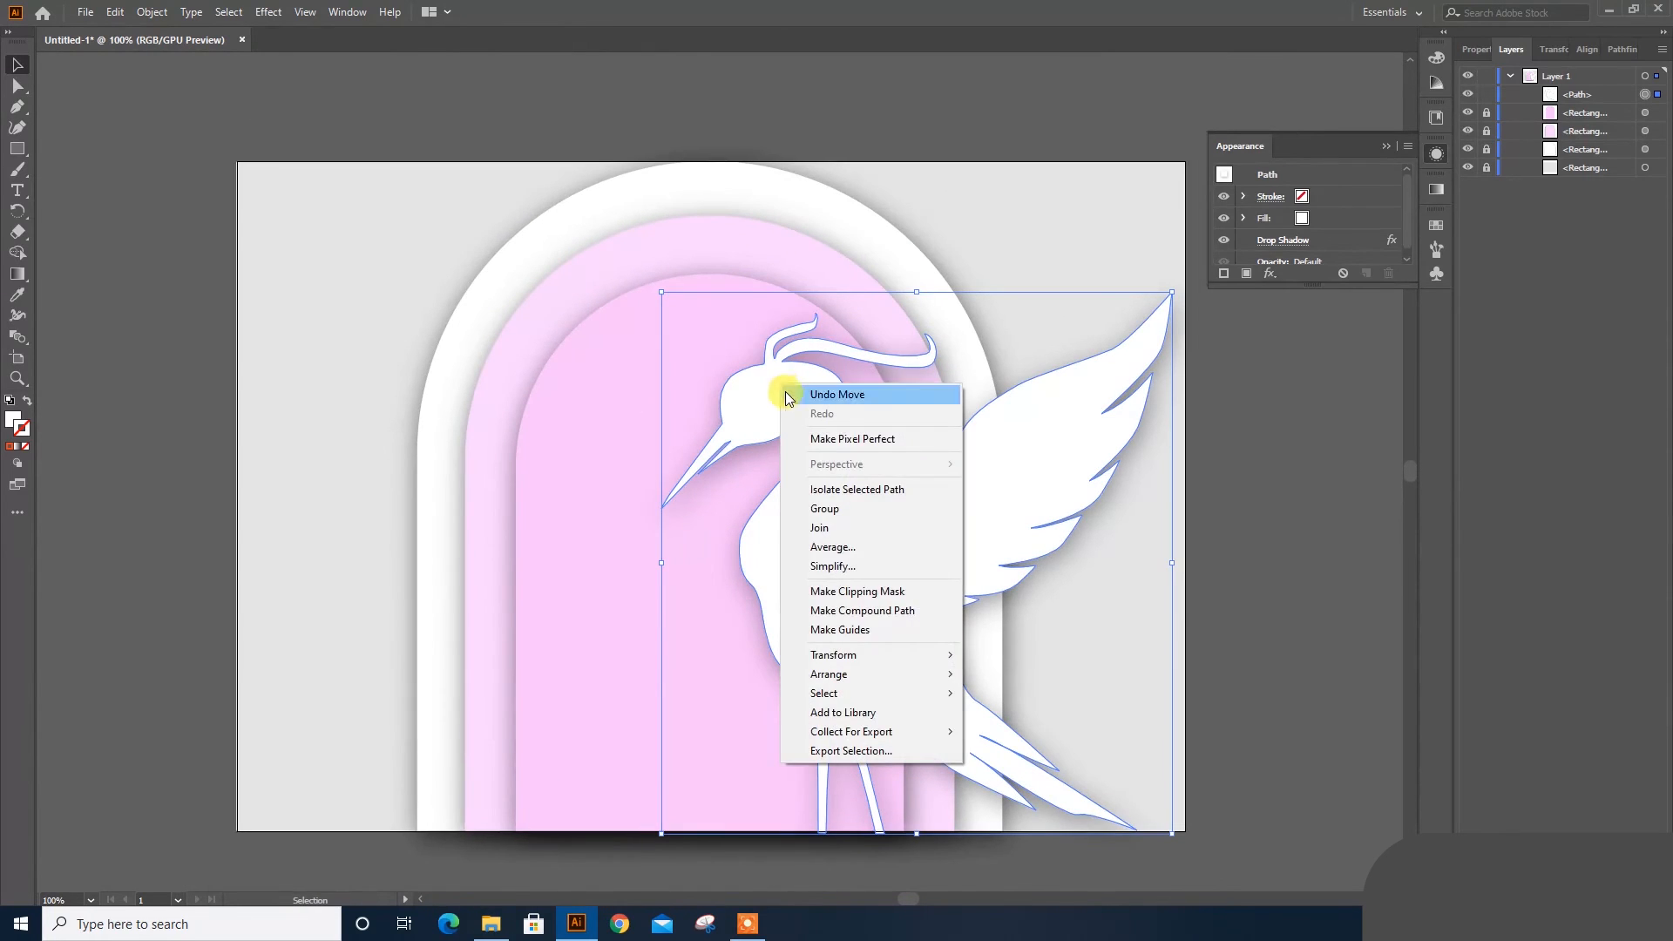
pyautogui.click(325, 187)
pyautogui.click(737, 382)
pyautogui.rightClick(739, 383)
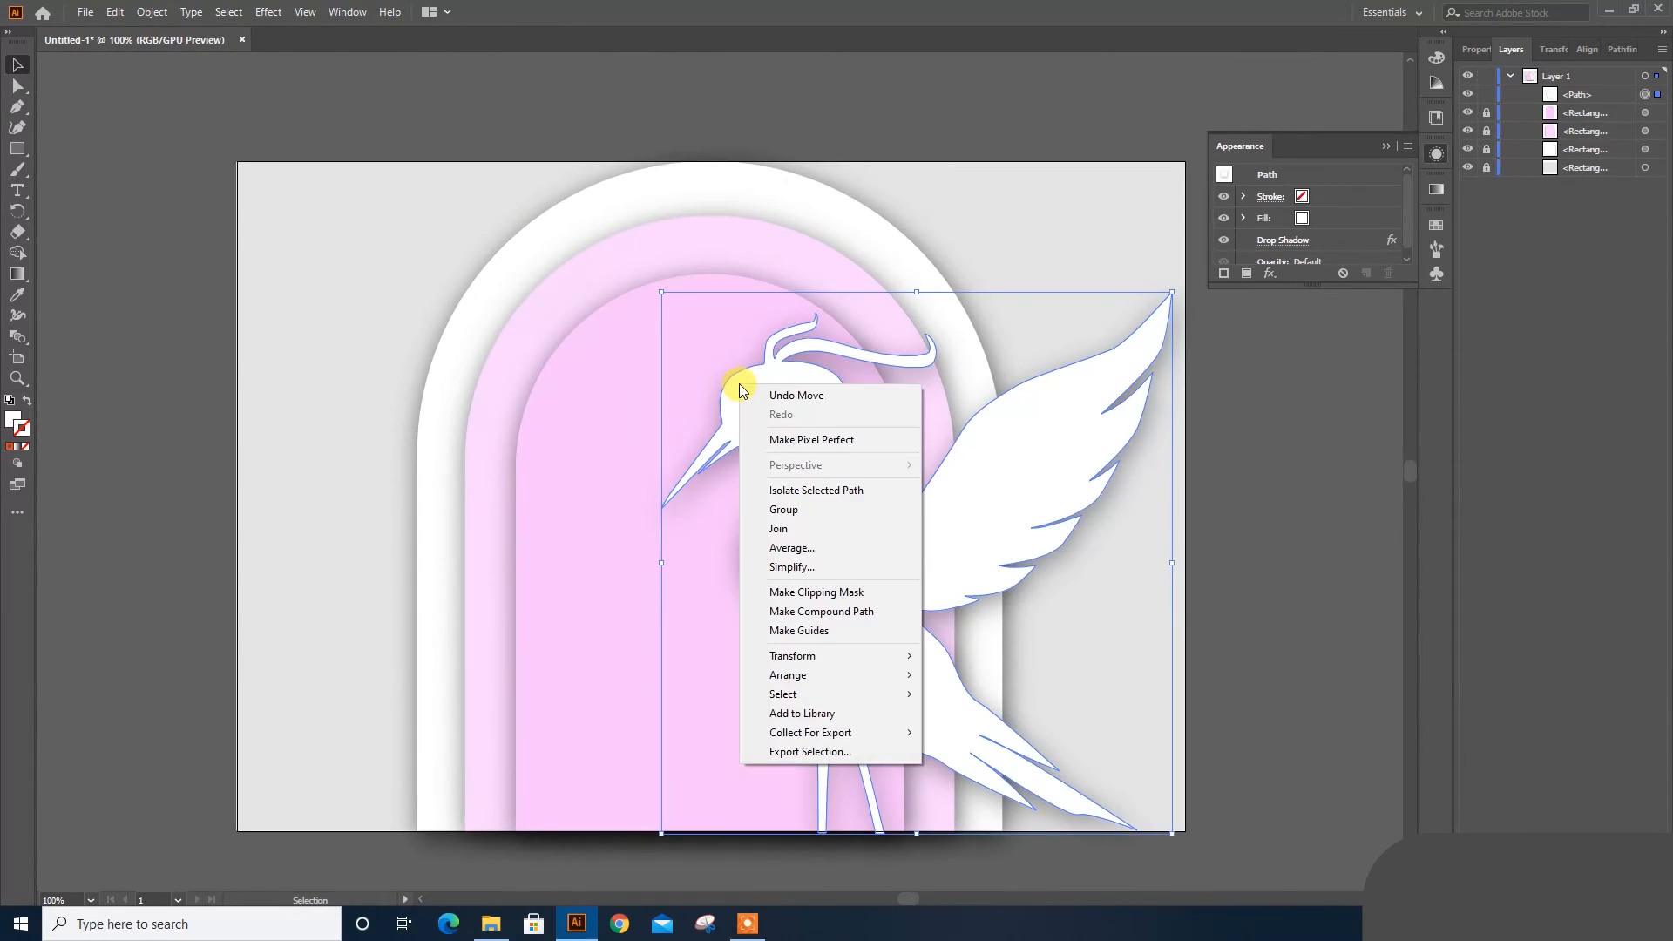
pyautogui.click(1304, 493)
# Step: Duplicate the bird path in place and reflect the copy across the vertical axis
pyautogui.click(1646, 95)
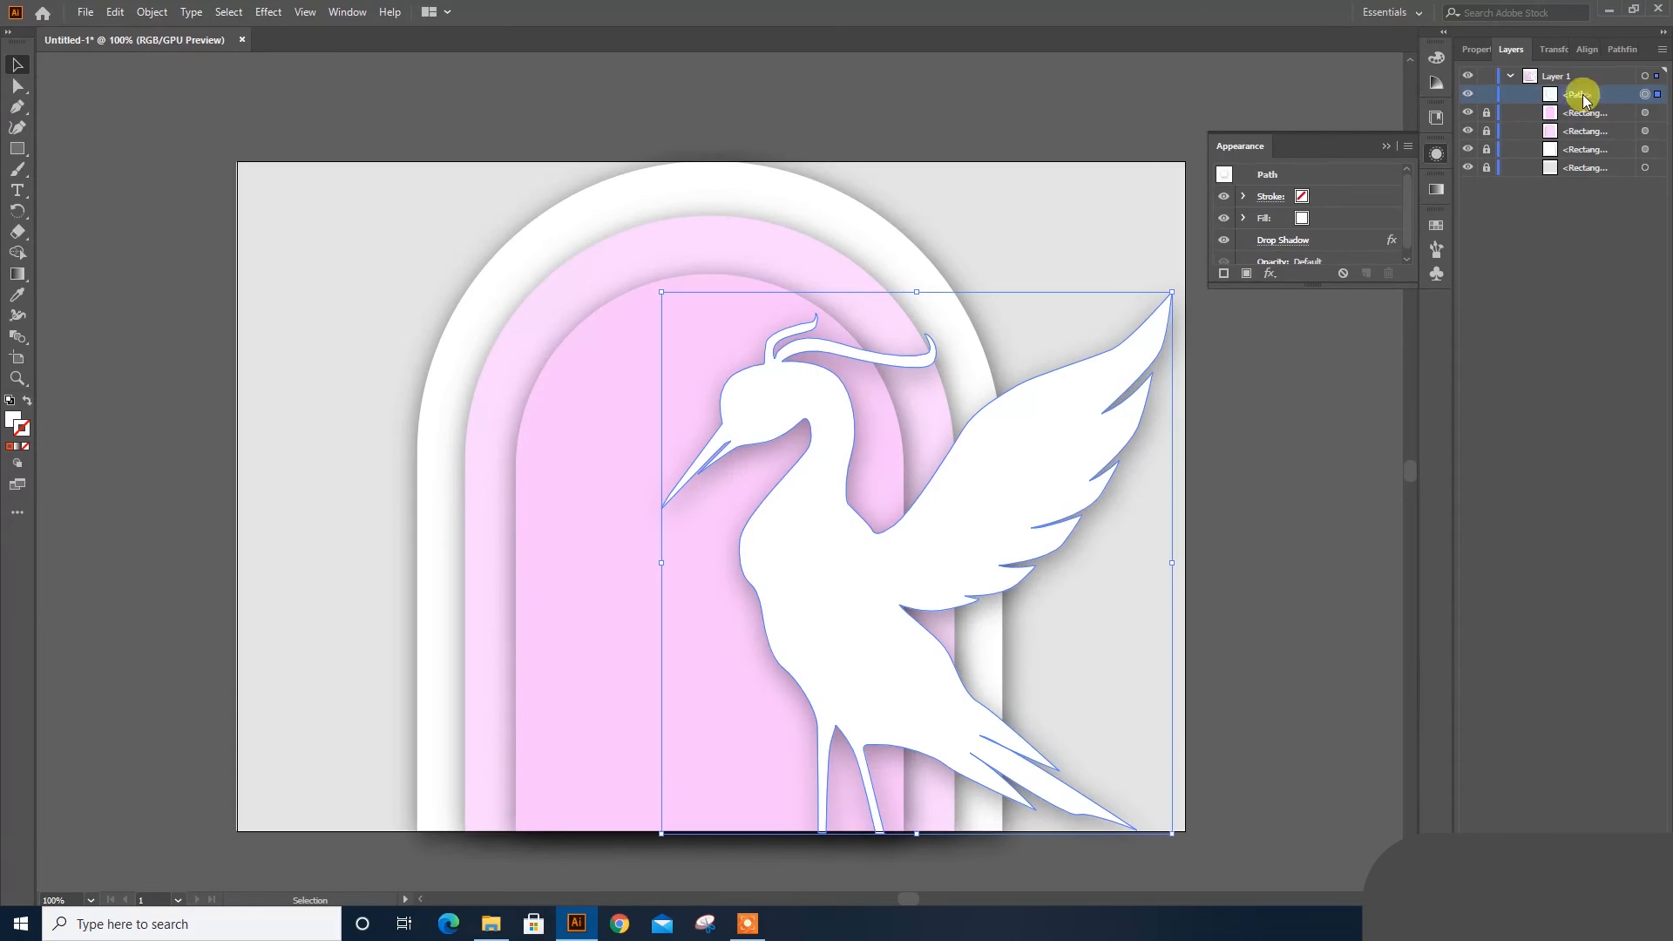
pyautogui.moveTo(1581, 95)
pyautogui.mouseDown()
pyautogui.moveTo(1567, 79)
pyautogui.moveTo(1576, 103)
pyautogui.mouseUp()
pyautogui.rightClick(819, 480)
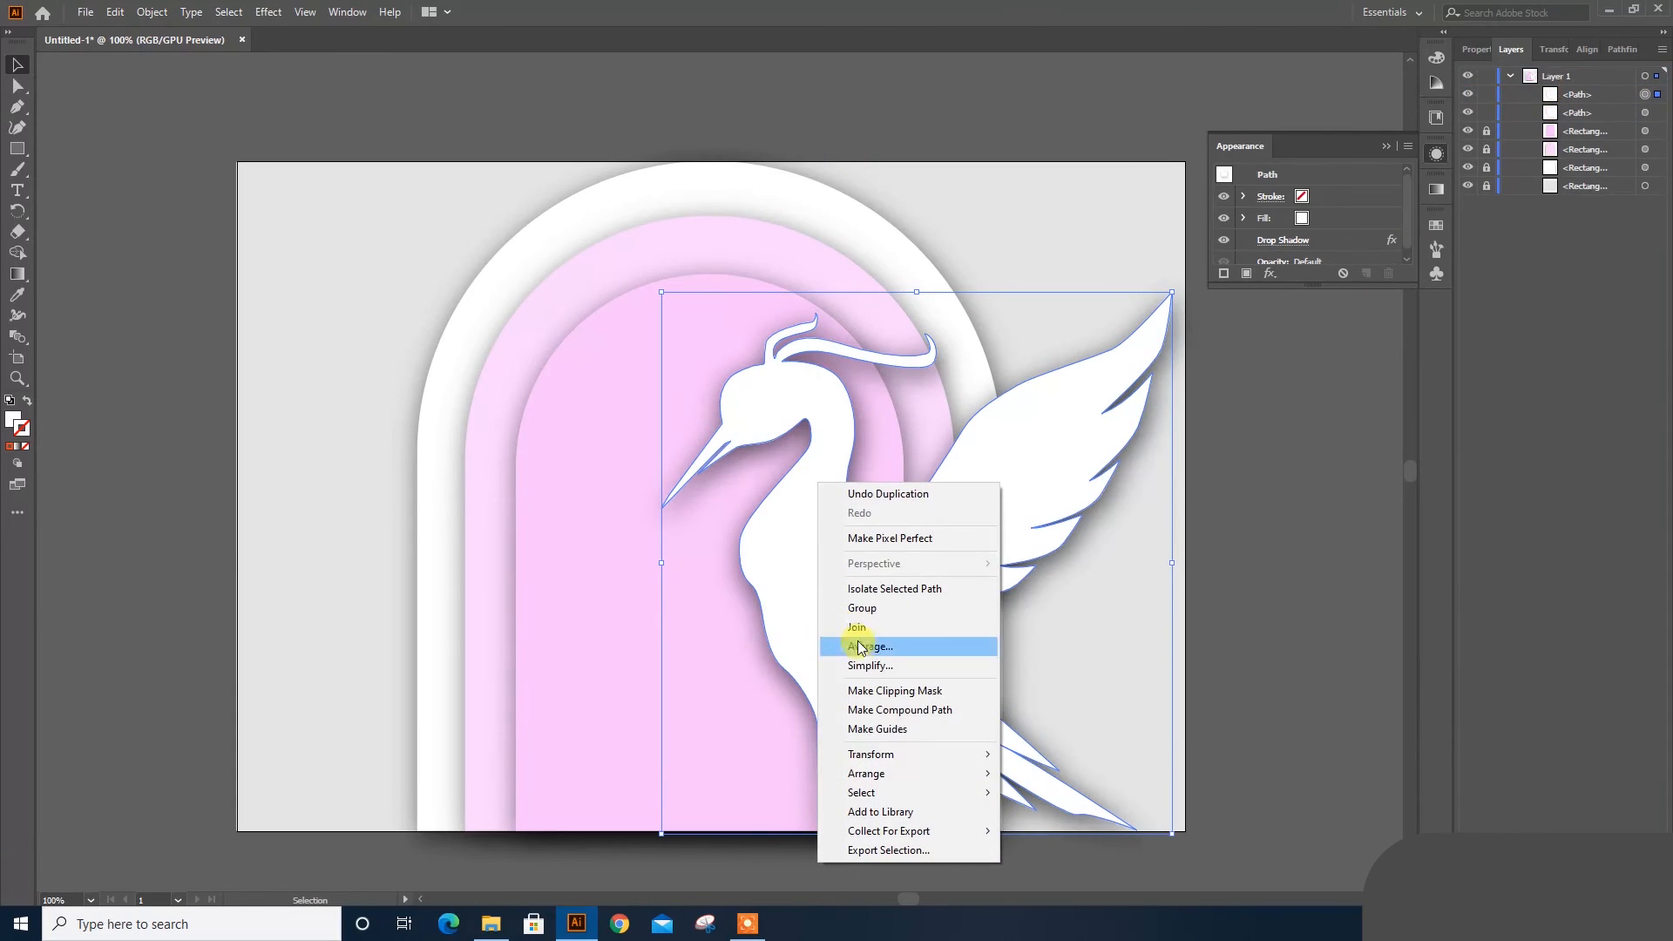
pyautogui.moveTo(871, 764)
pyautogui.click(1107, 818)
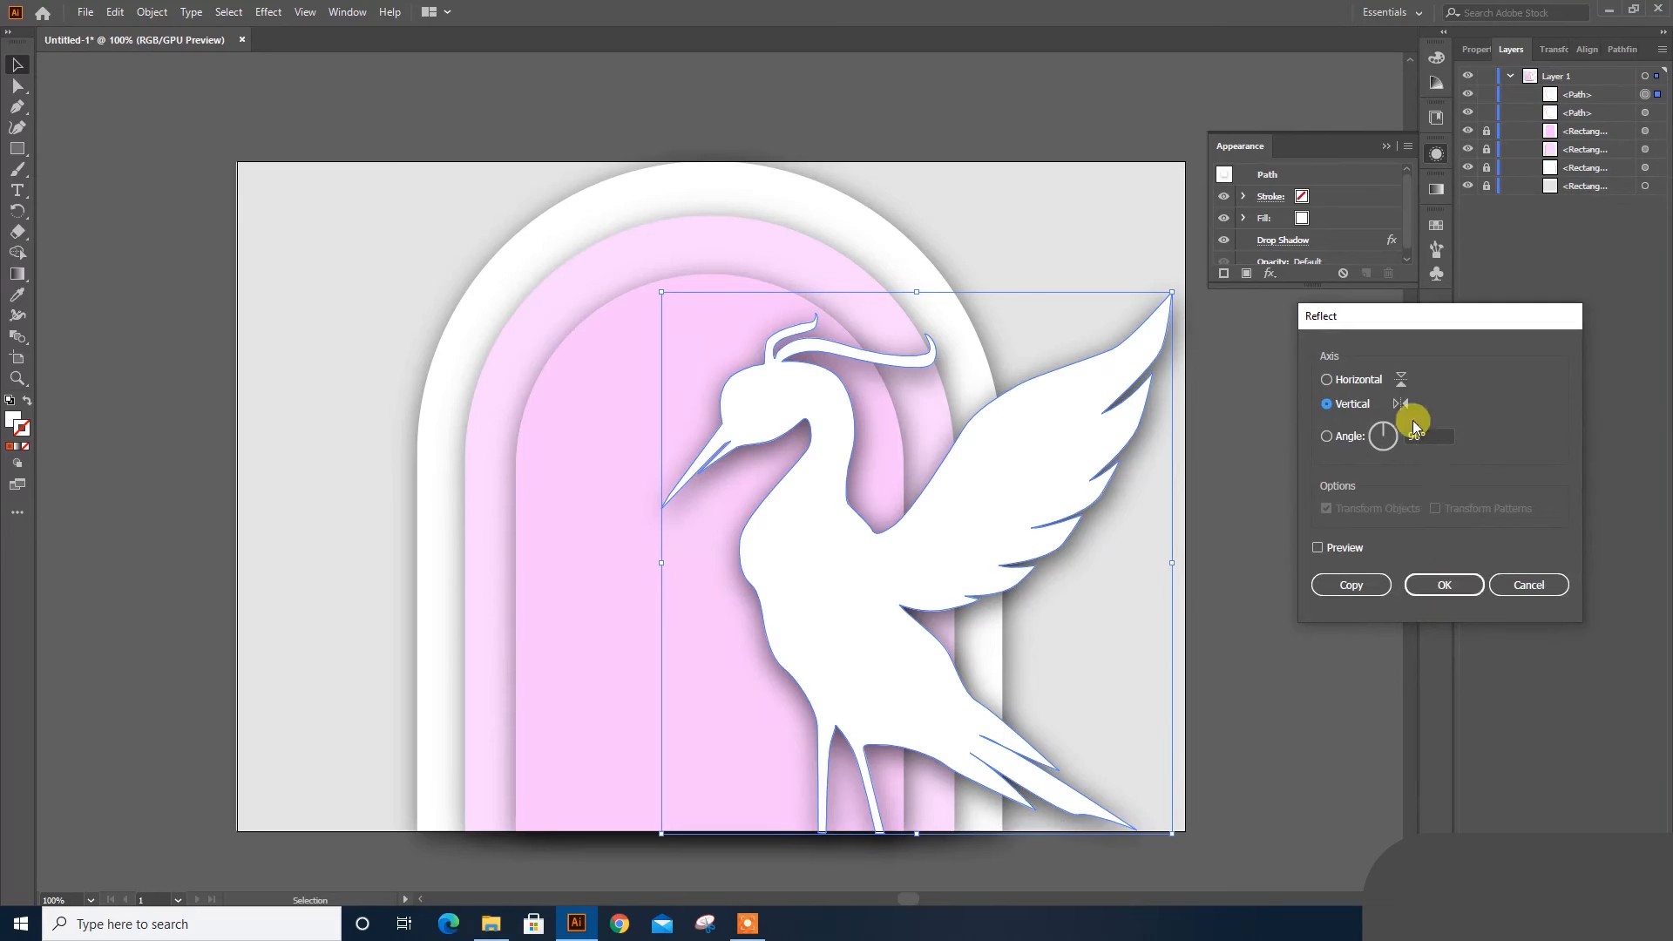
pyautogui.click(1437, 581)
# Step: Position the mirrored bird facing the original and scale it down so its wing tip meets the artboard's left edge
pyautogui.moveTo(1027, 567); pyautogui.dragTo(545, 565)
pyautogui.moveTo(695, 288); pyautogui.dragTo(624, 363)
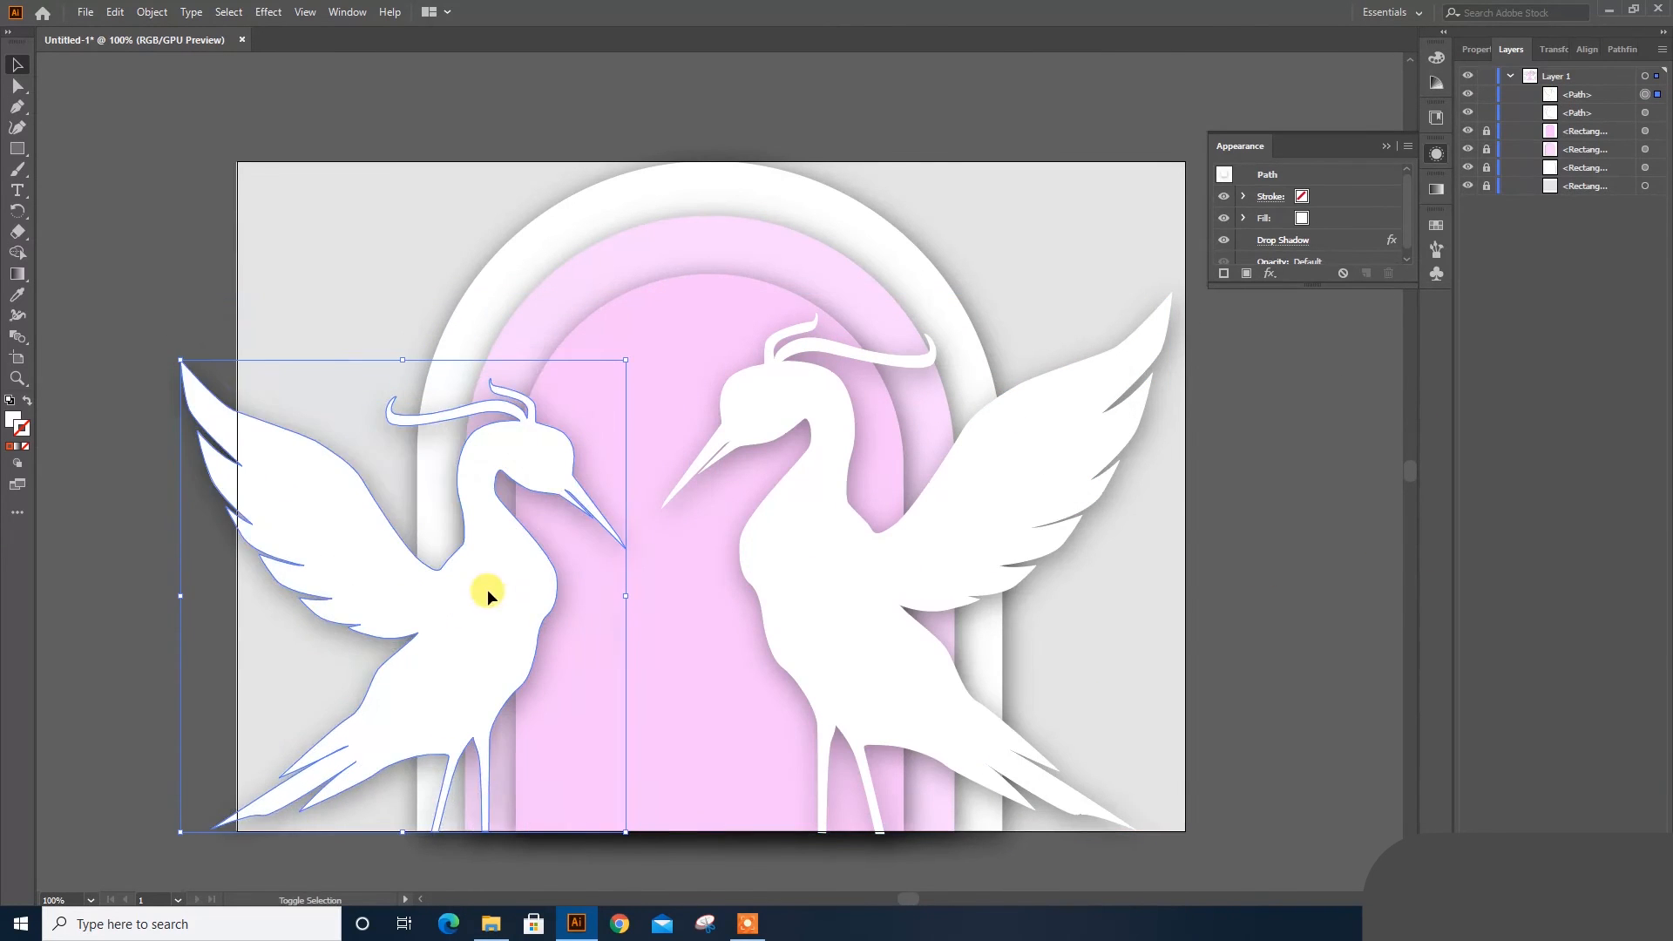
pyautogui.moveTo(488, 589); pyautogui.dragTo(530, 582)
pyautogui.moveTo(680, 360); pyautogui.dragTo(676, 364)
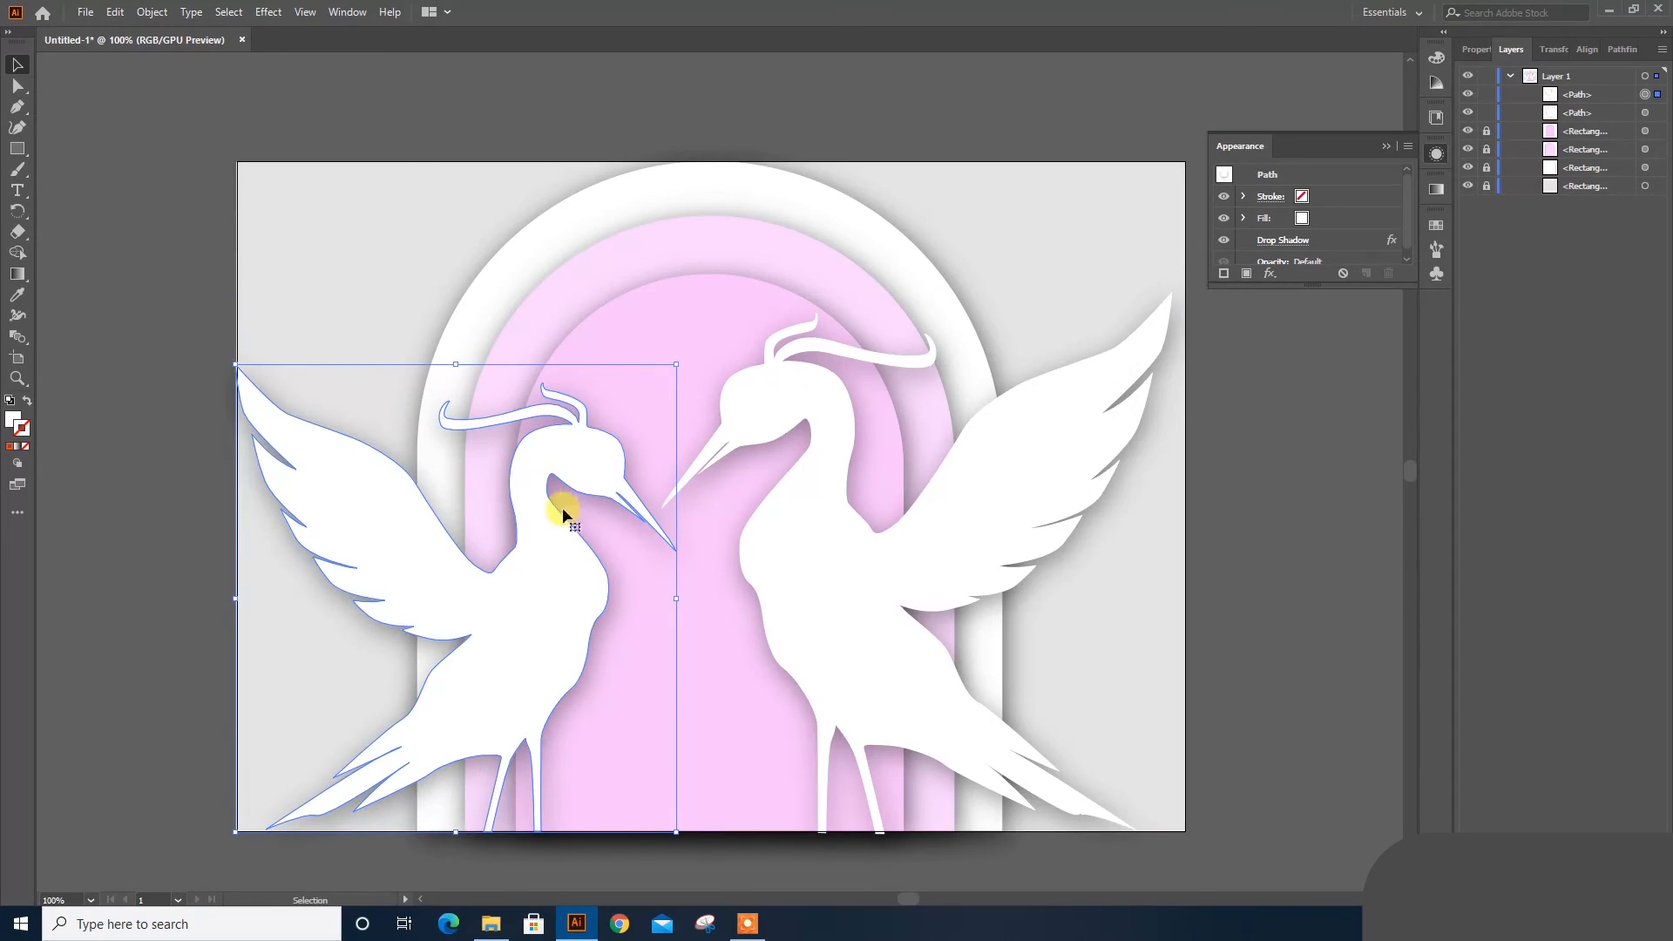
pyautogui.click(1192, 593)
pyautogui.press('space')
pyautogui.moveTo(1138, 523); pyautogui.dragTo(1152, 583)
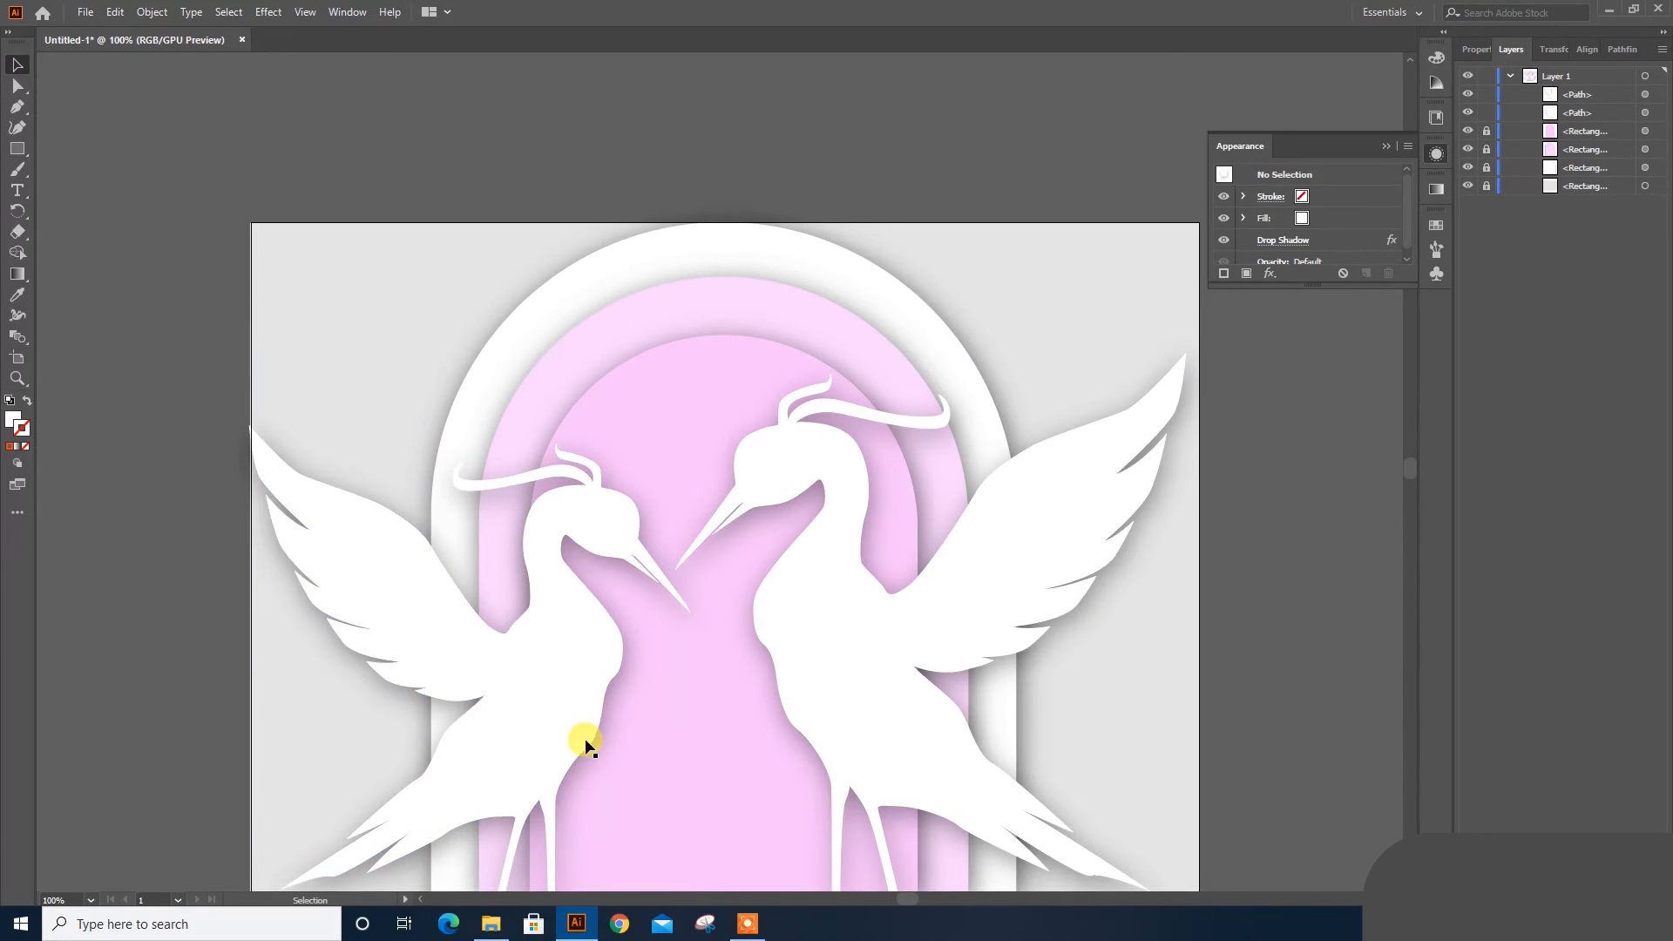
# Step: Delete the anchor points of the left bird's raised wing at its base, front edge and a lower feather notch
pyautogui.hotkey('ctrl', '+')
pyautogui.press('space')
pyautogui.moveTo(448, 693); pyautogui.dragTo(624, 672)
pyautogui.press('a')
pyautogui.click(584, 713)
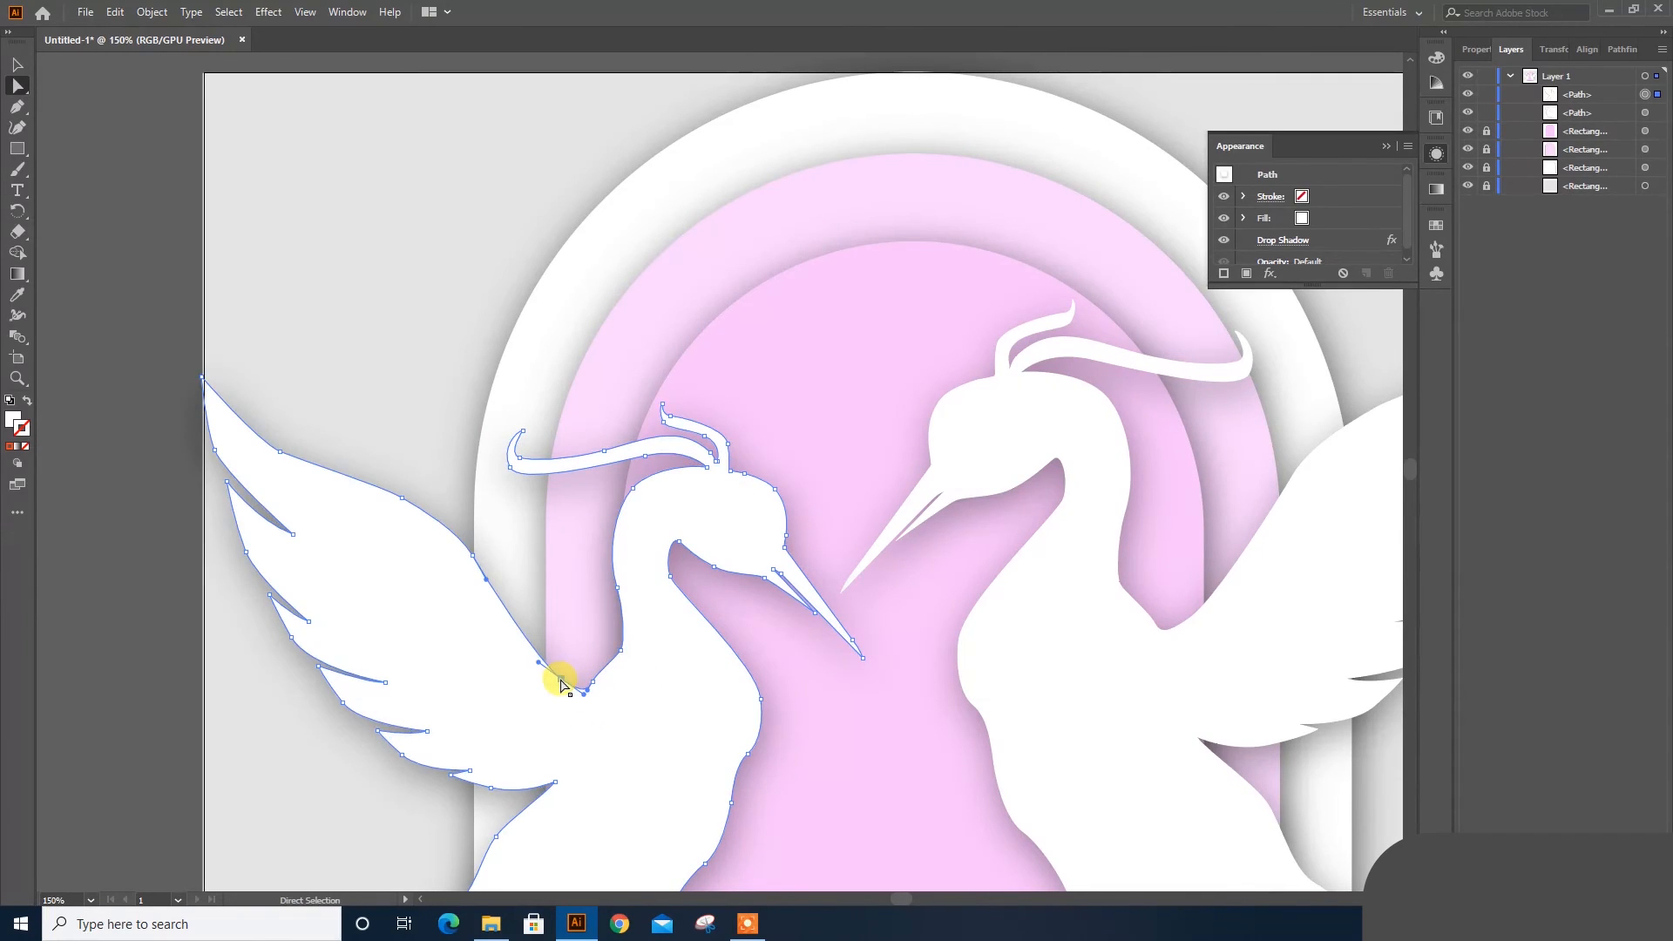
pyautogui.press('Delete')
pyautogui.click(472, 555)
pyautogui.press('Delete')
pyautogui.click(427, 731)
pyautogui.press('Delete')
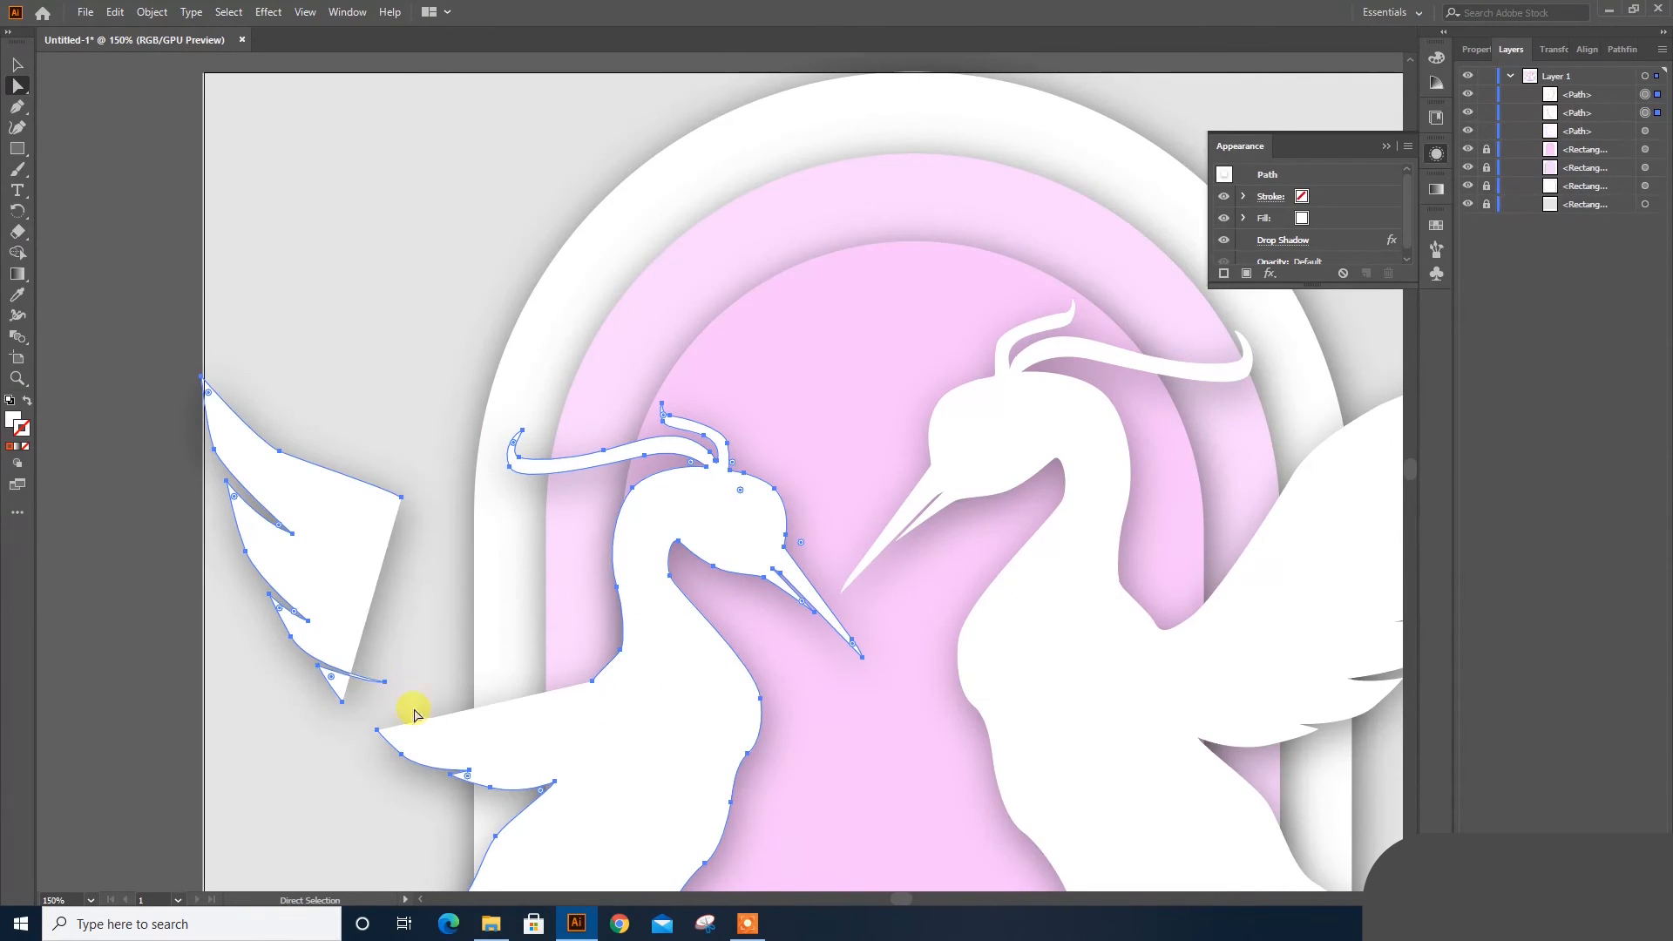
# Step: Delete two more feather anchors and remove the detached piece of the left bird's wing
pyautogui.click(384, 688)
pyautogui.press('Delete')
pyautogui.click(318, 667)
pyautogui.press('Delete')
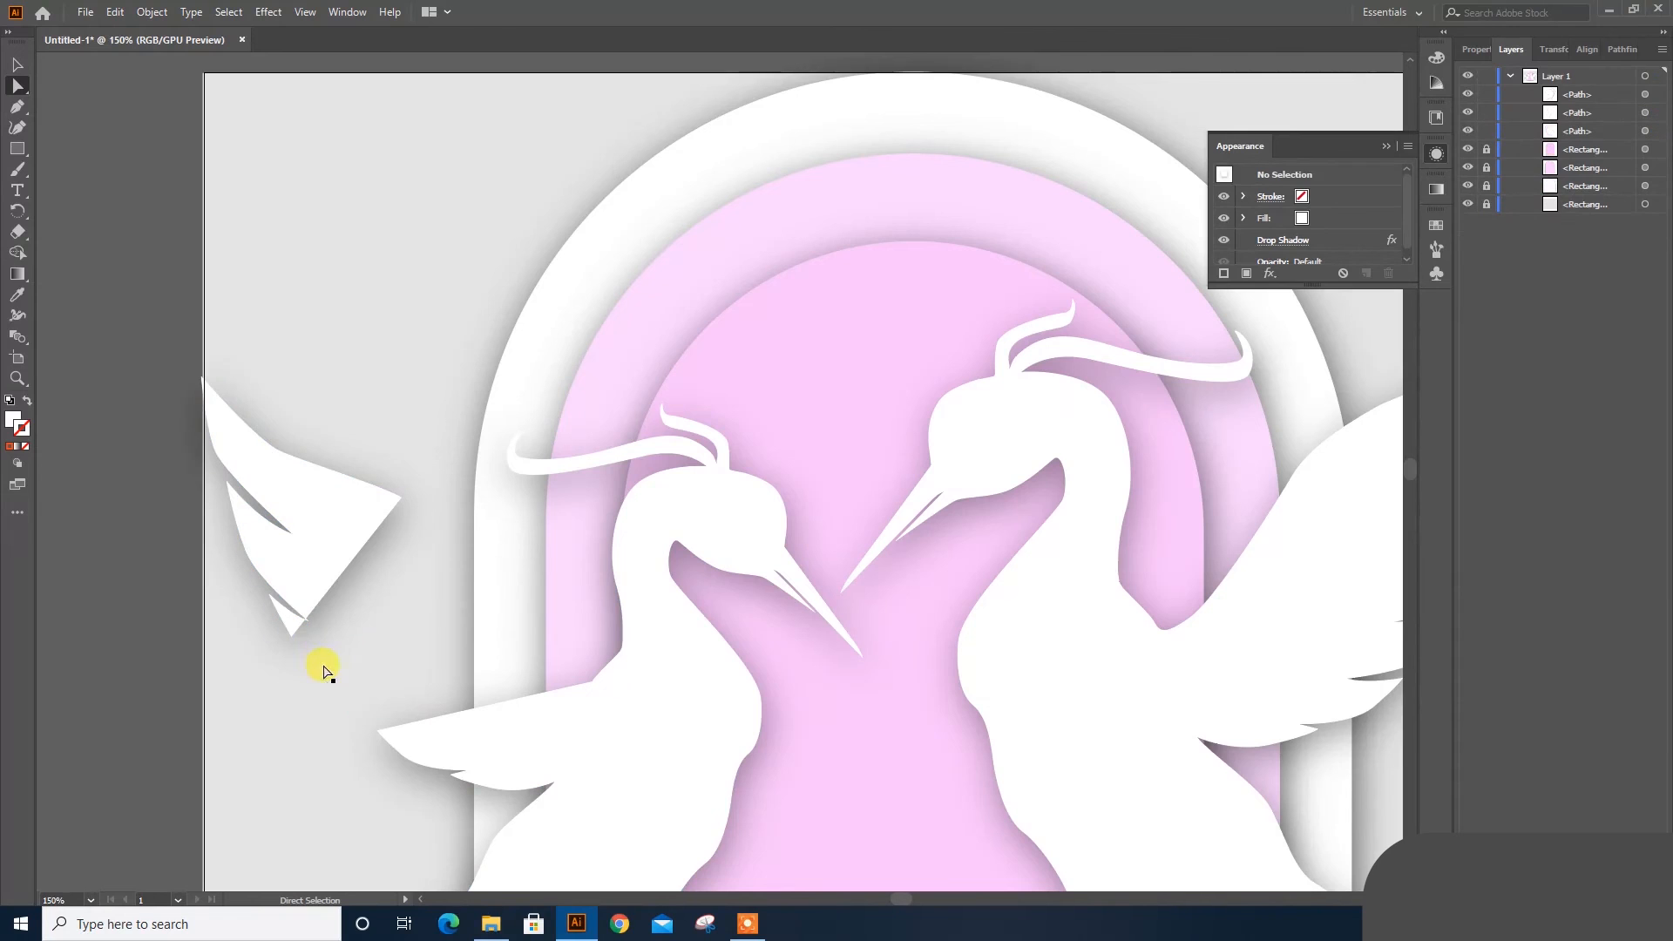
pyautogui.click(18, 232)
pyautogui.moveTo(268, 466); pyautogui.dragTo(170, 487)
pyautogui.press('v')
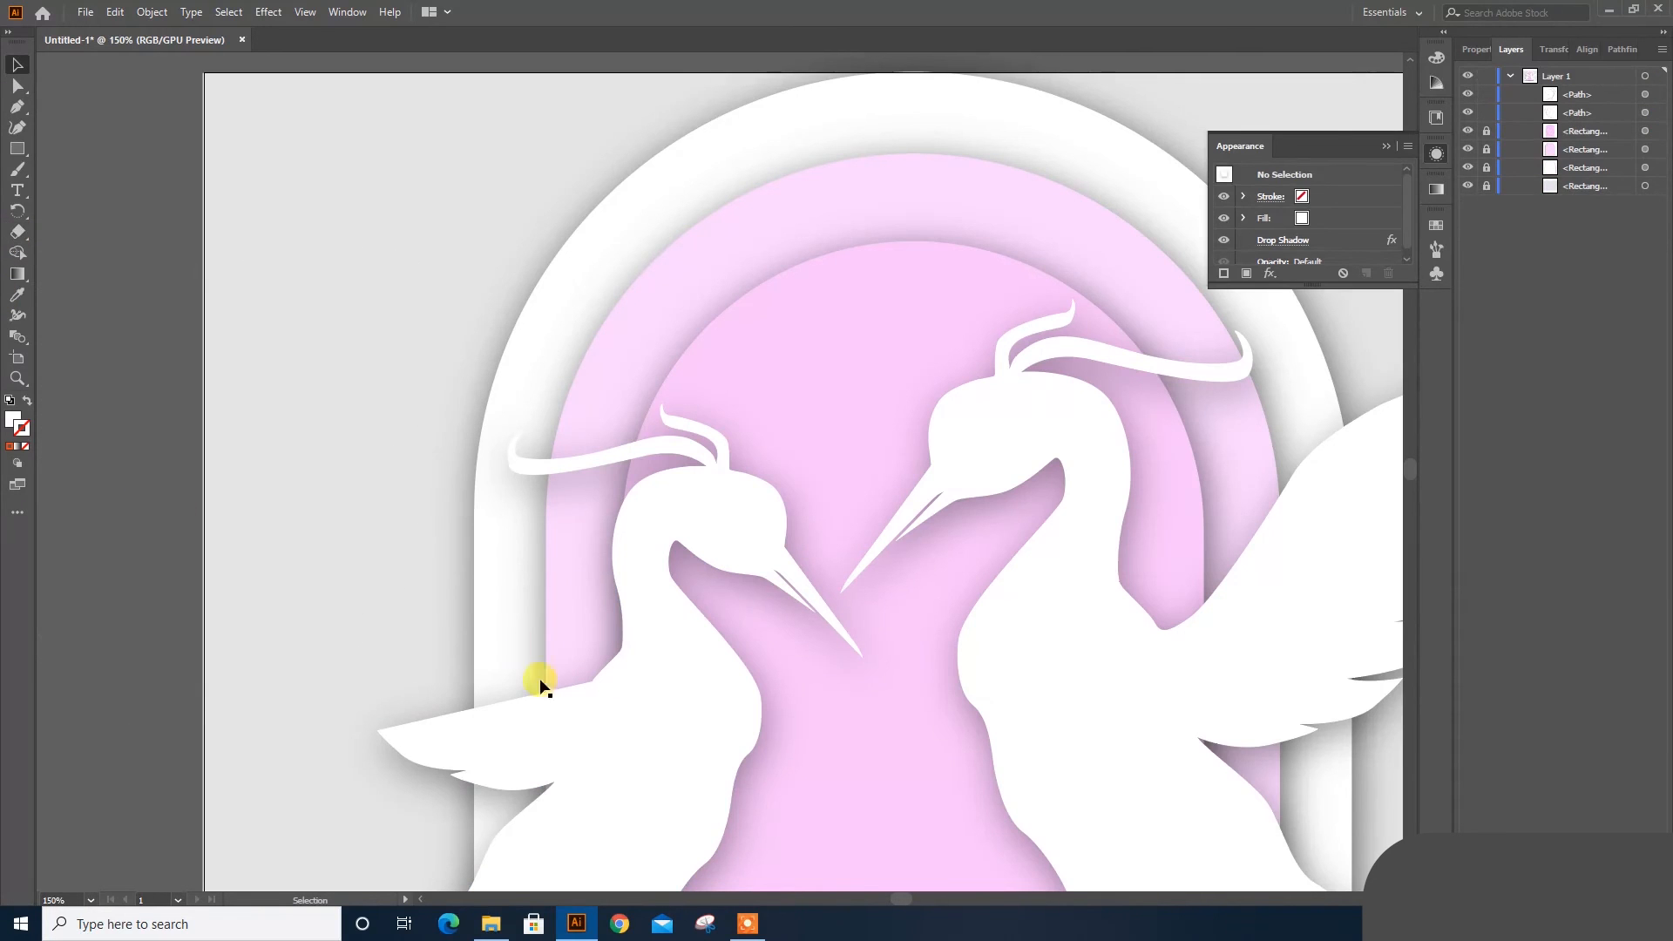
# Step: Delete the anchor points of the wing stub still projecting from the left bird's back
pyautogui.click(561, 755)
pyautogui.hotkey('ctrl', '=')
pyautogui.press('a')
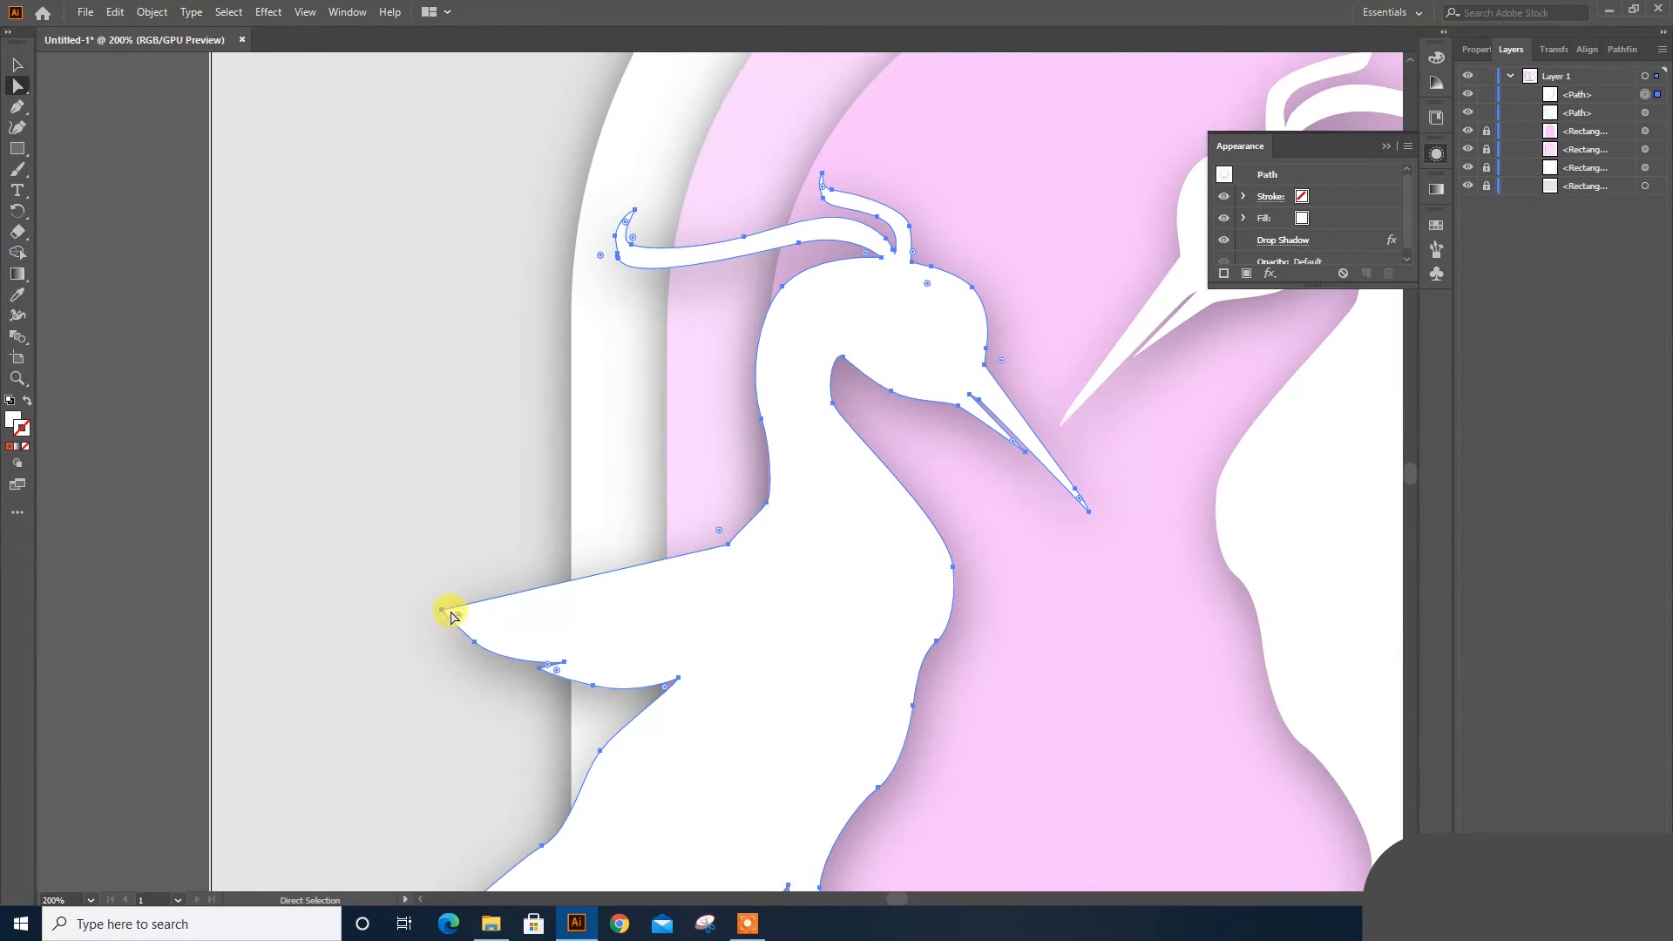
pyautogui.press('Delete')
pyautogui.click(477, 642)
pyautogui.press('Delete')
pyautogui.click(541, 669)
pyautogui.press('Delete')
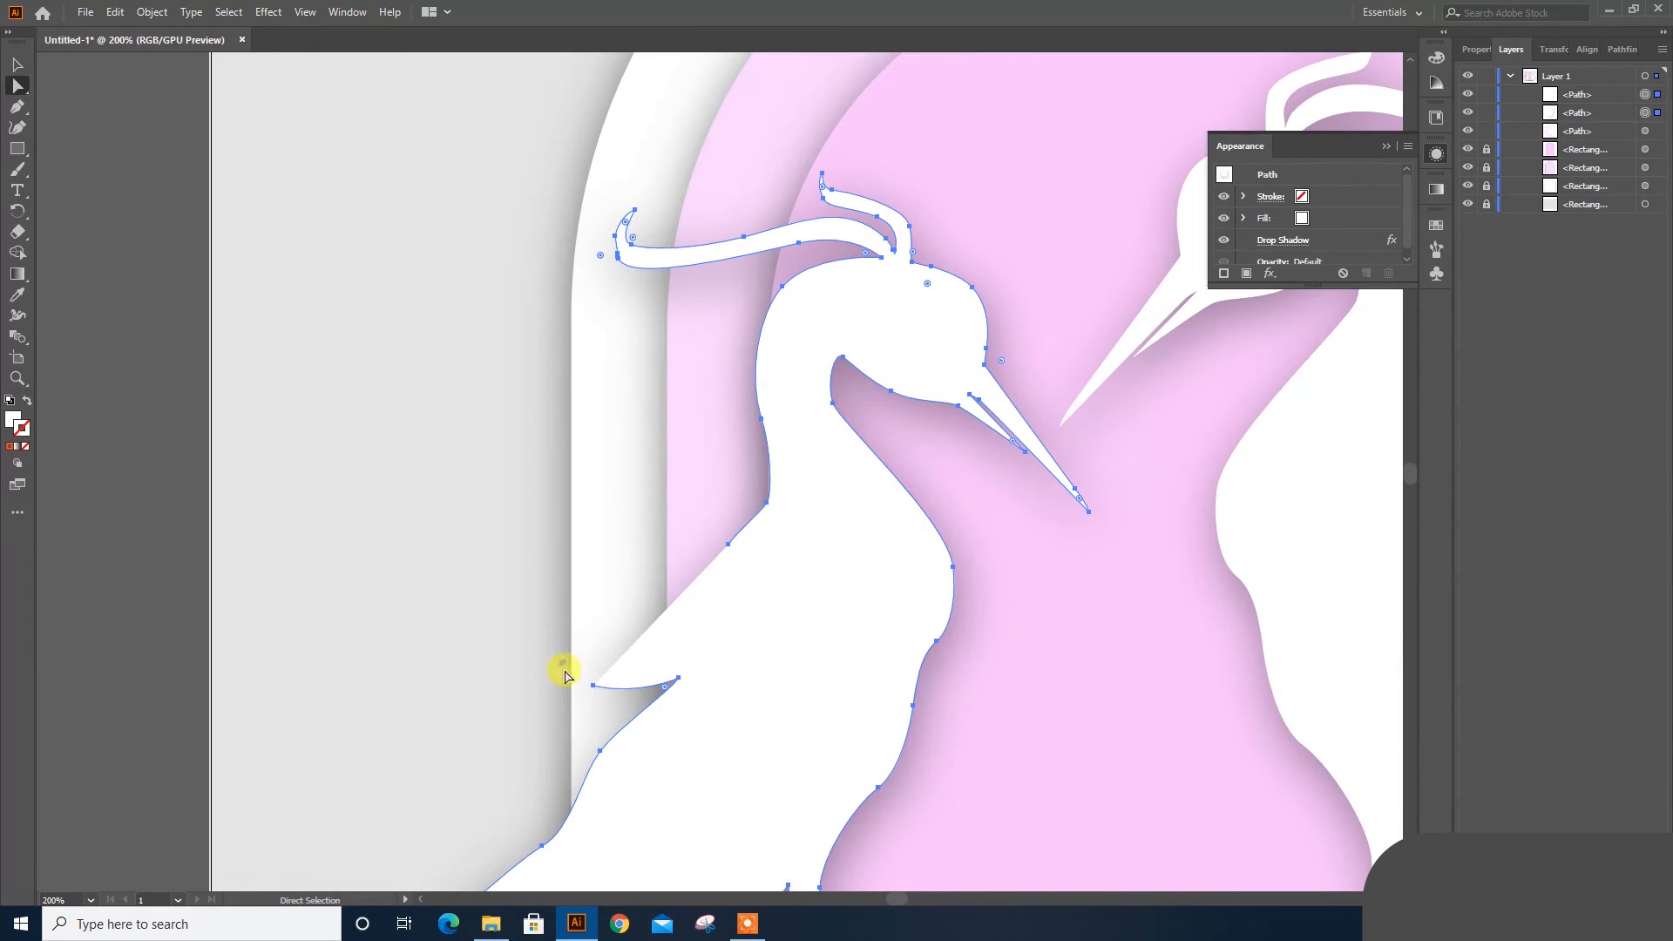
pyautogui.press('Delete')
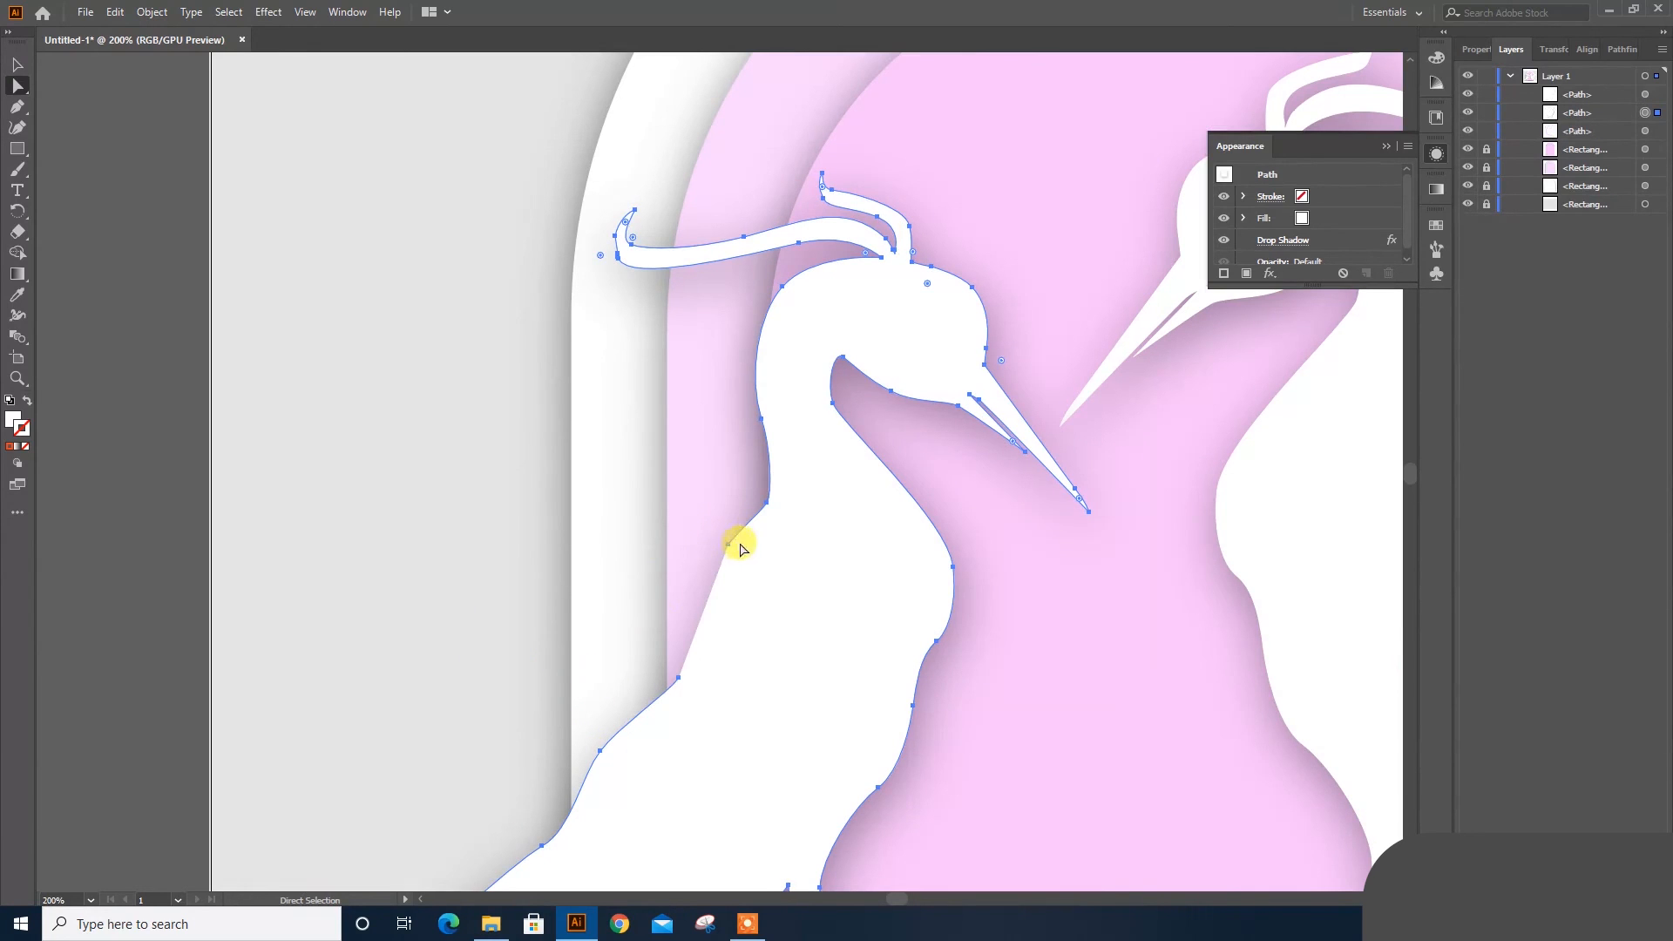
# Step: Delete the two anchors between the left bird's removed wing and its tail, leaving the back open
pyautogui.click(678, 678)
pyautogui.press('Delete')
pyautogui.scroll(-2, 678, 683)
pyautogui.click(600, 626)
pyautogui.press('Delete')
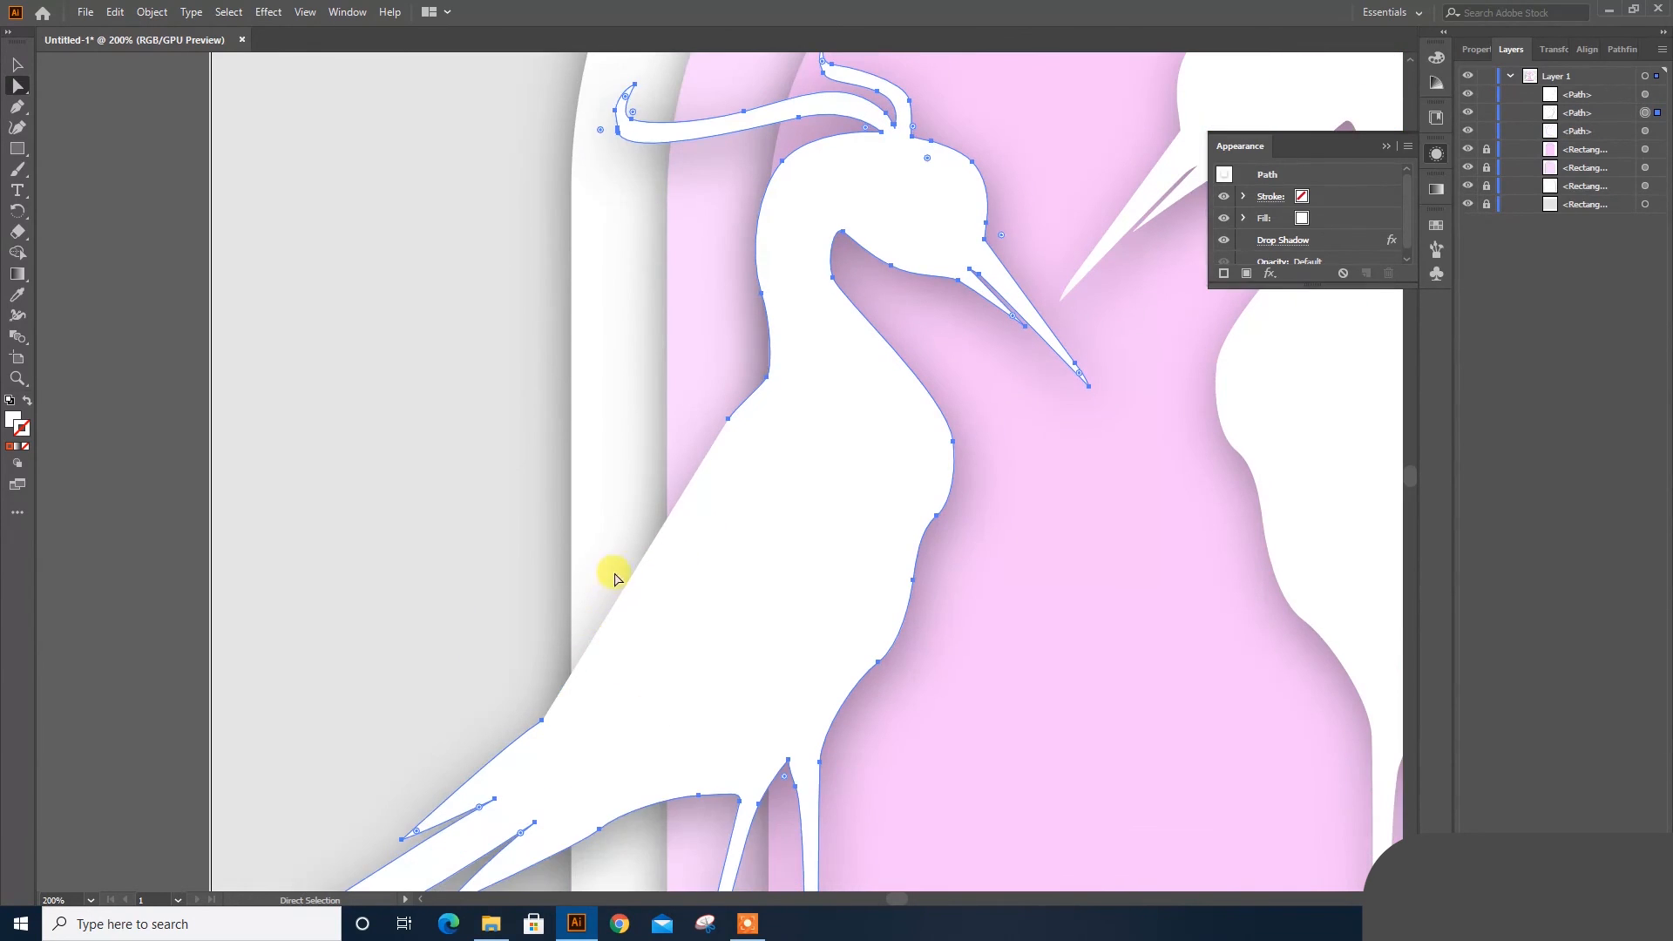
# Step: Draw a folded wing with the Pen tool from the left bird's neck base, ending in pointed feathers and closing at the tail
pyautogui.press('p')
pyautogui.click(730, 419)
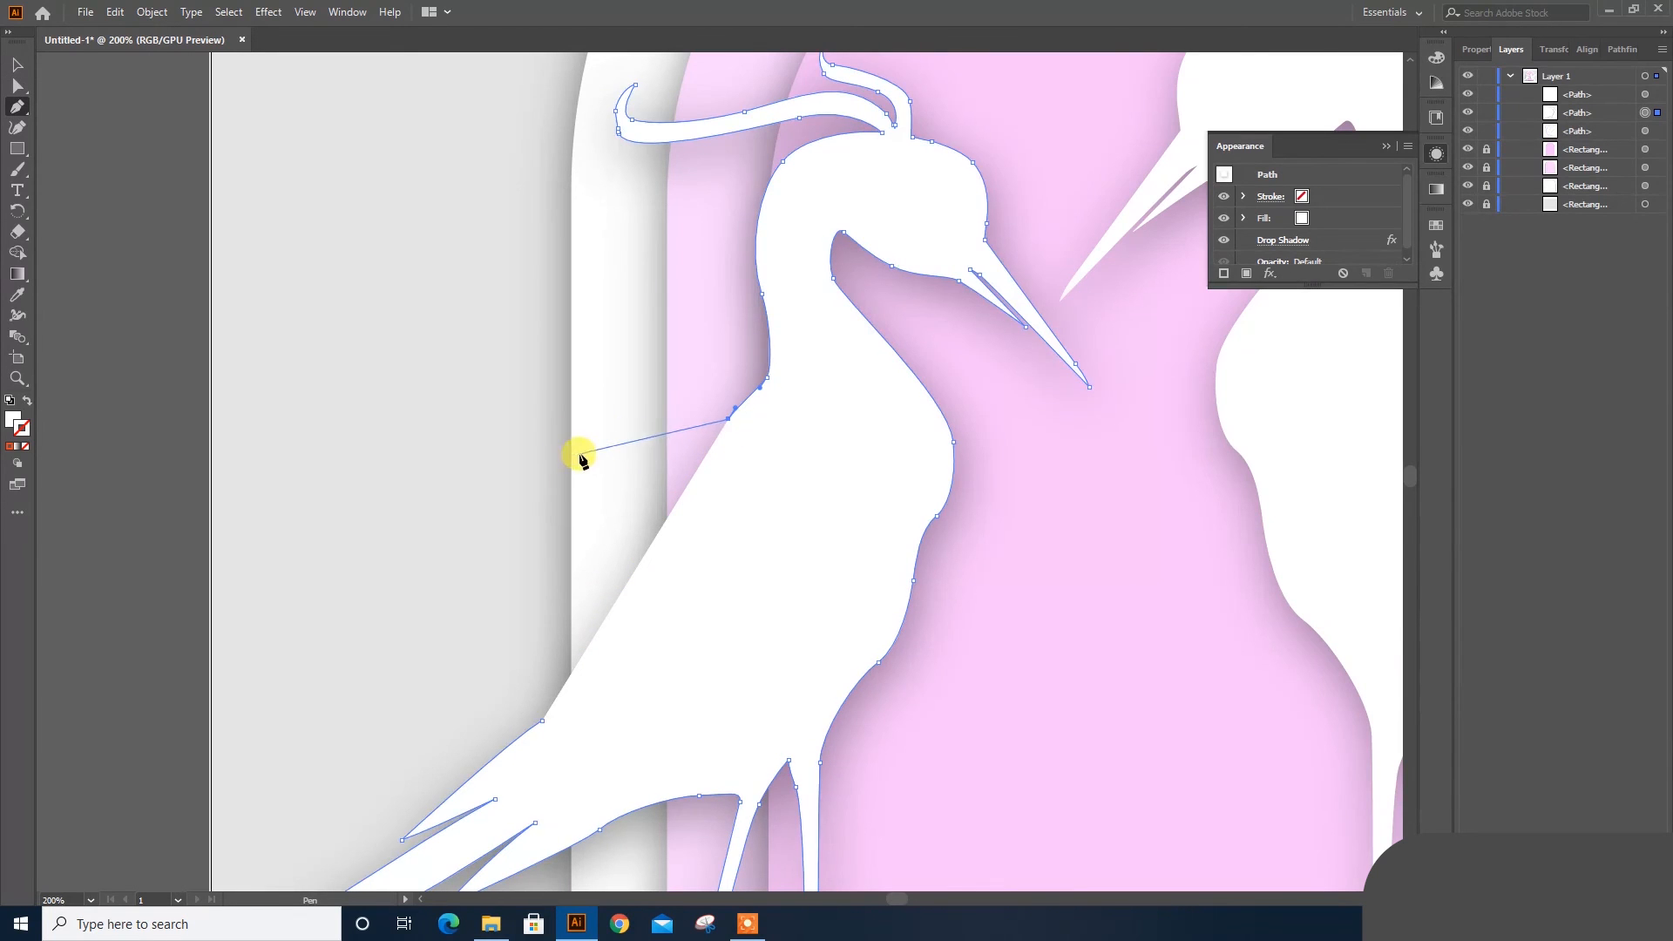
pyautogui.moveTo(579, 453); pyautogui.dragTo(518, 485)
pyautogui.hotkey('ctrl', 'z')
pyautogui.moveTo(624, 461); pyautogui.dragTo(584, 484)
pyautogui.moveTo(495, 671); pyautogui.dragTo(362, 734)
pyautogui.click(382, 695)
pyautogui.click(436, 701)
pyautogui.moveTo(495, 722); pyautogui.dragTo(570, 702)
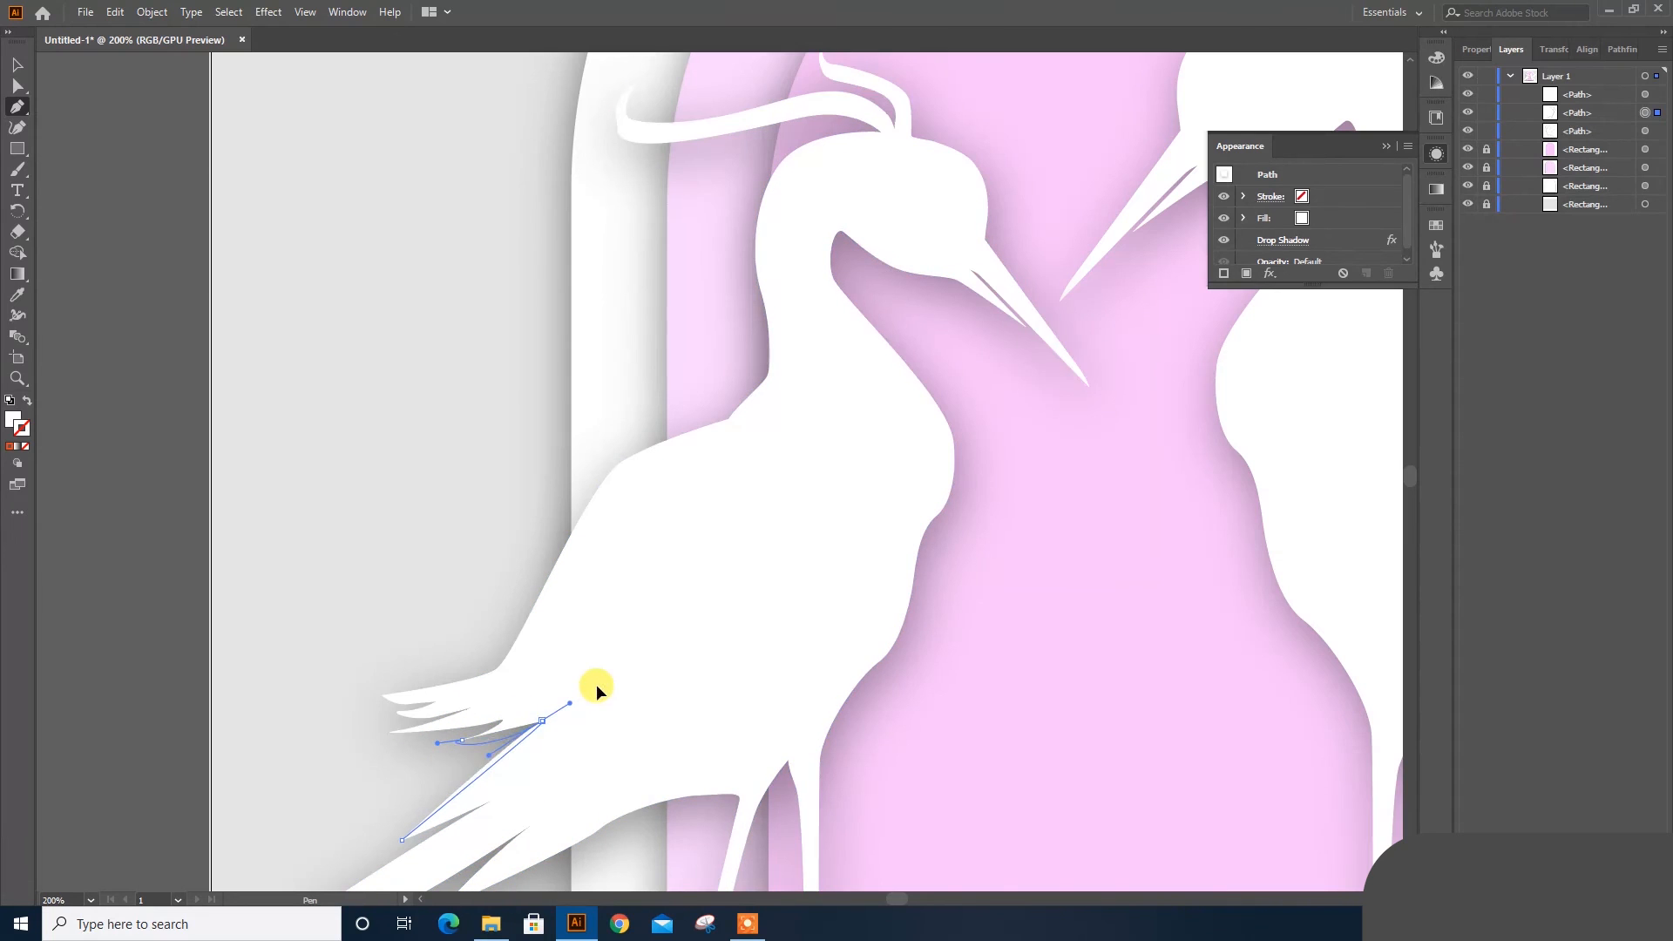
# Step: Smooth the curve of the left bird's folded wing by adjusting its upper anchor and direction handle, and deselect the bird
pyautogui.press('v')
pyautogui.moveTo(696, 480); pyautogui.dragTo(672, 567)
pyautogui.press('a')
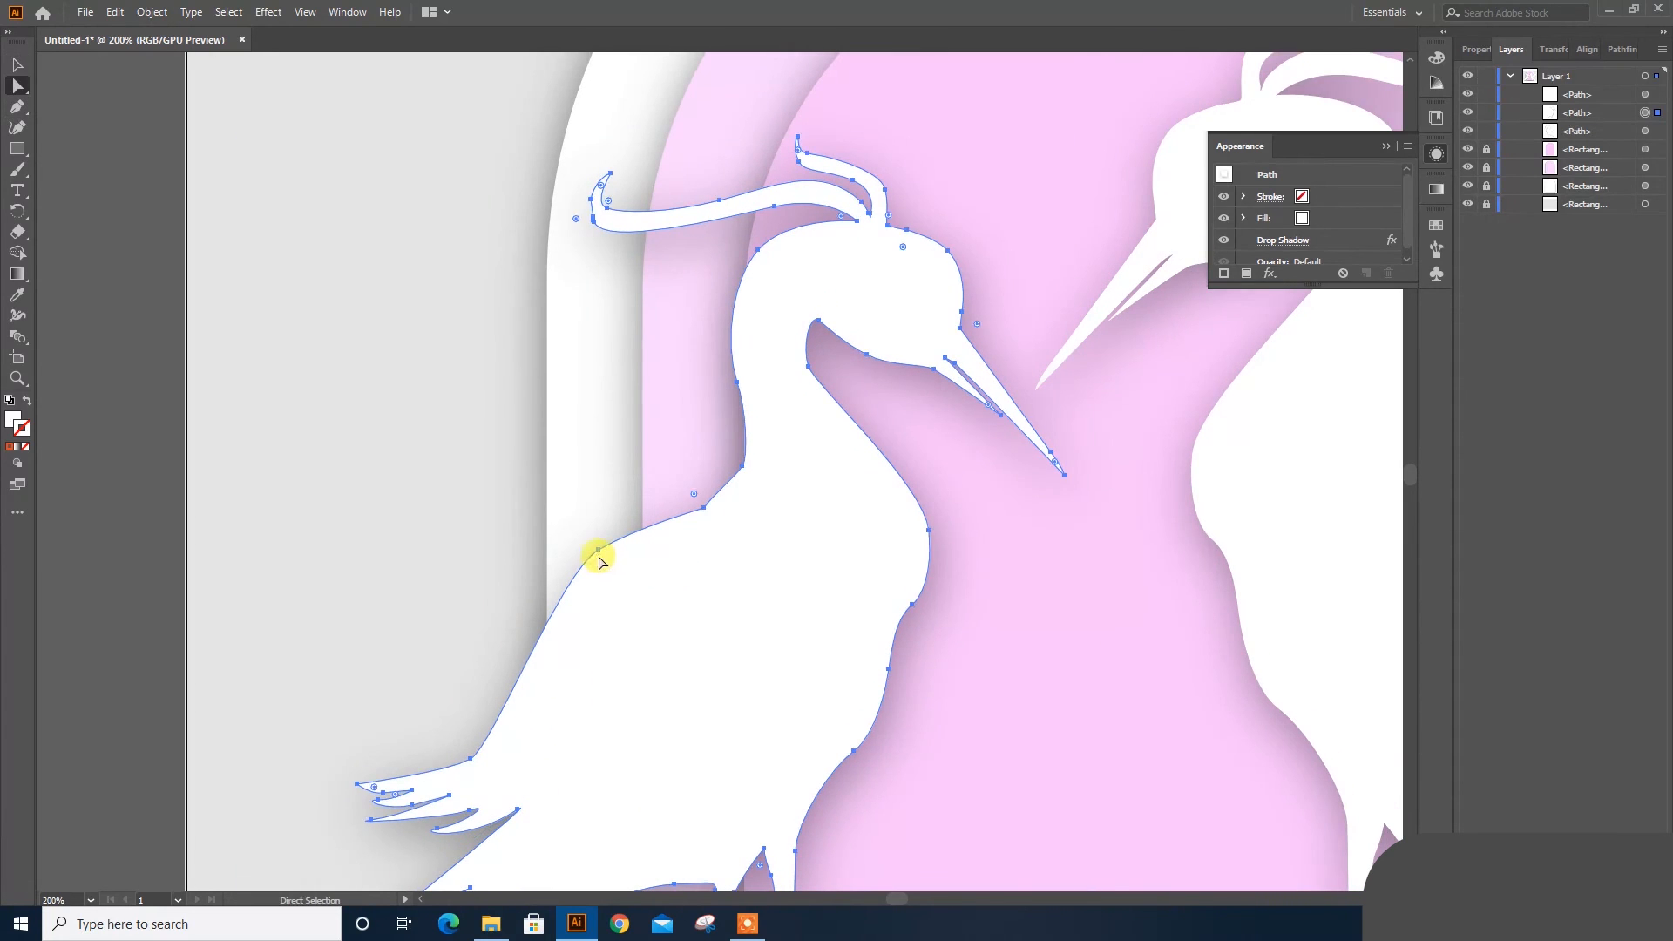
pyautogui.click(561, 575)
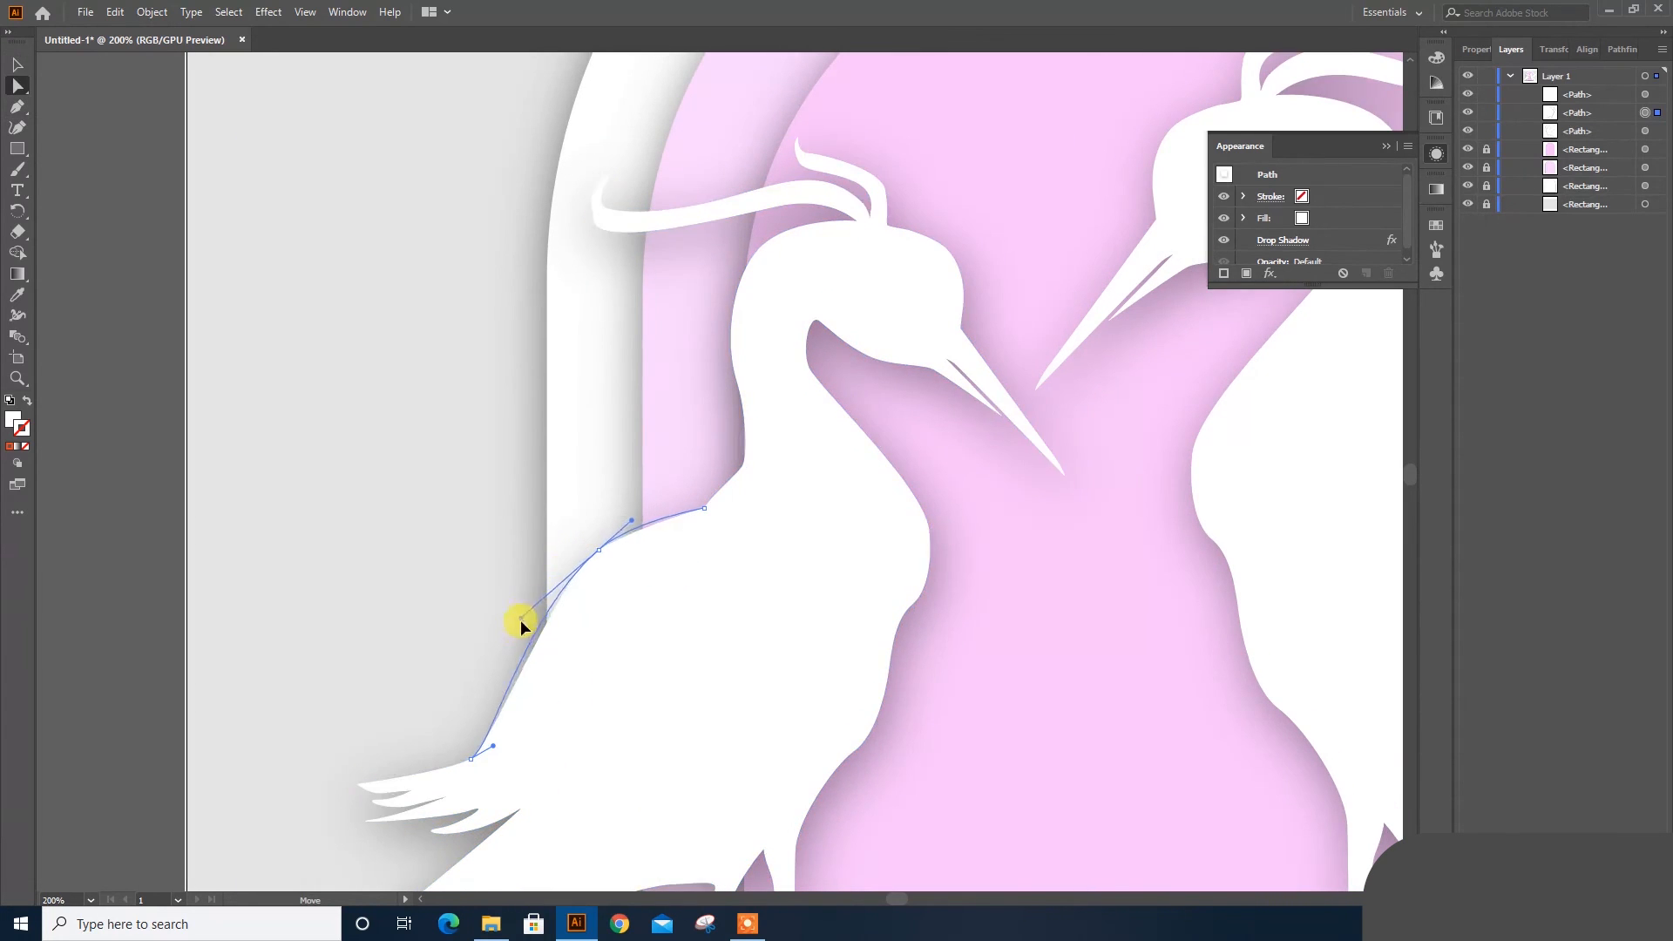
pyautogui.moveTo(520, 620); pyautogui.dragTo(517, 627)
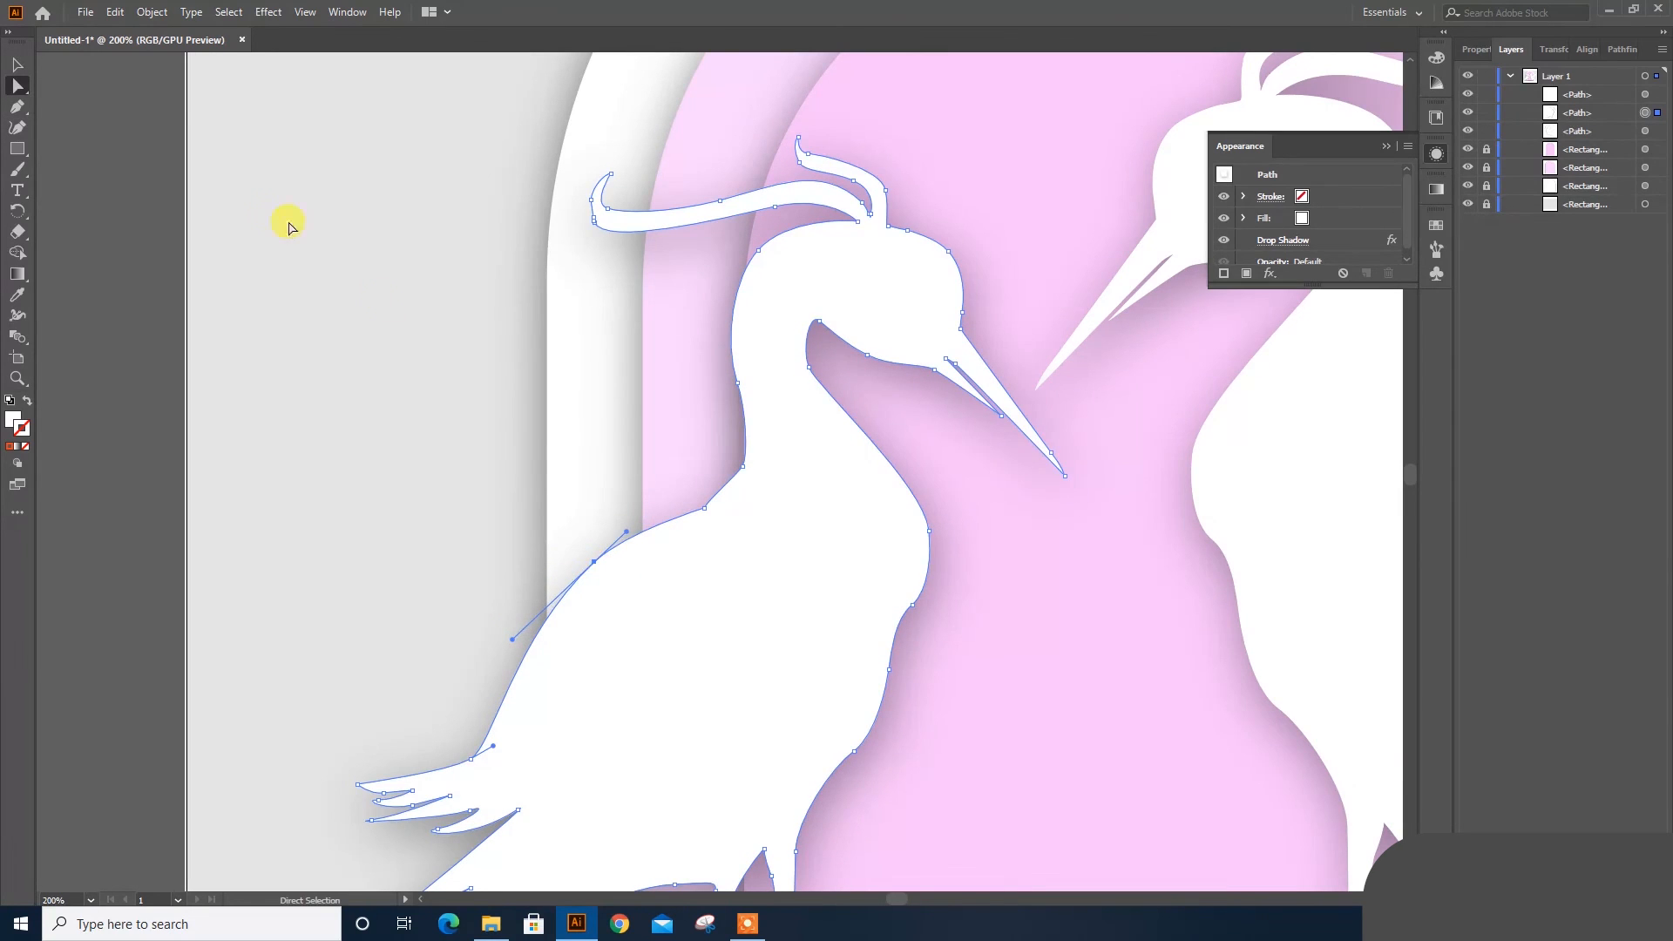
pyautogui.press('v')
pyautogui.click(150, 381)
# Step: Nudge the left bird further left and the winged bird slightly right to widen the gap between their beaks
pyautogui.hotkey('ctrl', '-')
pyautogui.hotkey('ctrl', '-')
pyautogui.moveTo(1129, 488); pyautogui.dragTo(886, 618)
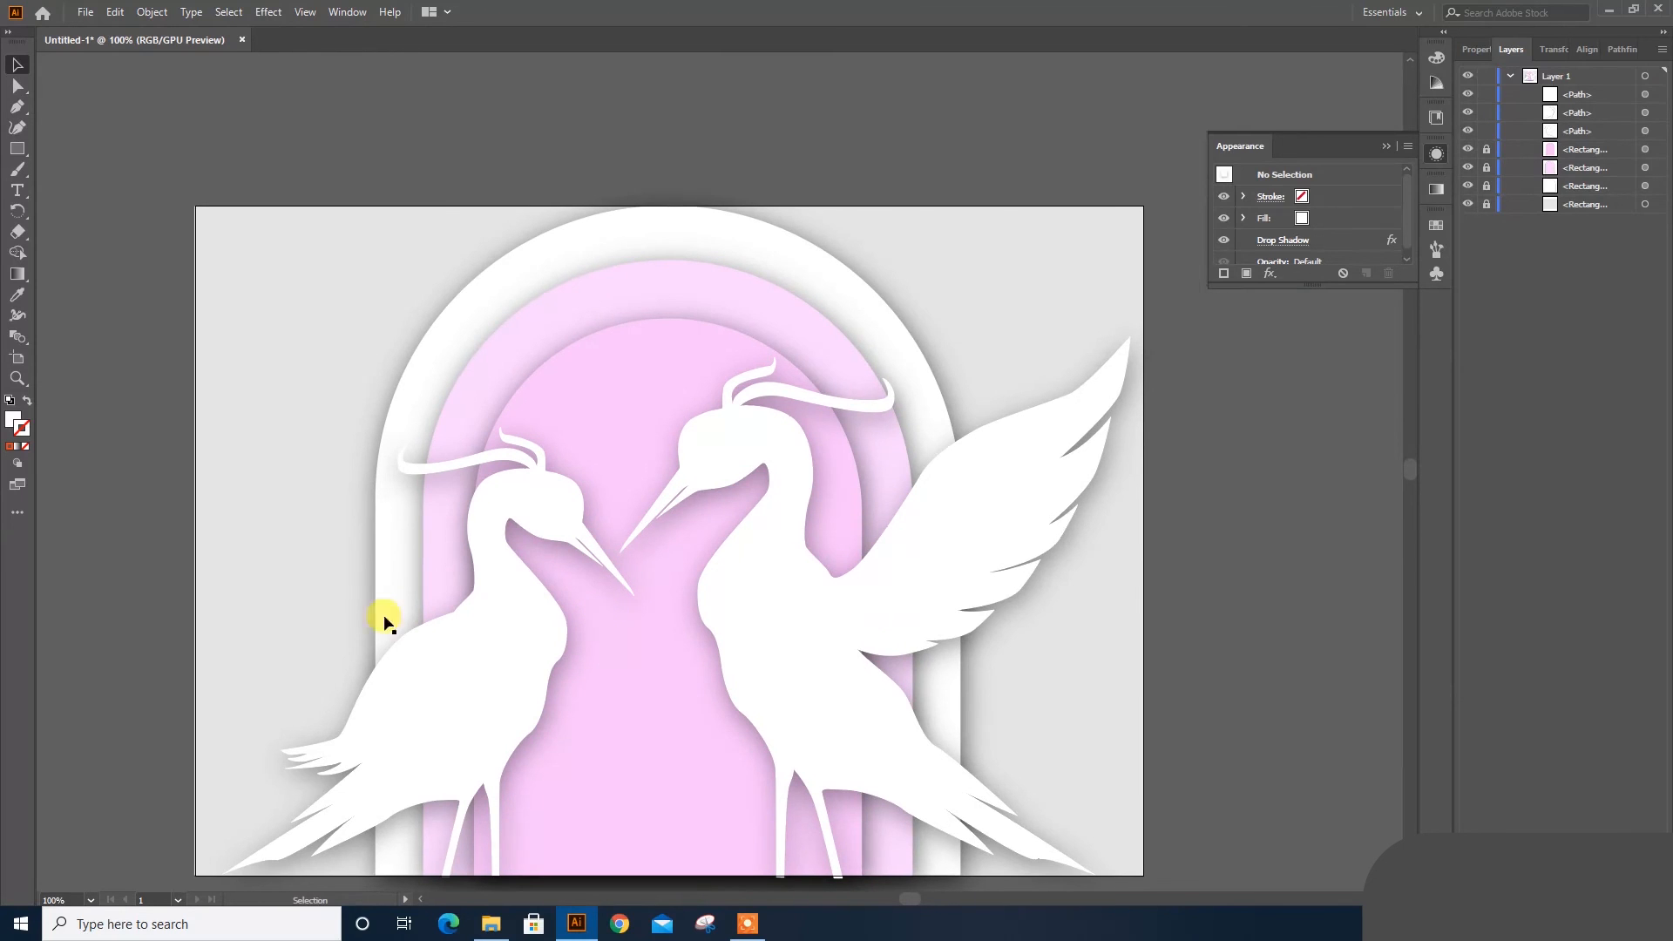
pyautogui.click(462, 621)
pyautogui.hotkey('shift', 'Left')
pyautogui.hotkey('shift', 'Left')
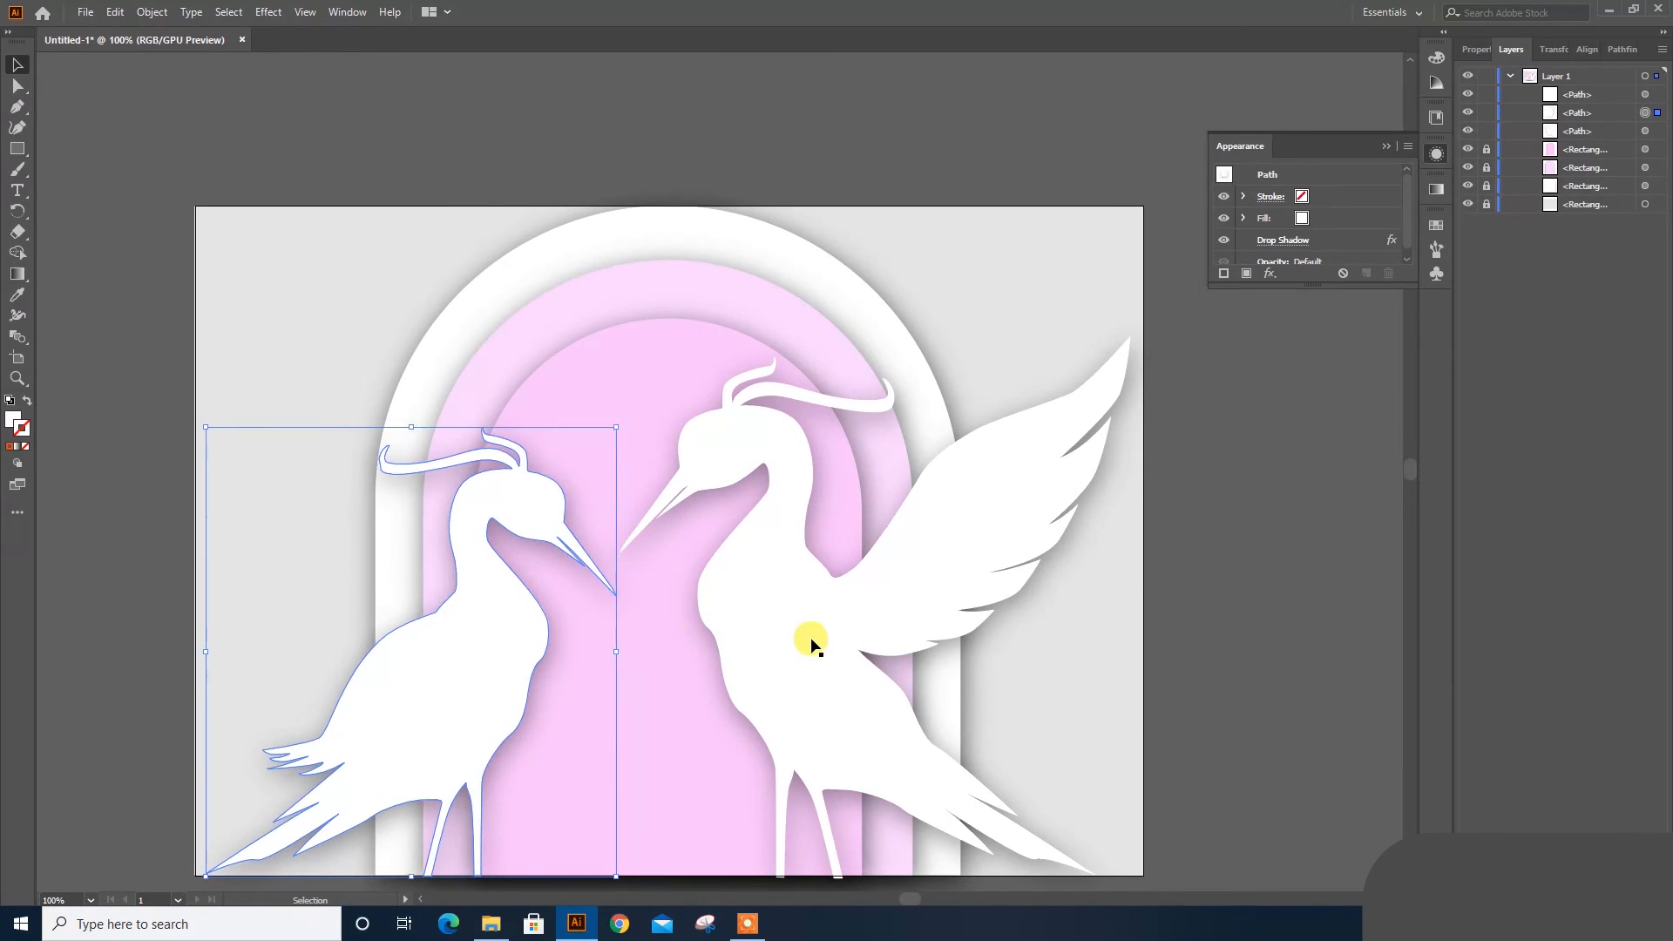
pyautogui.click(810, 642)
pyautogui.hotkey('shift', 'Right')
pyautogui.click(1195, 678)
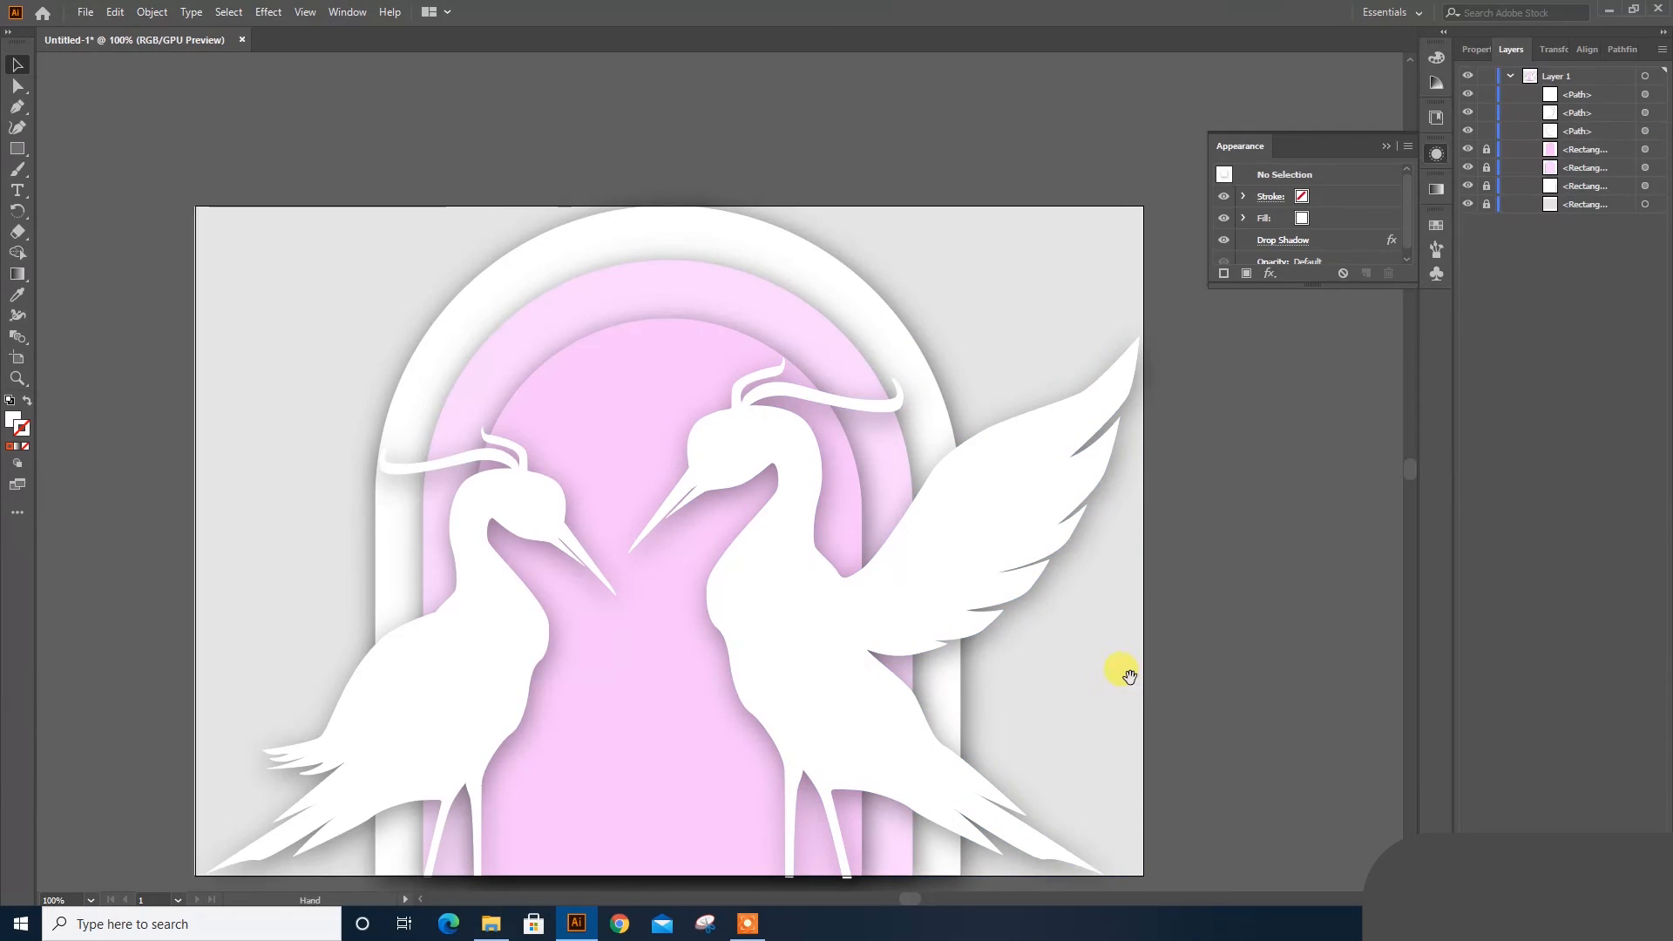
# Step: Collapse the Appearance settings and fit the artboard on screen to review the composition
pyautogui.click(1310, 207)
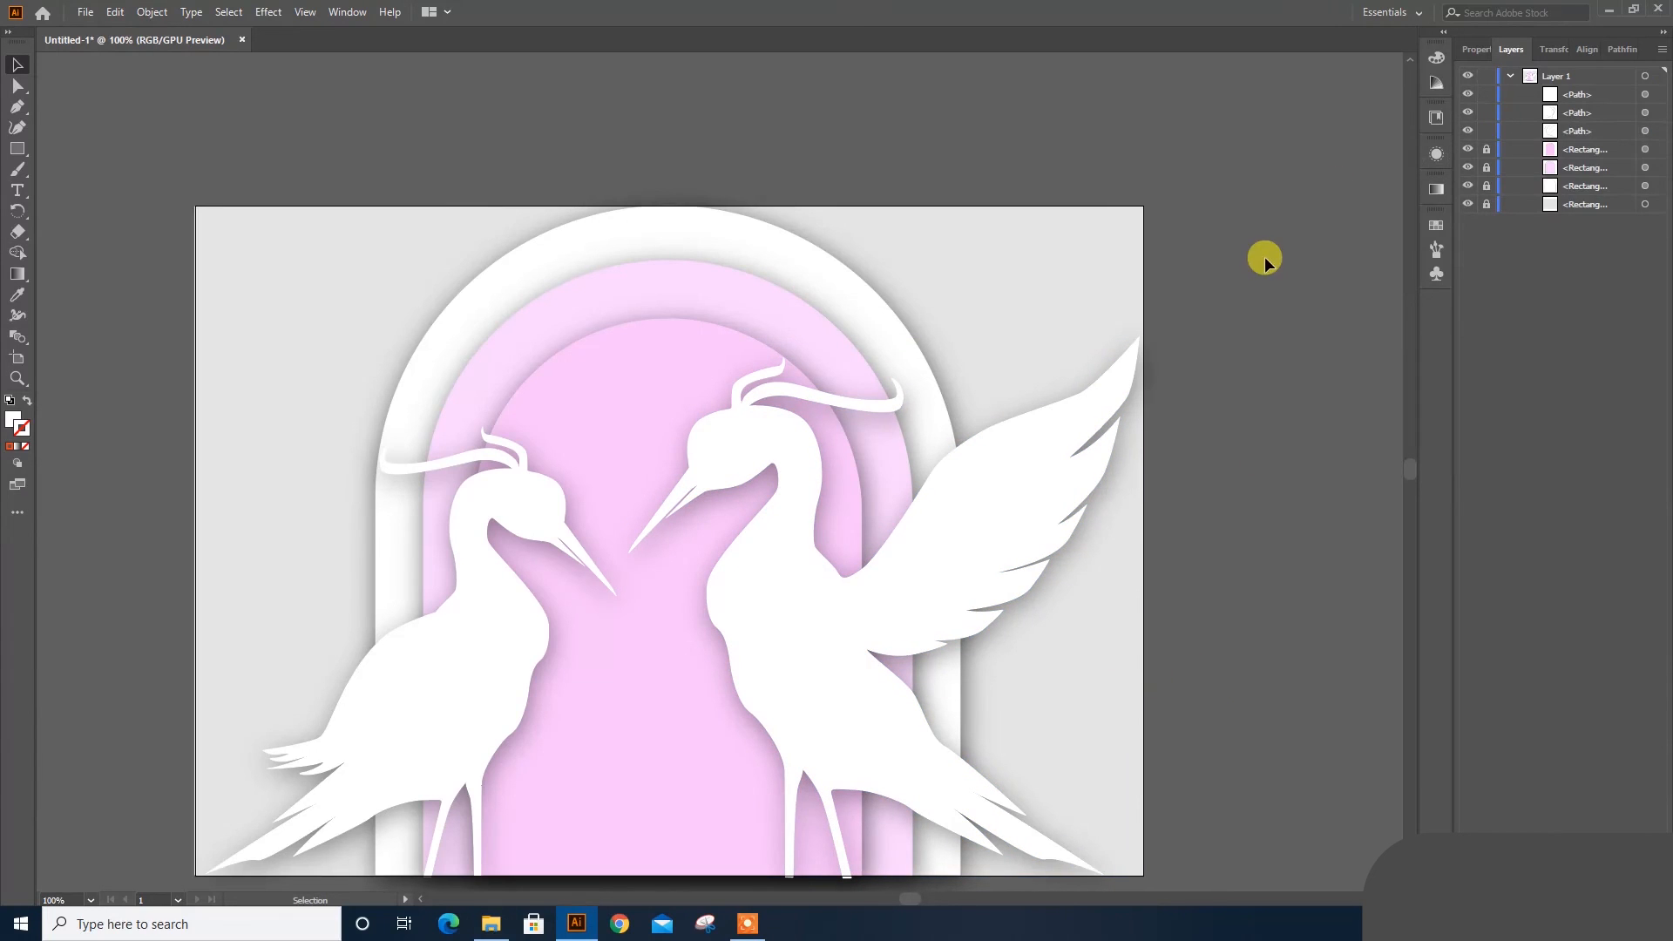
pyautogui.click(90, 899)
pyautogui.click(108, 881)
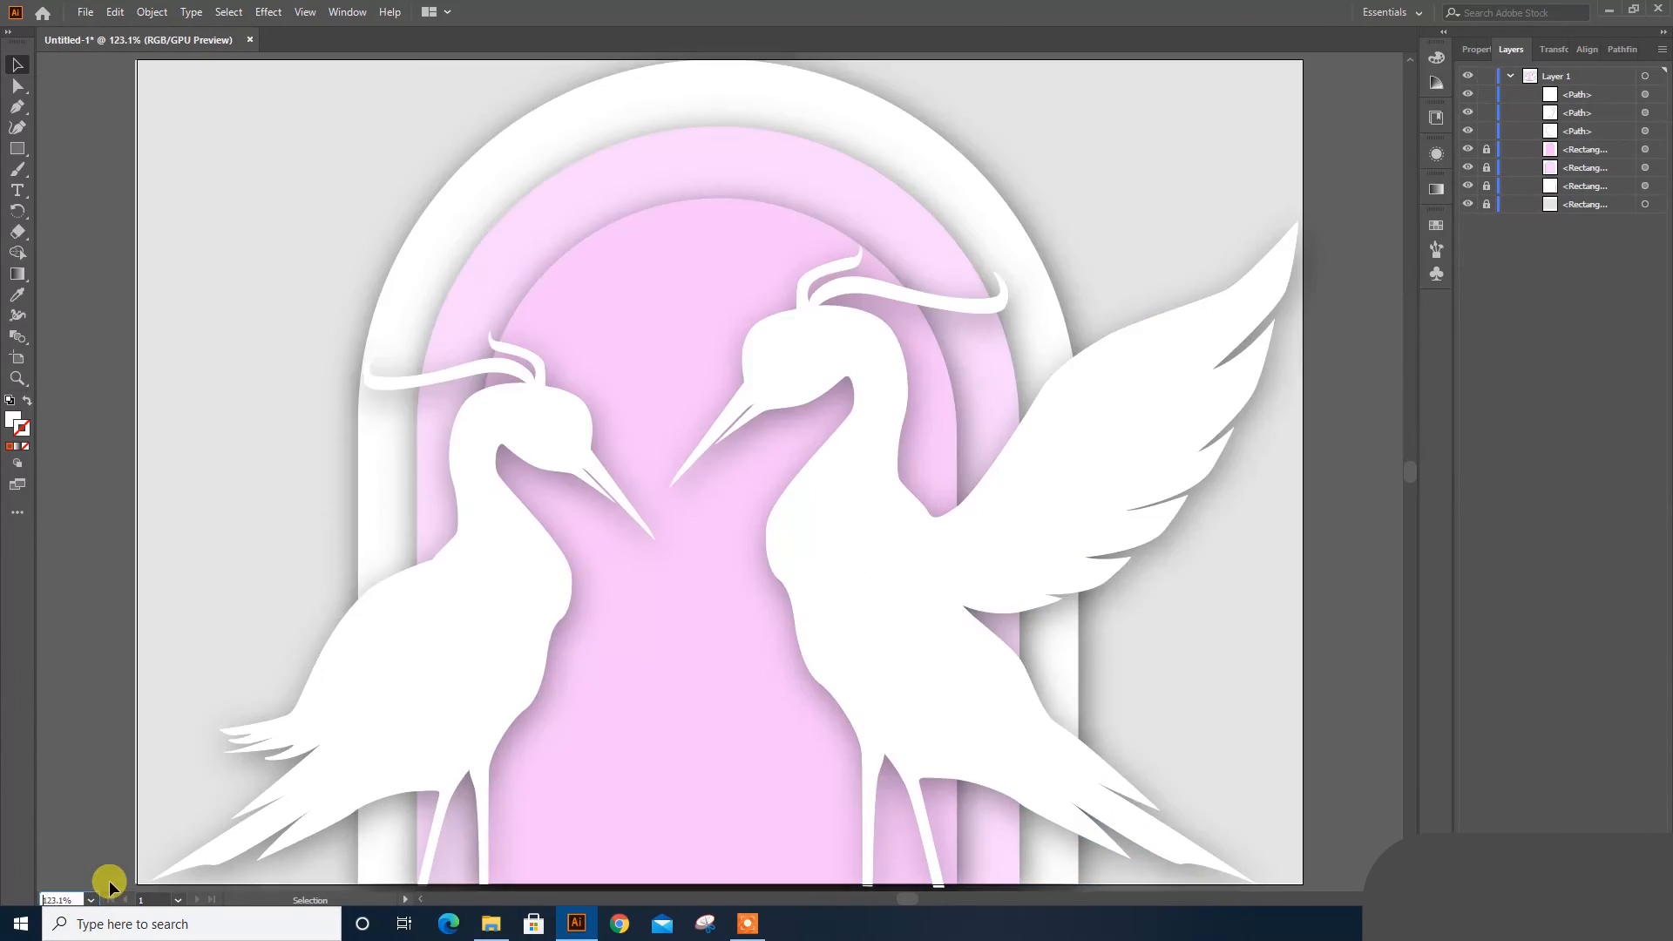